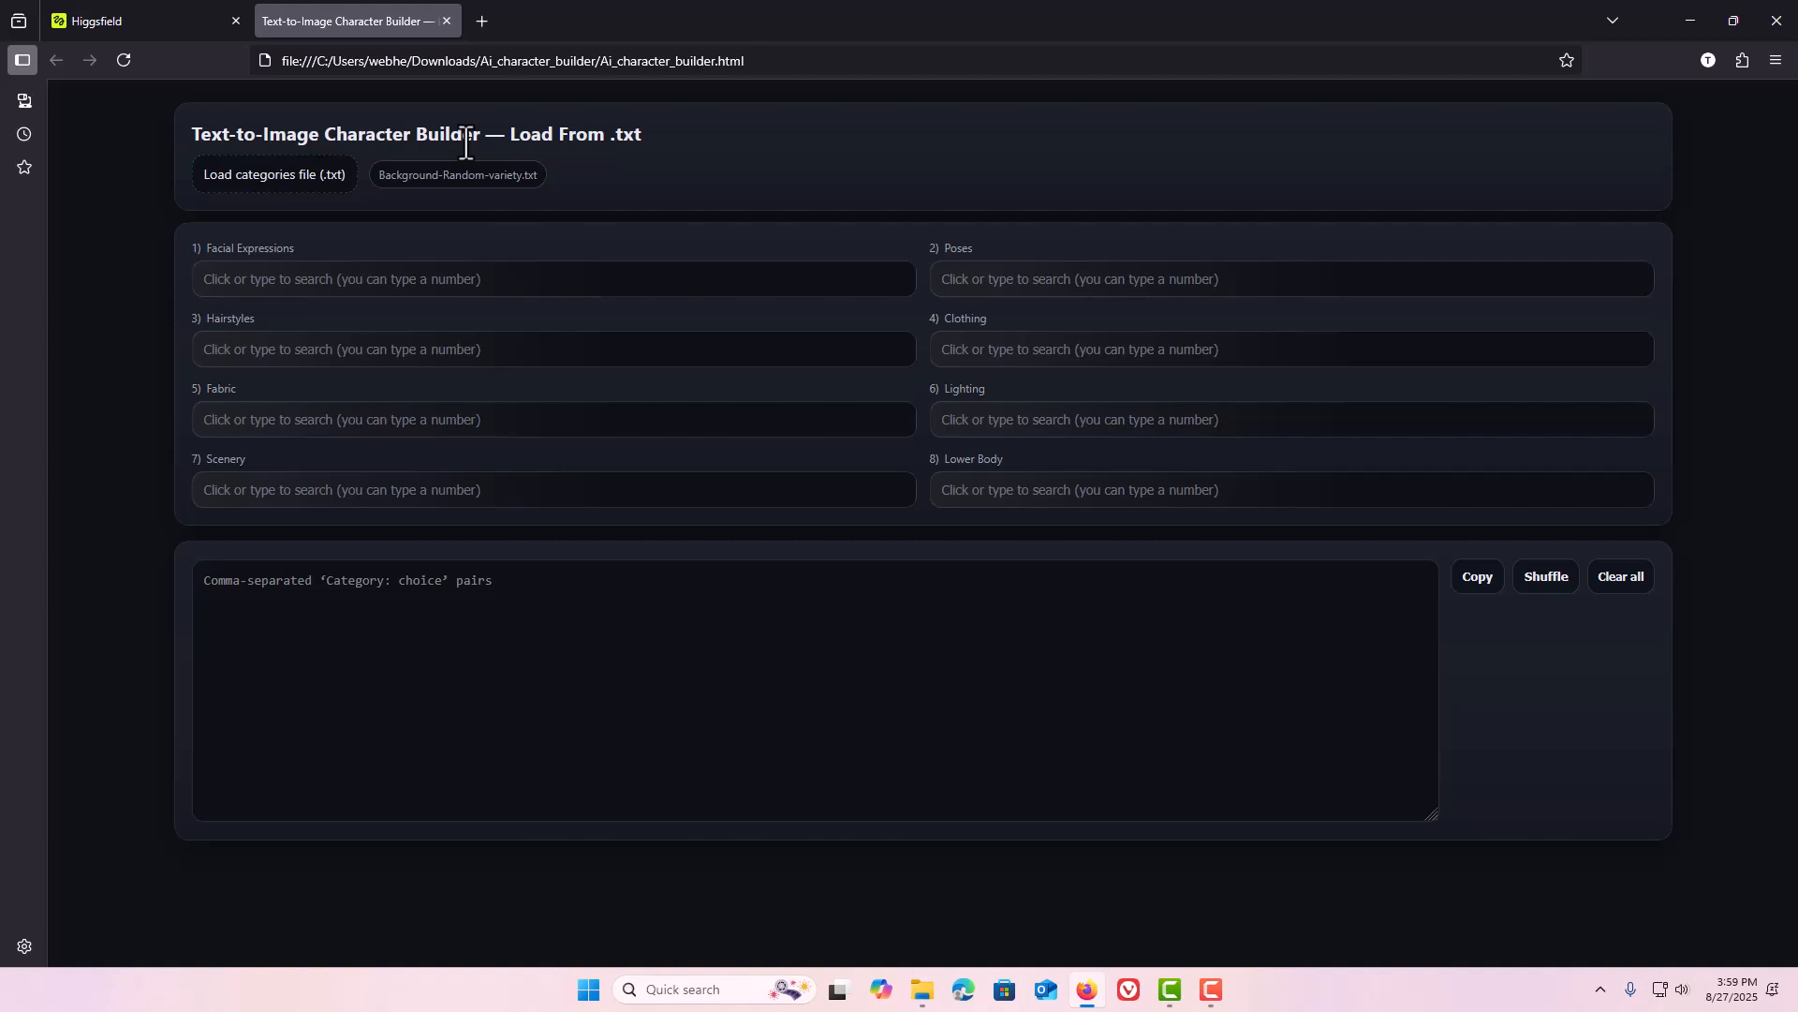
Close the character builder tab and reopen Ai_character_builder.html from its Downloads folder in the browser.
left_click(918, 992)
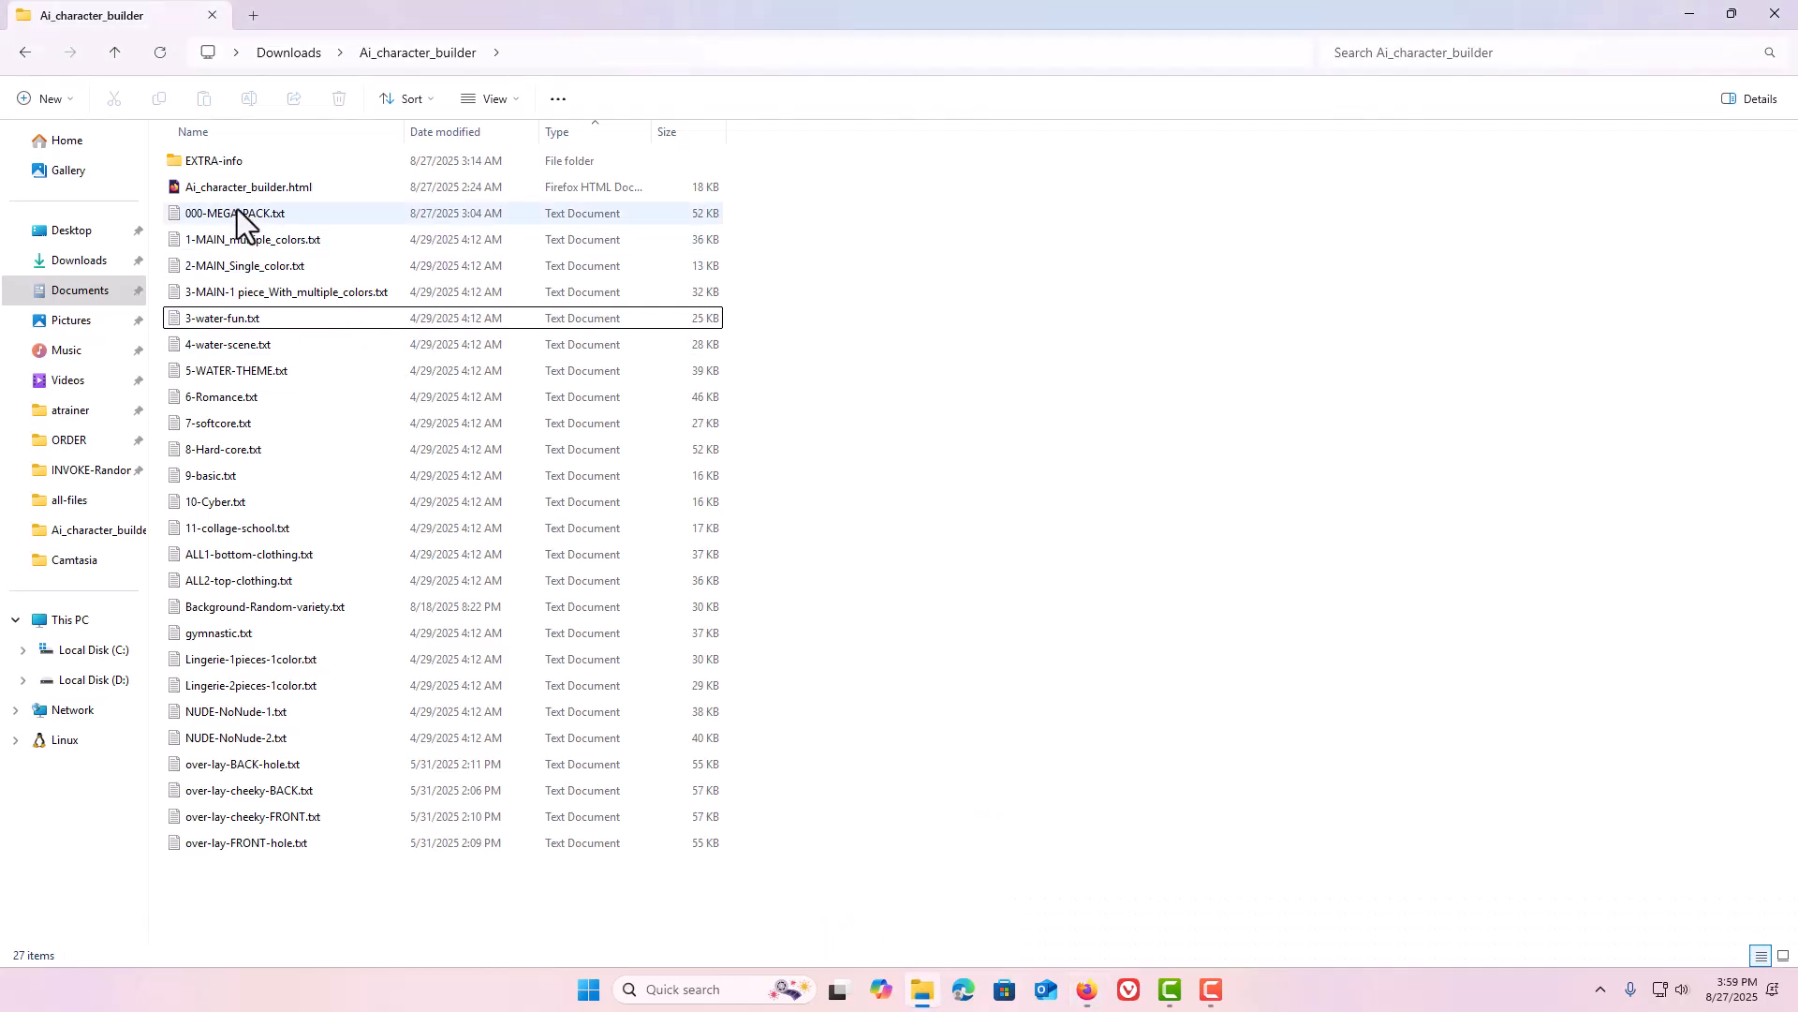
left_click(217, 194)
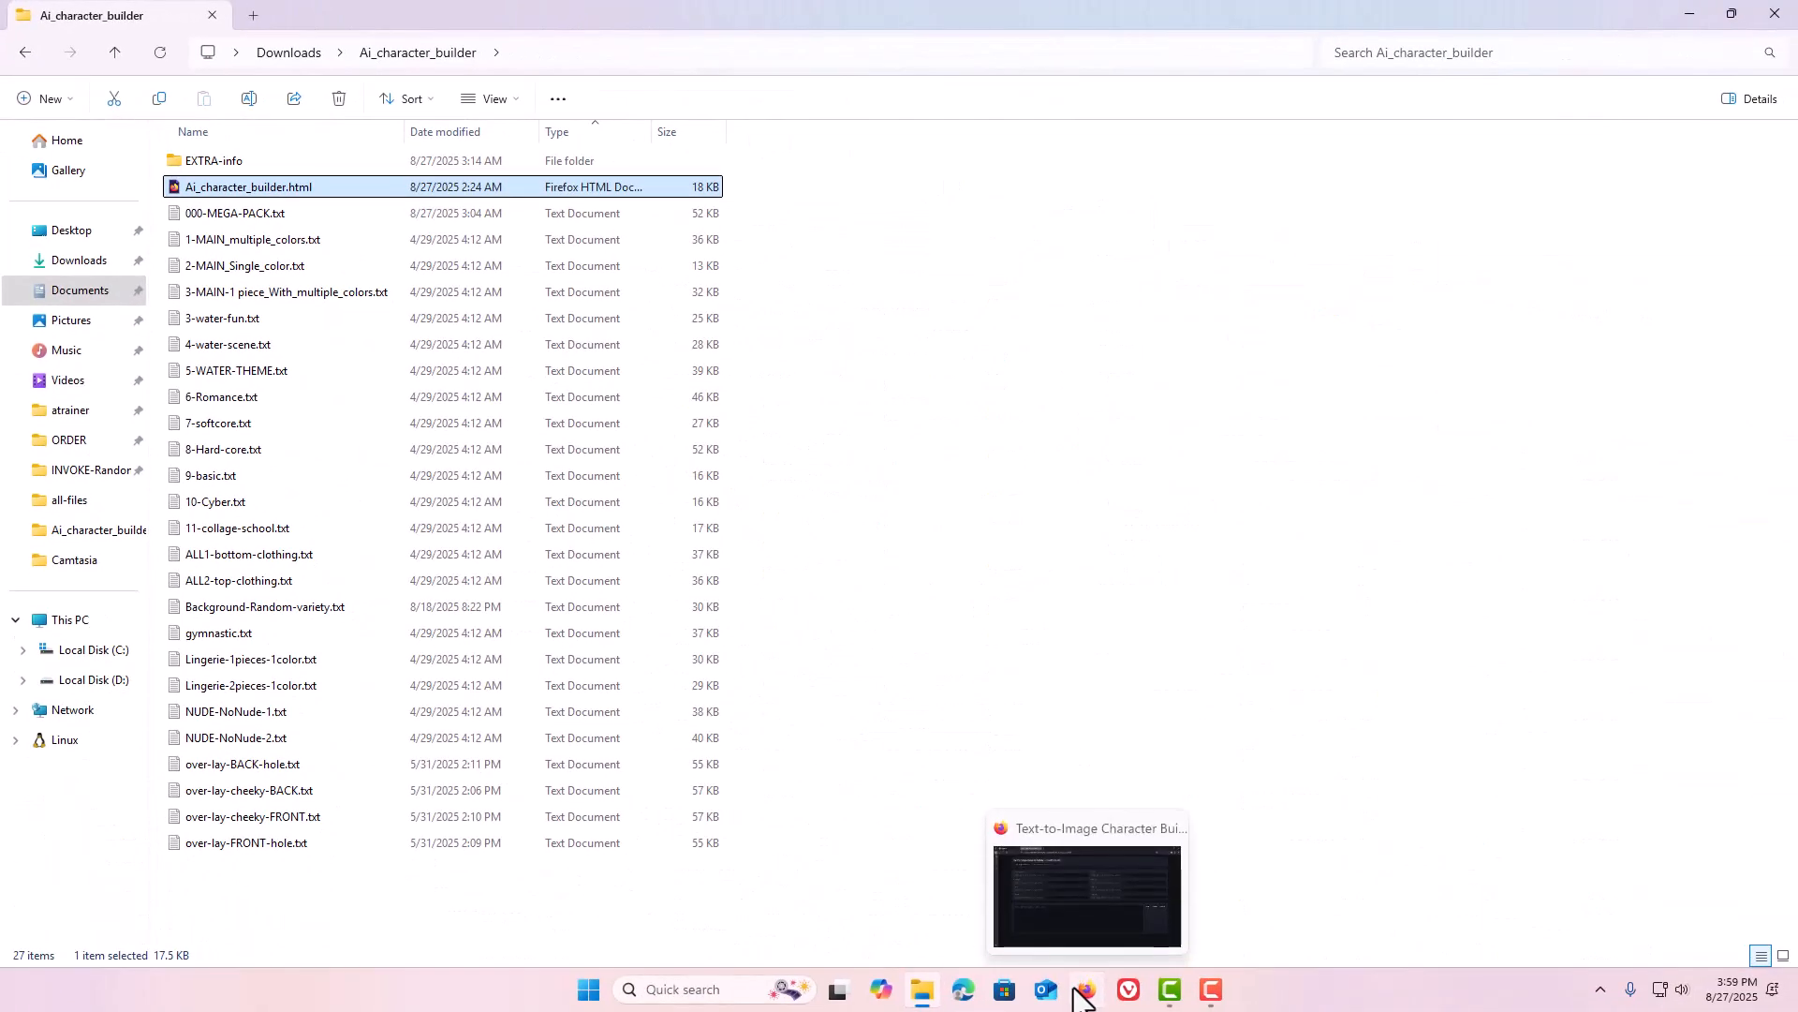
left_click(1084, 991)
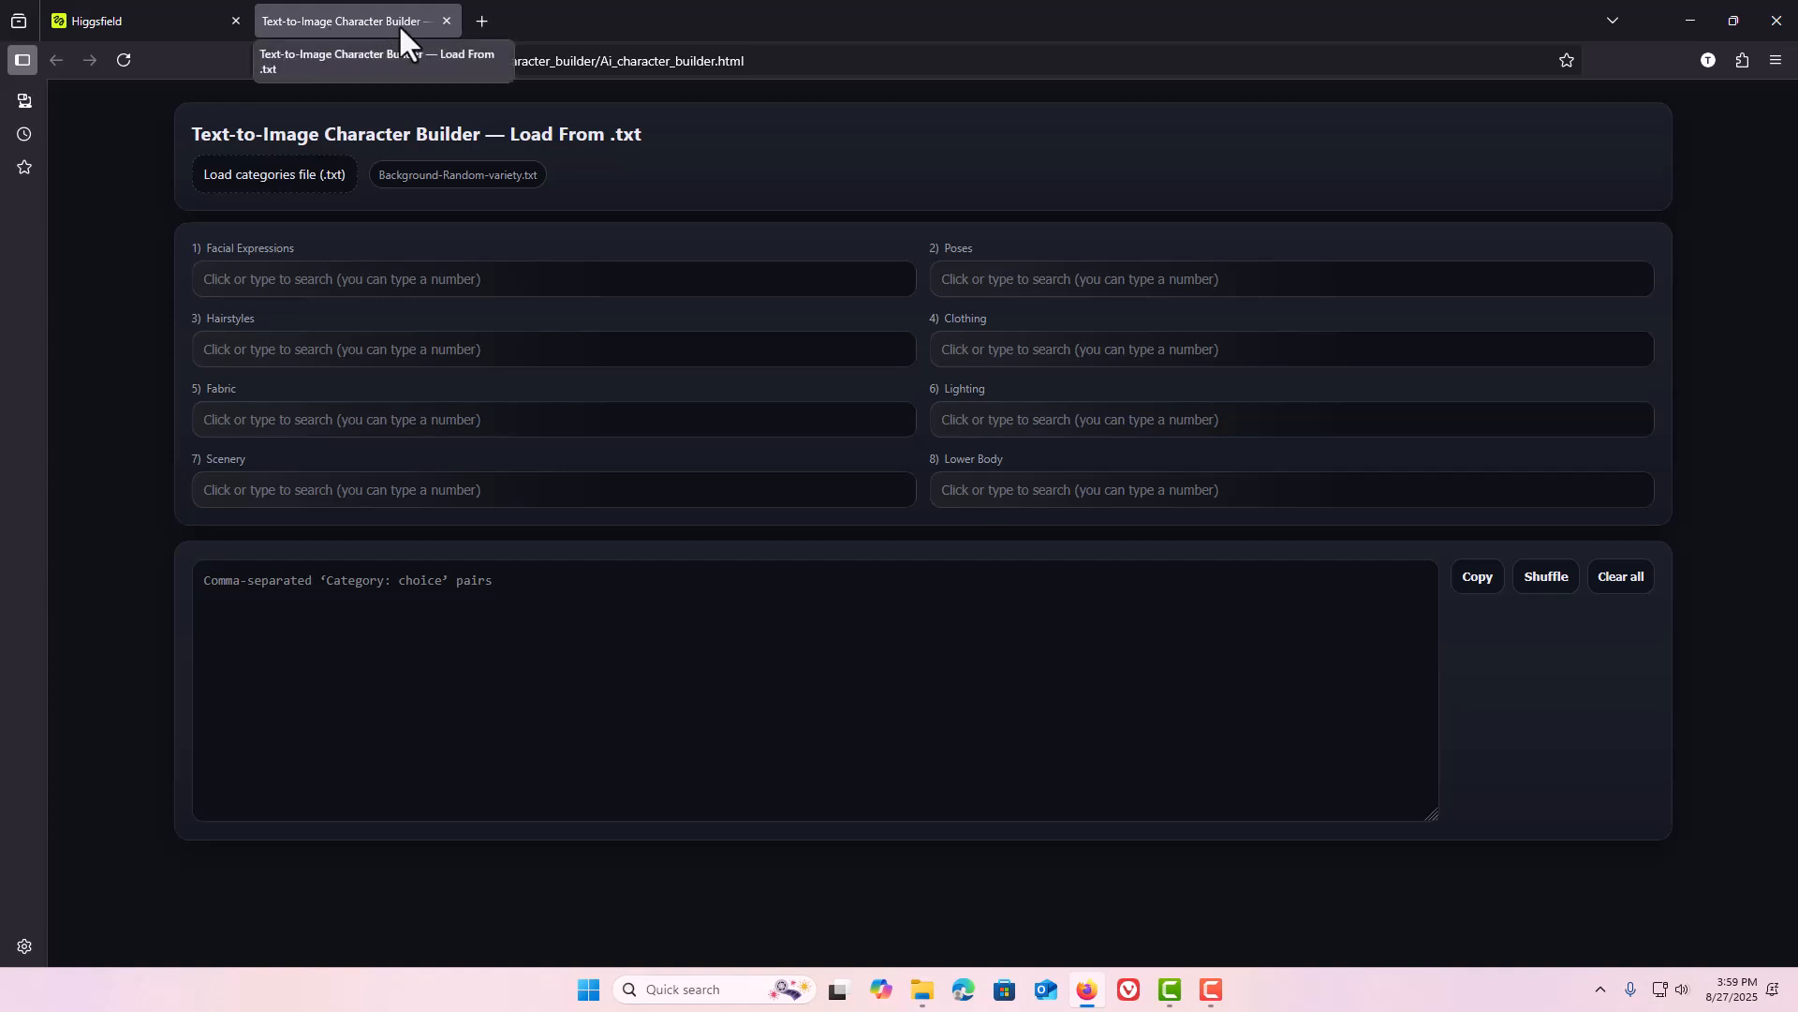
left_click(447, 19)
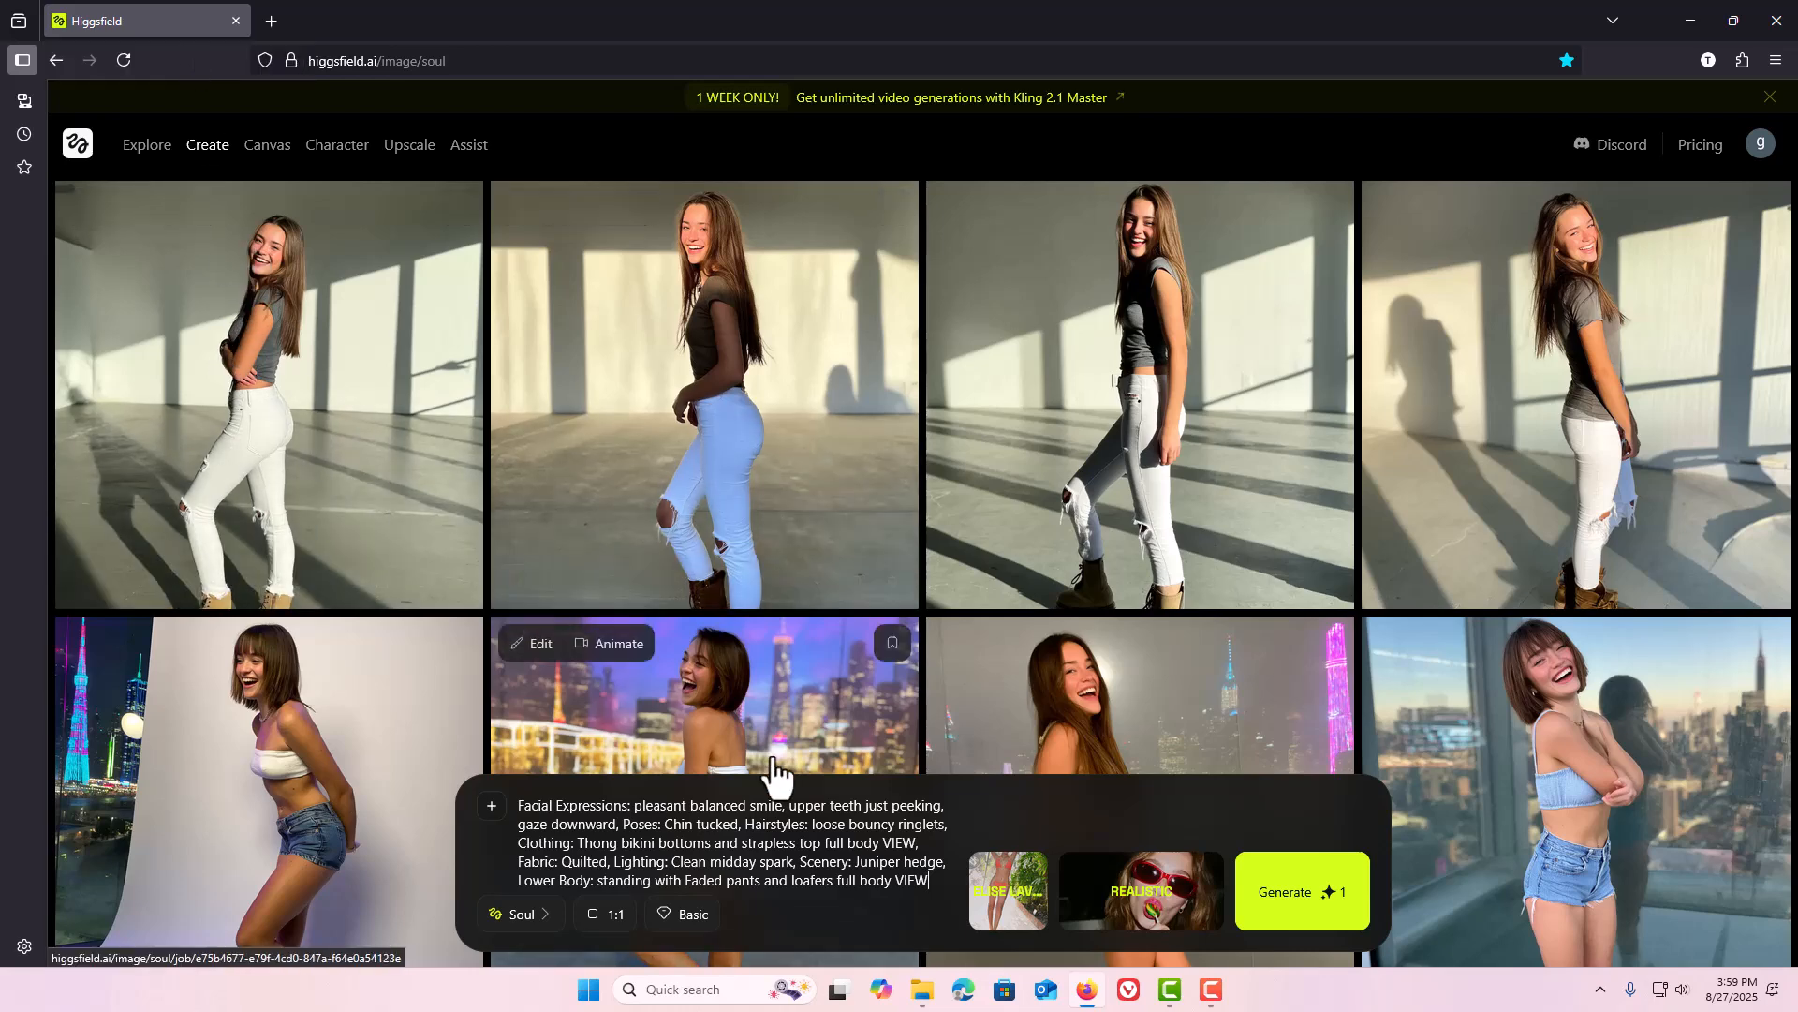
left_click(921, 991)
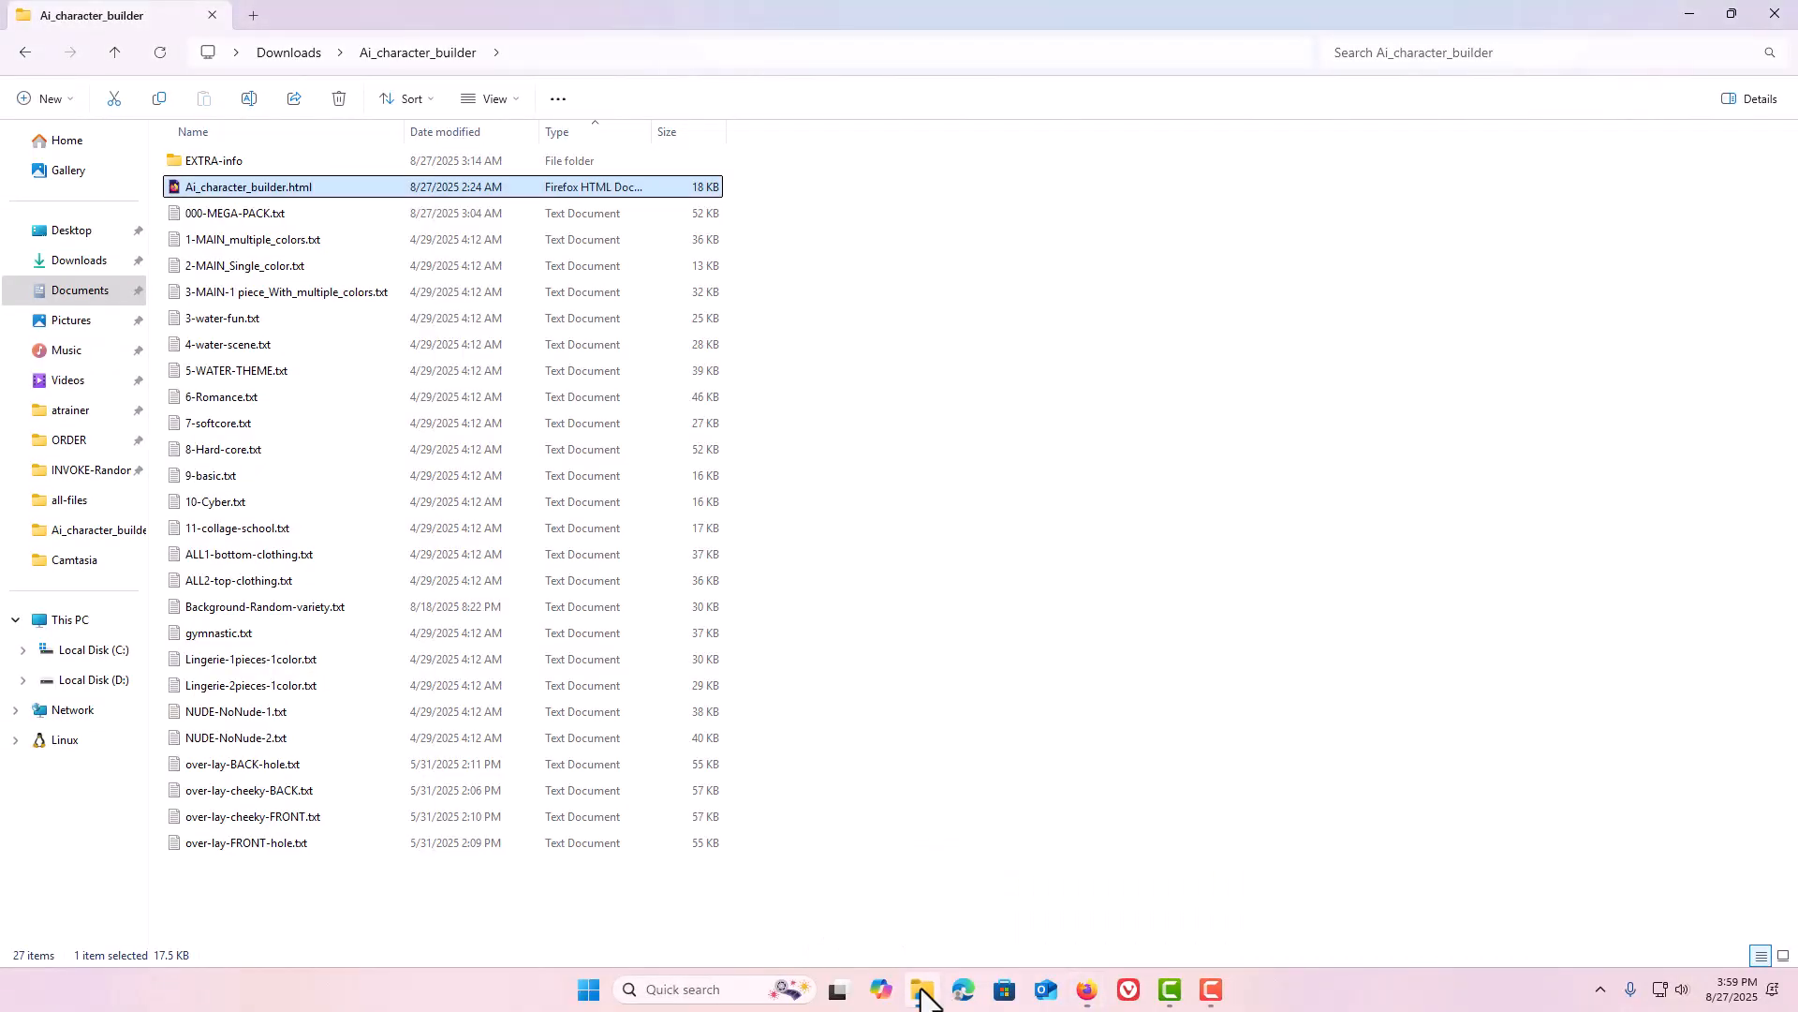
double_click(177, 187)
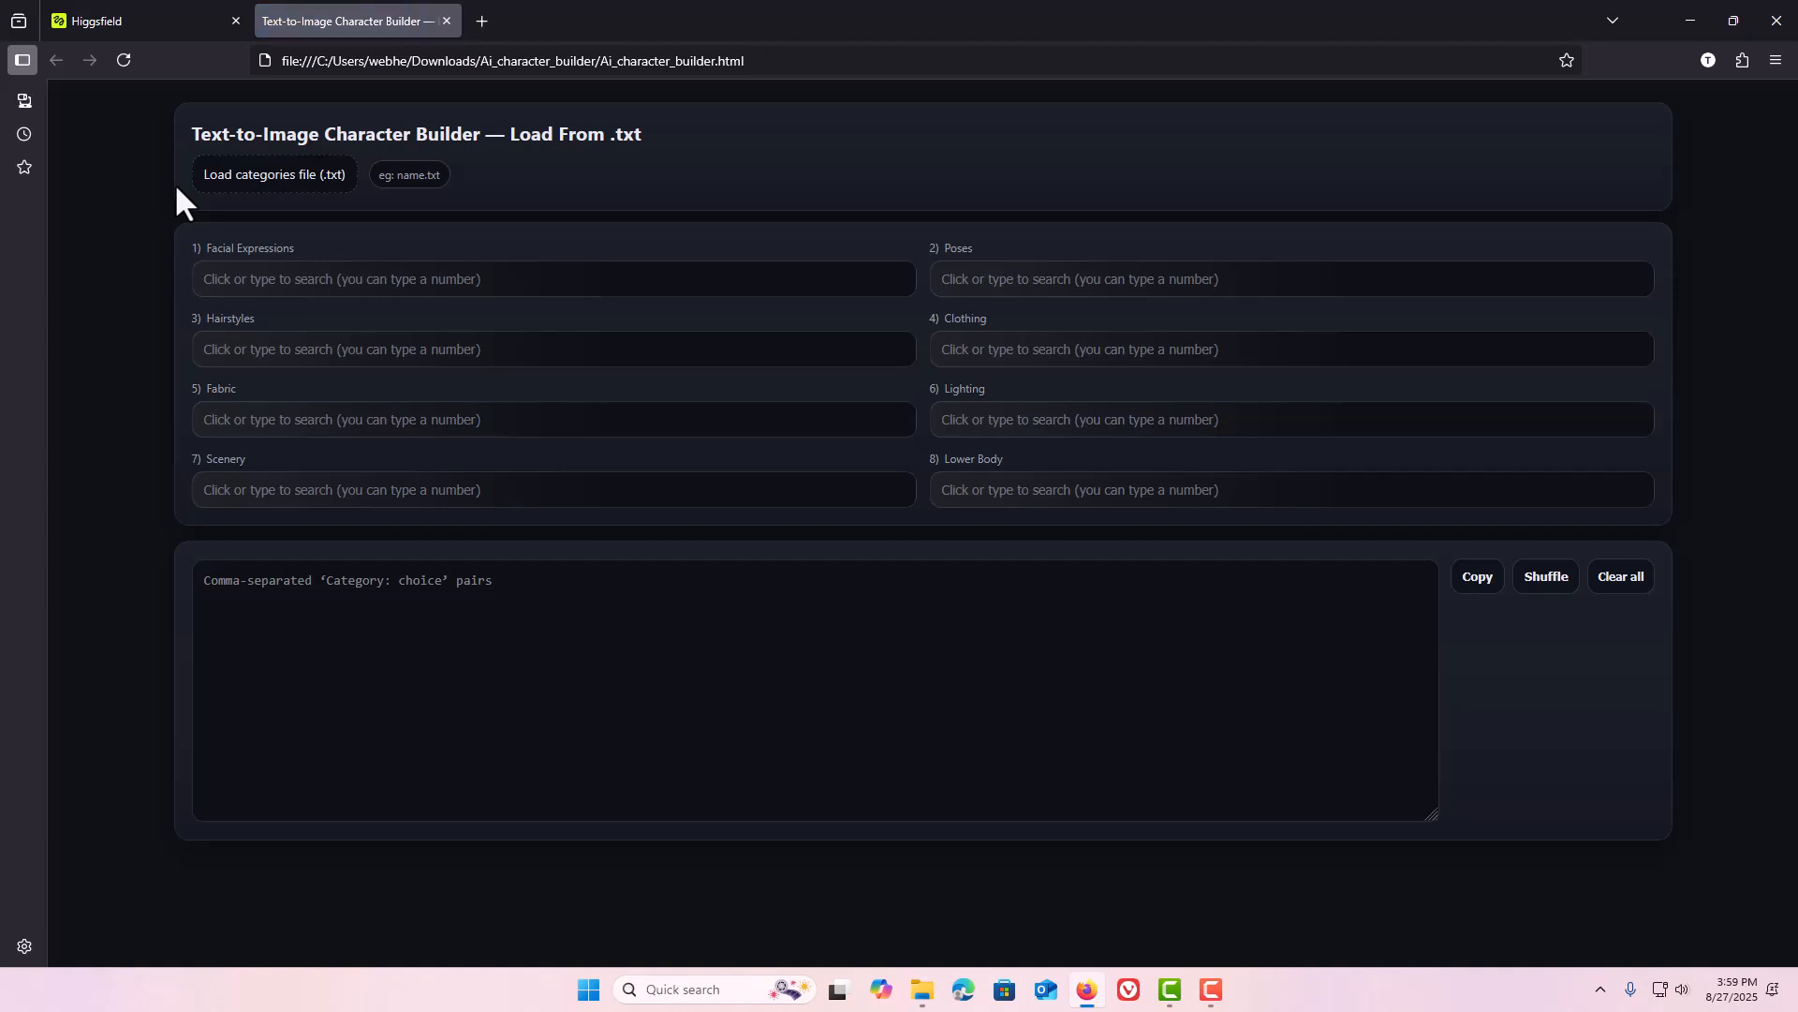
Load 000-MEGA-PACK.txt as the categories file for the builder.
left_click(296, 175)
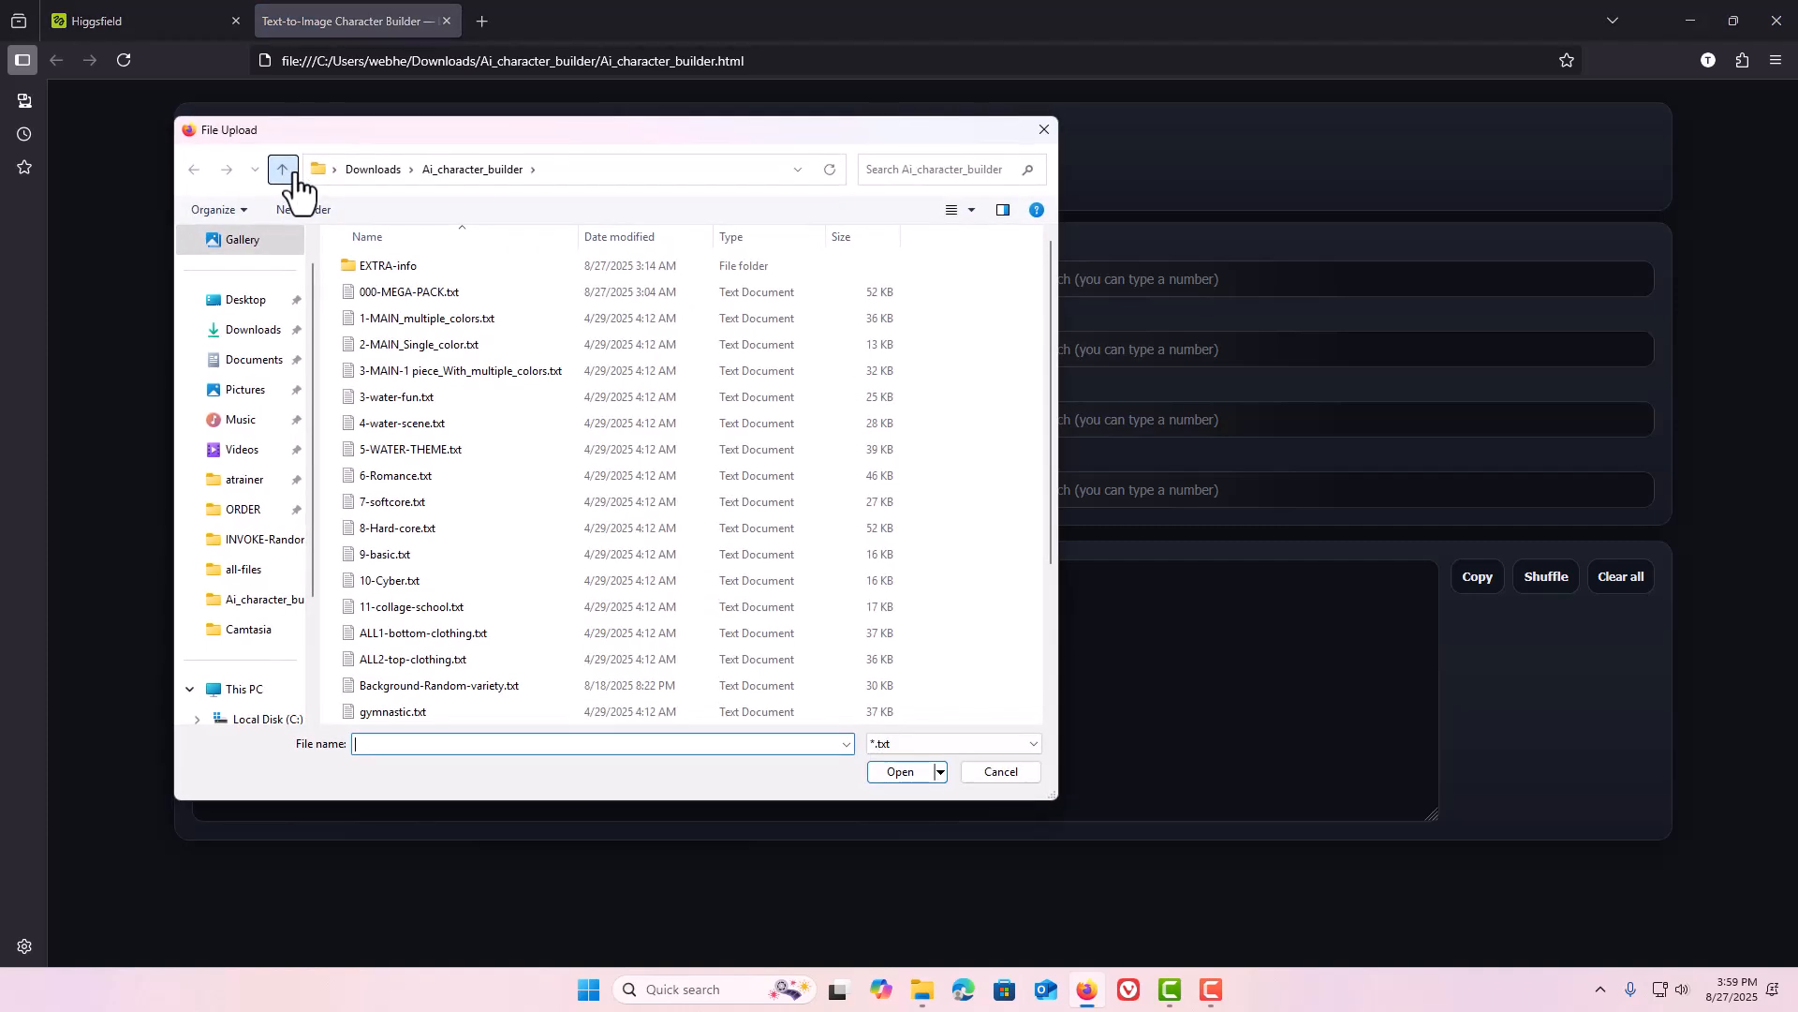
left_click(385, 293)
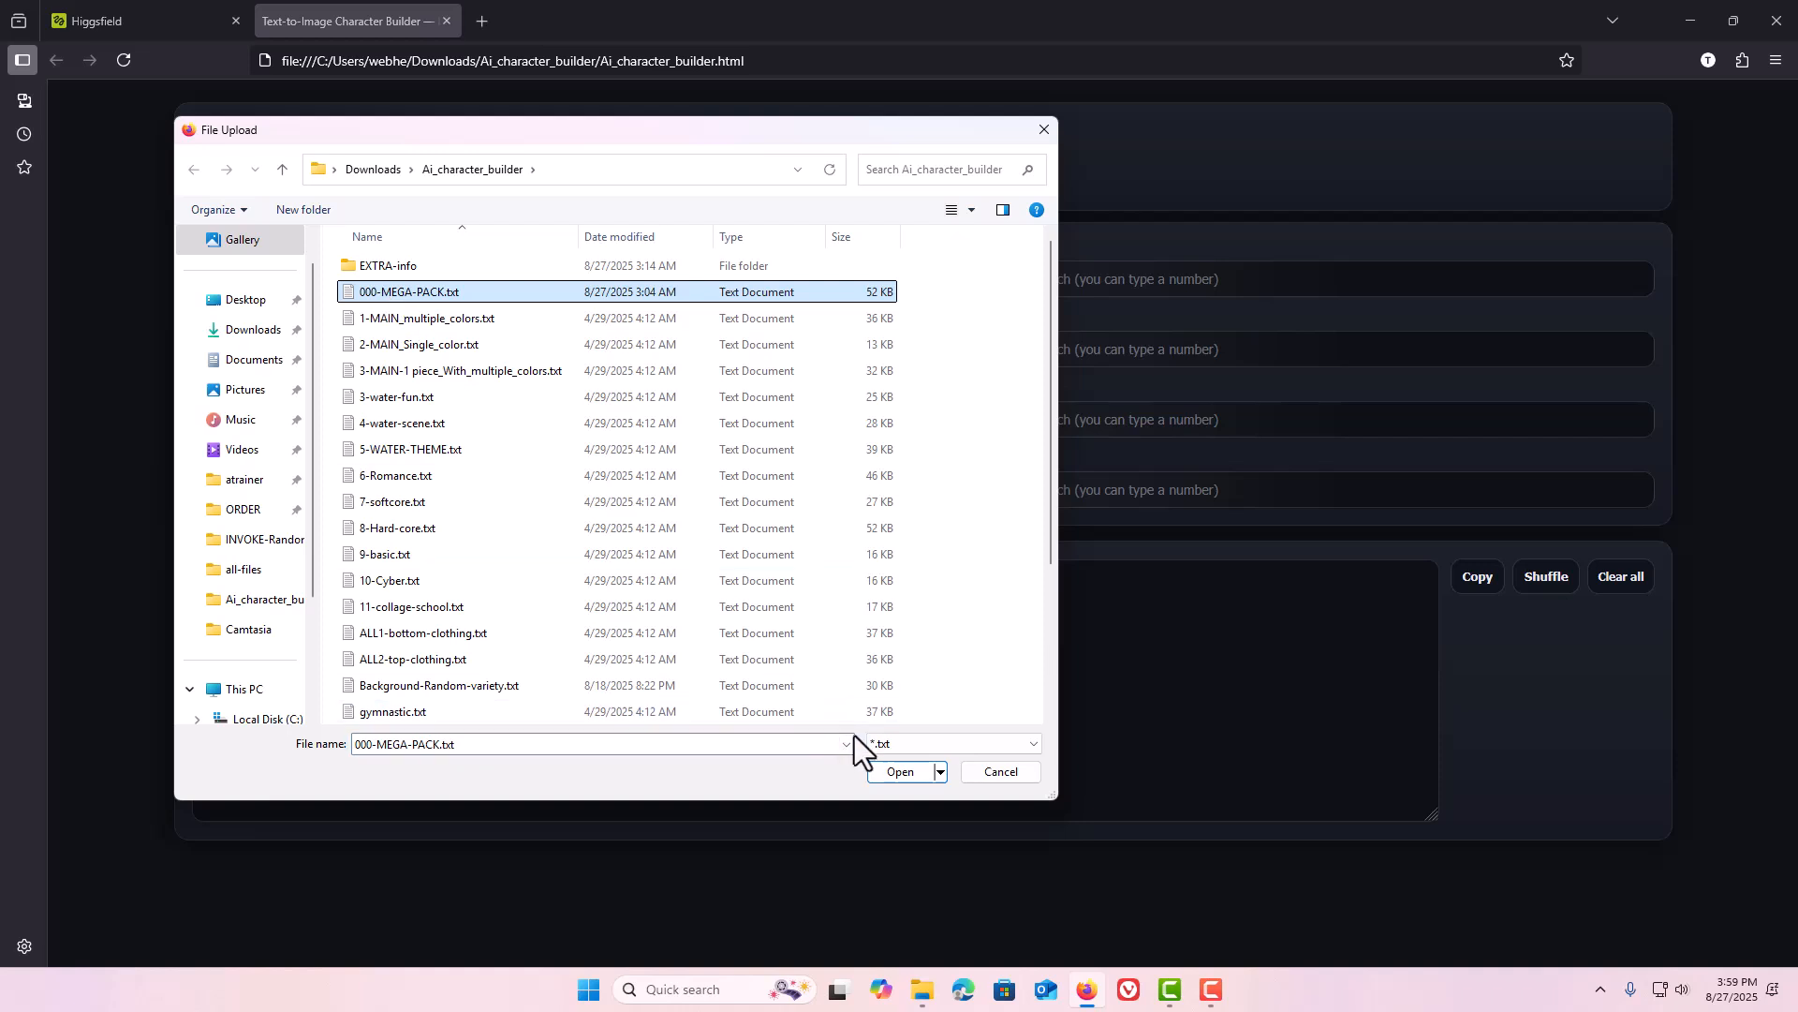
left_click(894, 772)
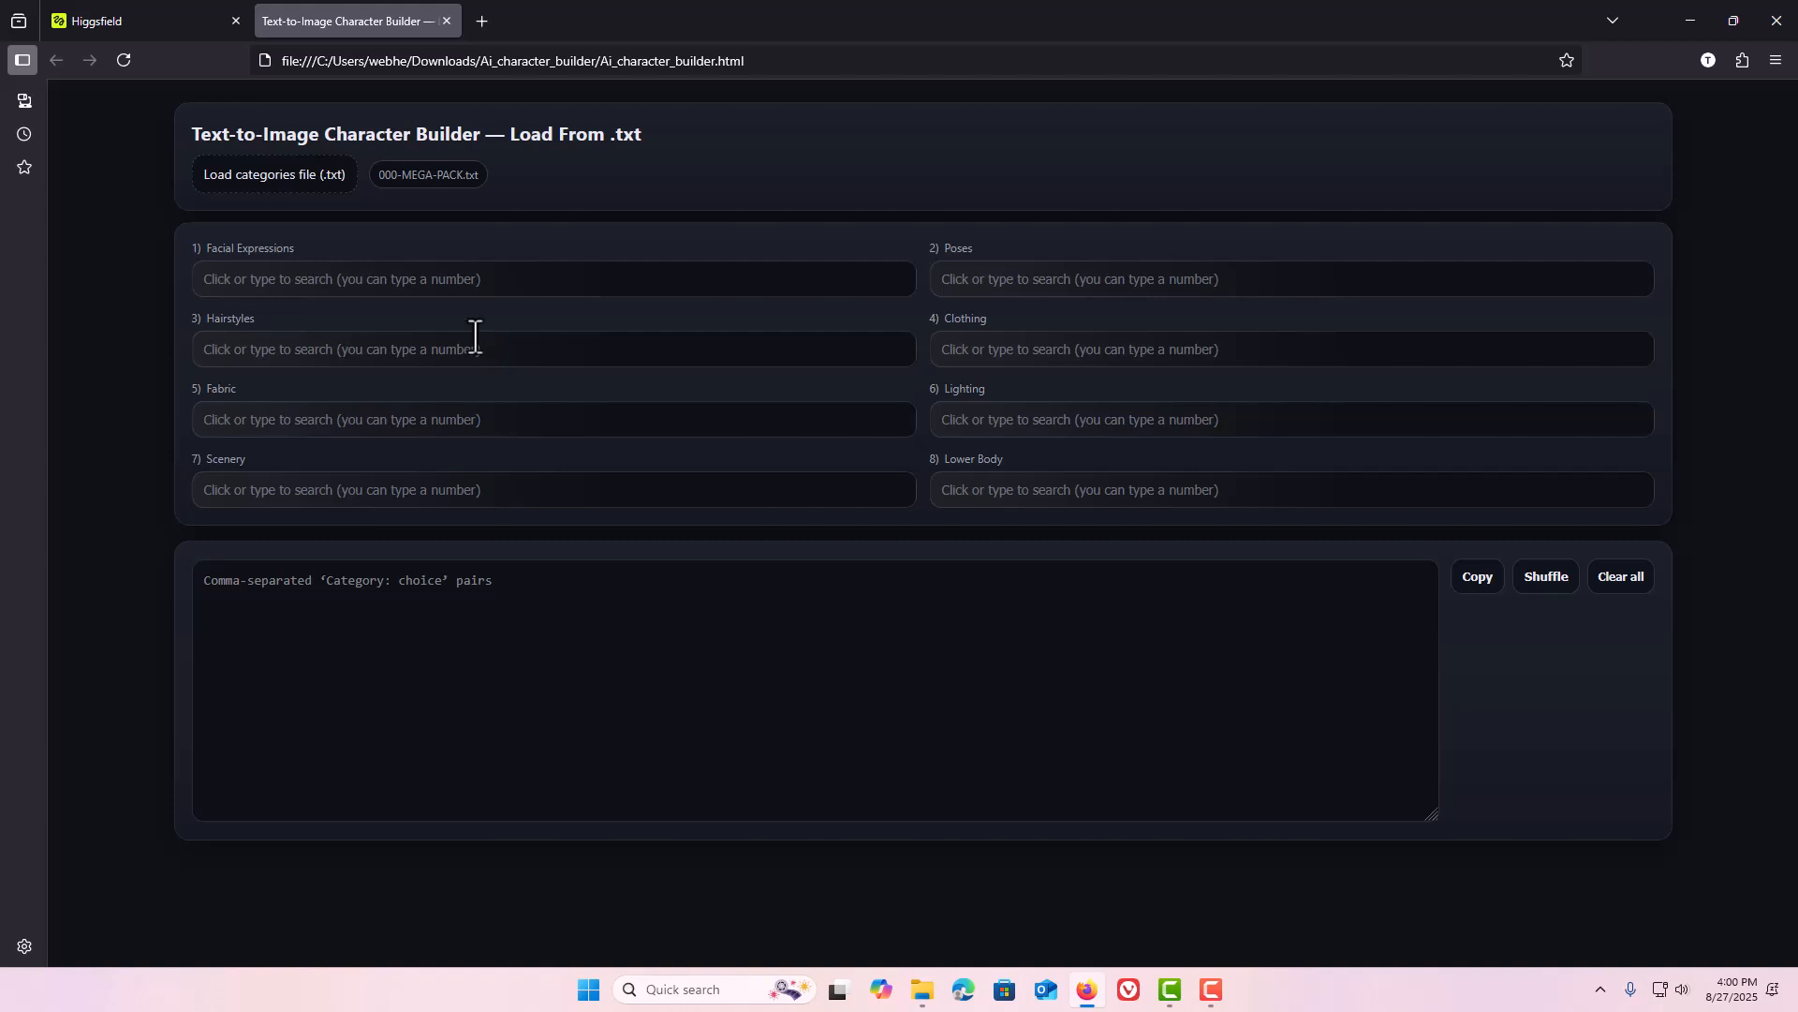
Browse the previously generated images in the Higgsfield gallery.
left_click(195, 20)
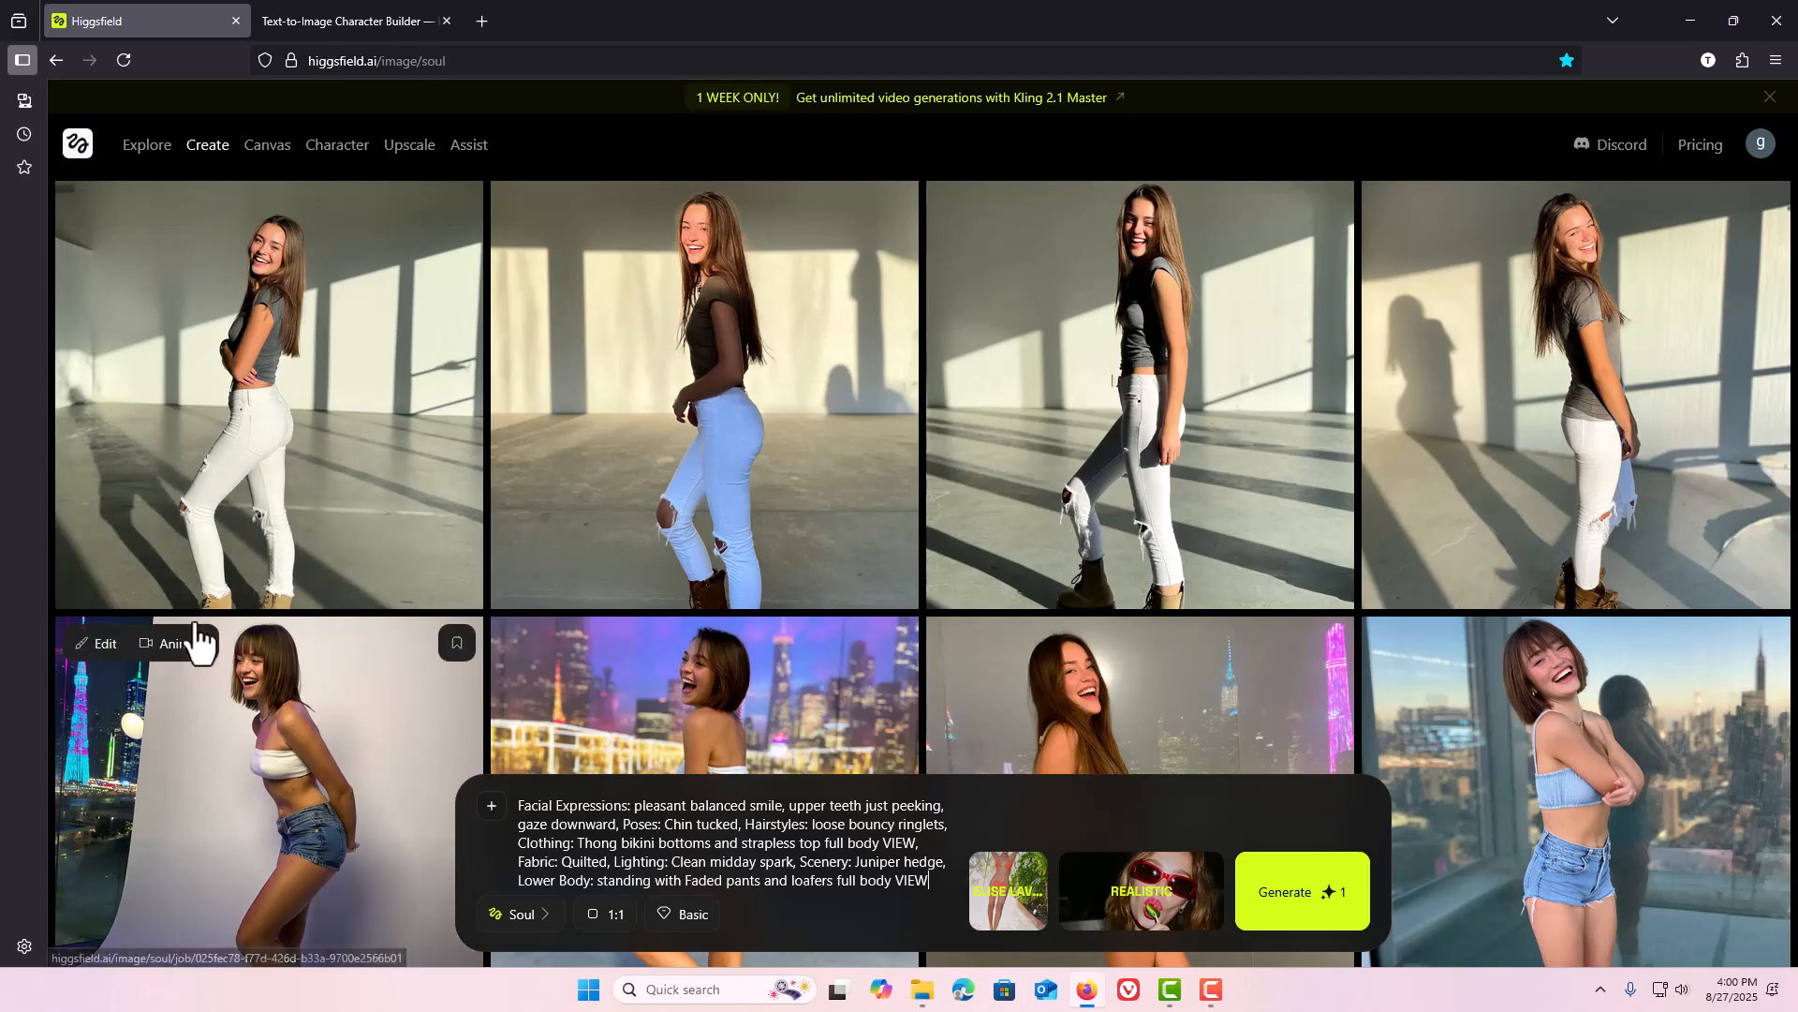
scroll(265, 562, "down", 4)
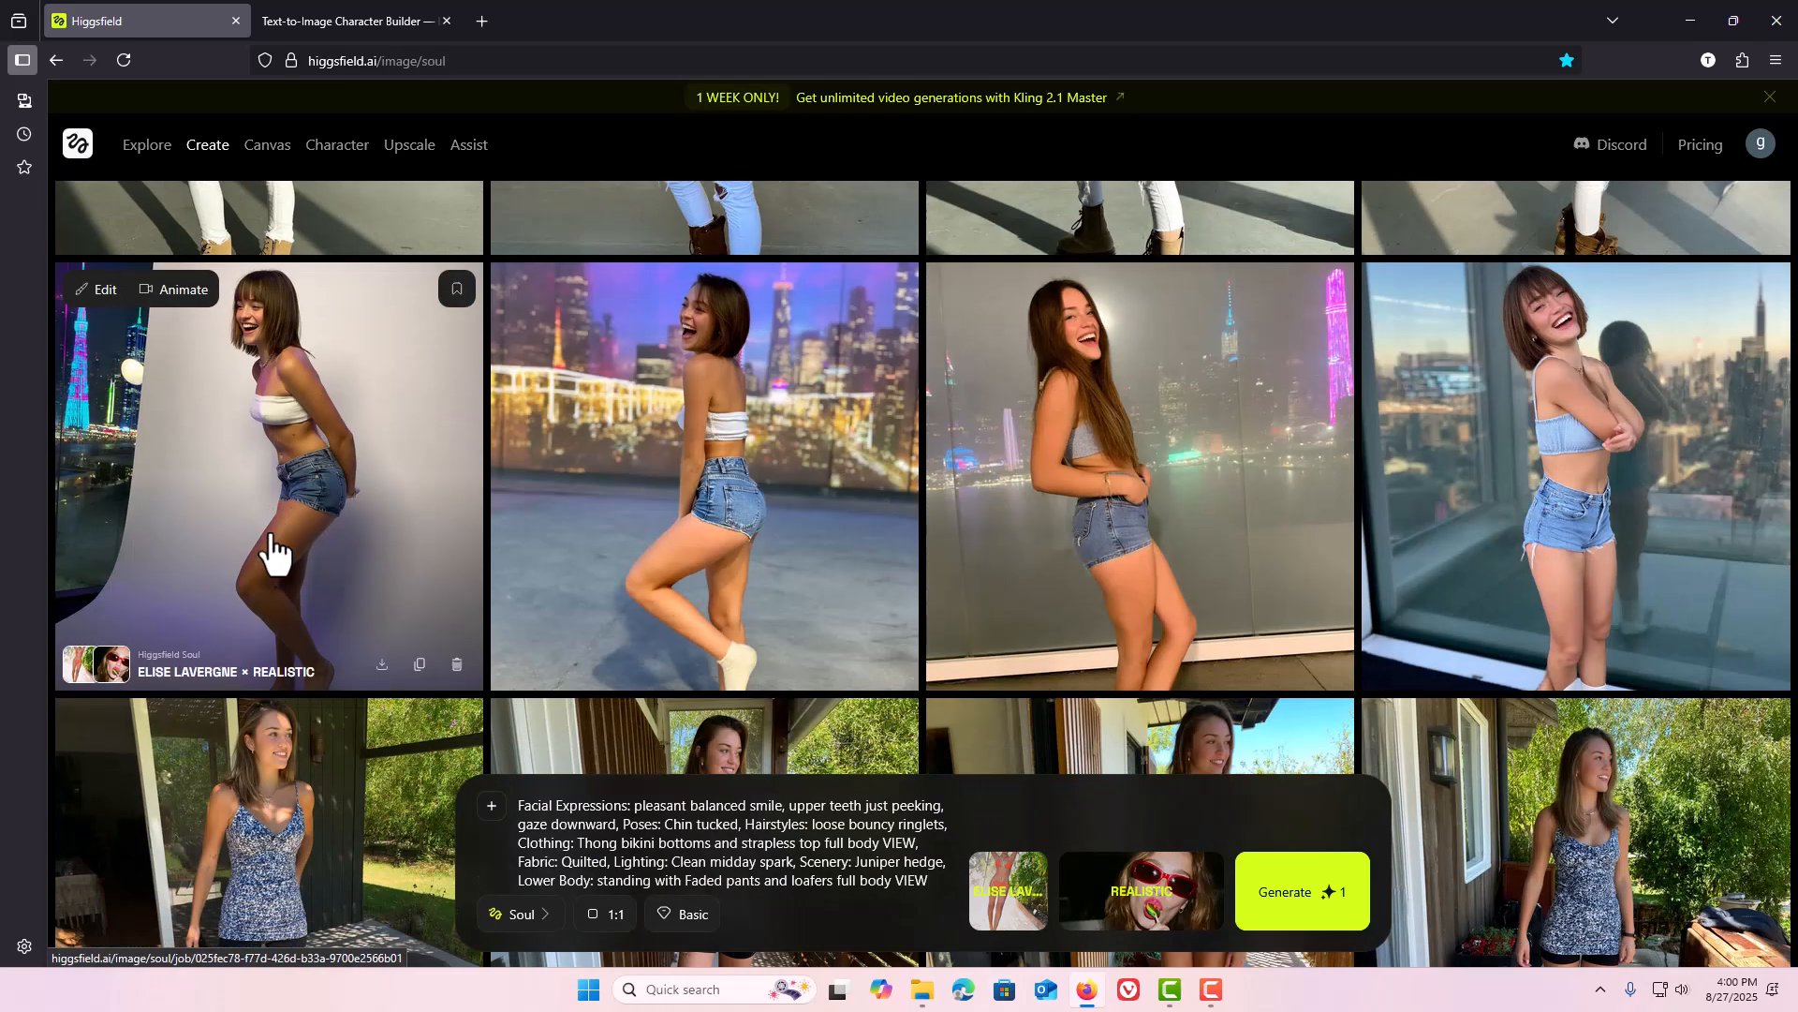
scroll(275, 548, "down", 5)
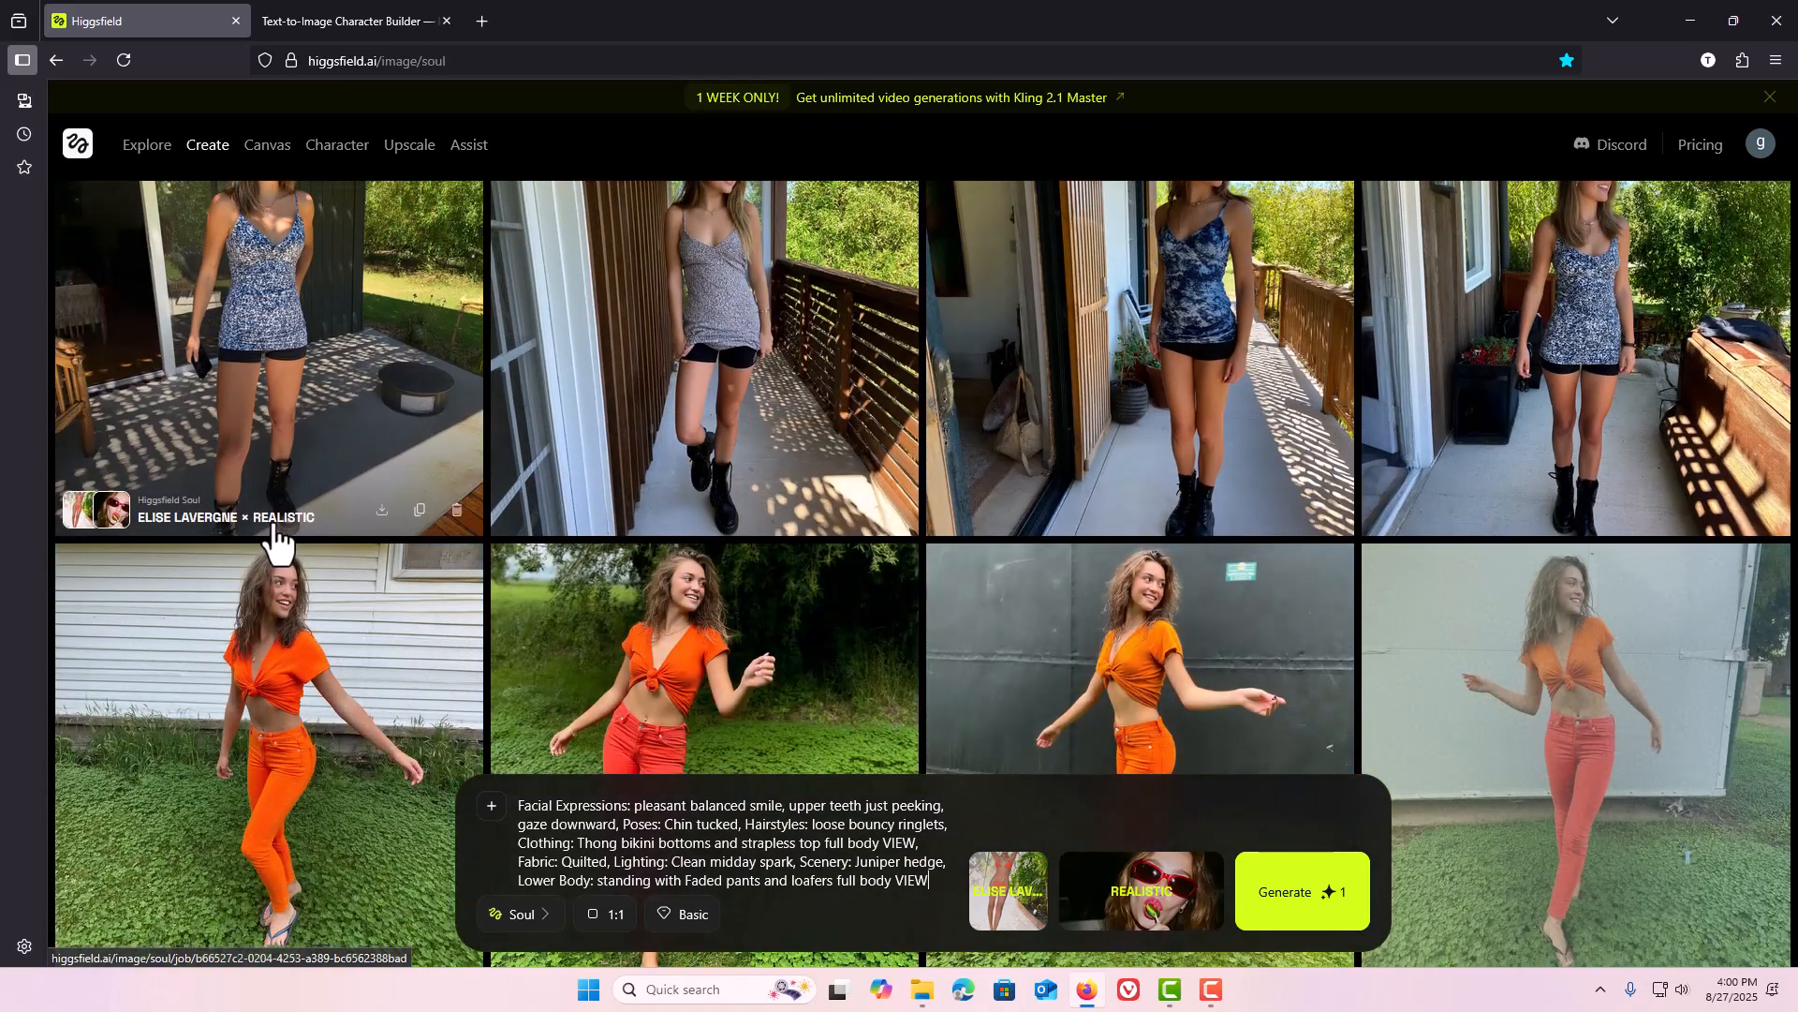
scroll(273, 538, "down", 6)
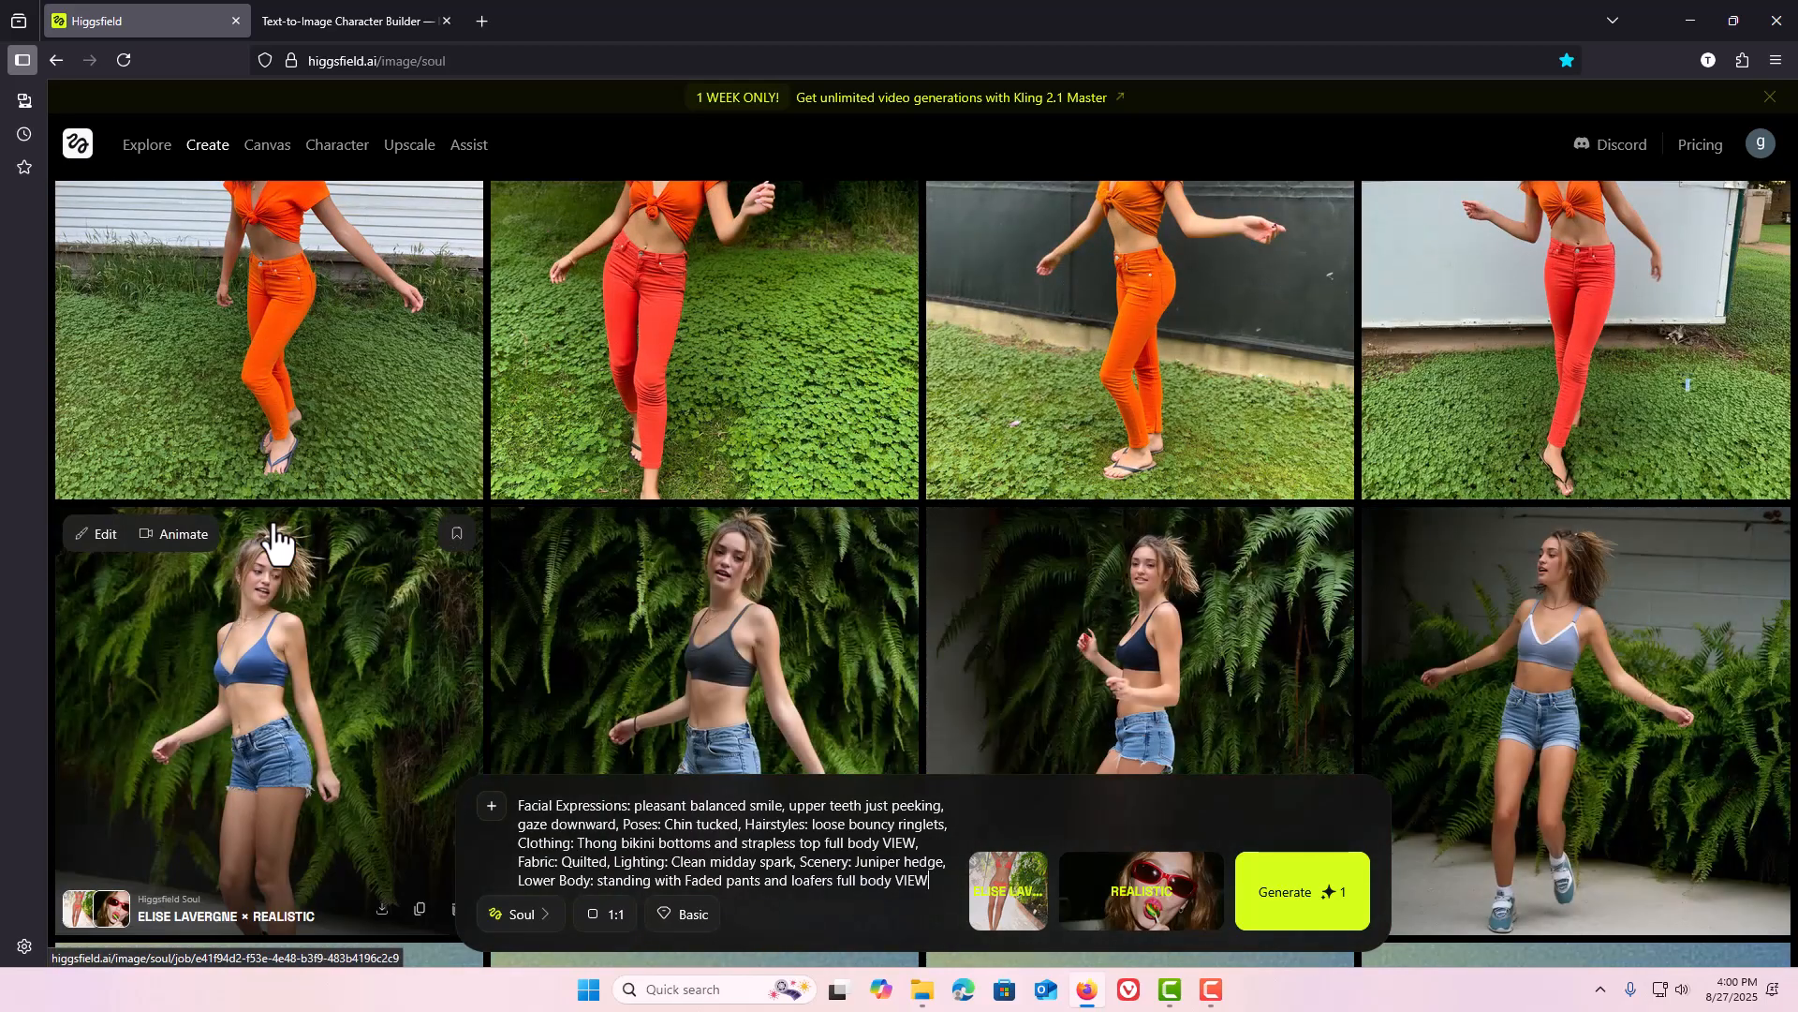
scroll(273, 538, "down", 6)
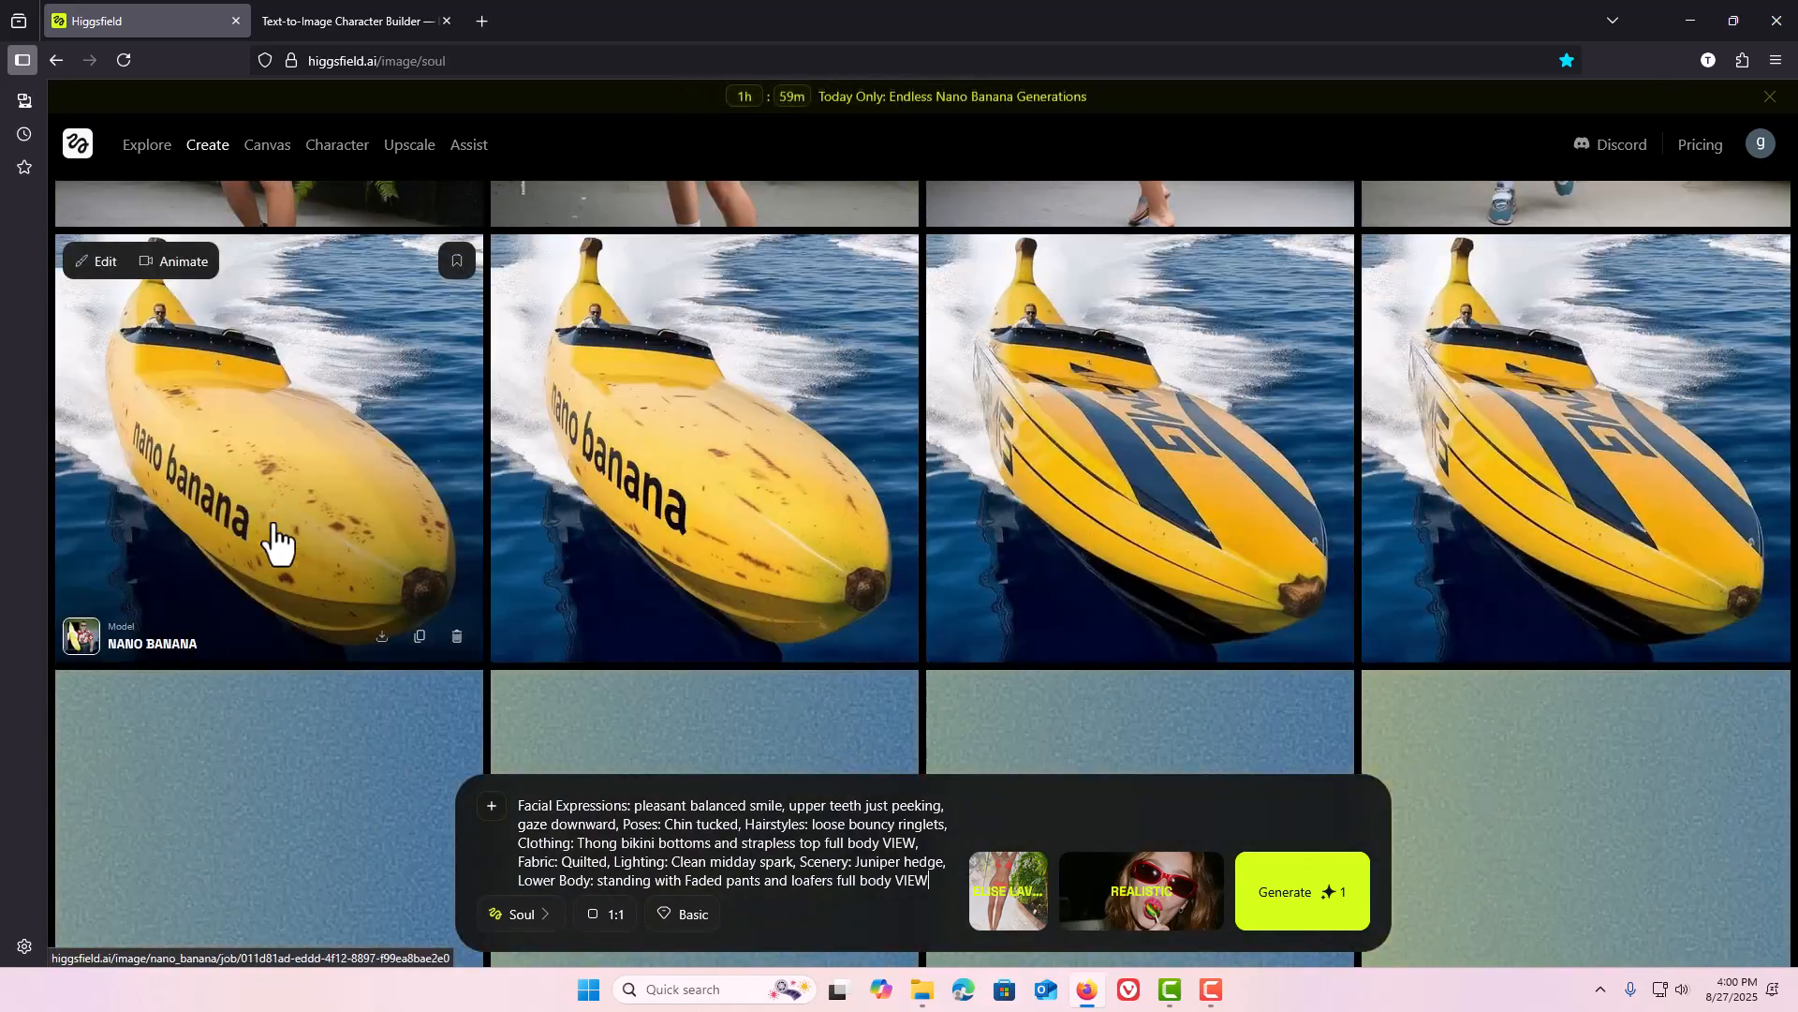
scroll(273, 538, "down", 5)
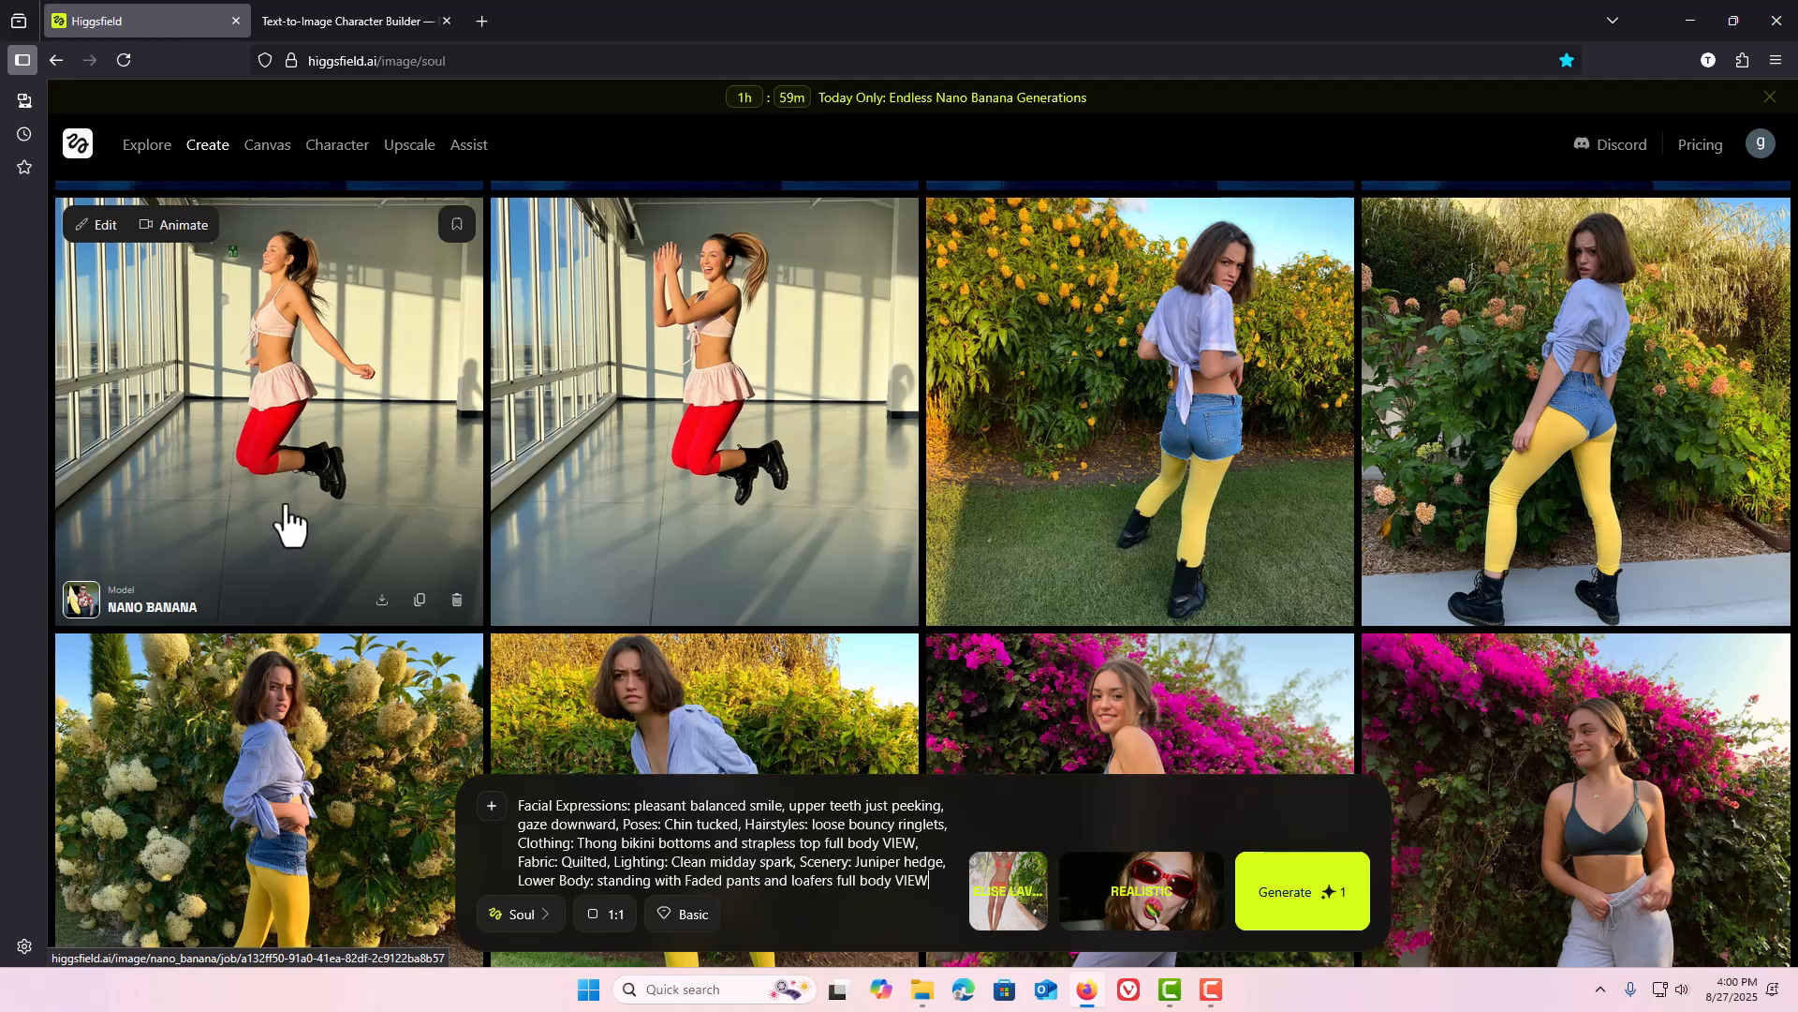
scroll(373, 459, "up", 5)
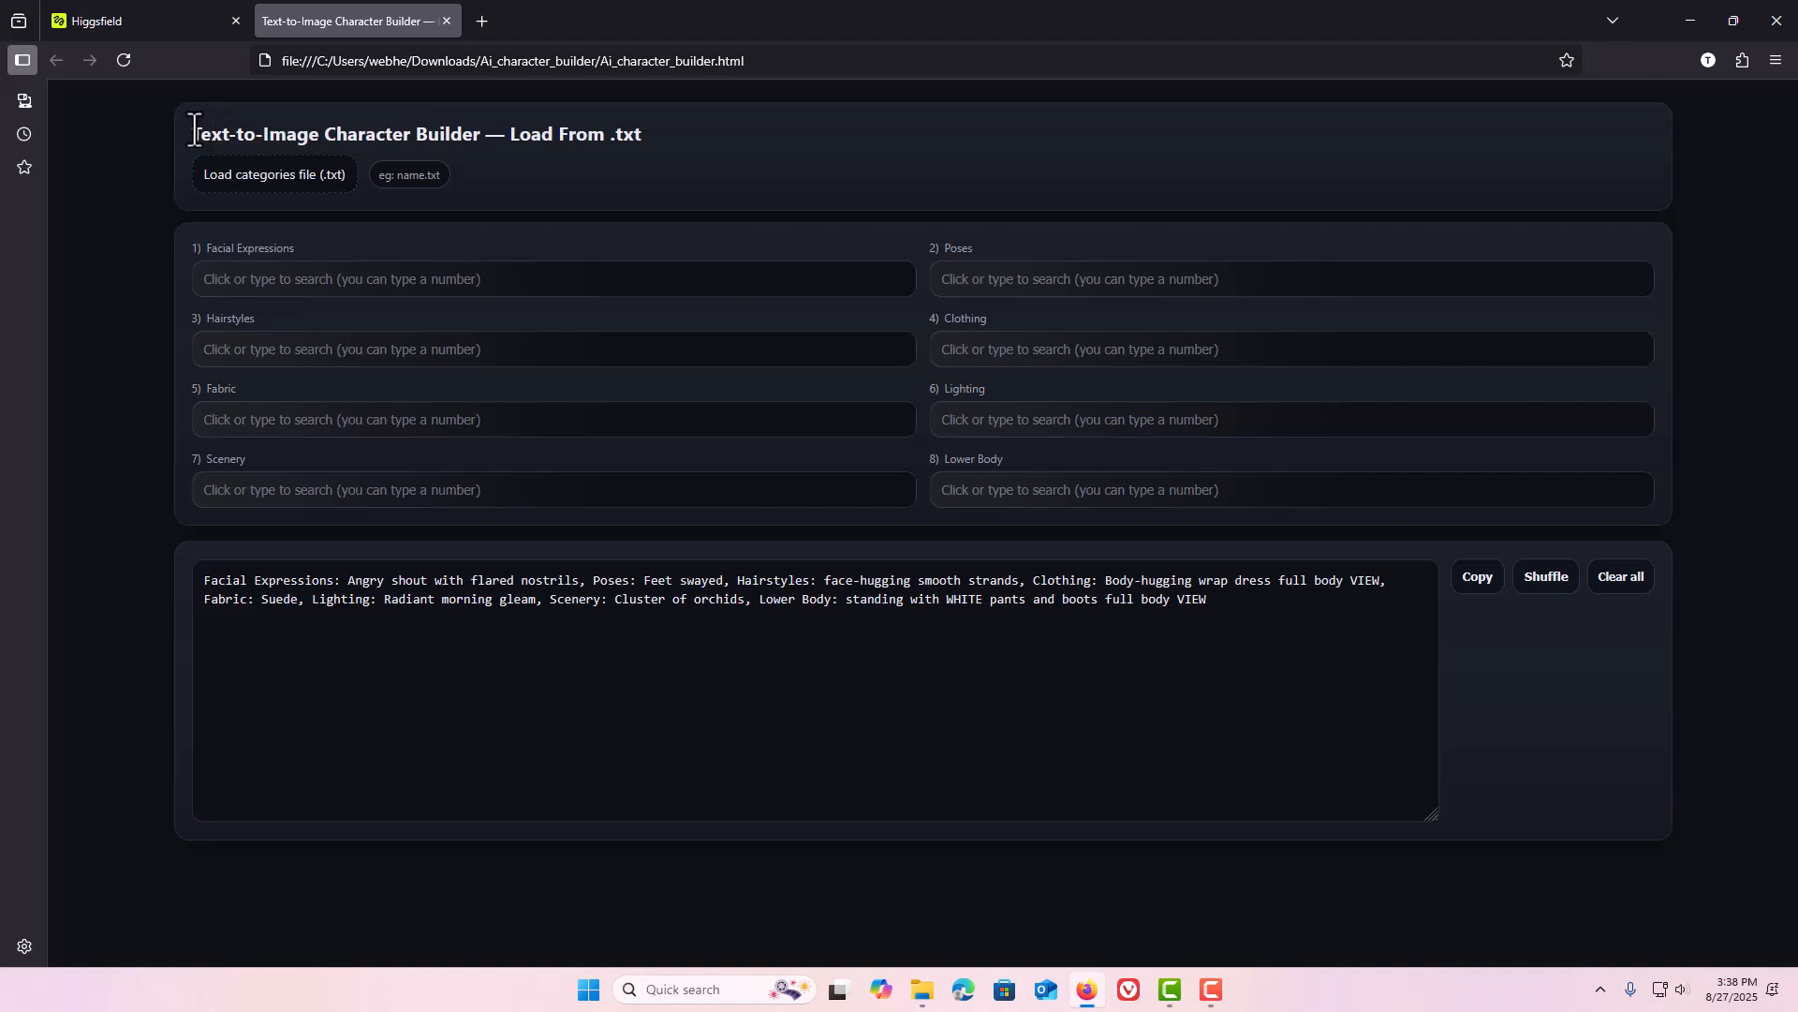
Clear all category choices and the generated prompt text in the builder.
left_click_drag(190, 133, 482, 125)
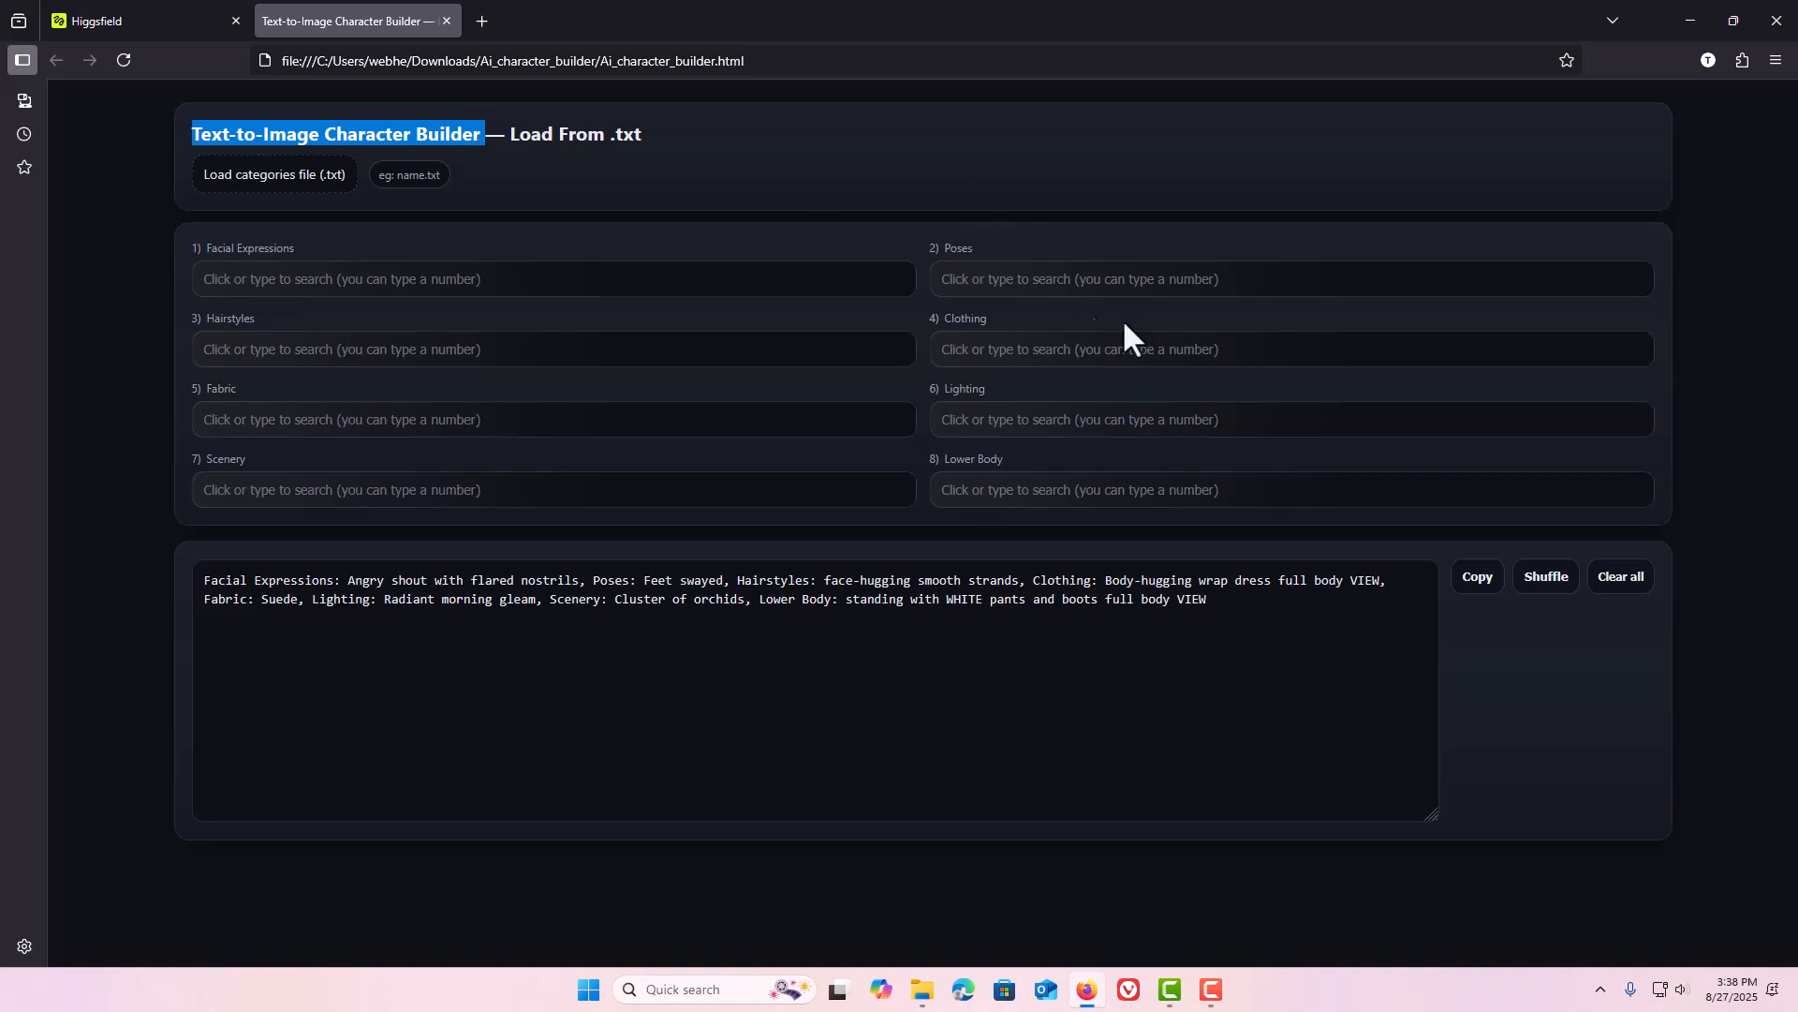
left_click(1620, 578)
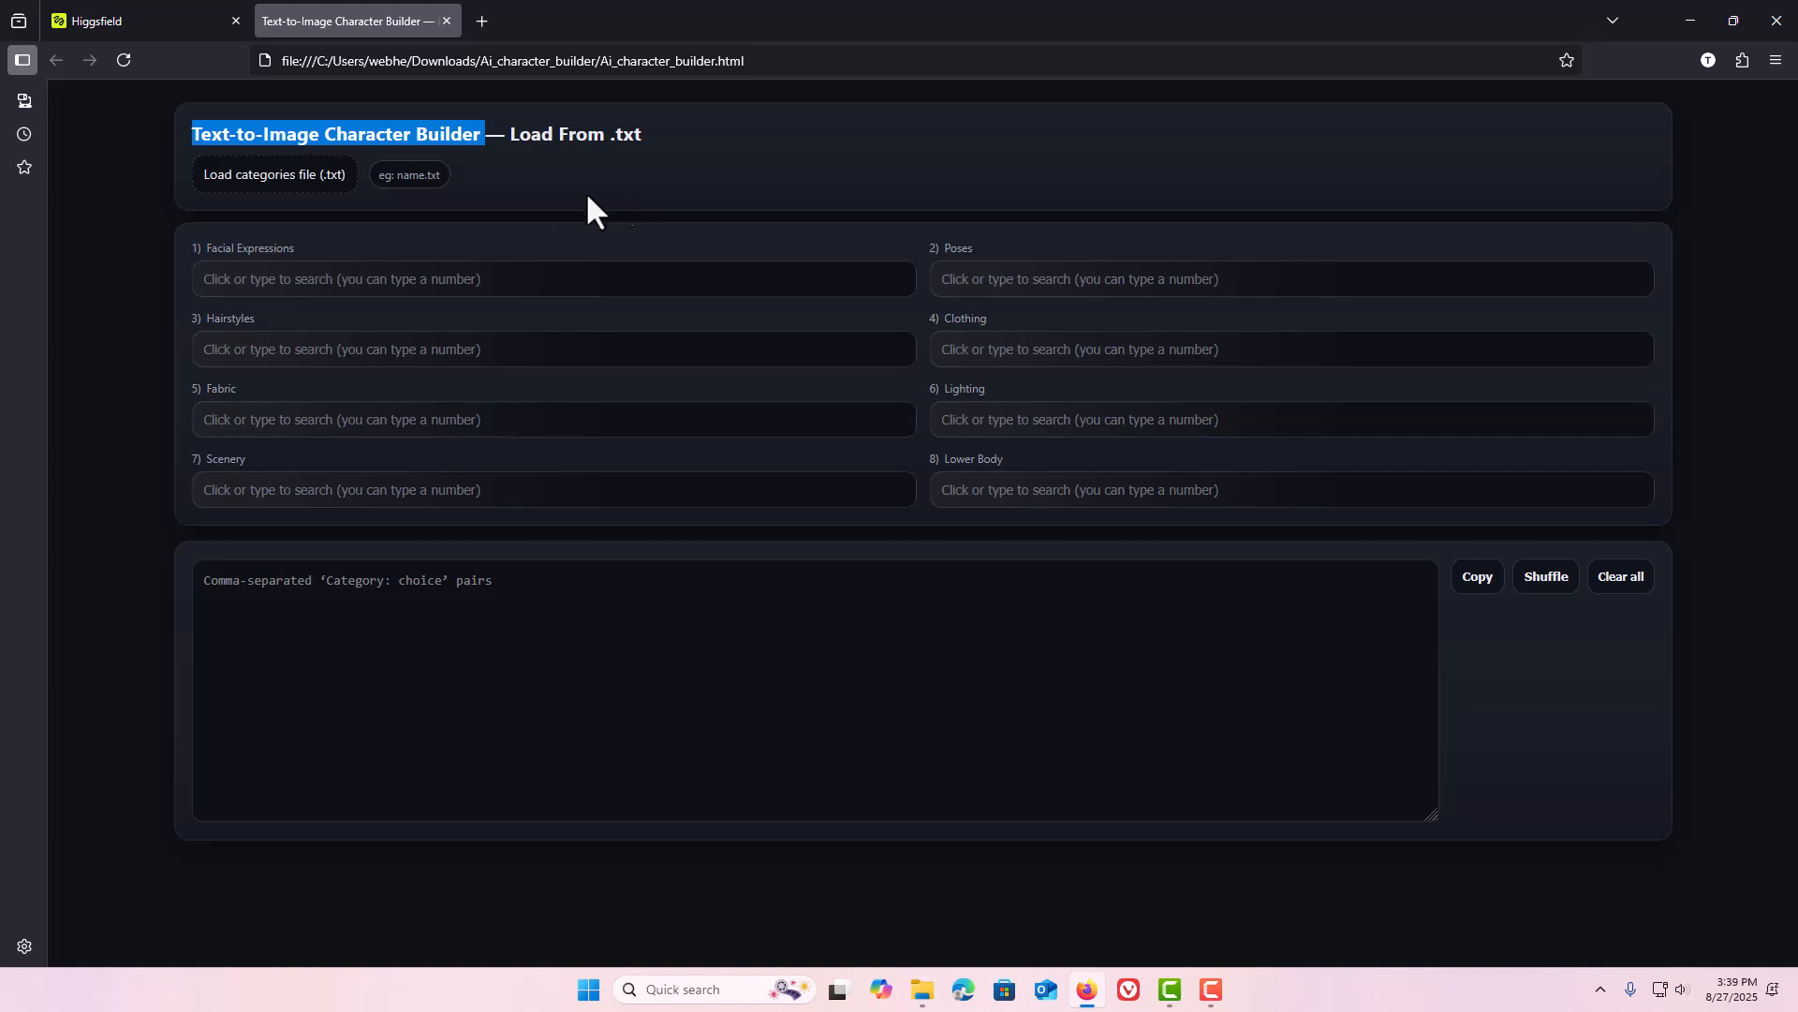
left_click(290, 247)
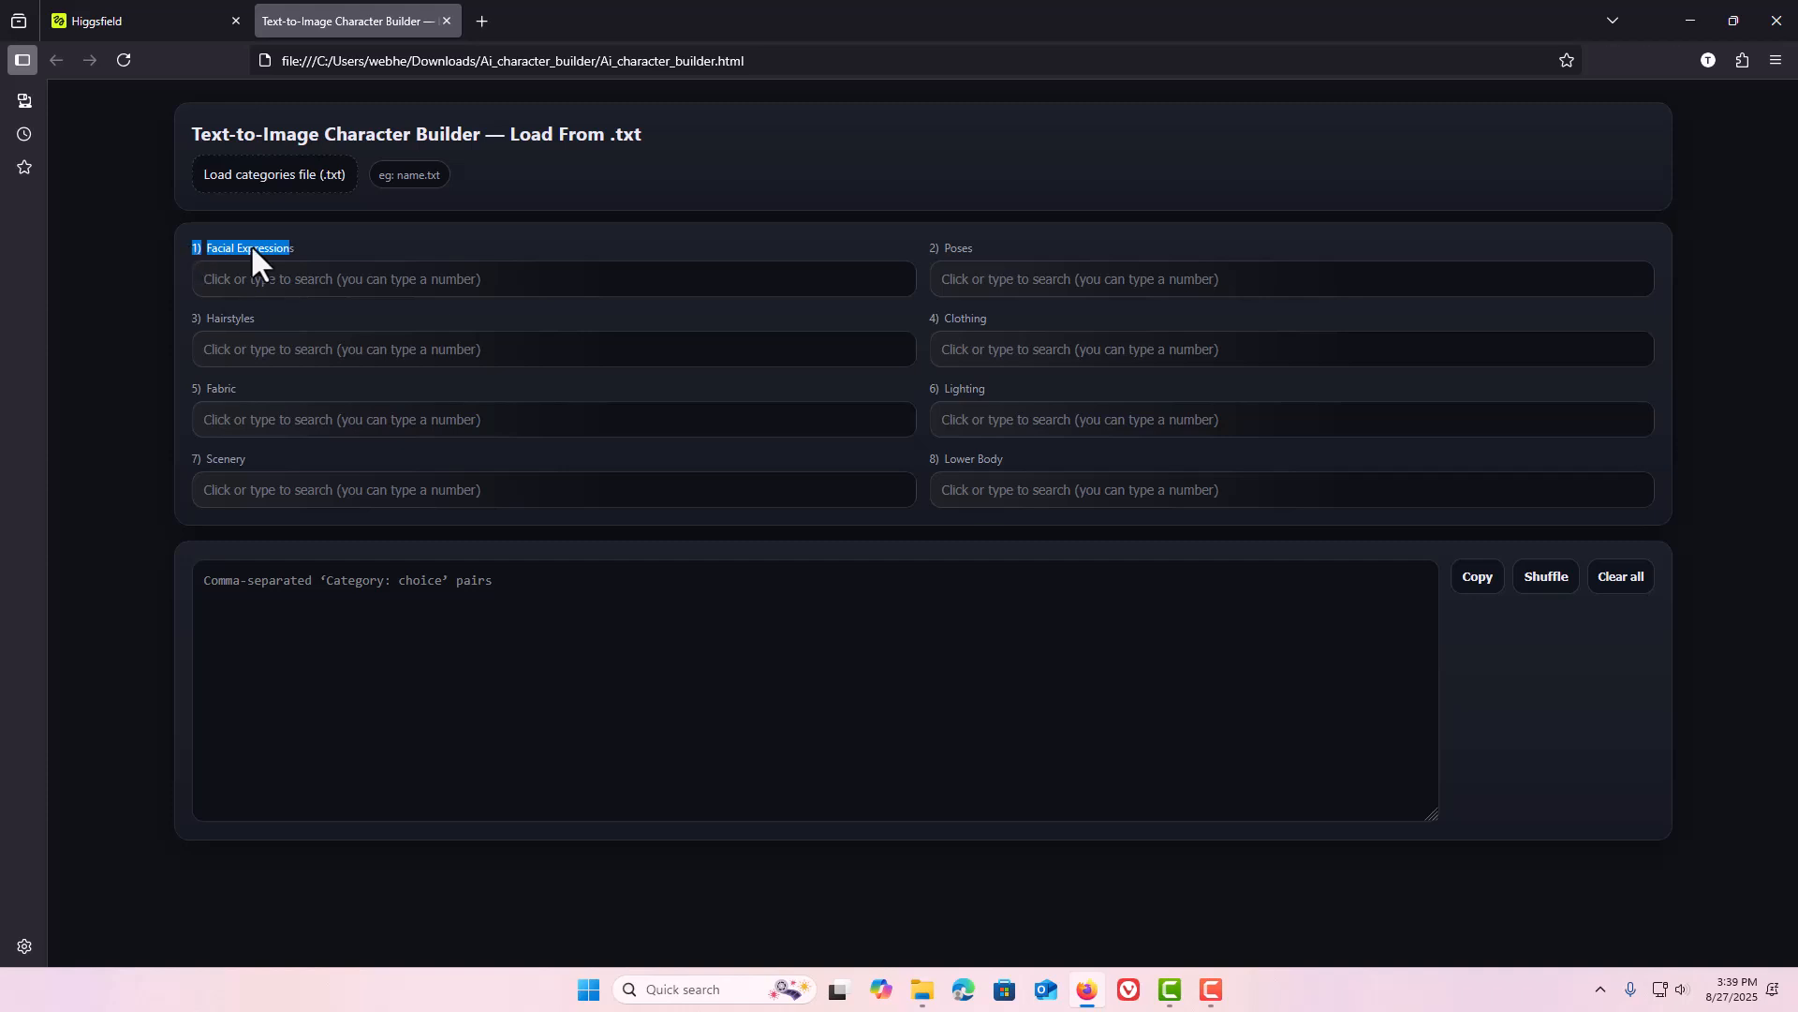
left_click_drag(977, 245, 955, 249)
left_click_drag(995, 317, 965, 320)
left_click(921, 322)
left_click(921, 992)
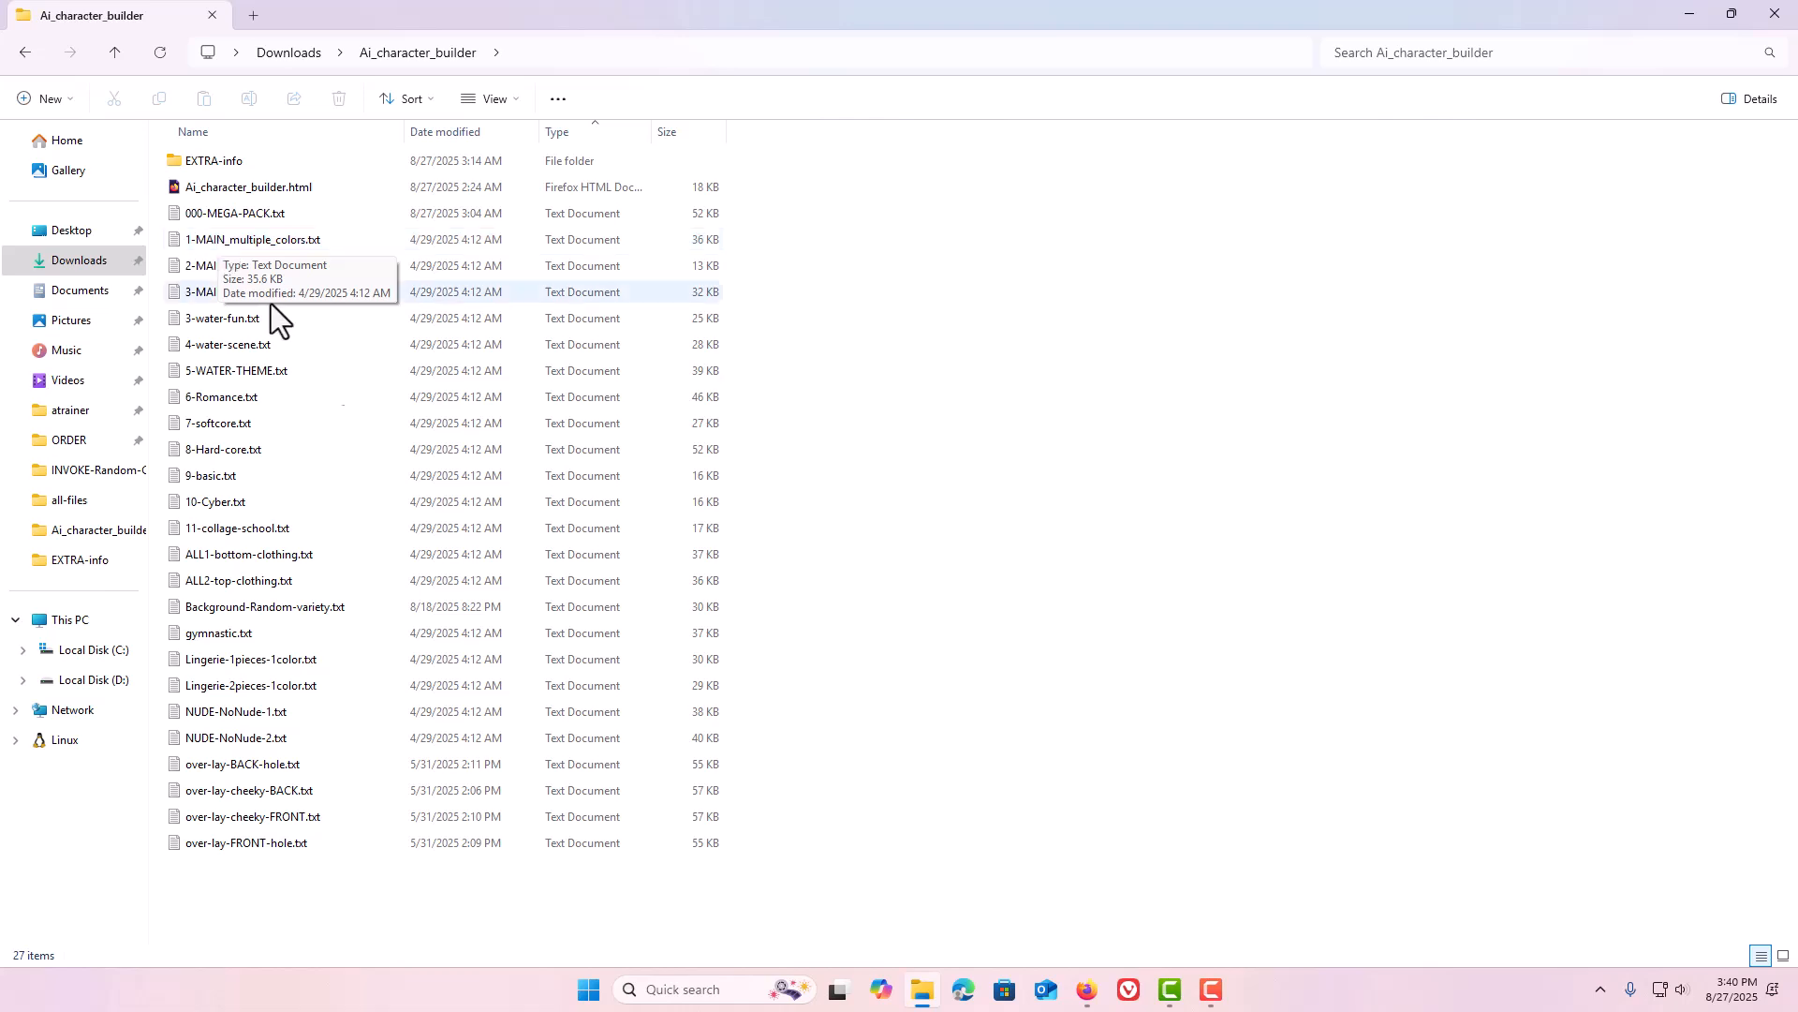
left_click(1087, 990)
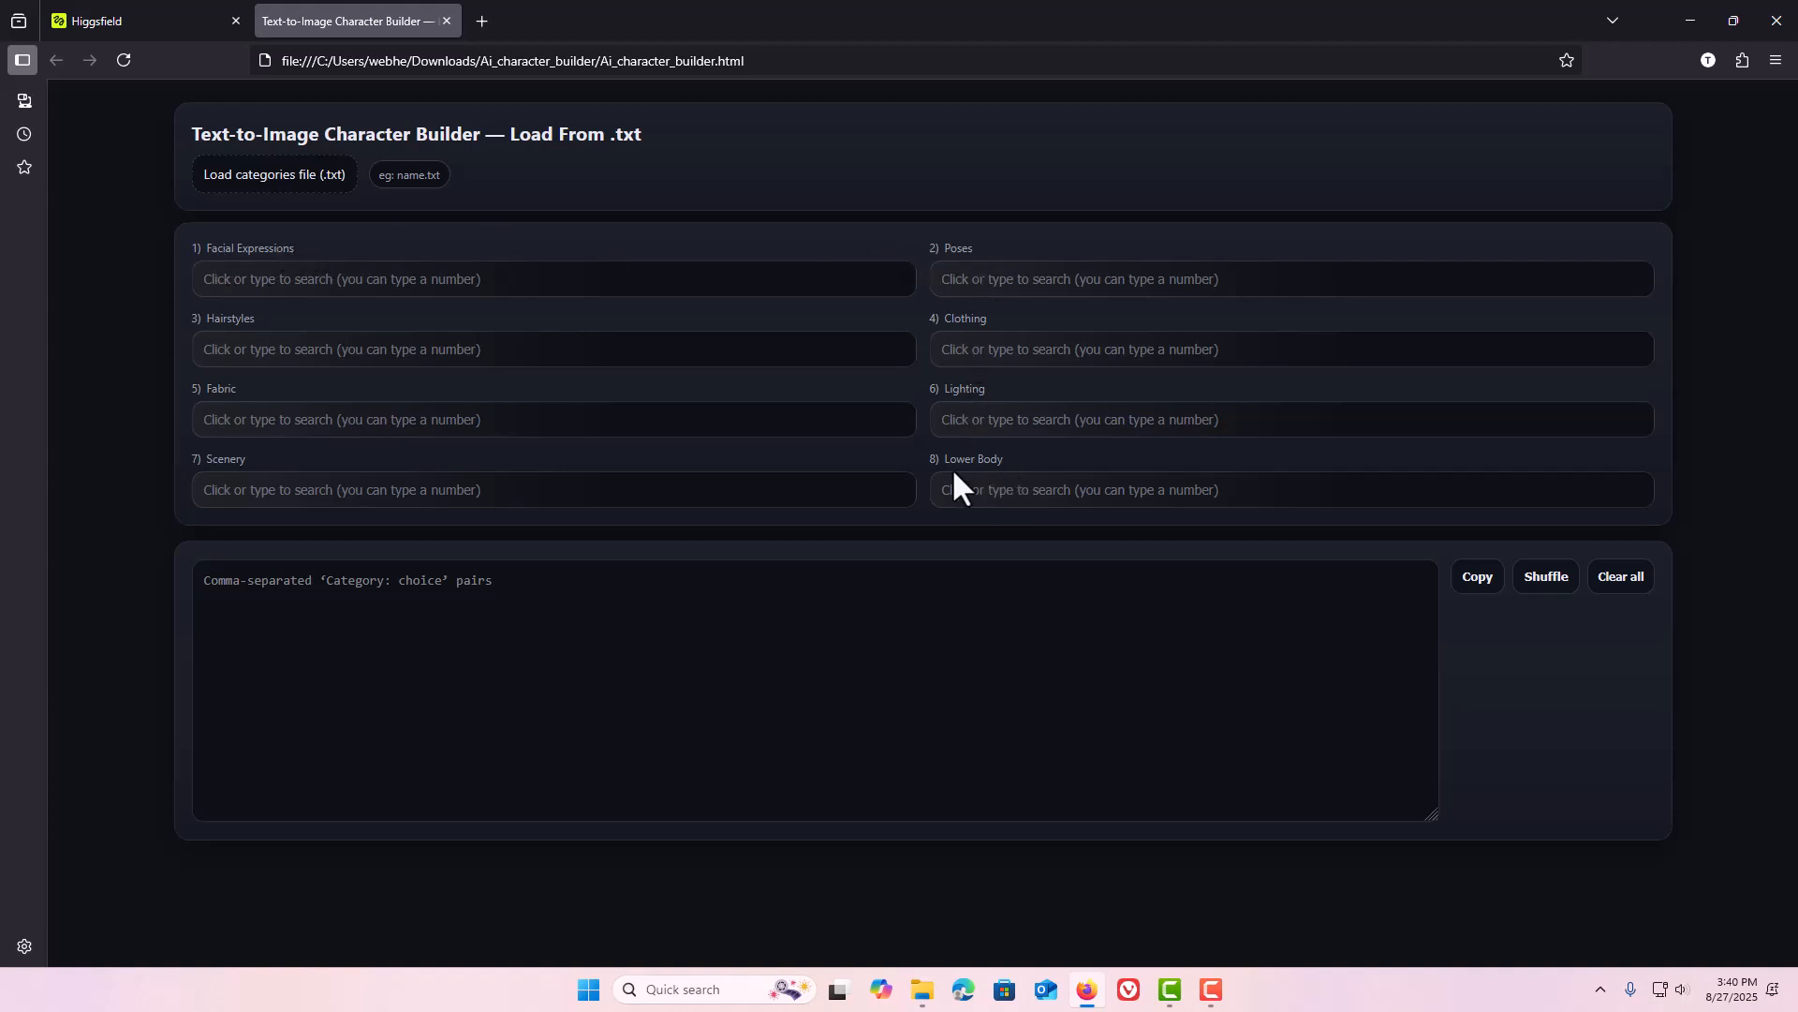
left_click(922, 991)
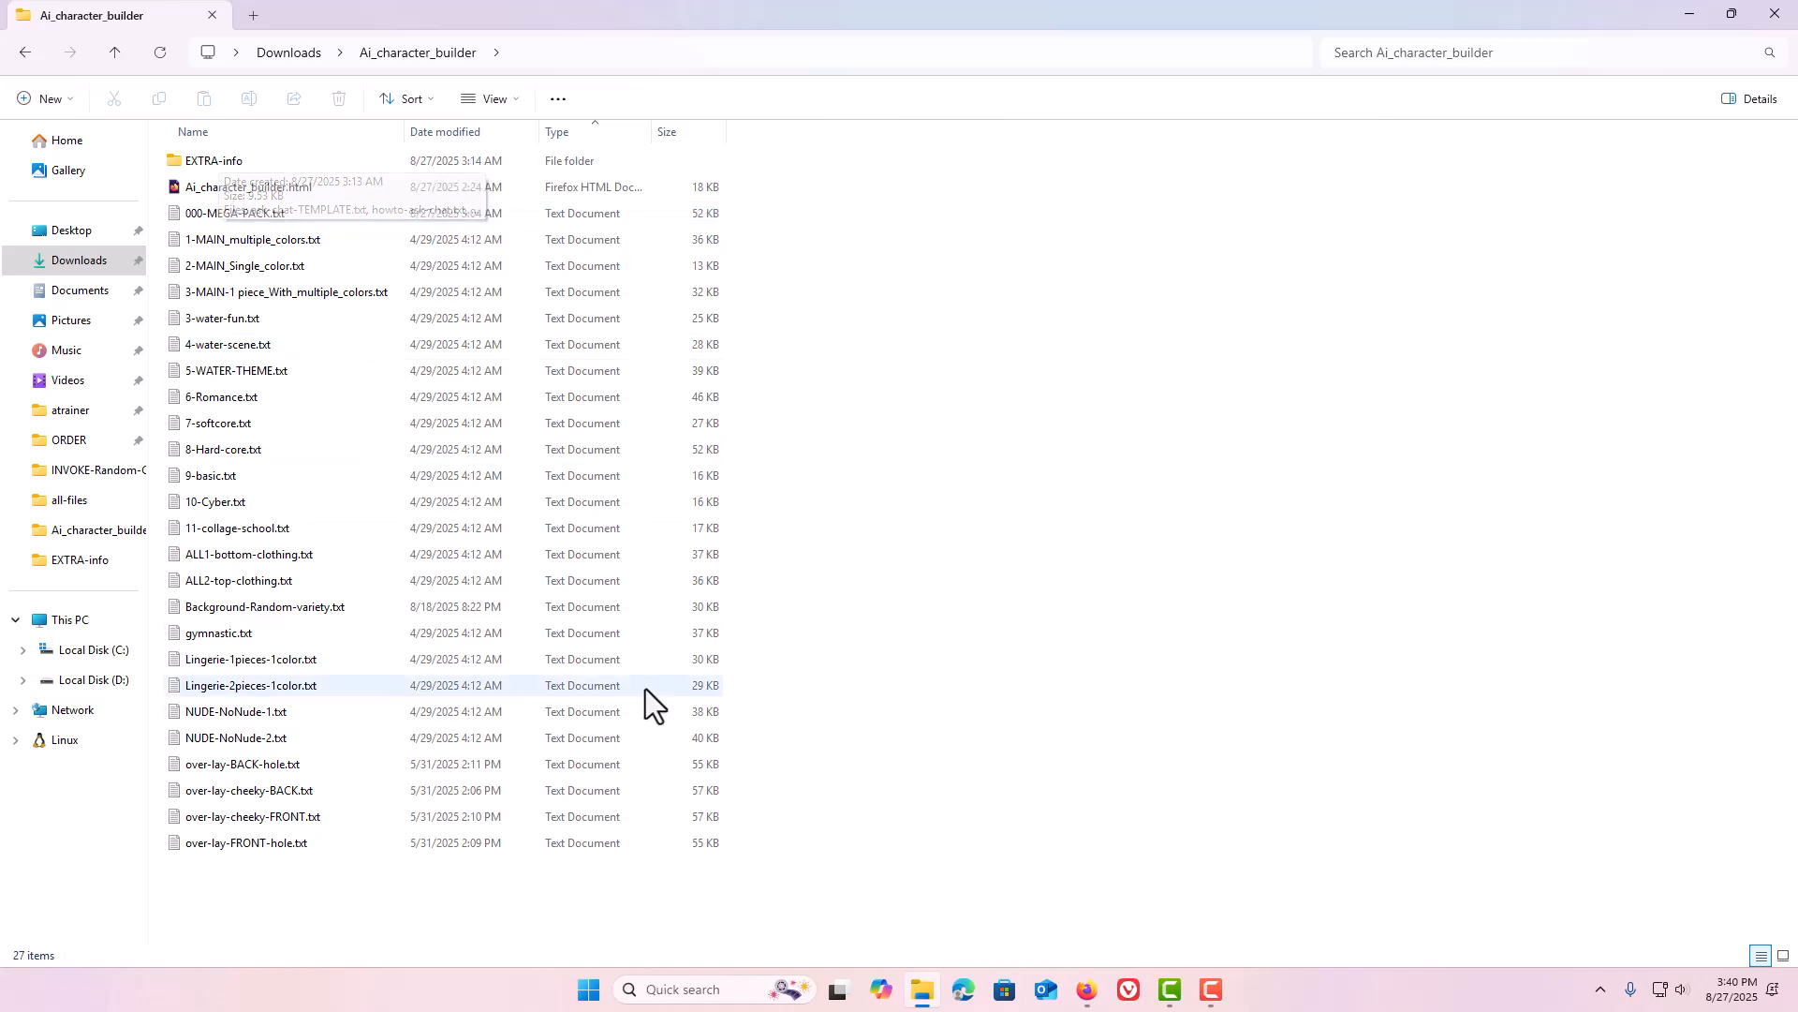
left_click(1084, 993)
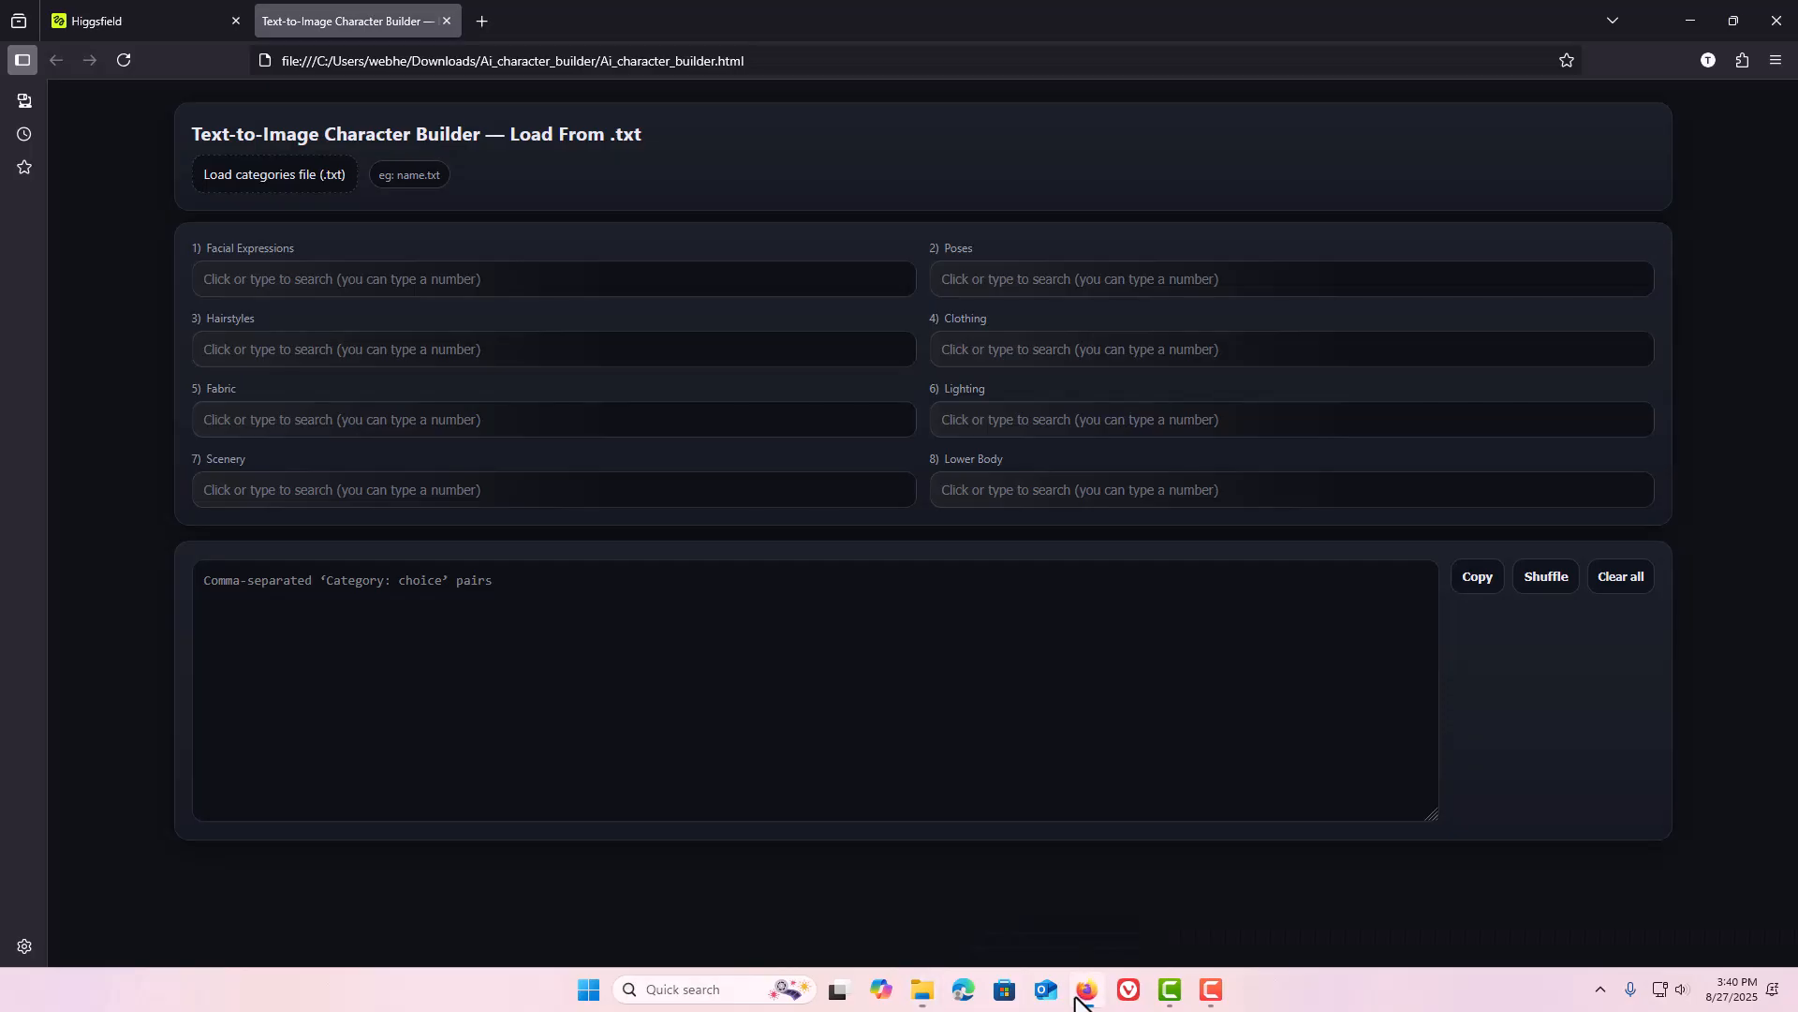
Reload the categories from 000-MEGA-PACK.txt through the file upload dialog.
left_click(272, 178)
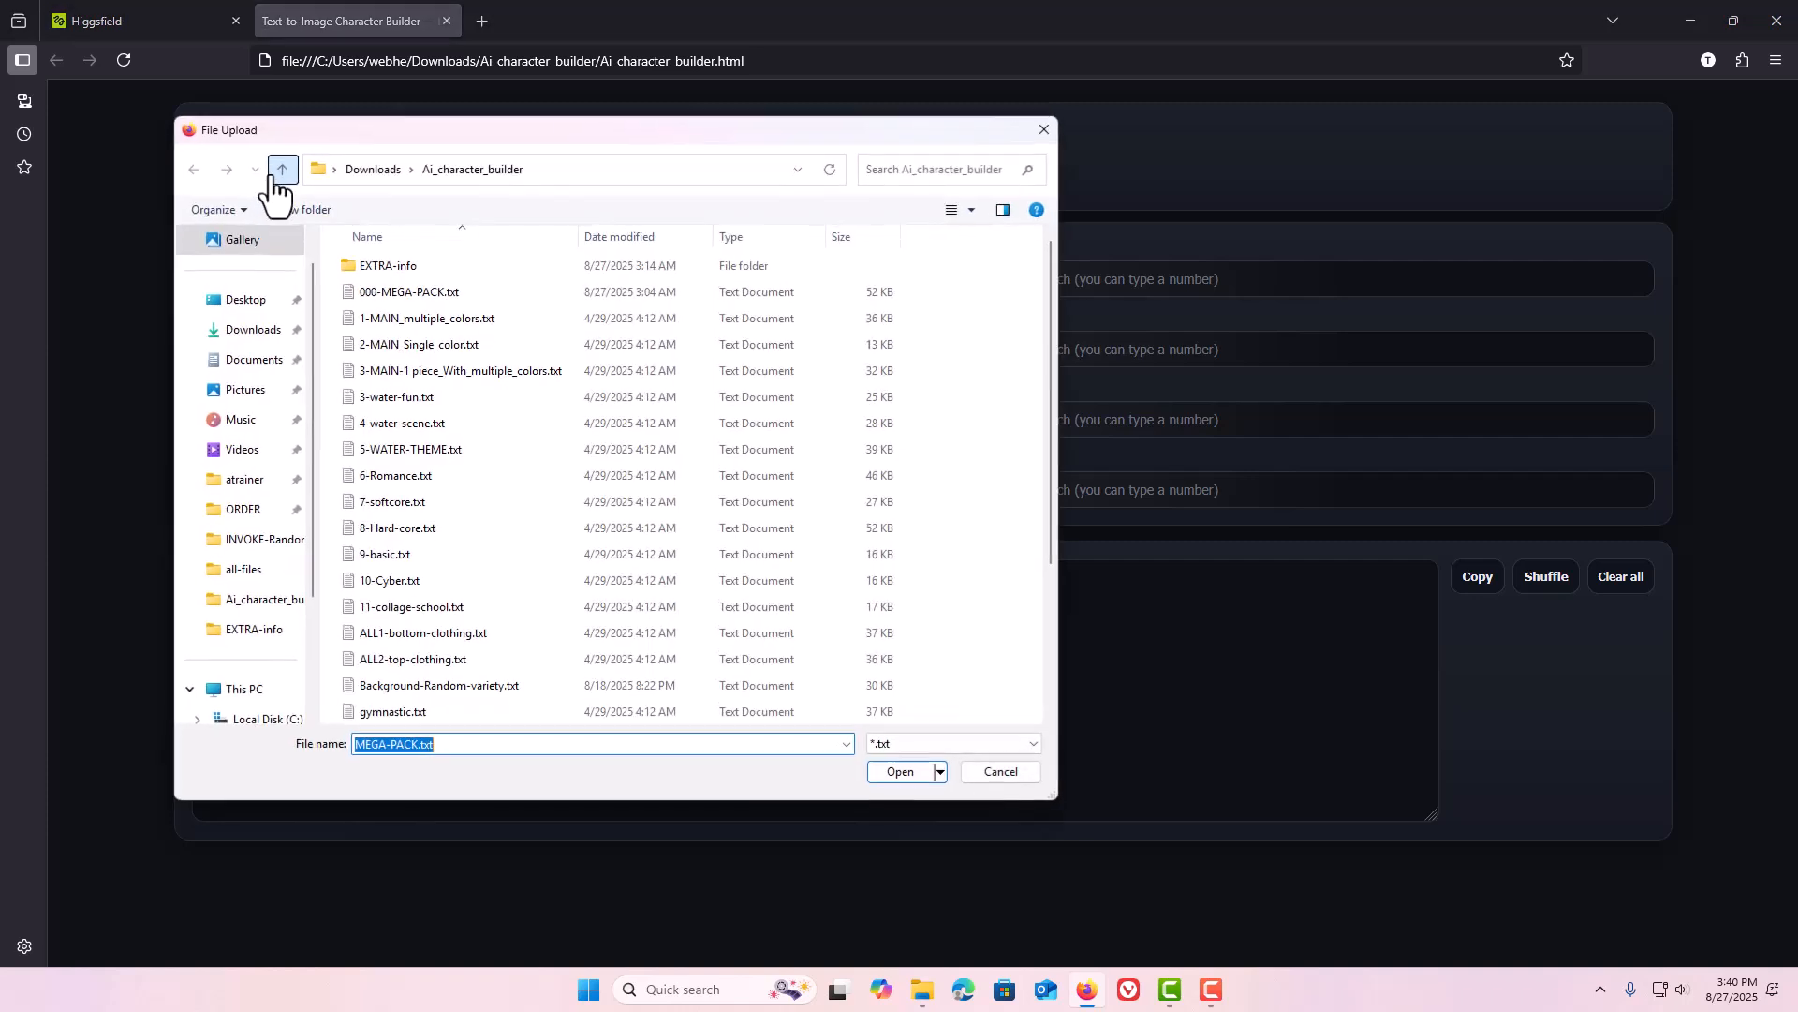
left_click(429, 296)
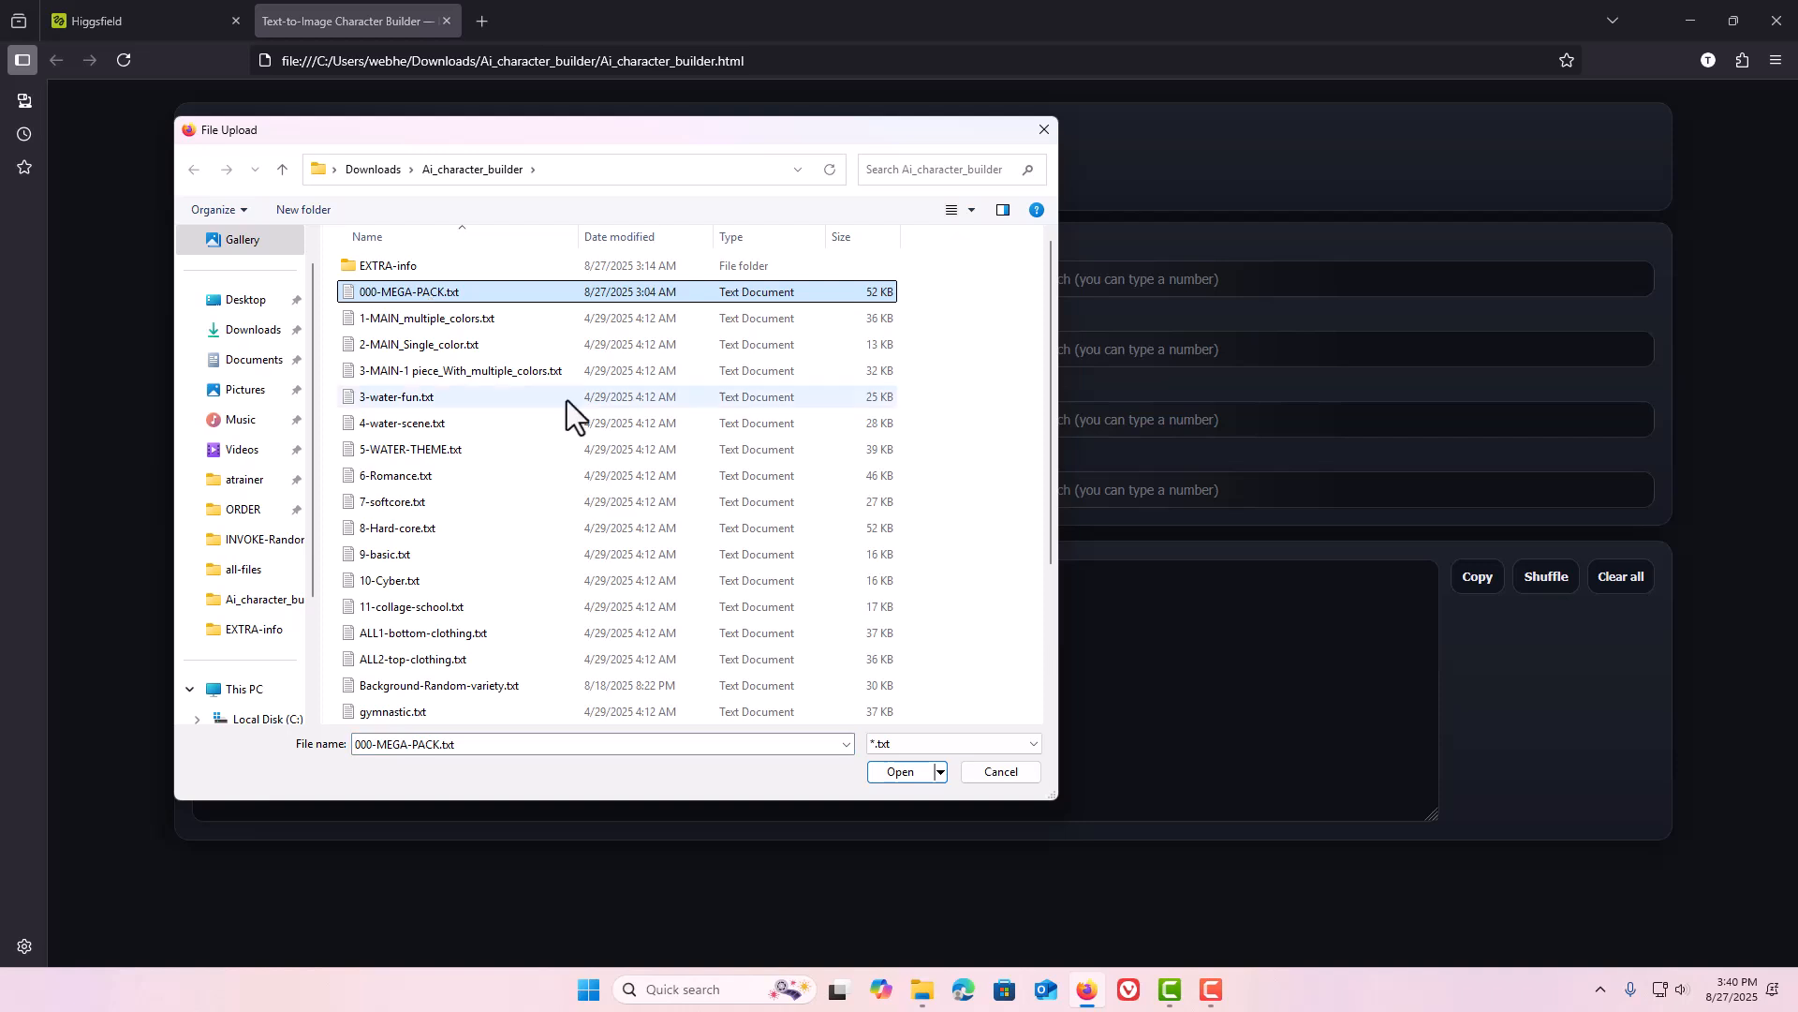
left_click(902, 772)
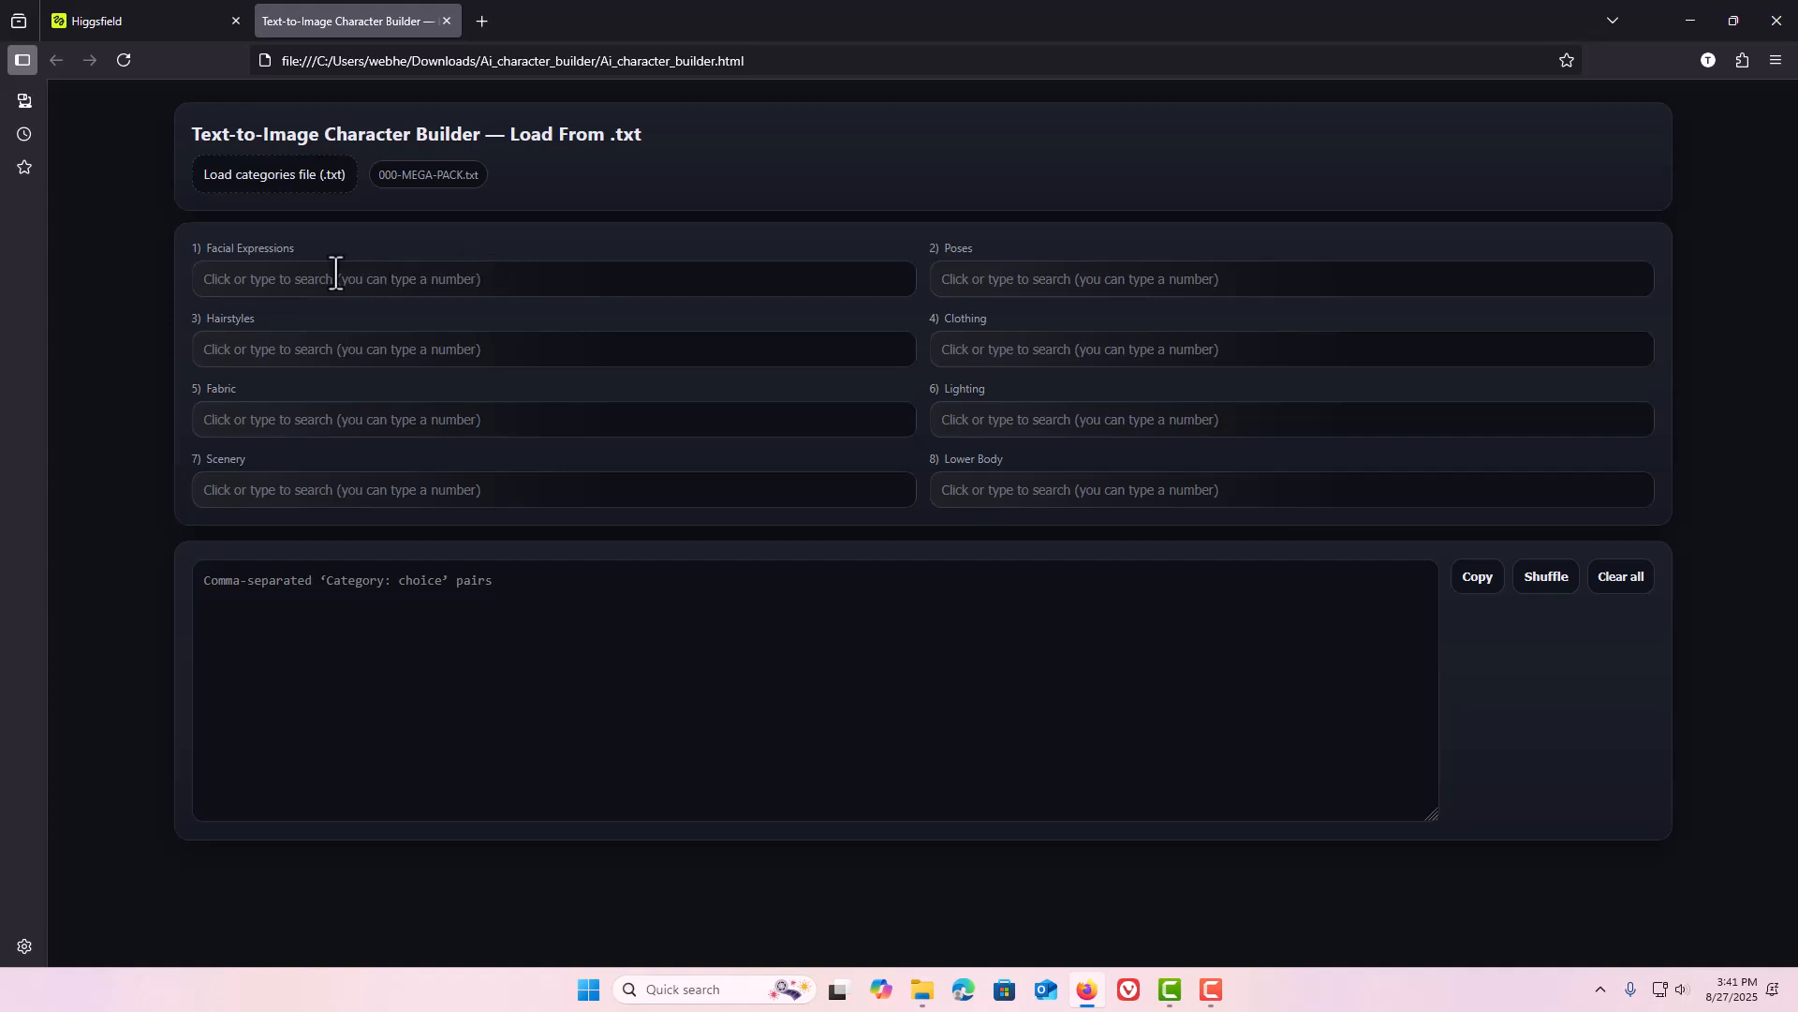
Open the Facial Expressions list and scroll through all its options.
left_click(586, 281)
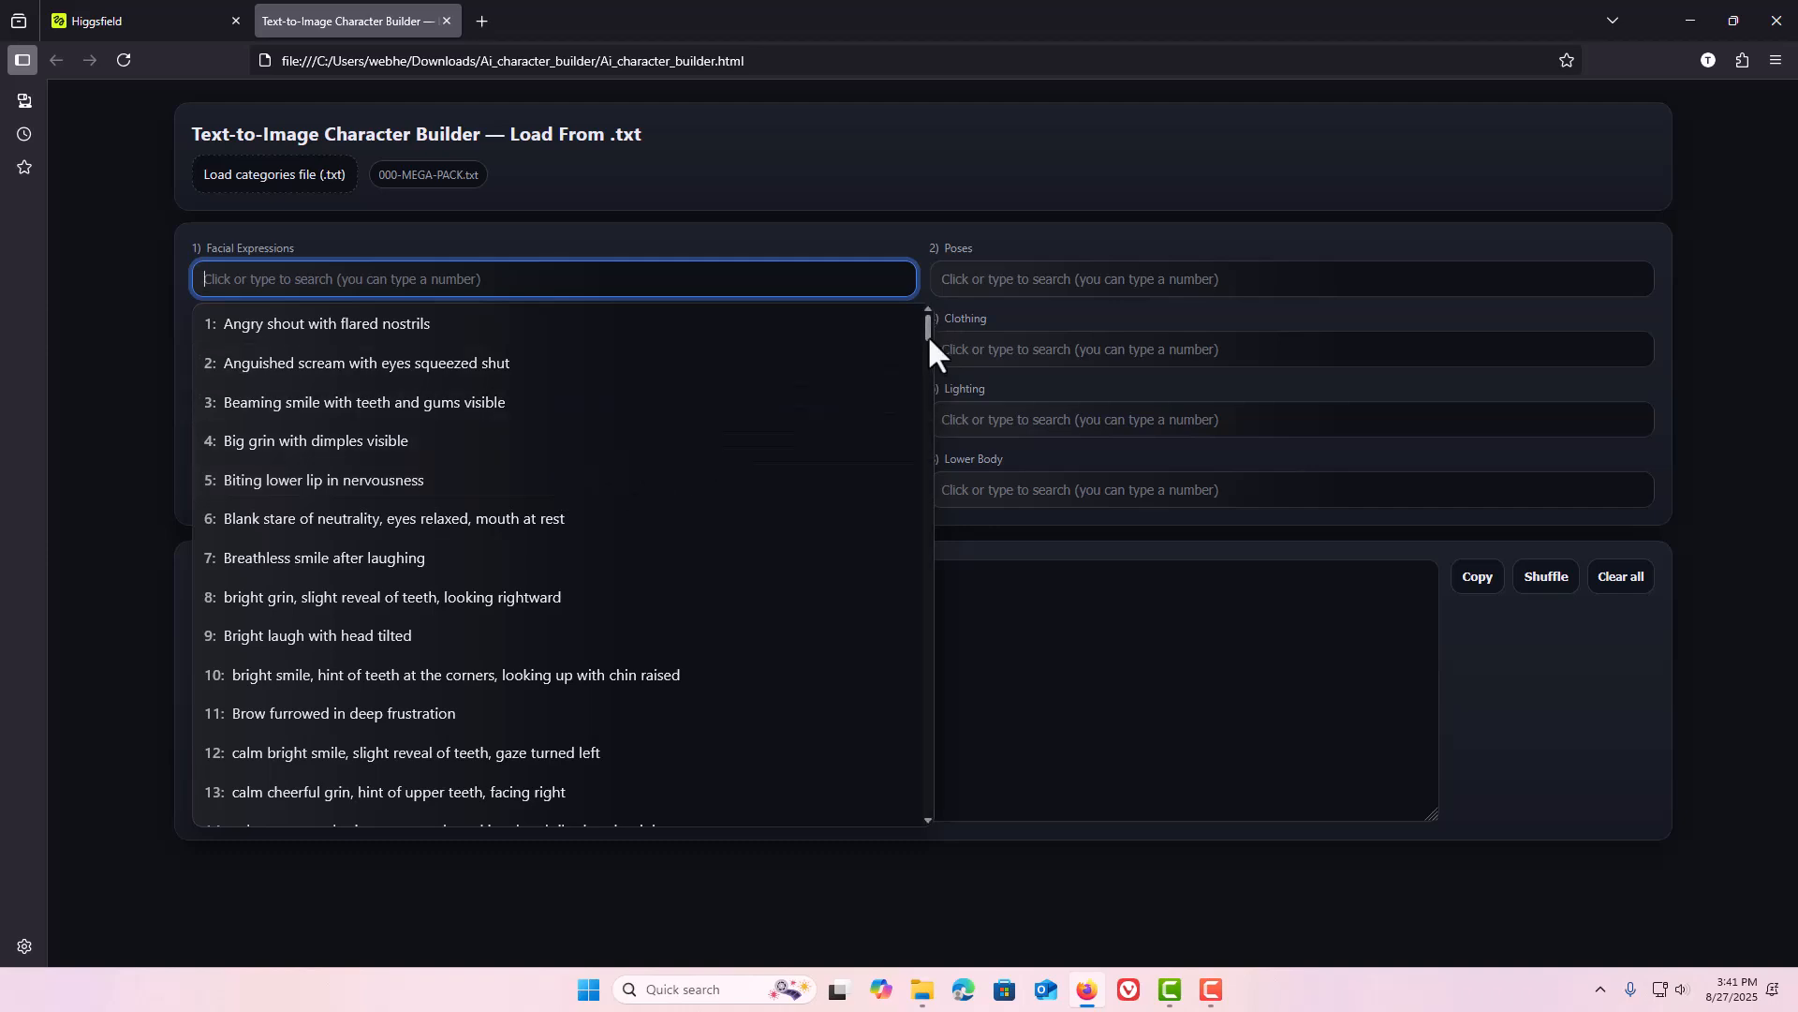
left_click_drag(925, 339, 951, 823)
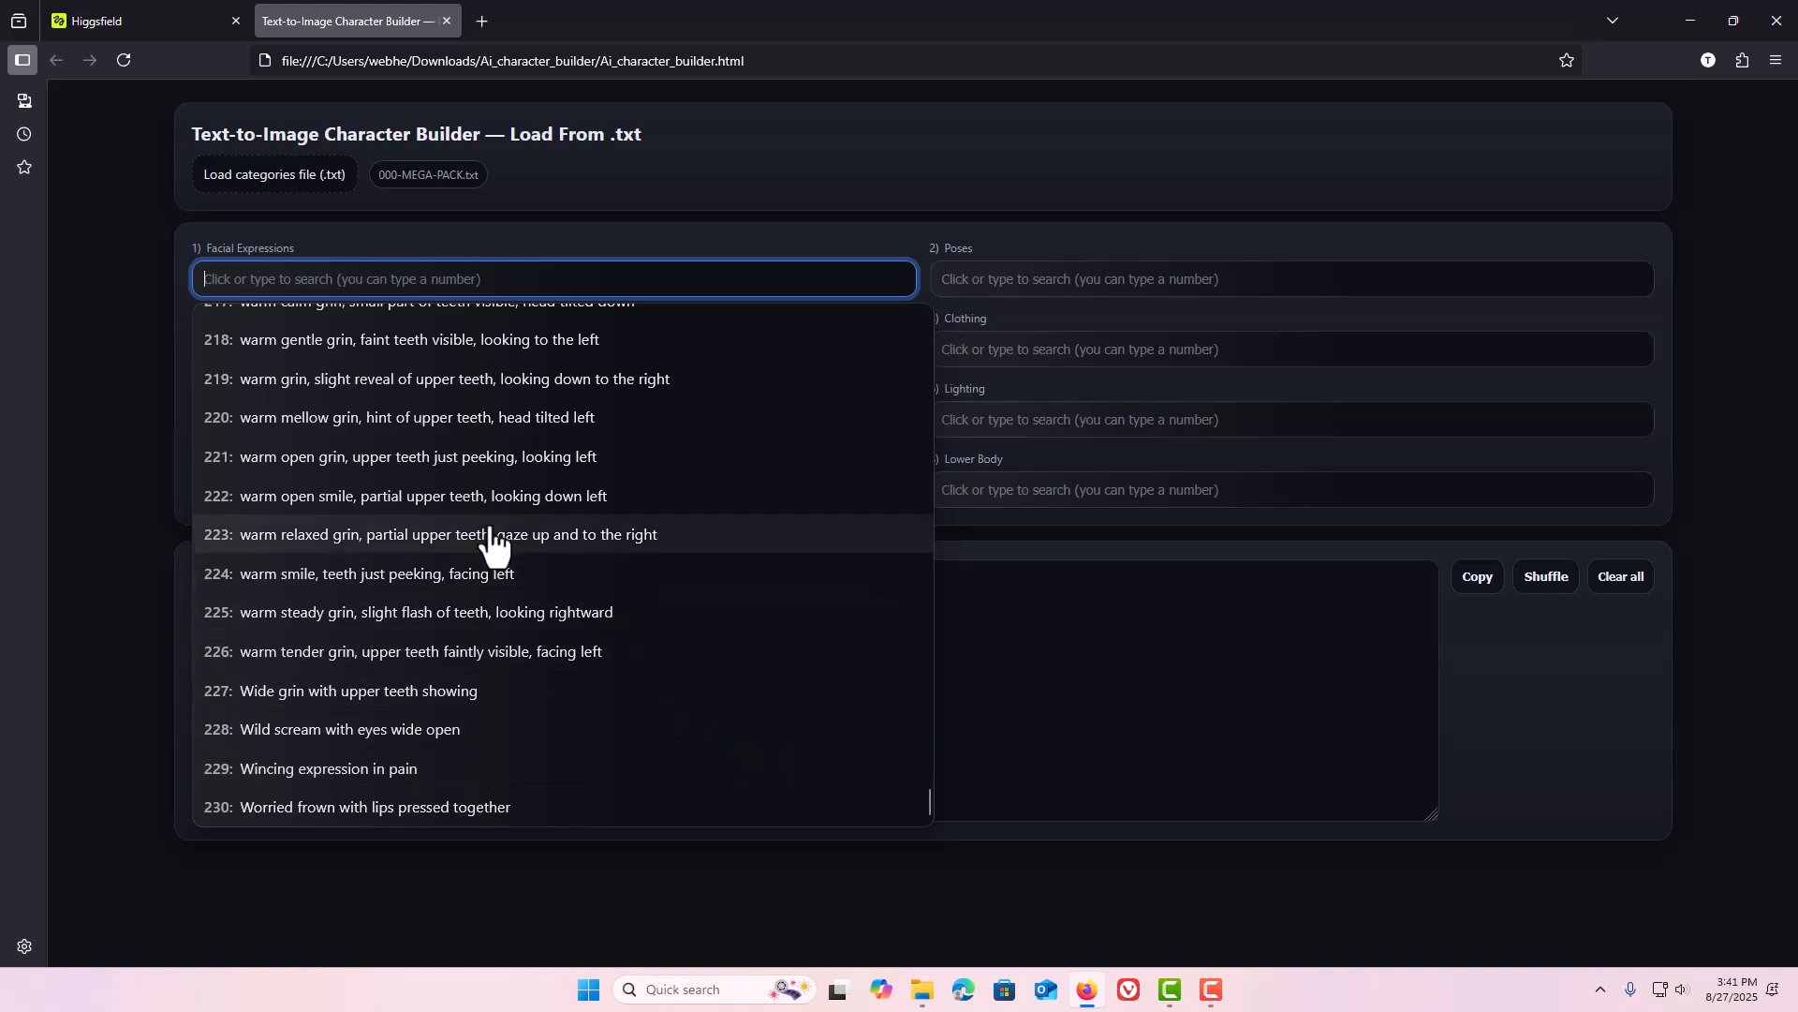
left_click(126, 223)
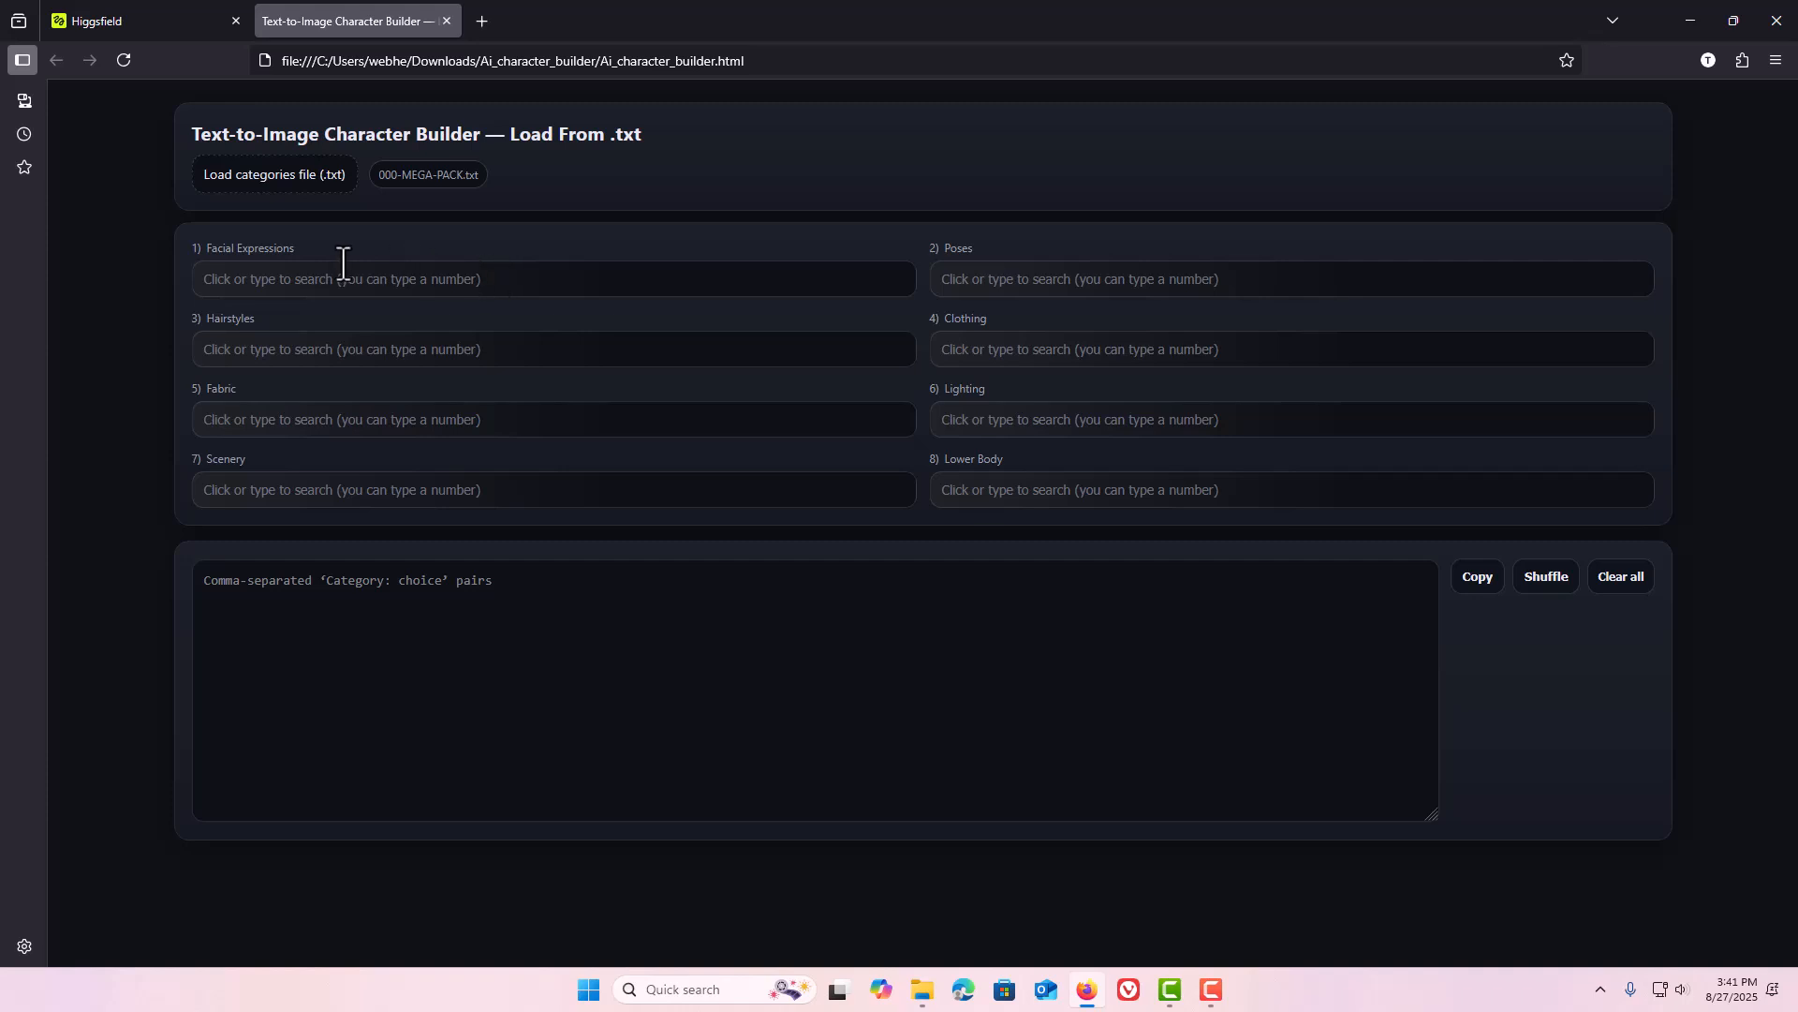
Search Facial Expressions for "smil", select "Subdued smile with eyes cast downward", then clear that choice.
left_click(497, 286)
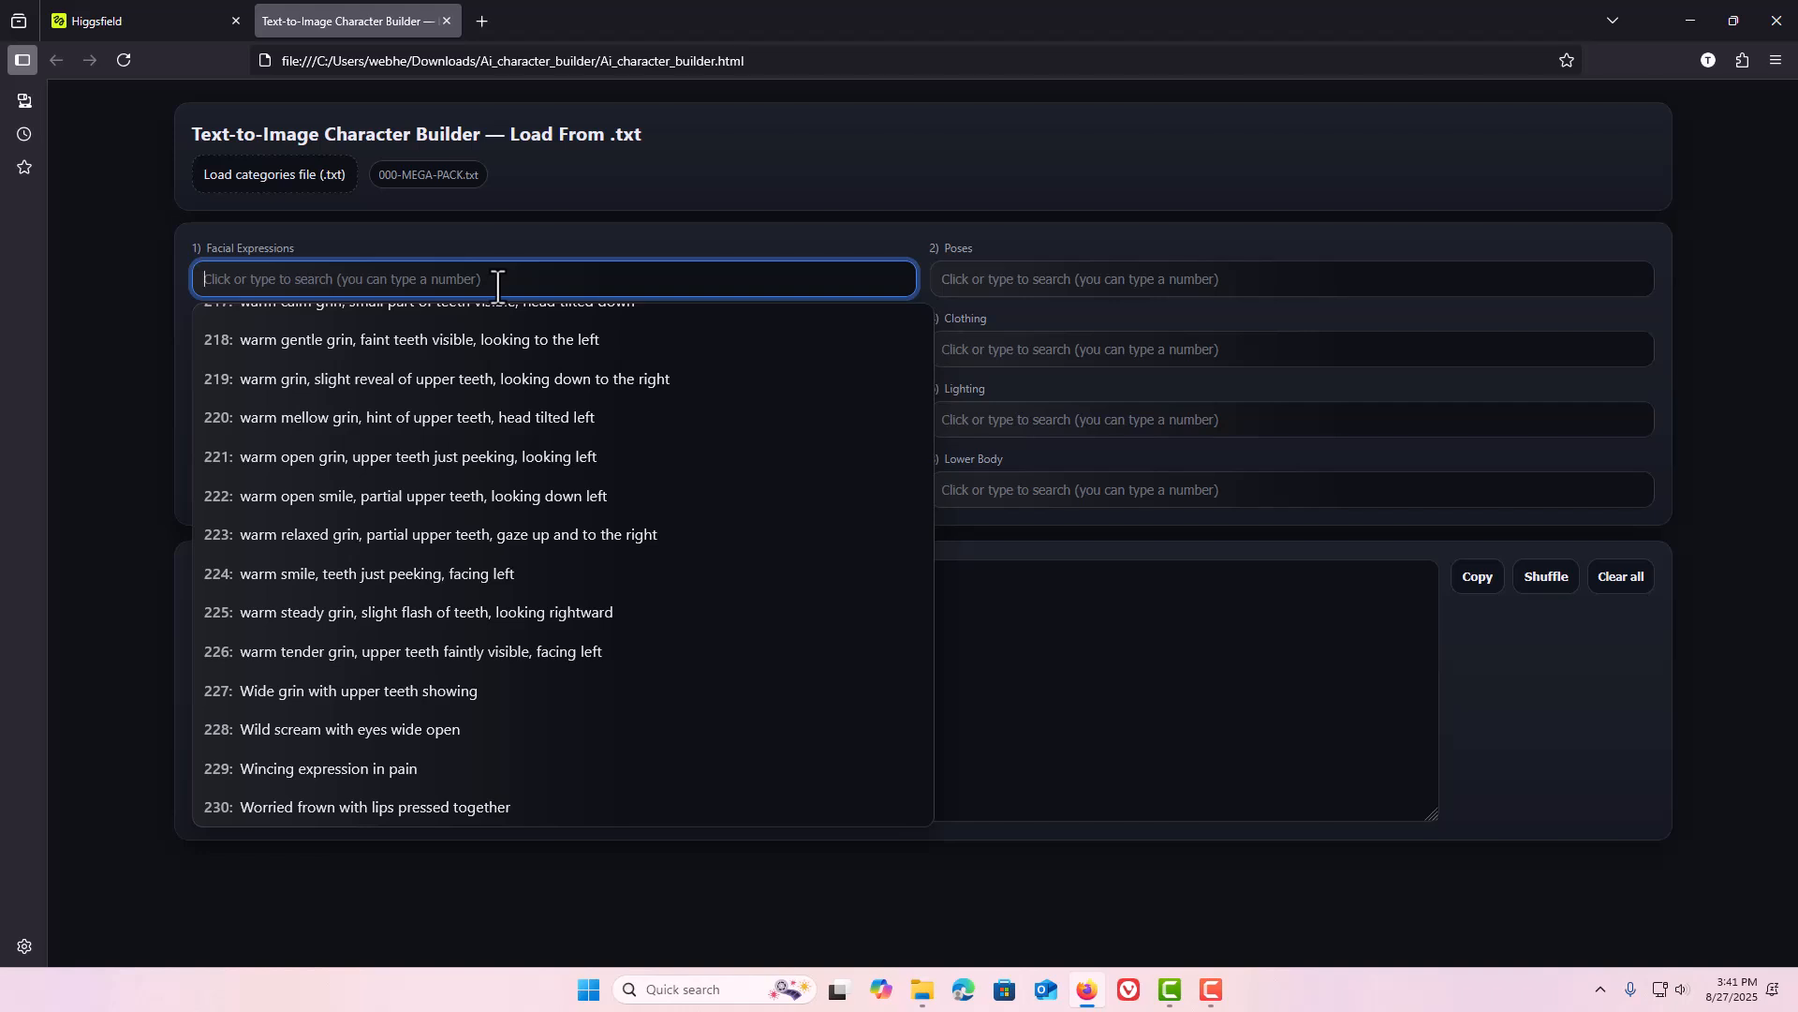
type("sm")
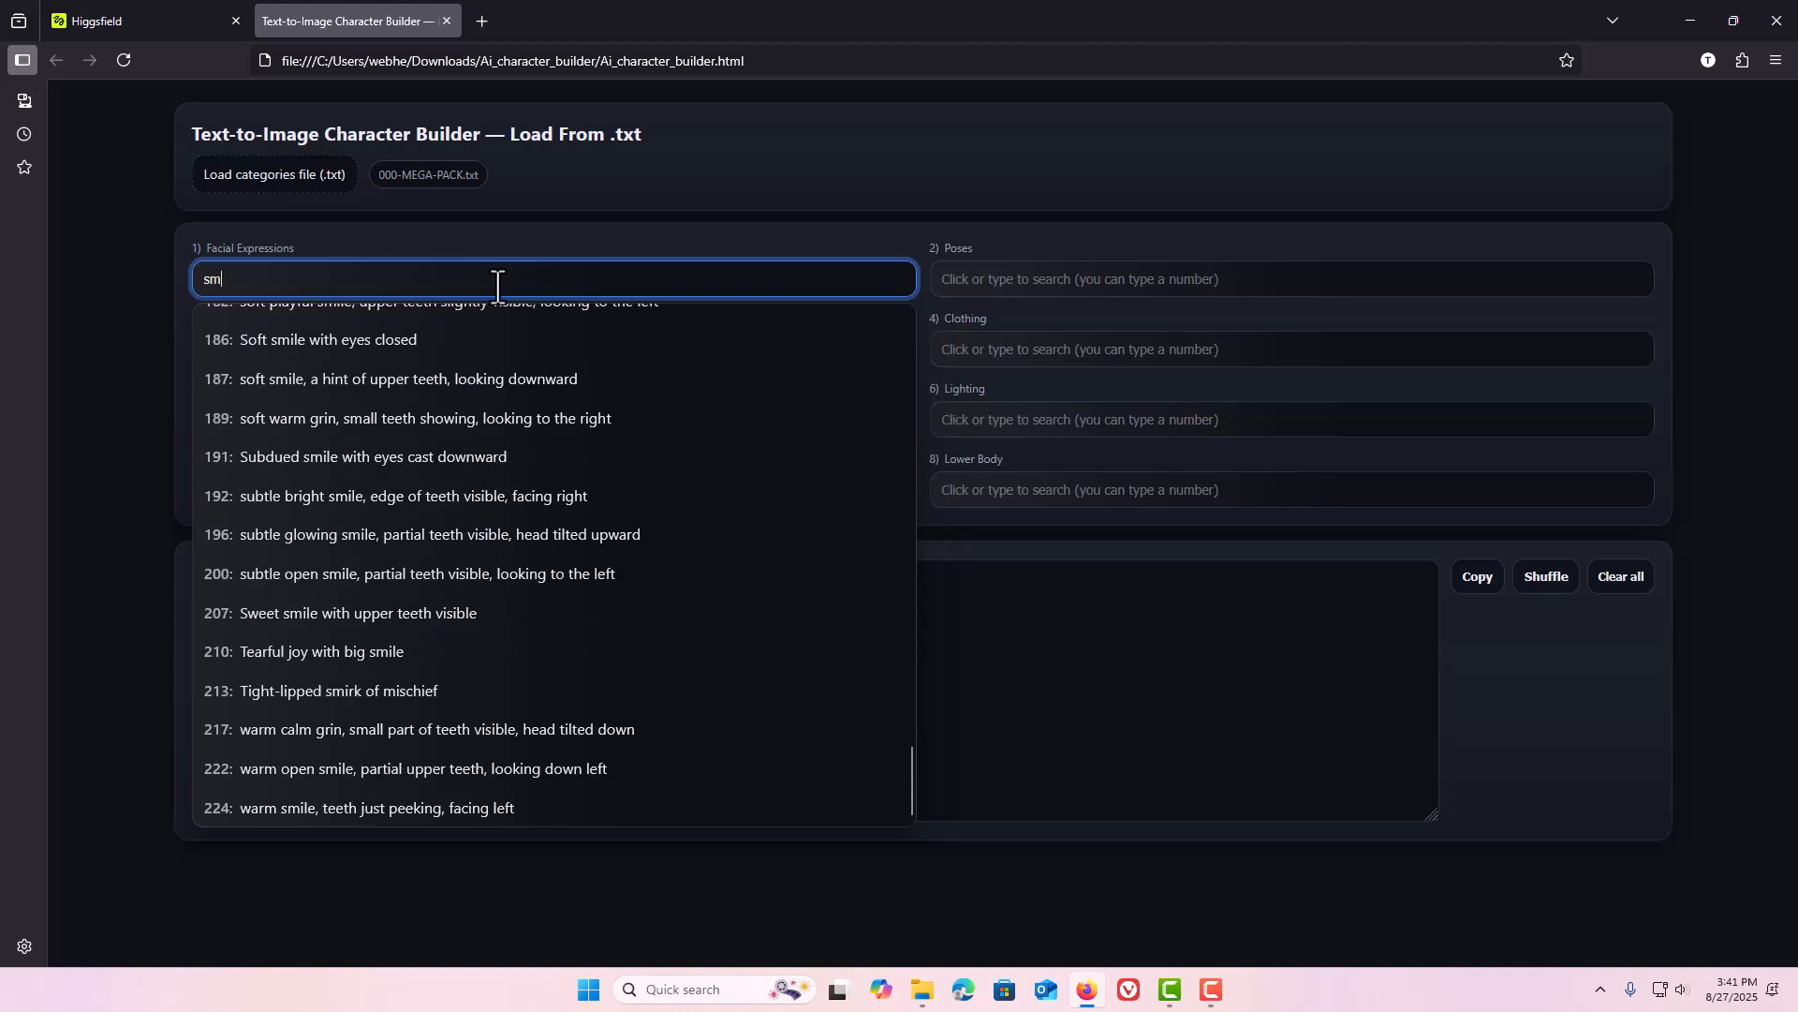
type("il")
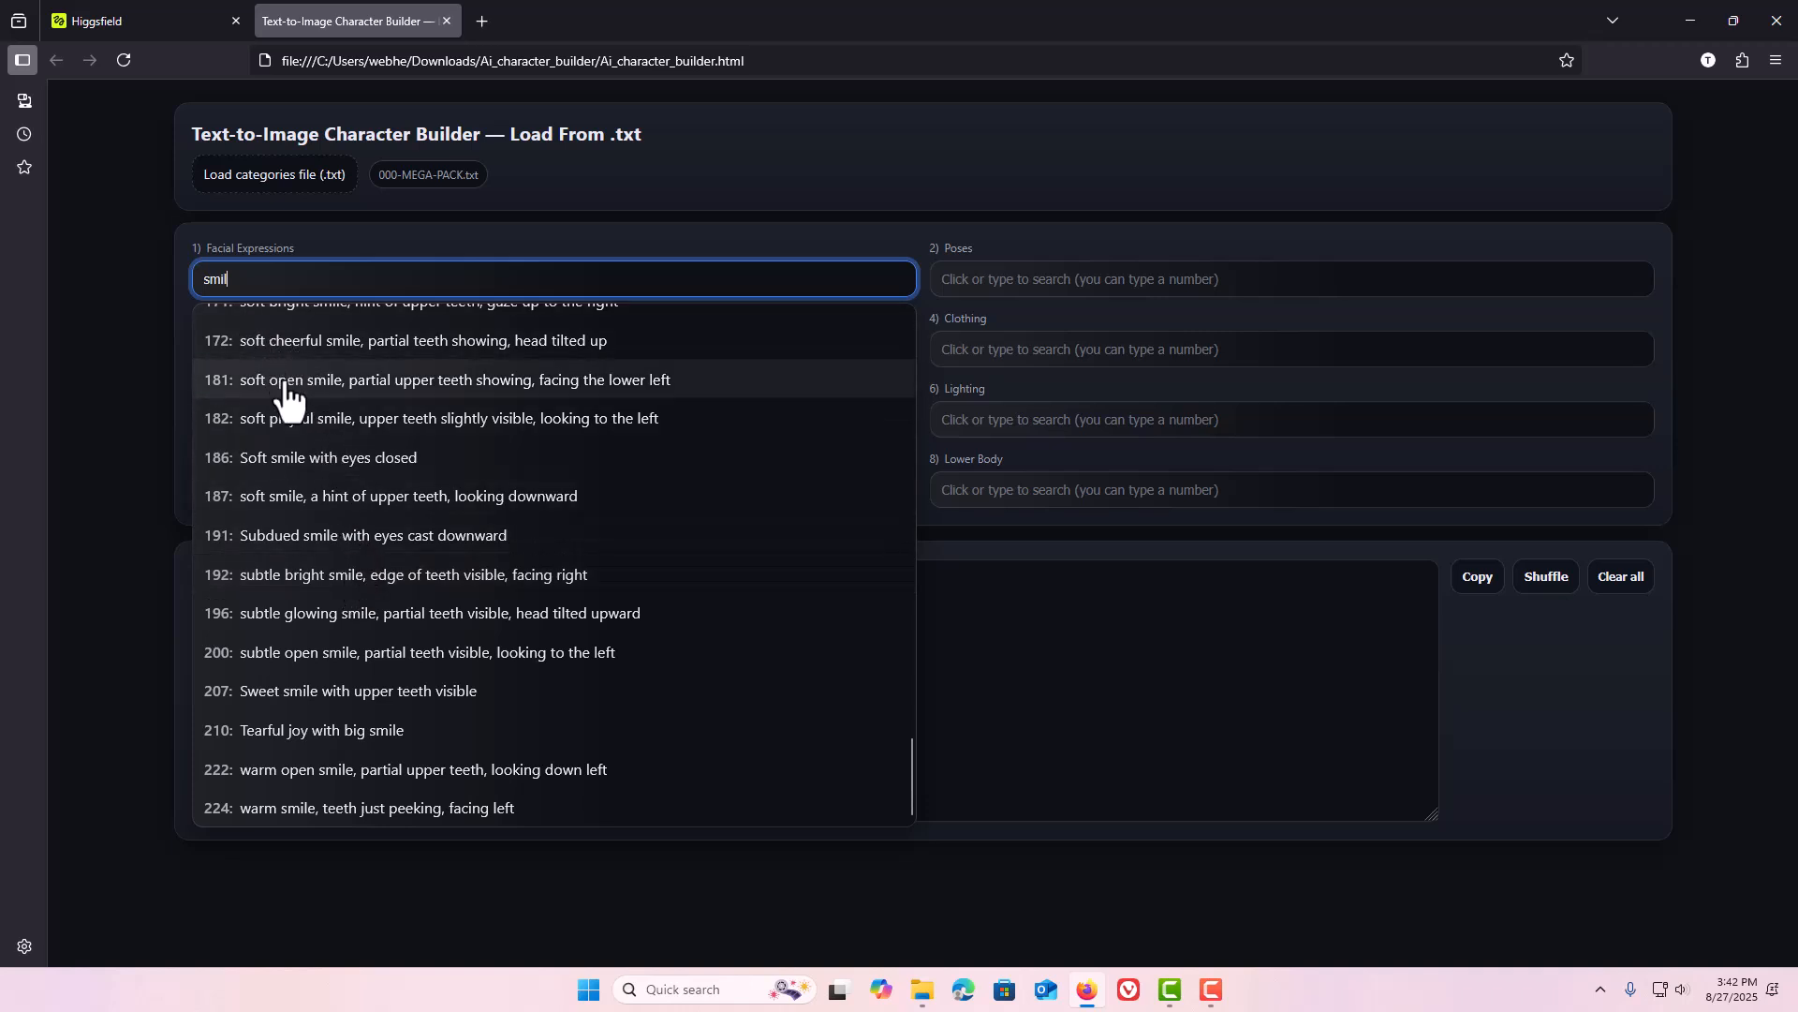
left_click(351, 541)
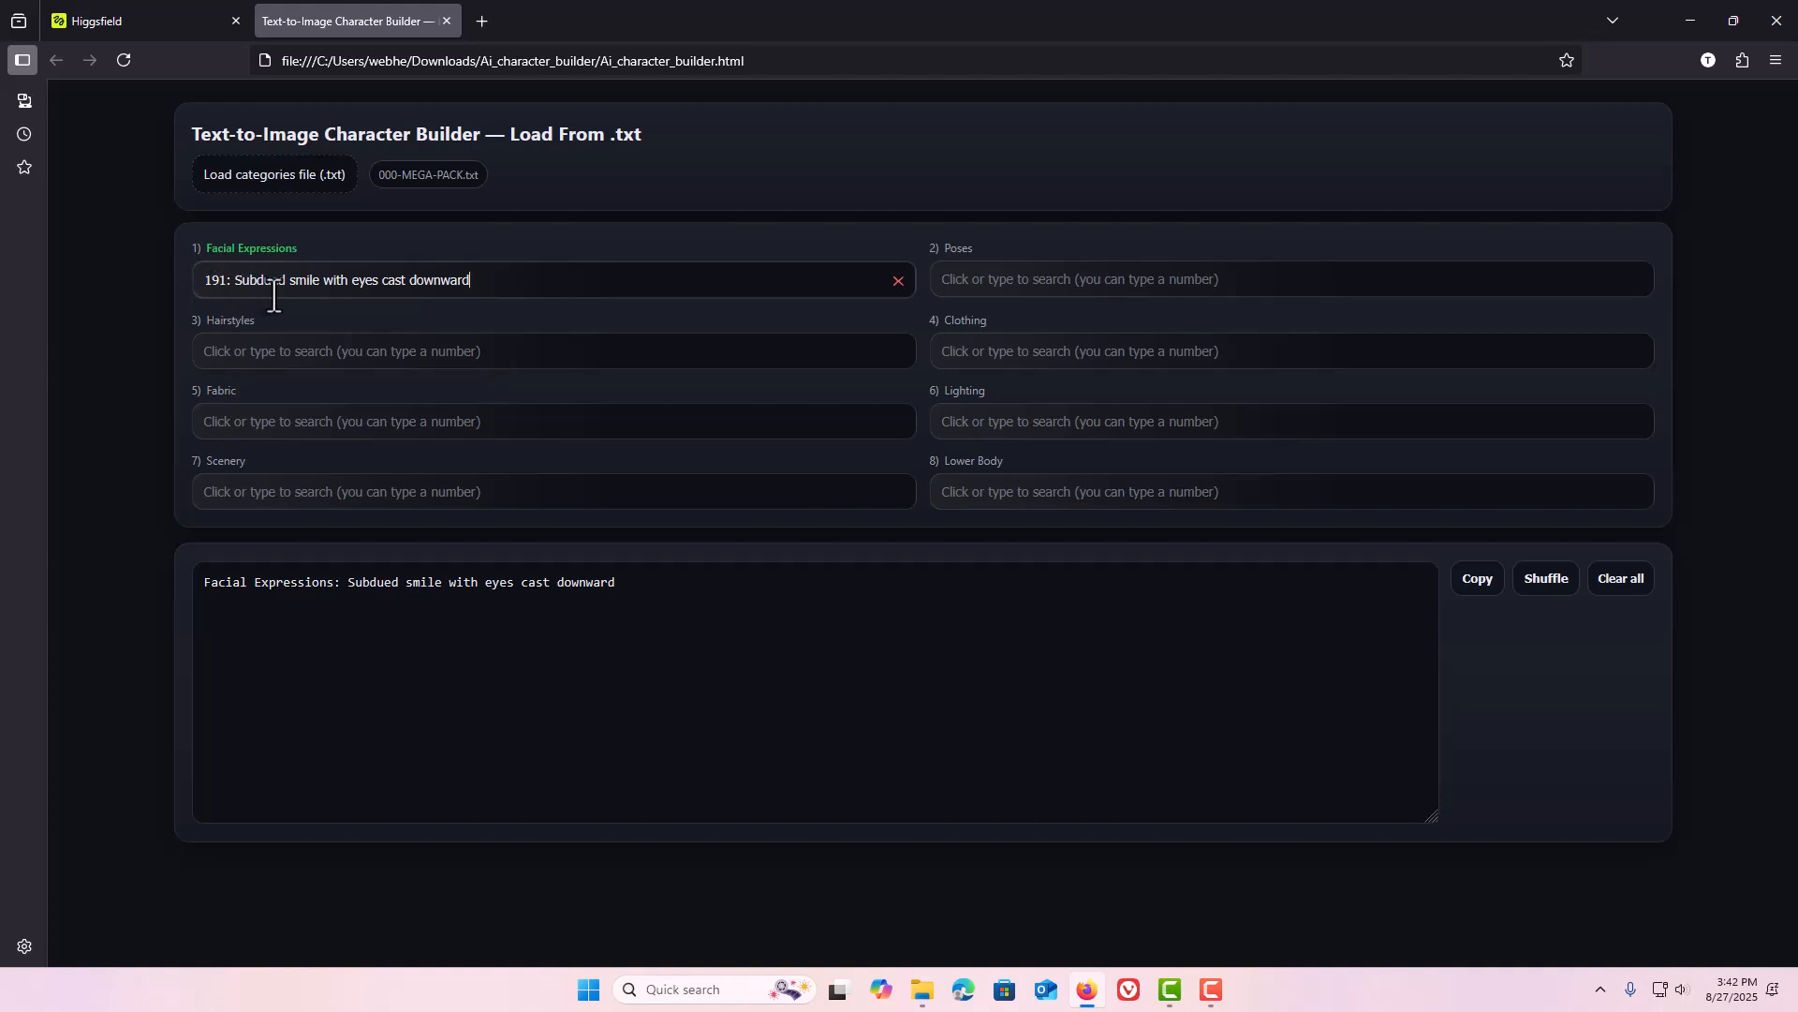
left_click(899, 283)
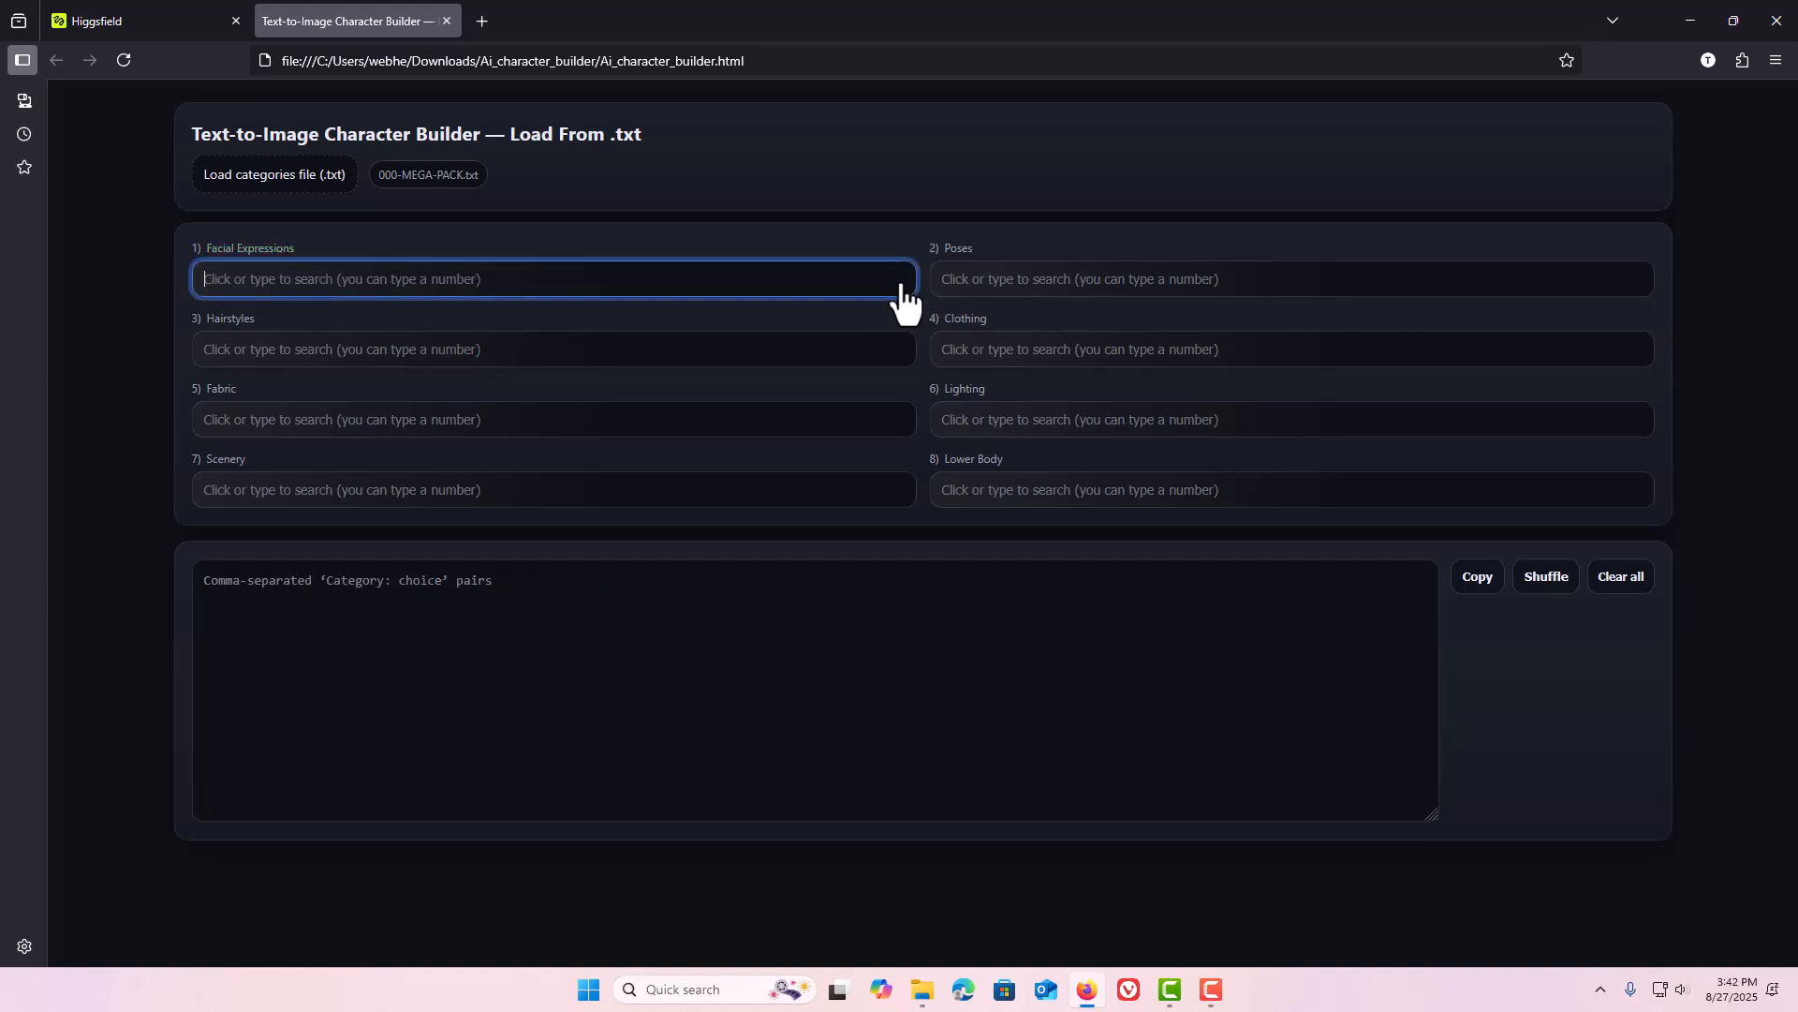
Search Facial Expressions by number 192, clear the search, and select "Angry shout with flared nostrils".
left_click(613, 290)
type("1")
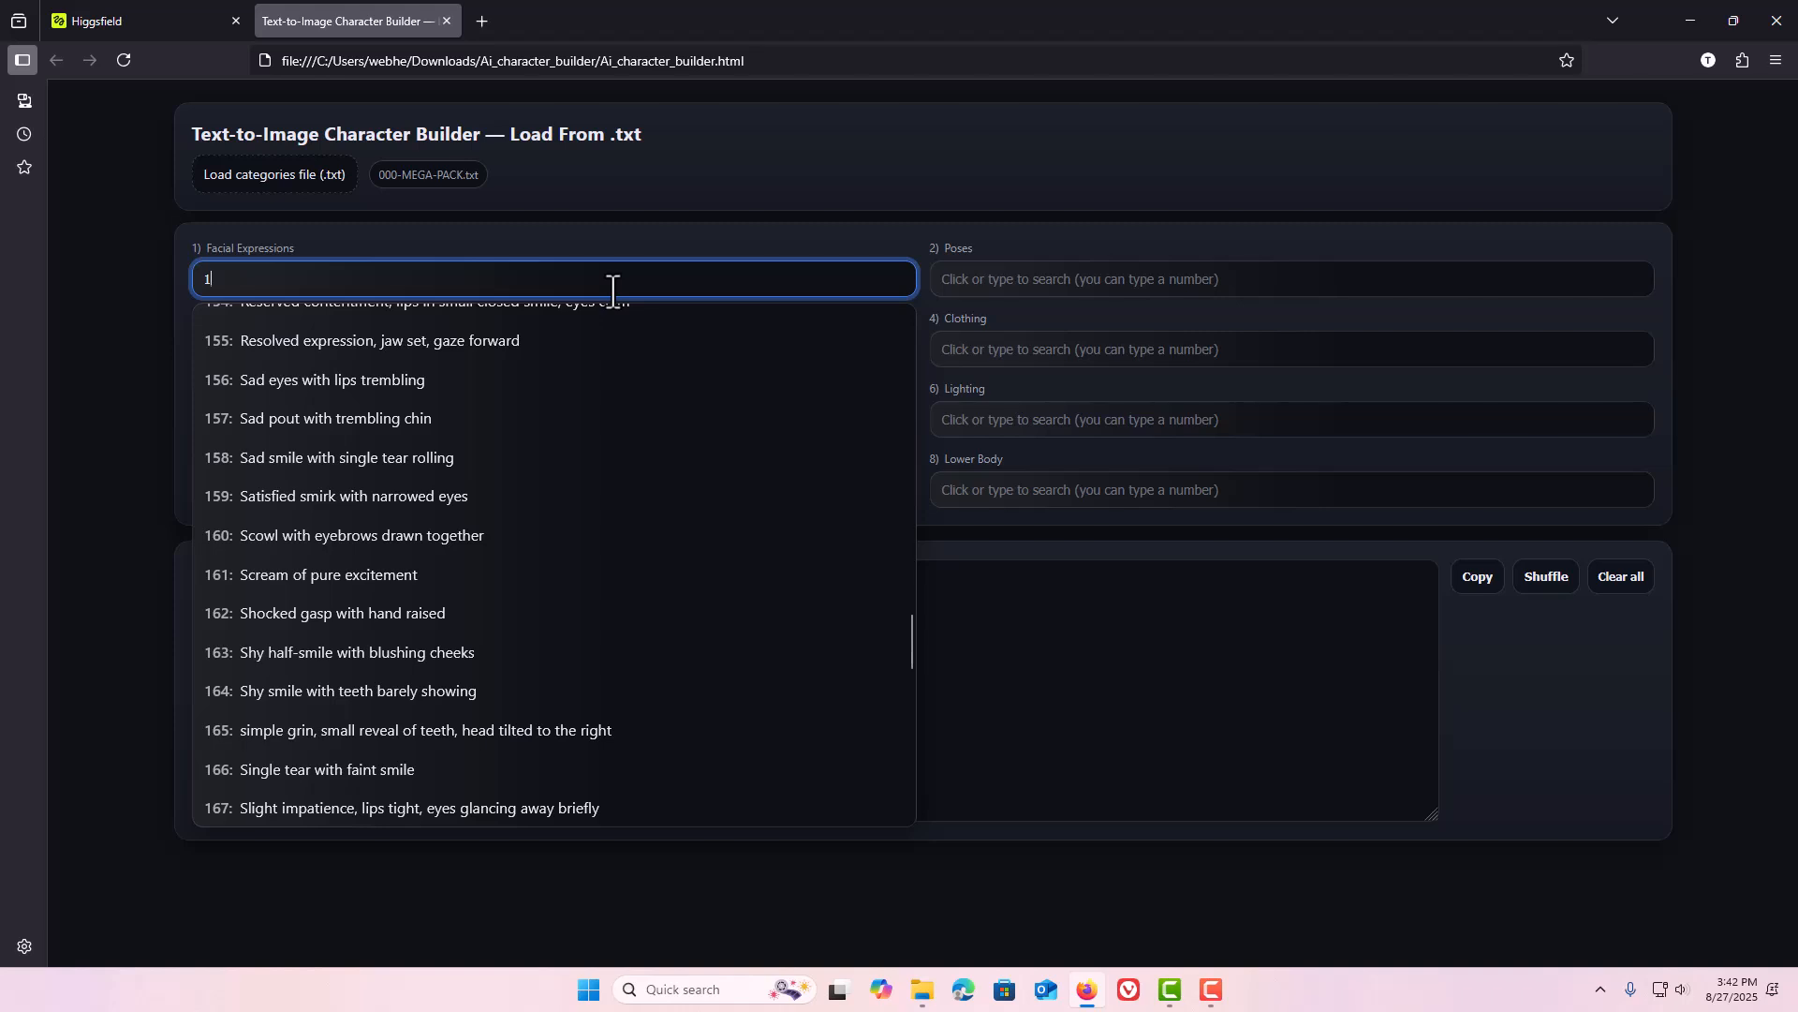
type("9")
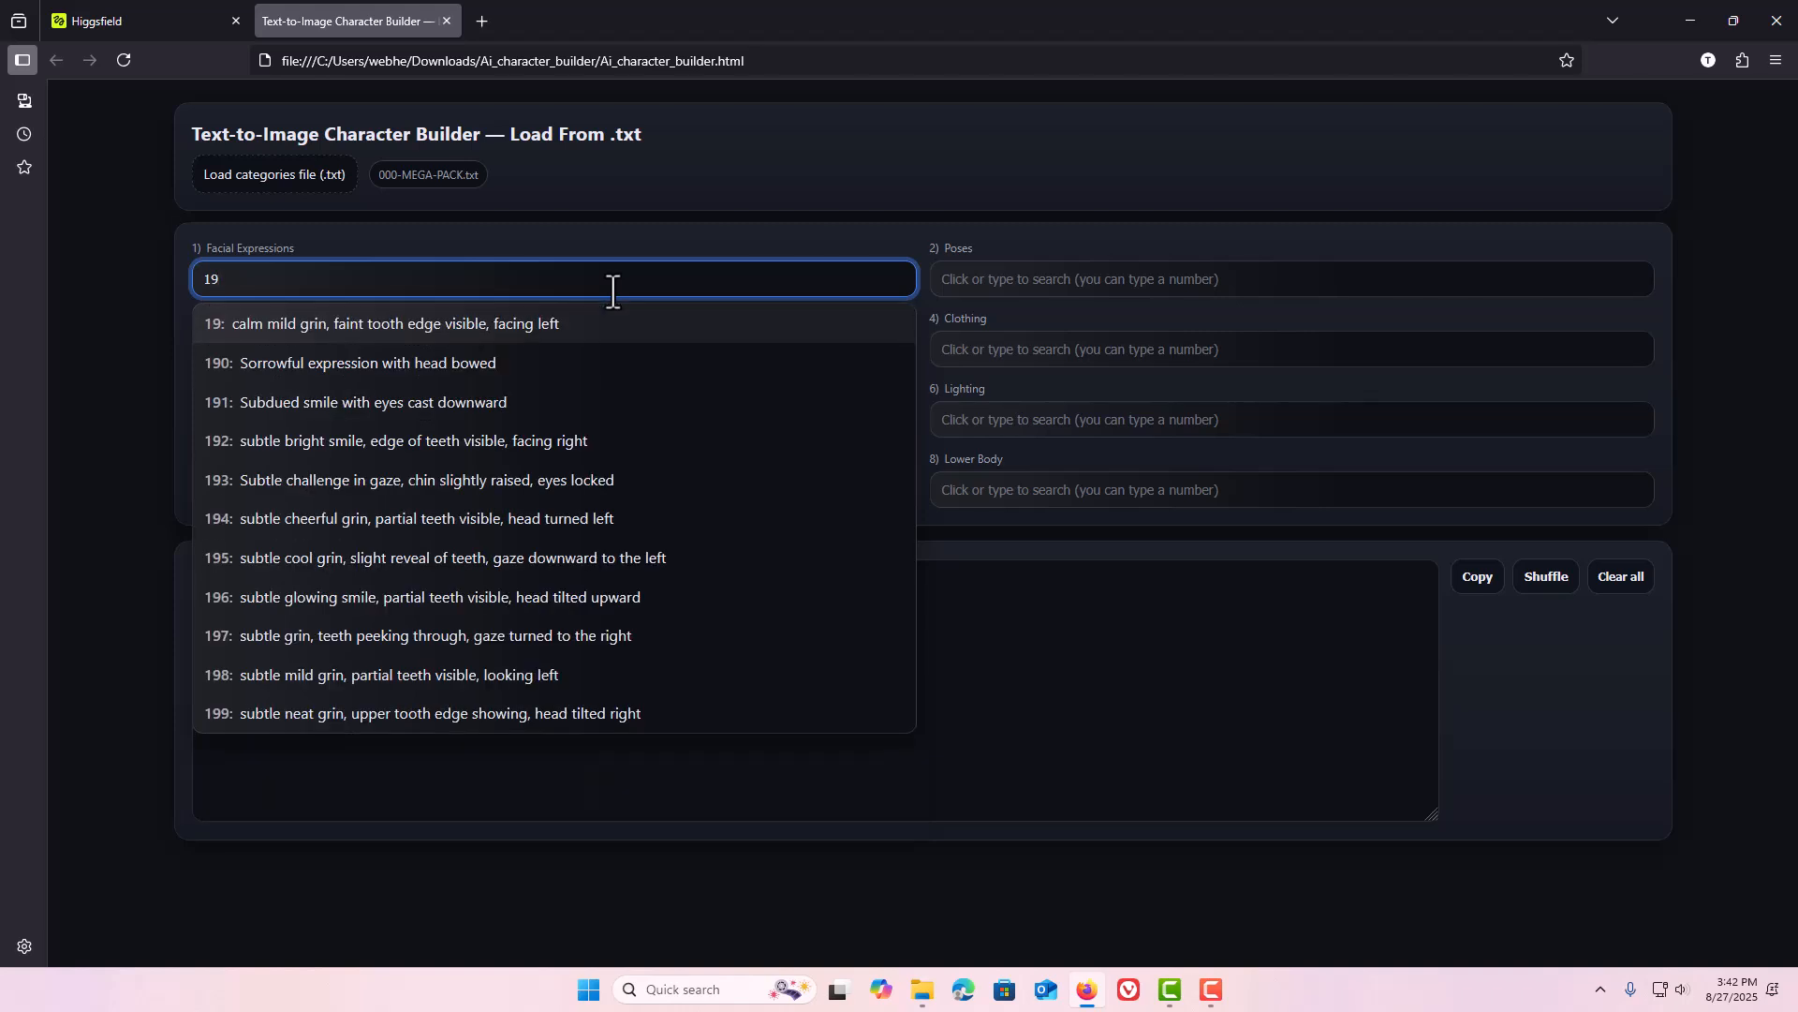
type("2")
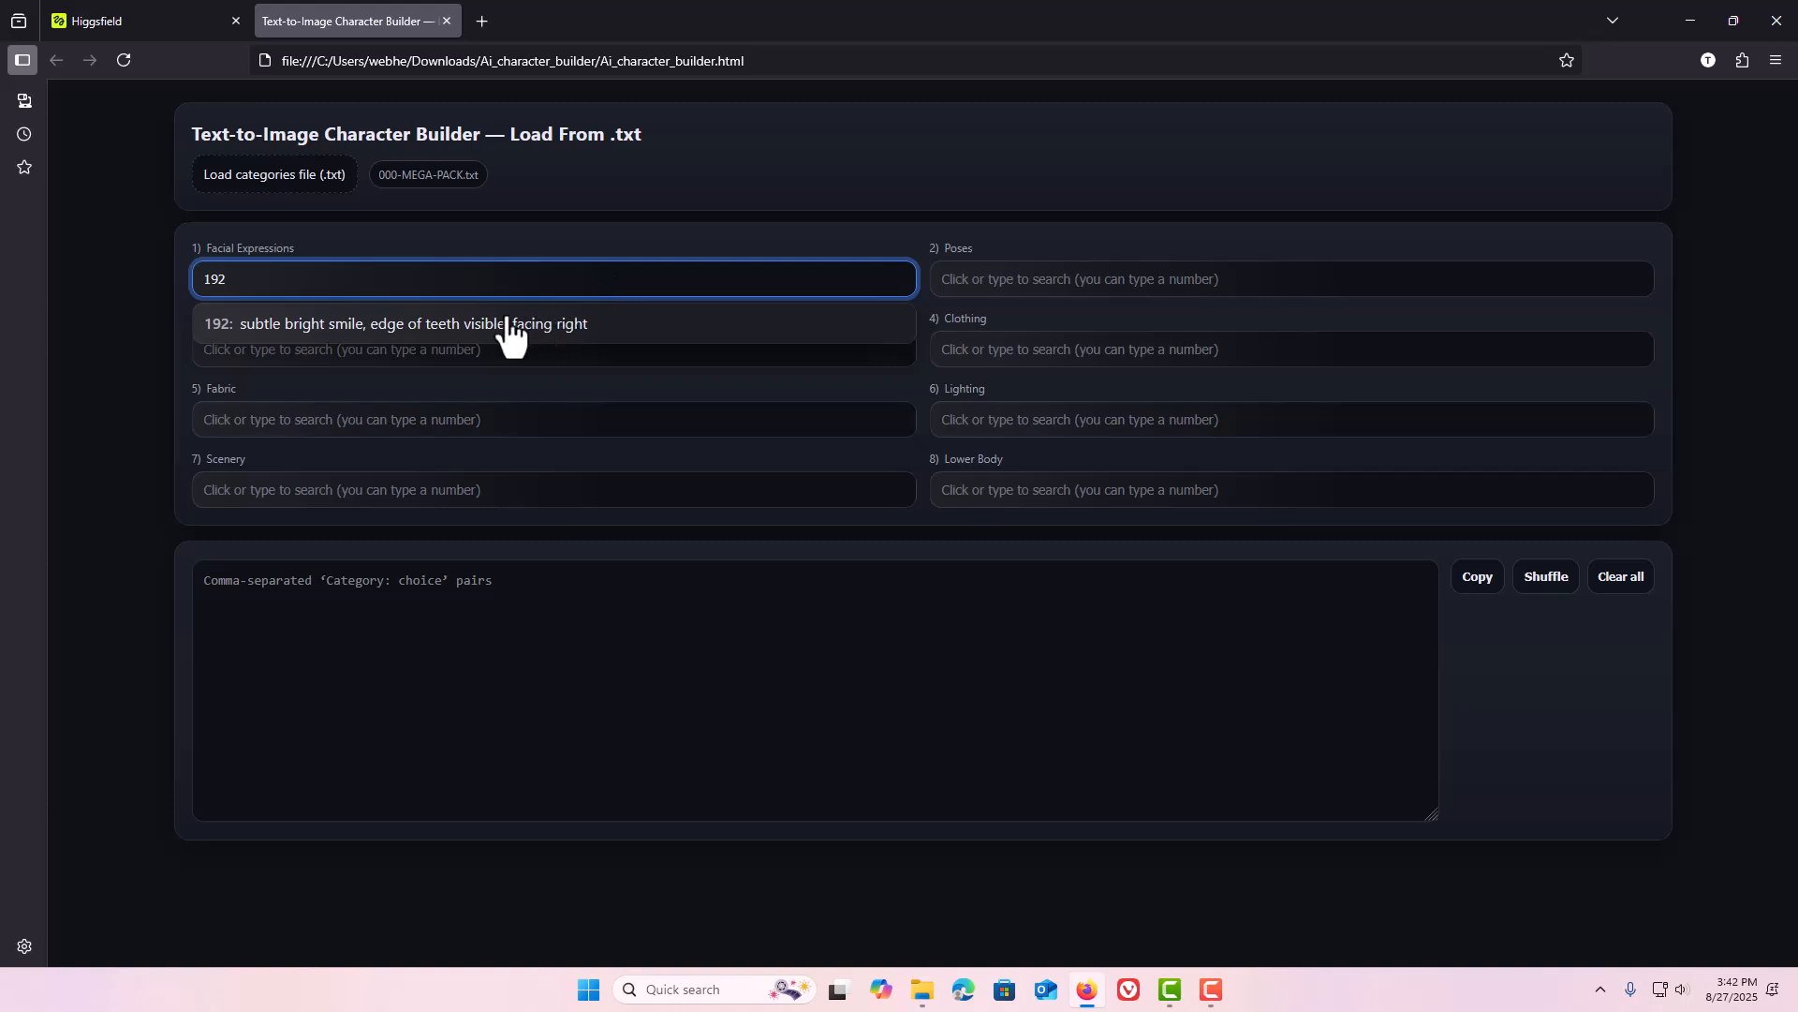
left_click_drag(408, 289, 188, 281)
key("BackSpace")
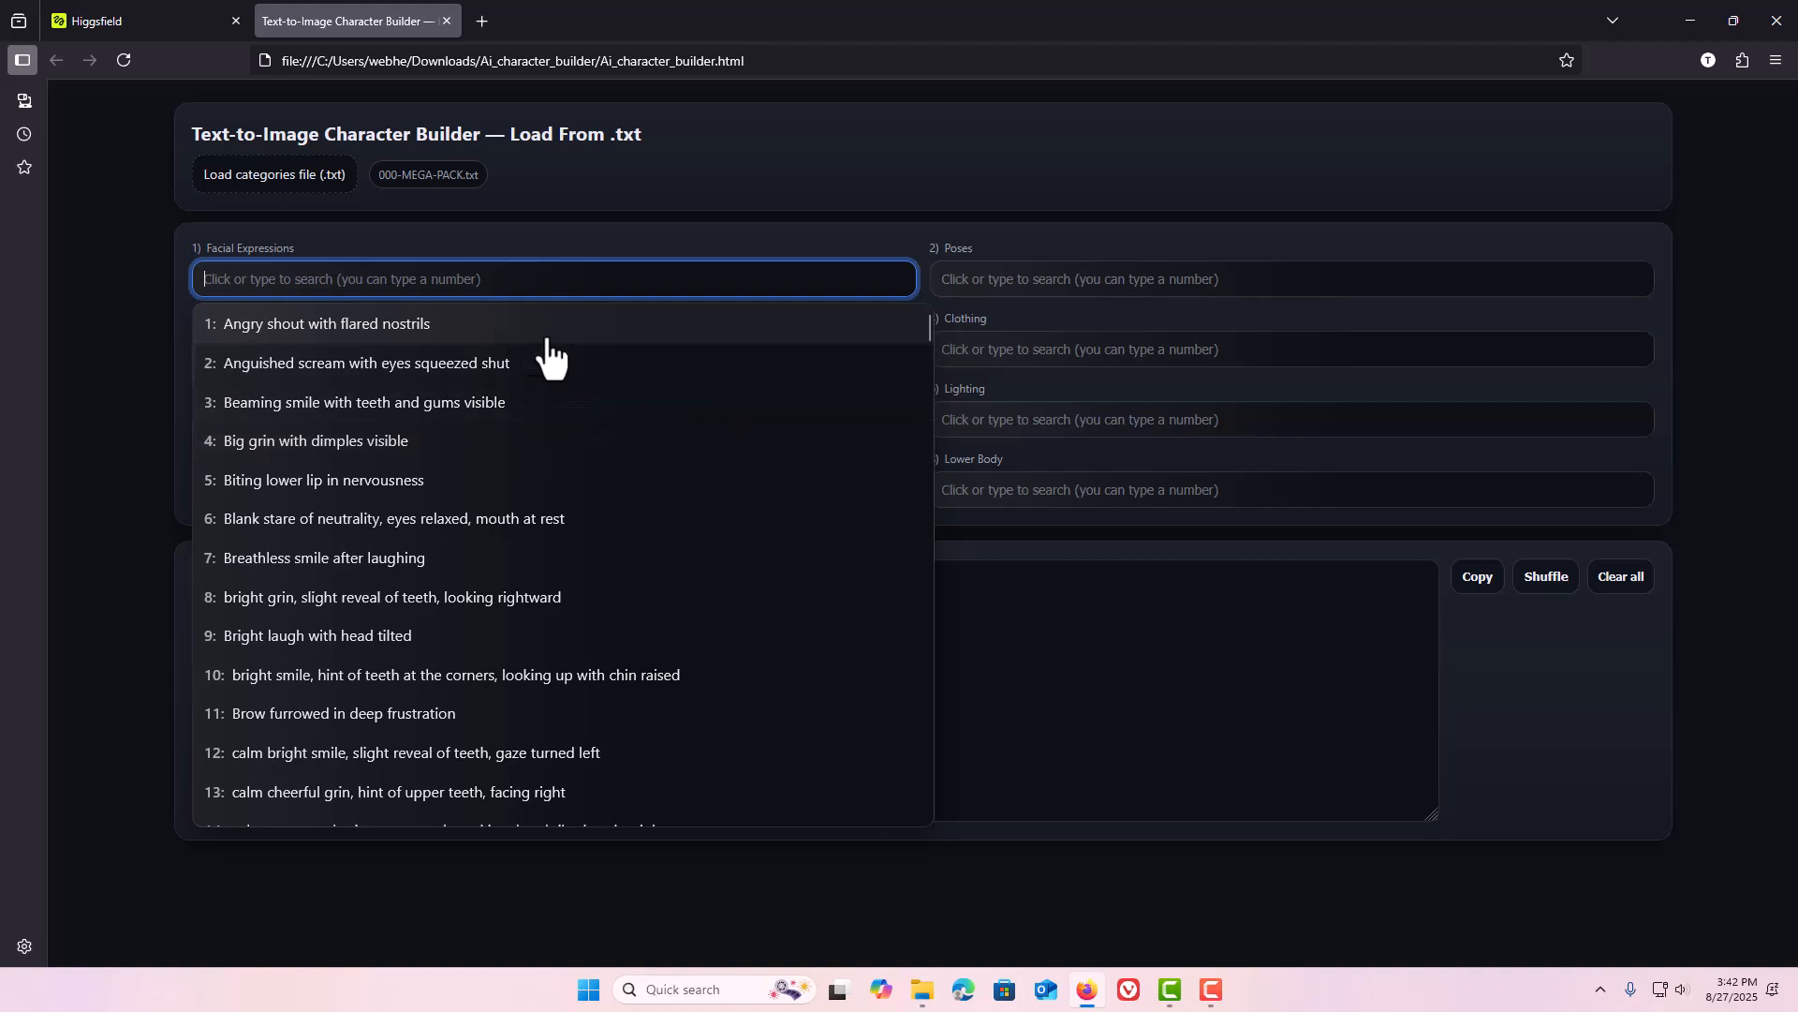
left_click(475, 323)
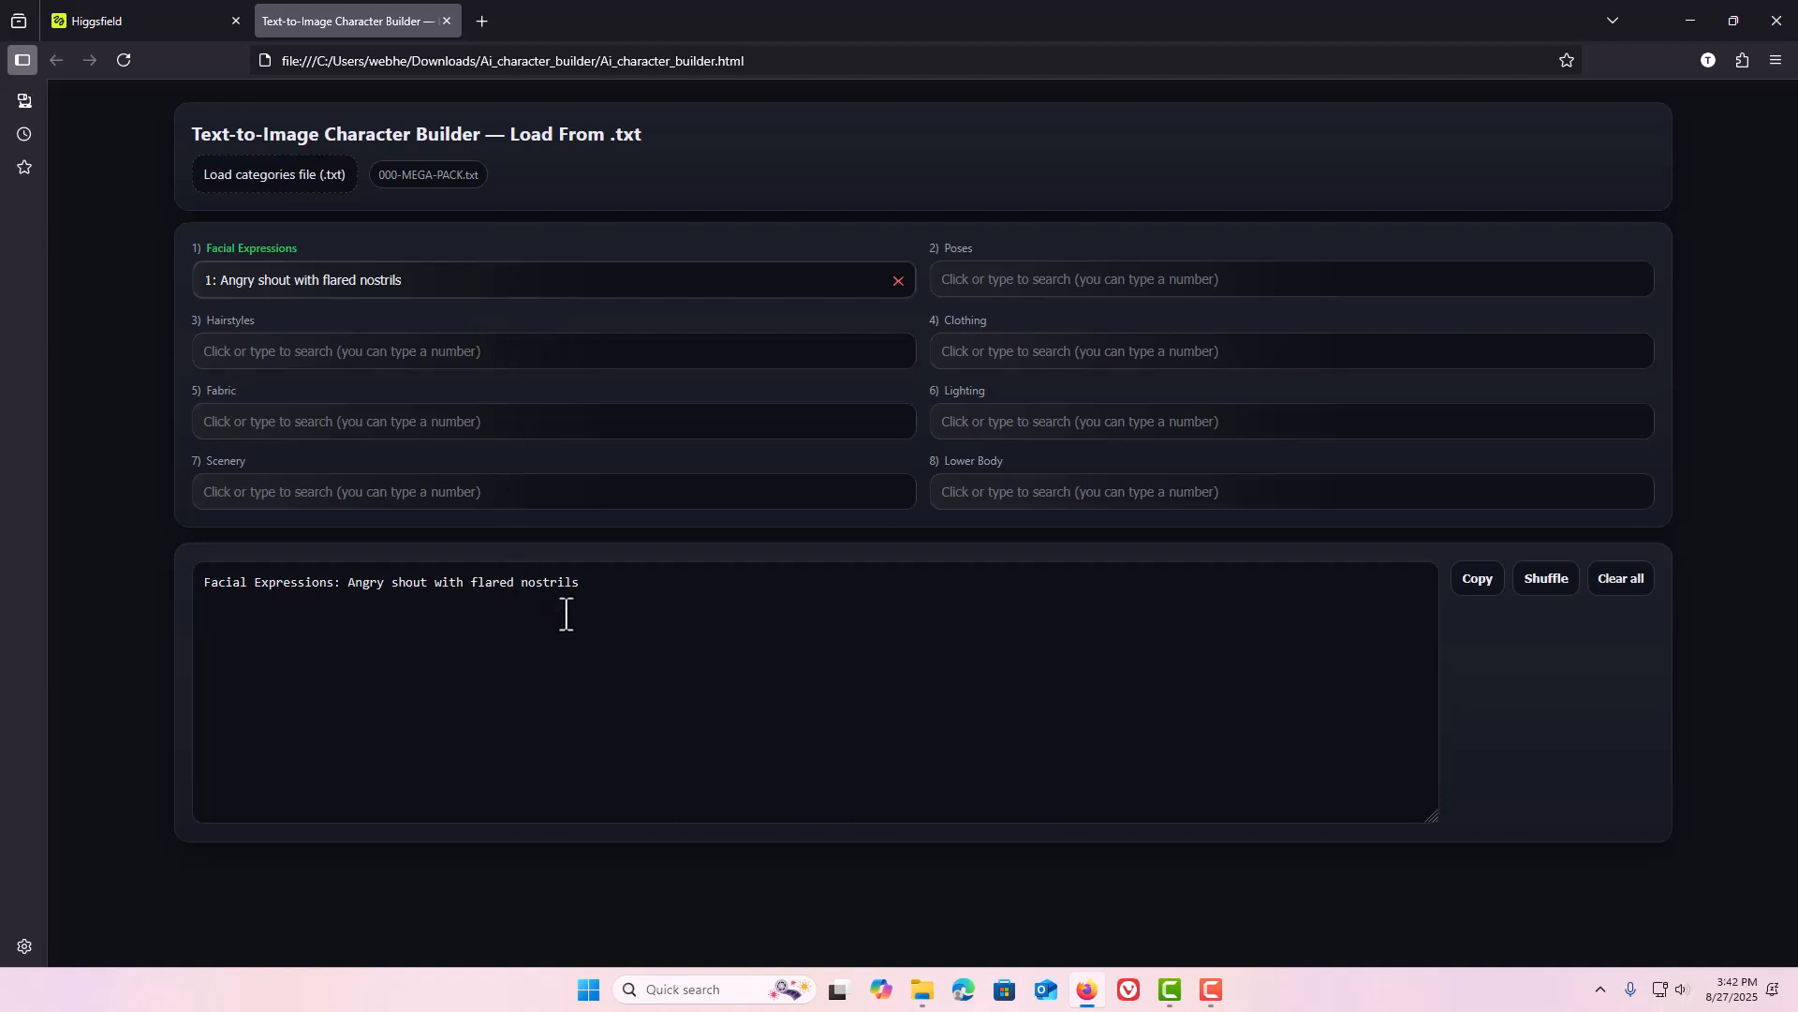
Set Clothing to "barely-there spandex shorts" and copy the generated prompt.
left_click_drag(587, 591, 204, 575)
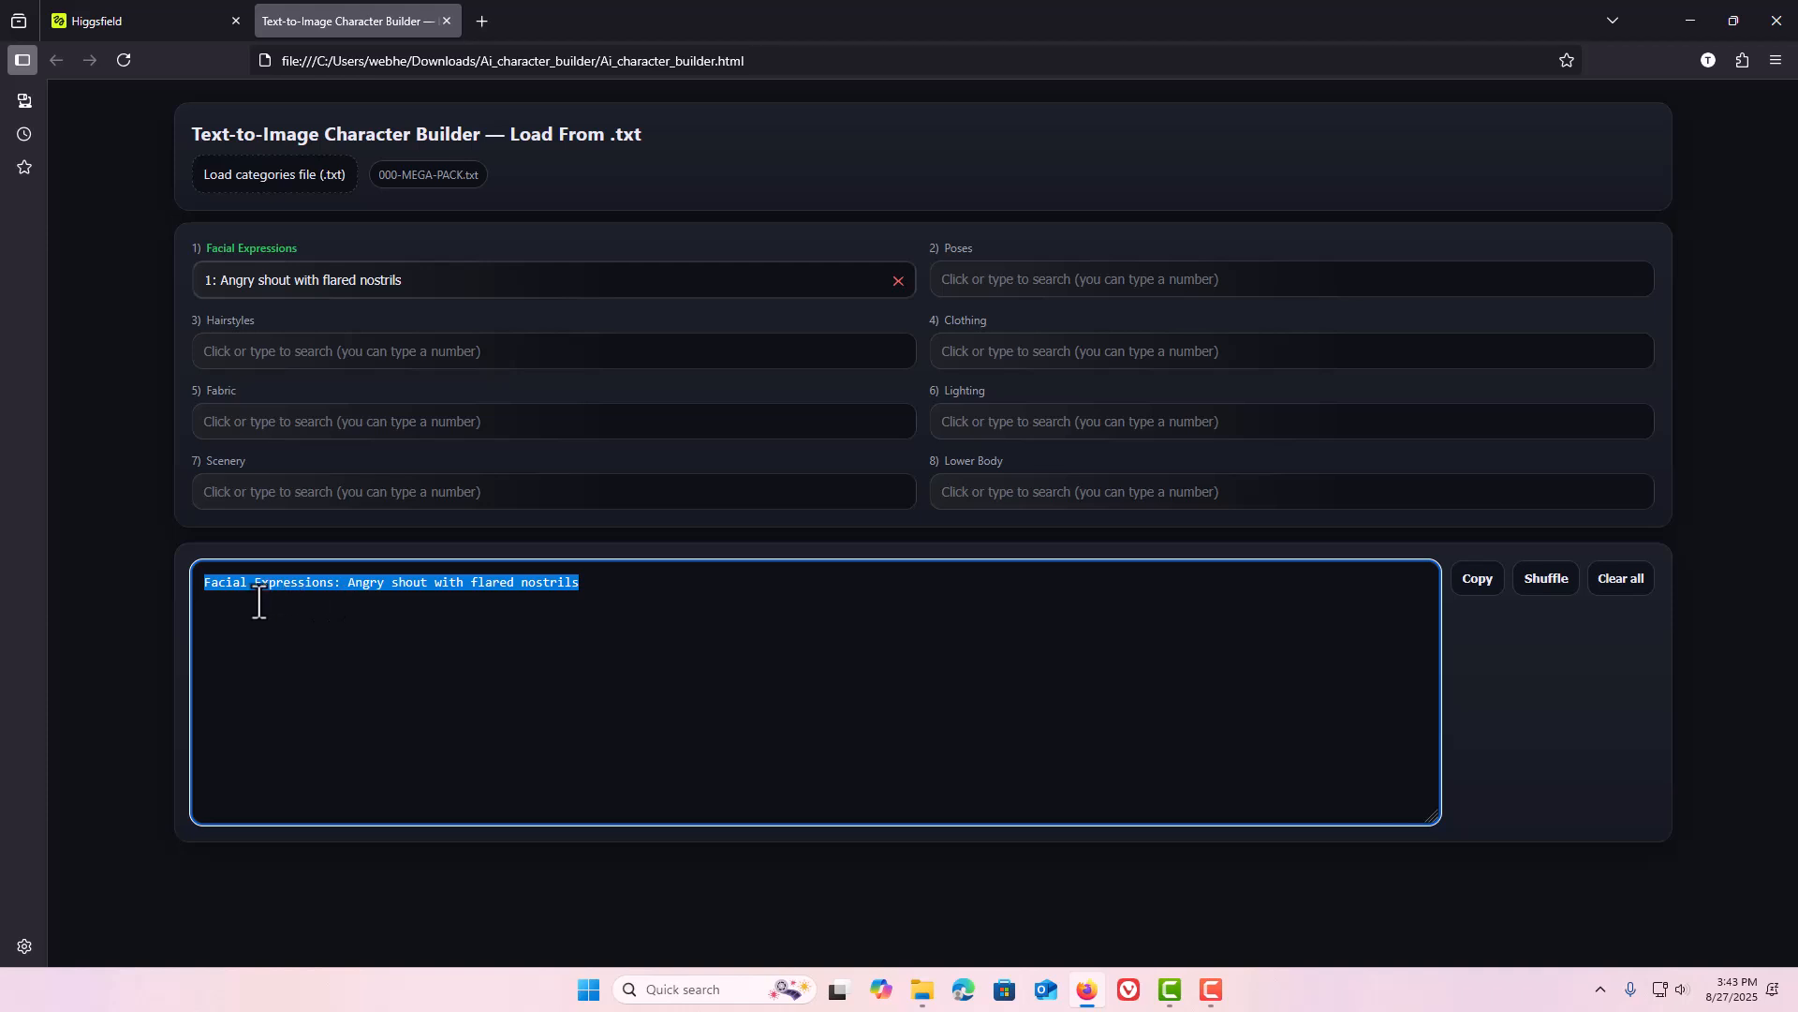
left_click(202, 590)
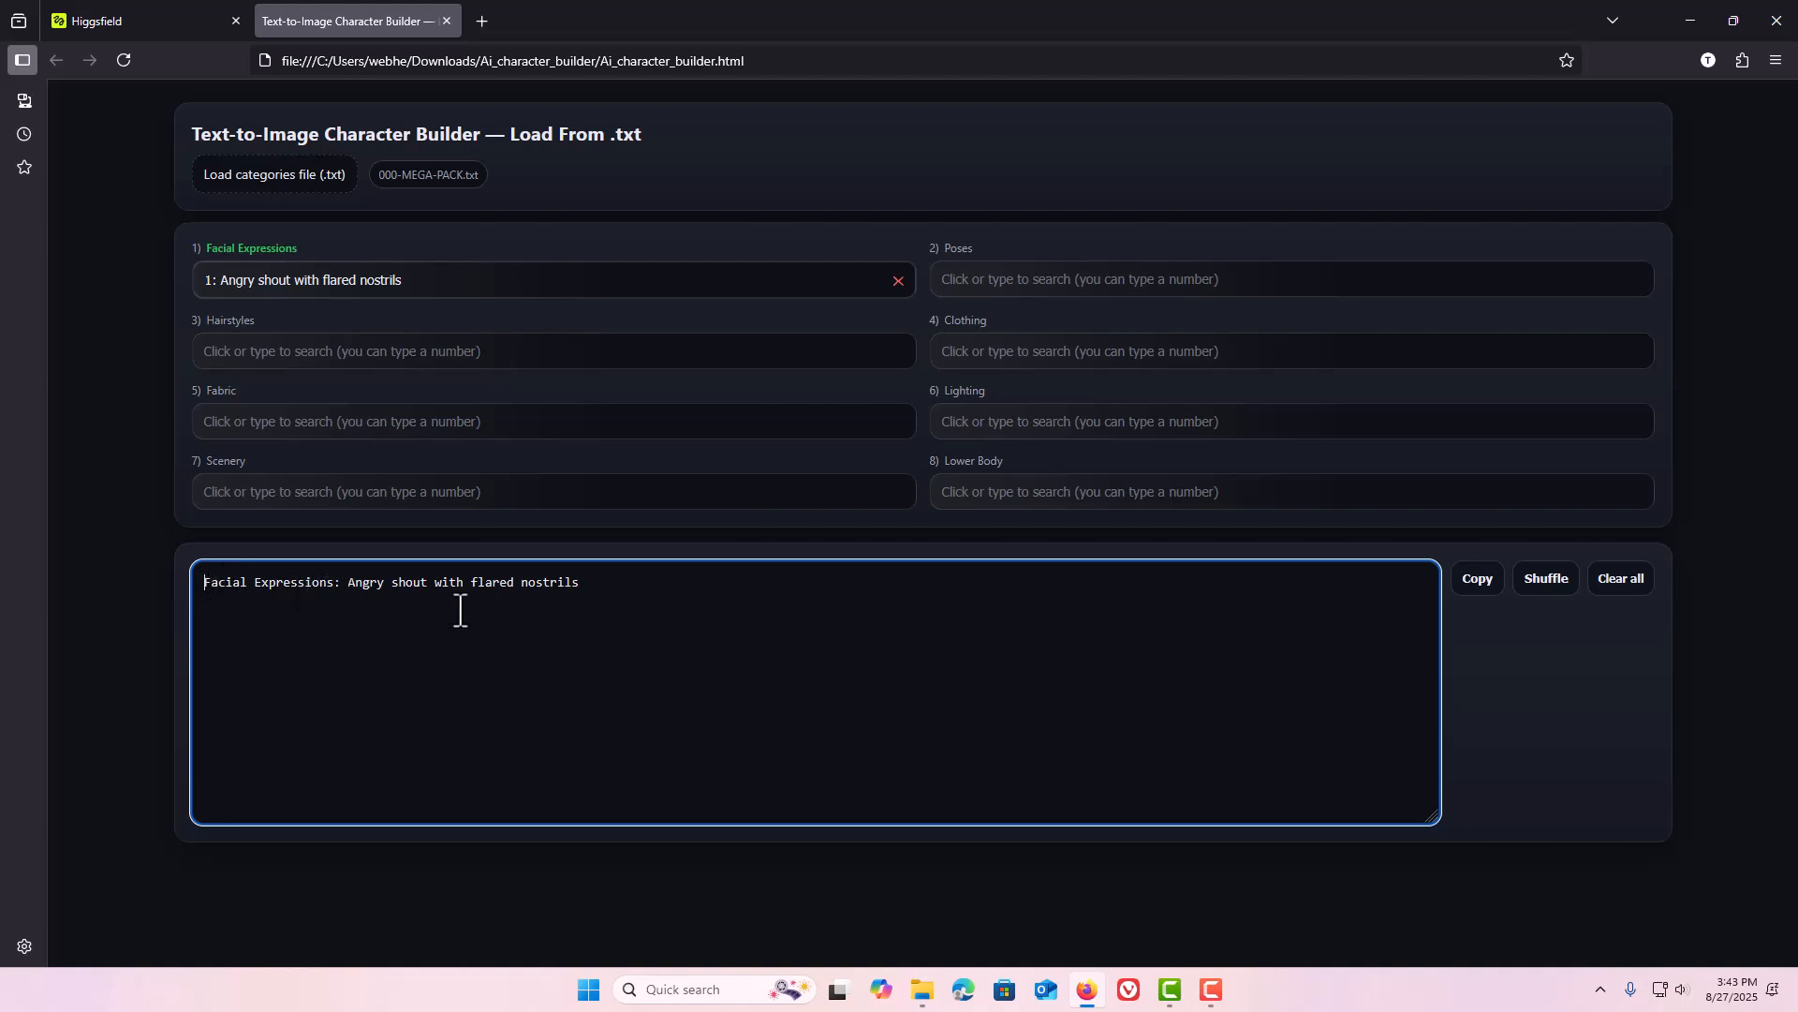
left_click(988, 352)
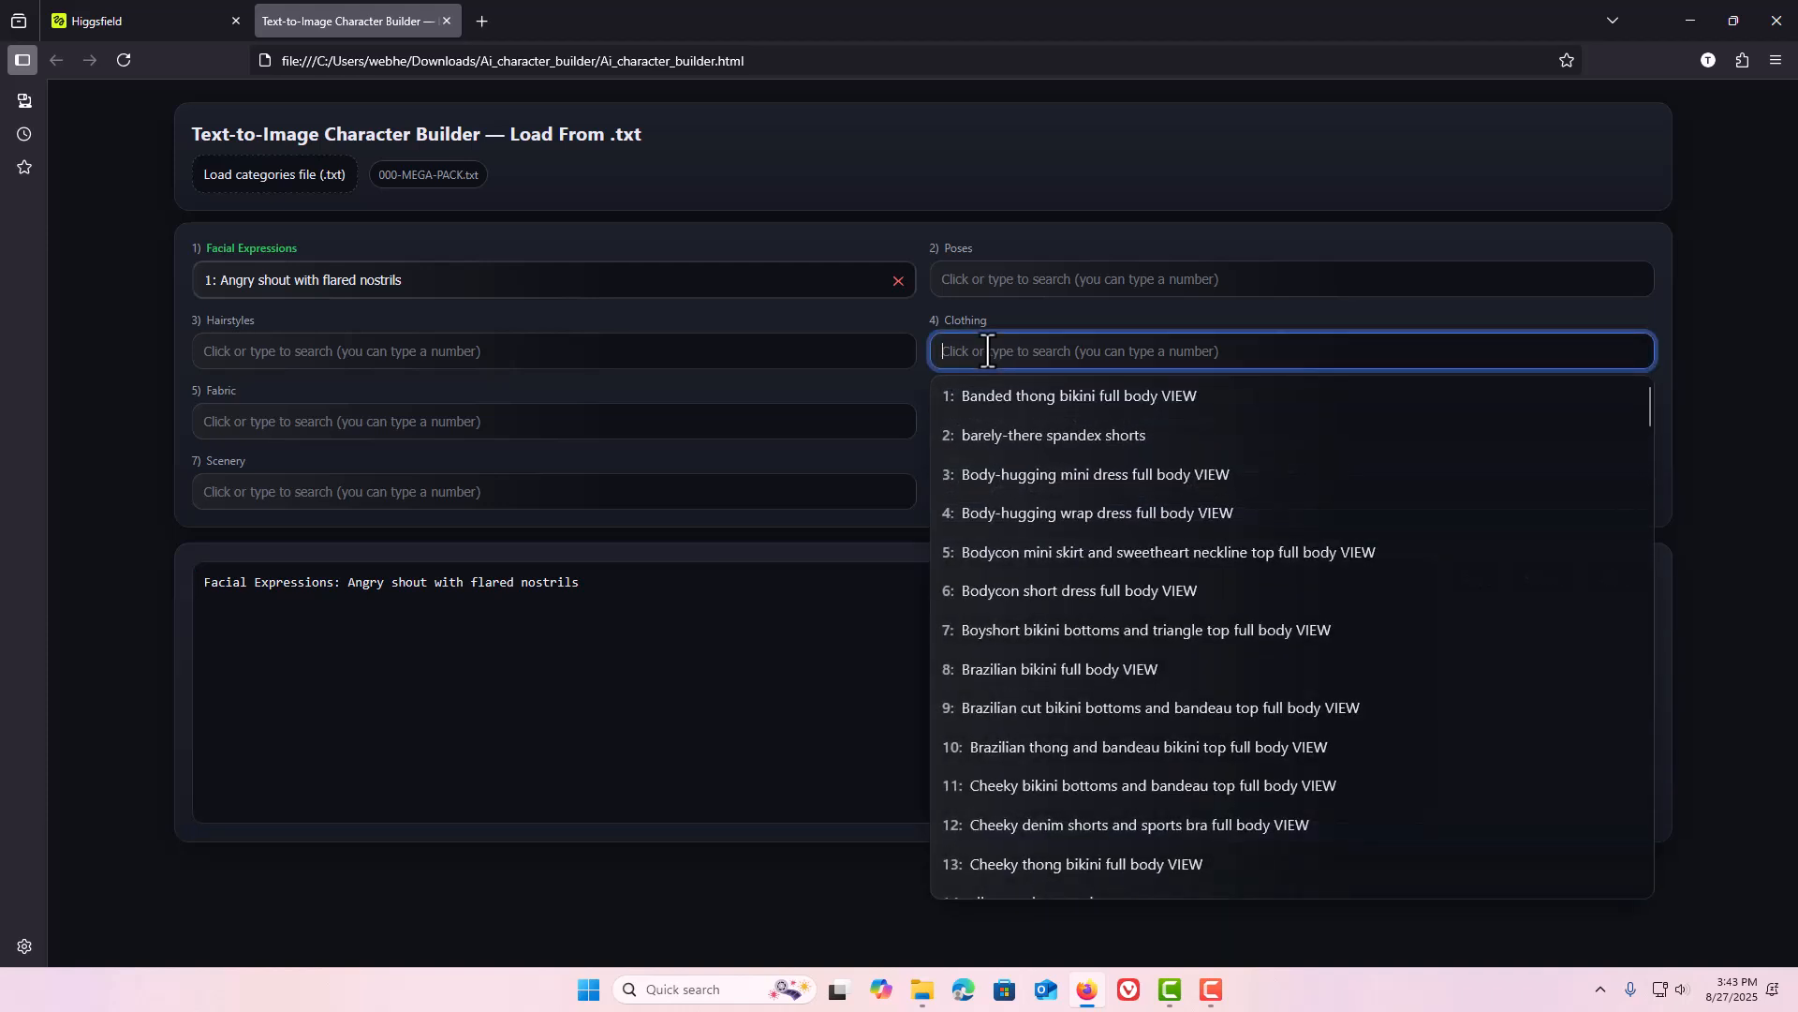
left_click(988, 432)
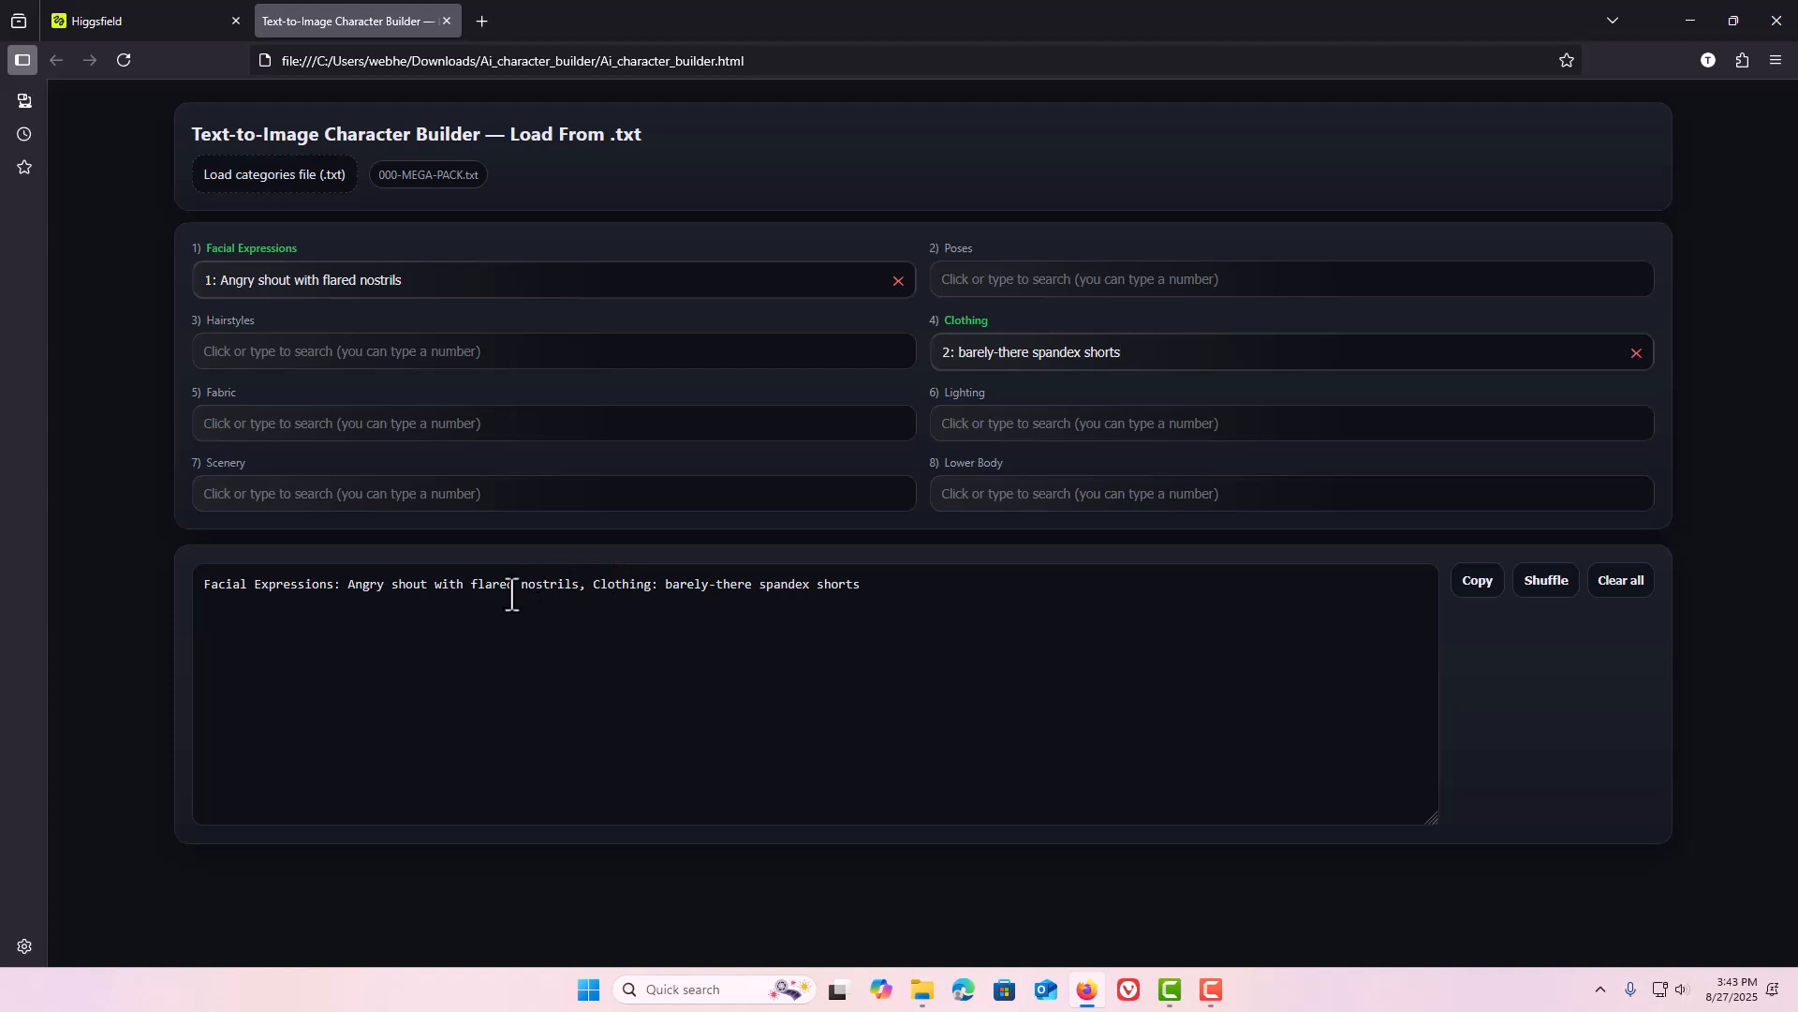
left_click(1479, 582)
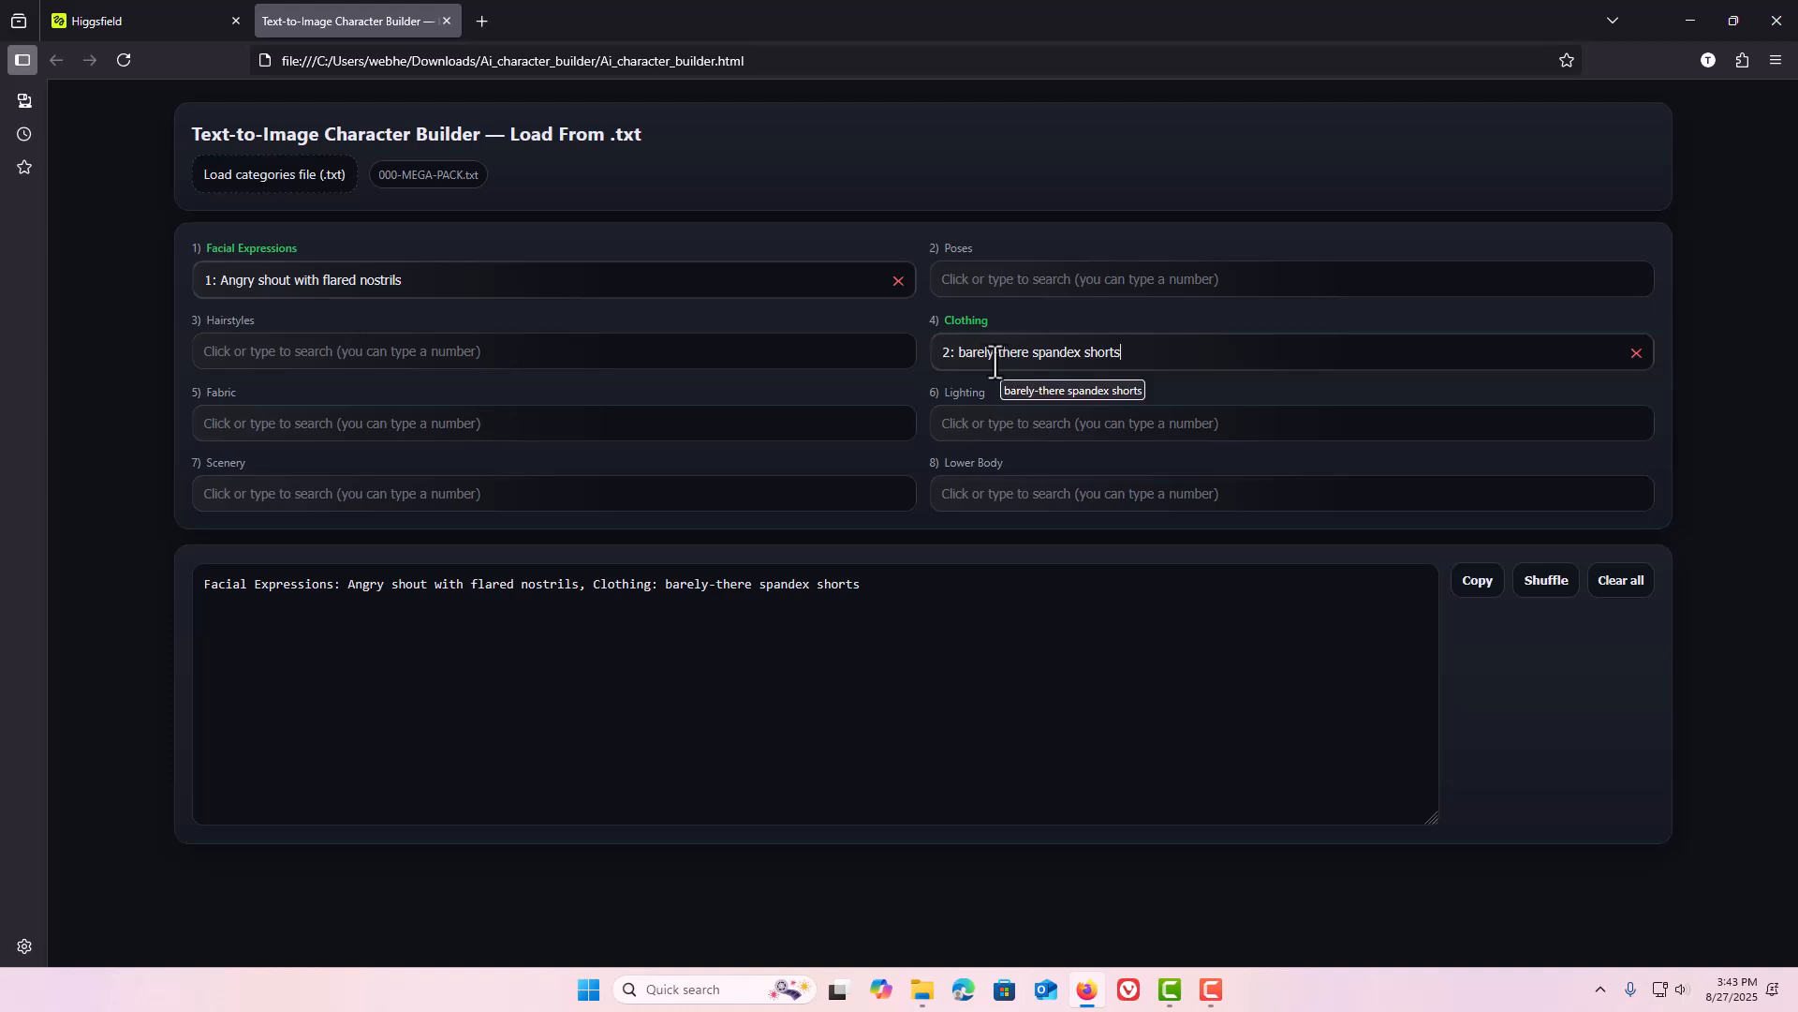
Shuffle all category choices twice, then set Poses to "Balanced DANCING".
left_click(1540, 588)
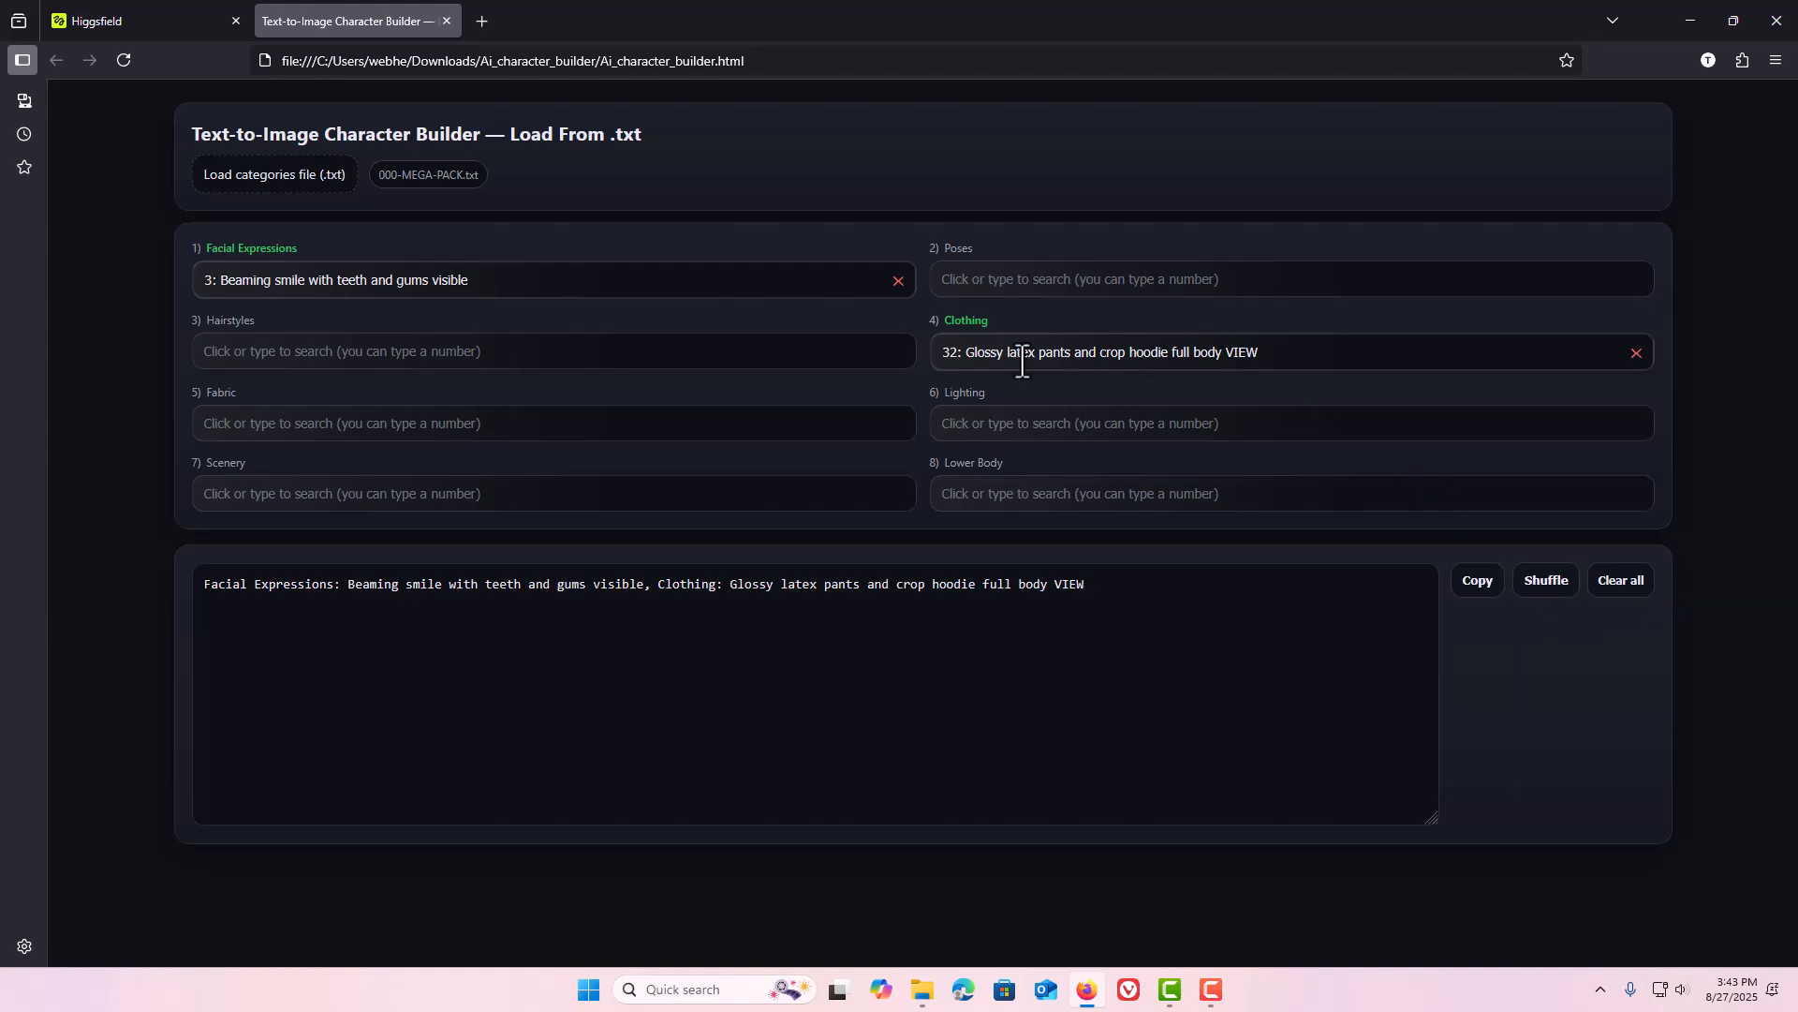
left_click(1550, 598)
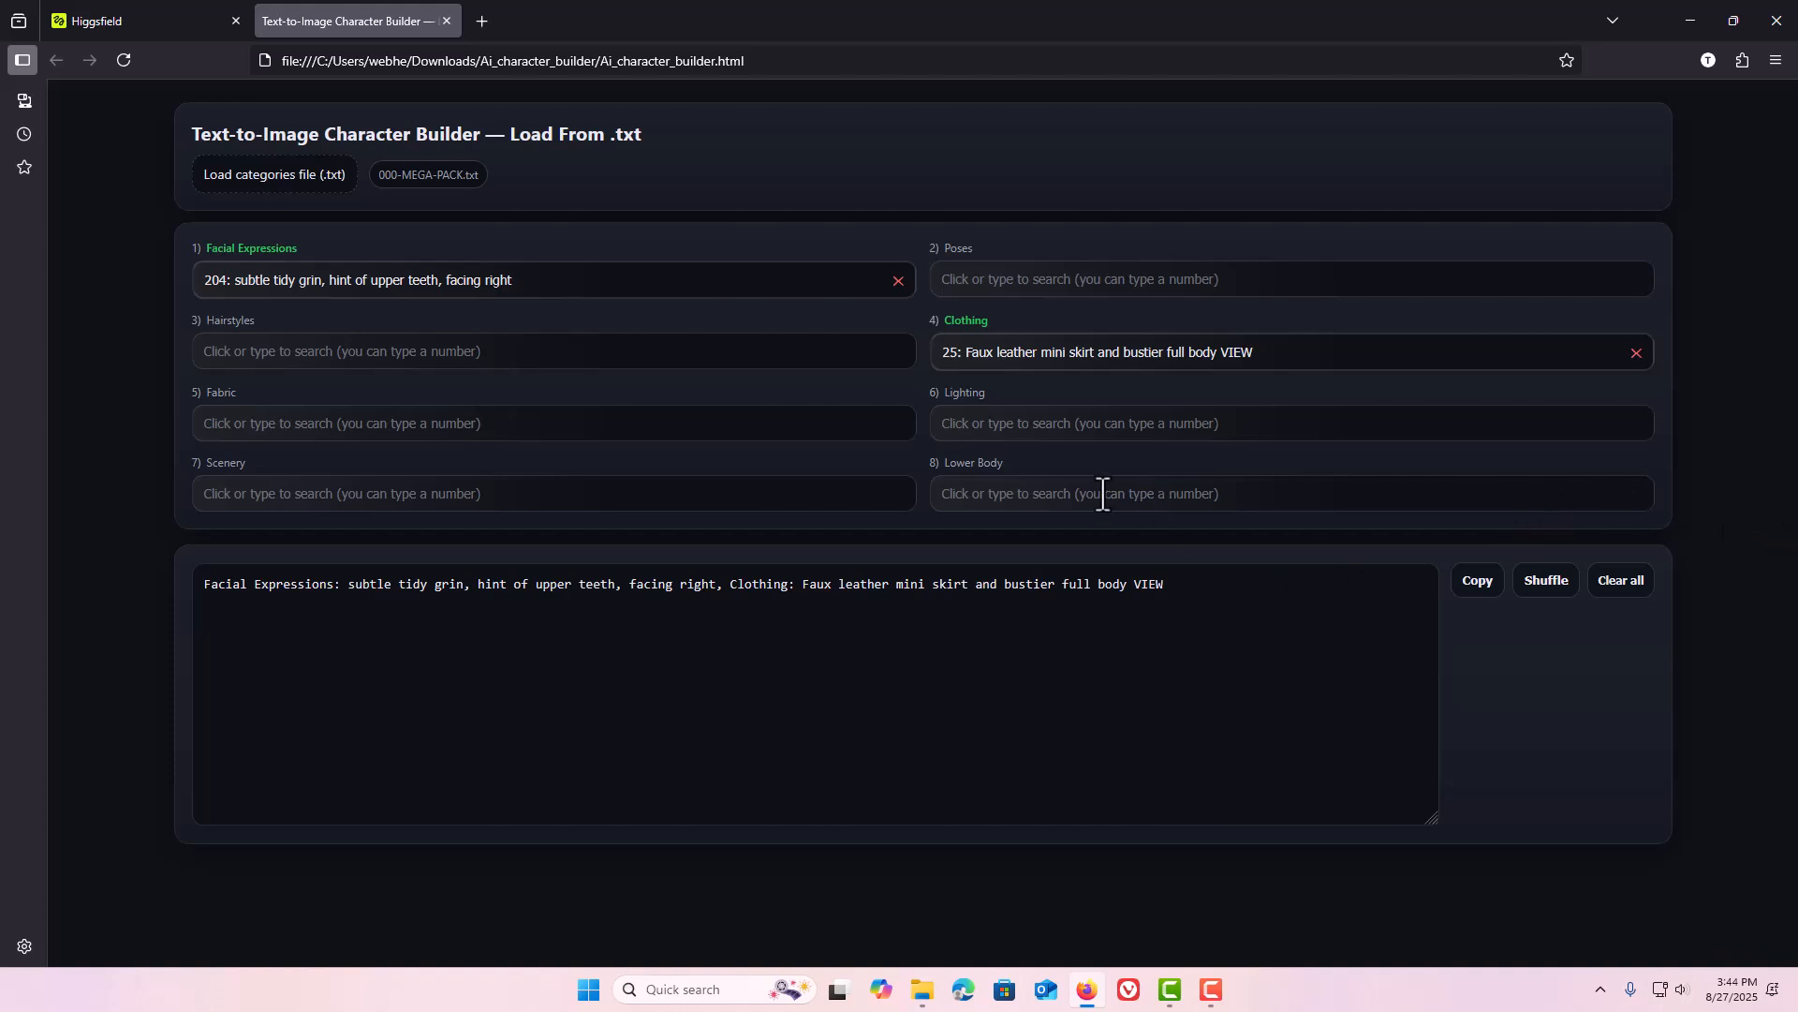
left_click(965, 287)
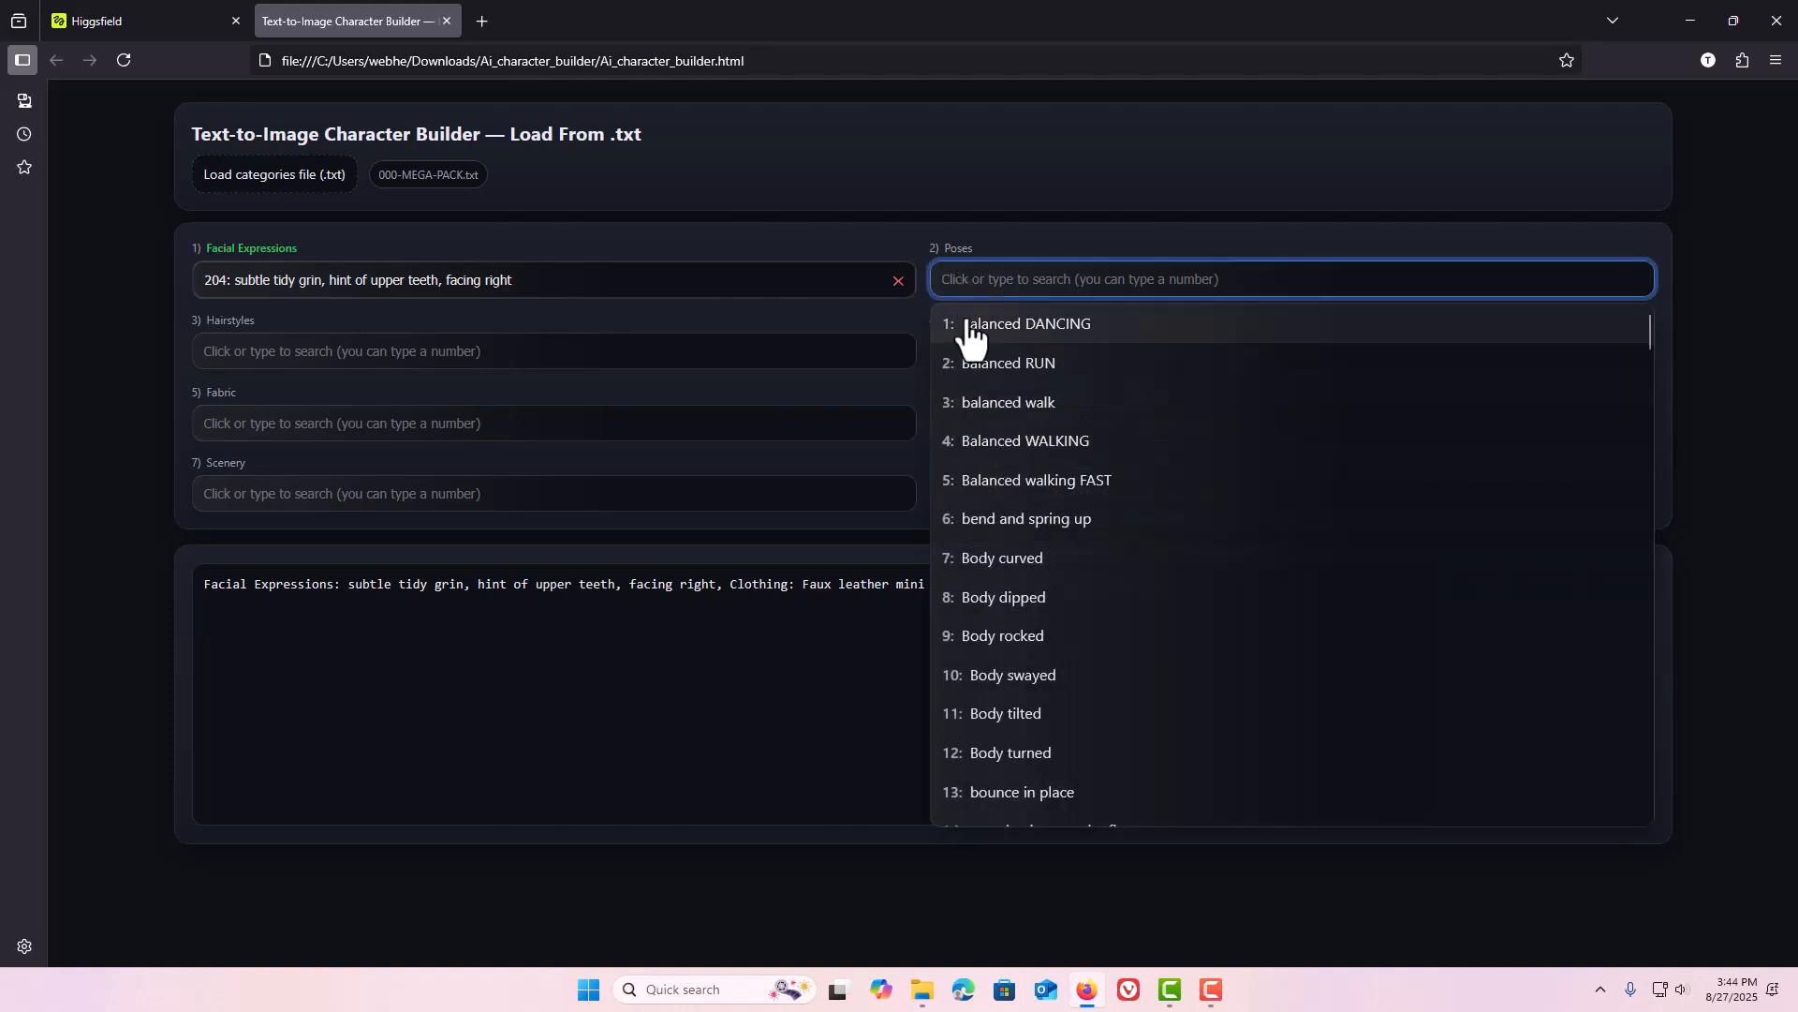
left_click(971, 328)
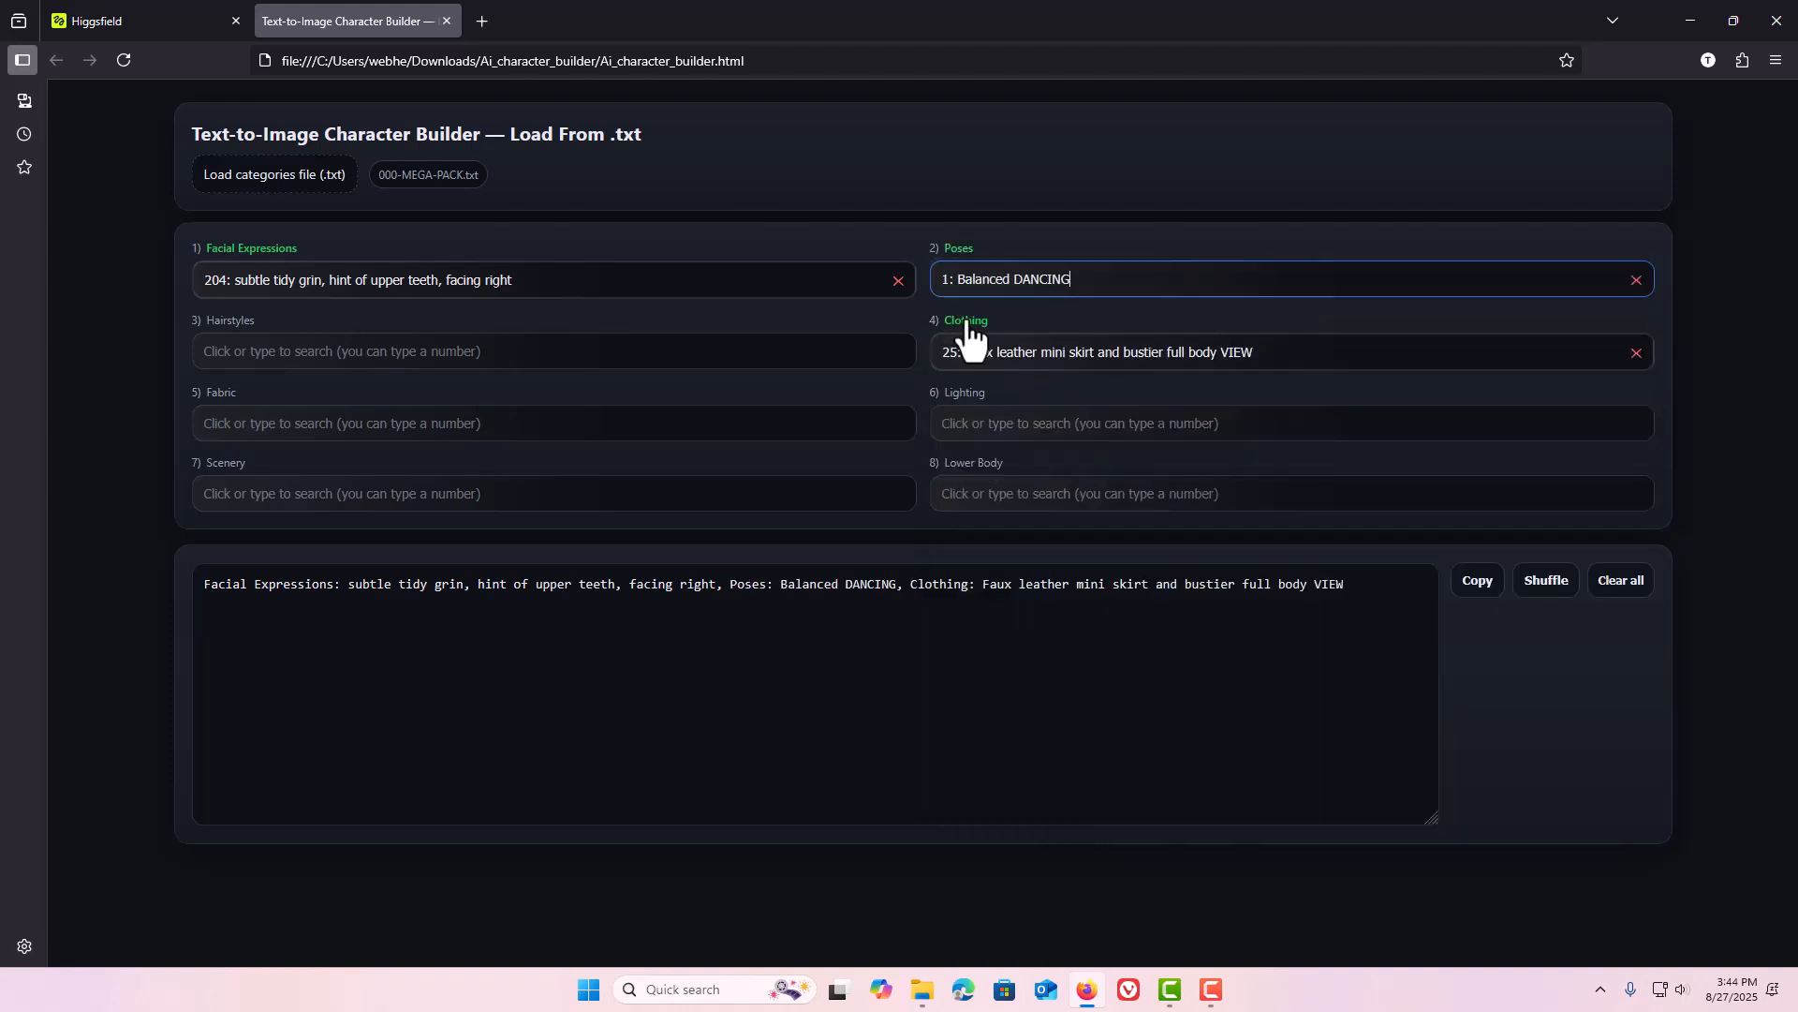
Search Hairstyles for "br" and select "braided crown".
left_click(365, 353)
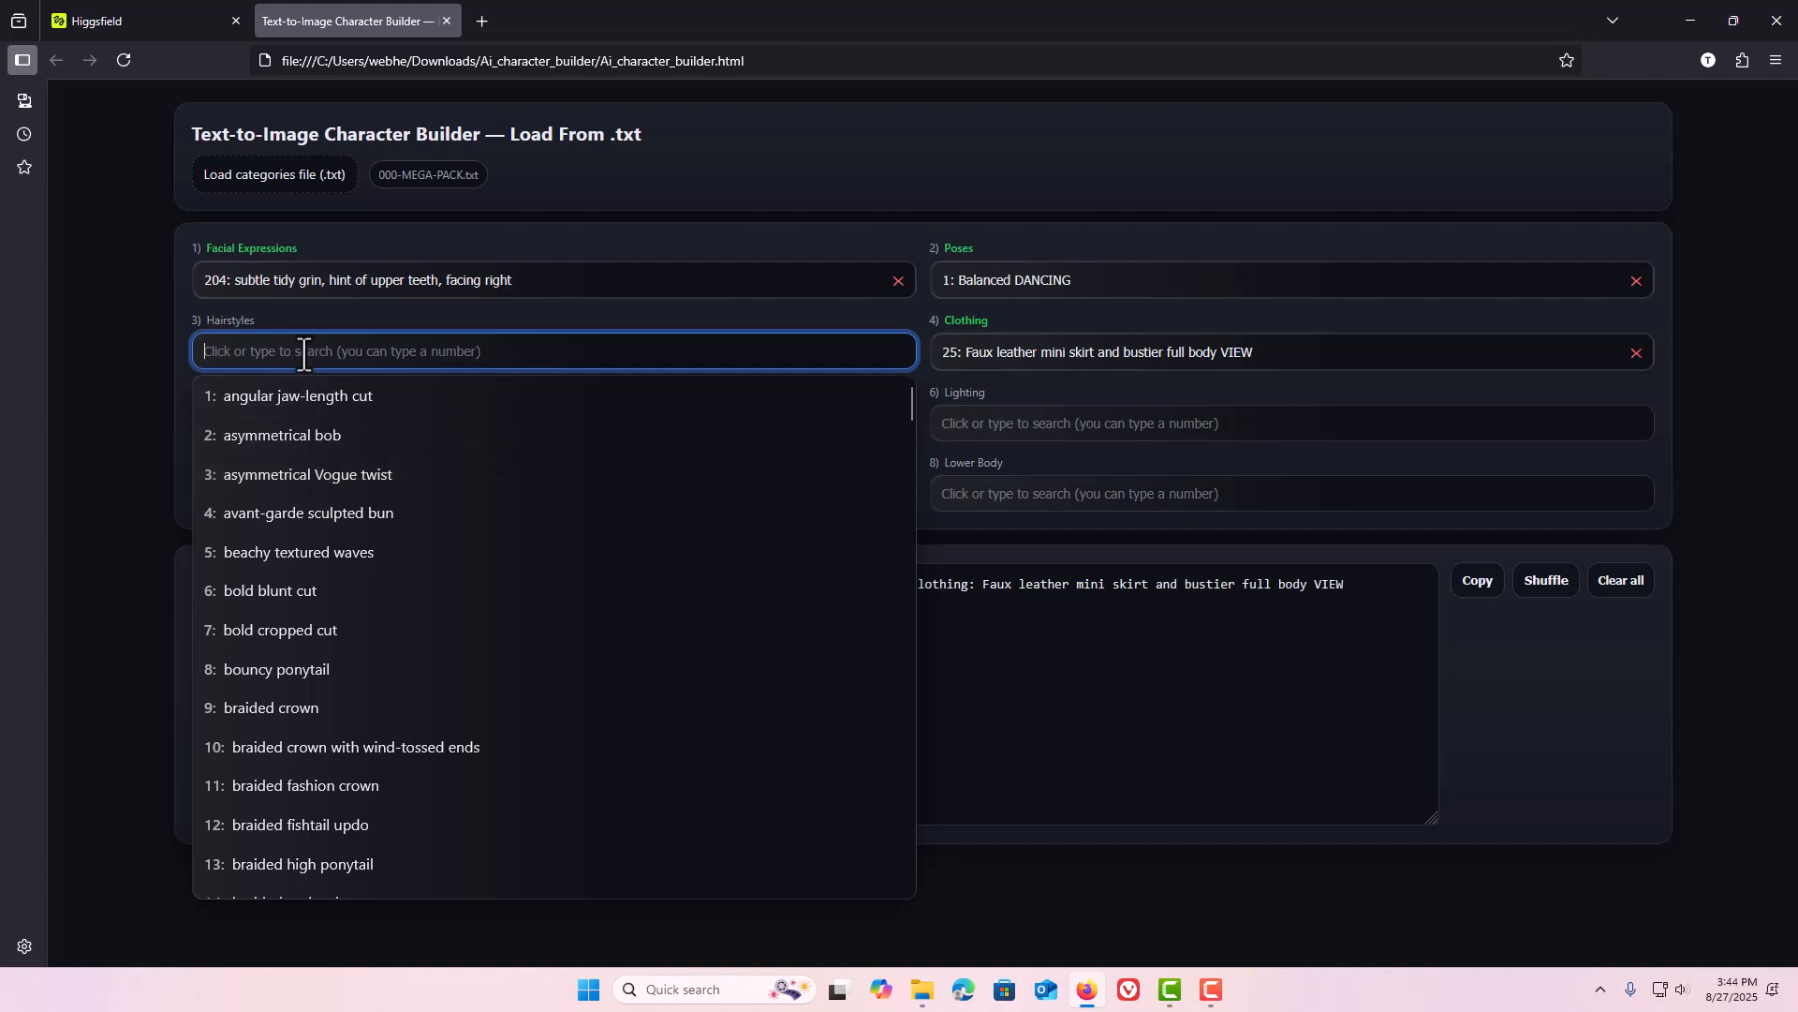
type("br")
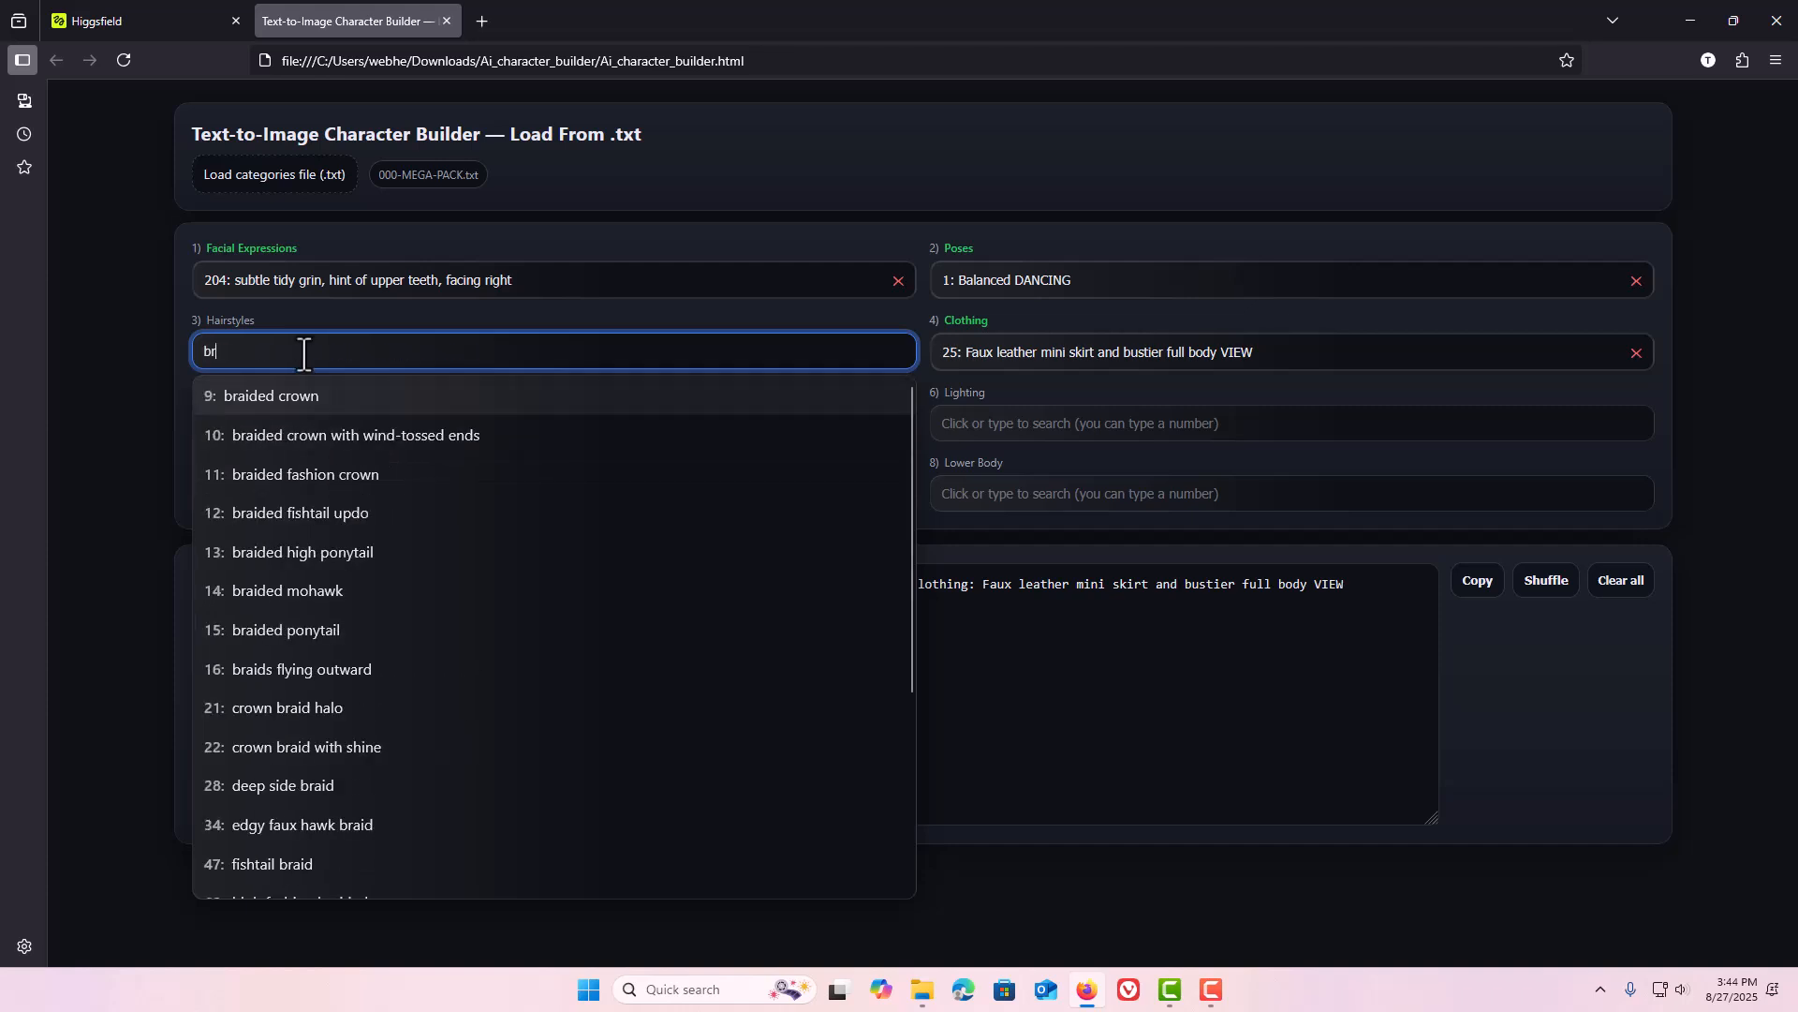
left_click(311, 397)
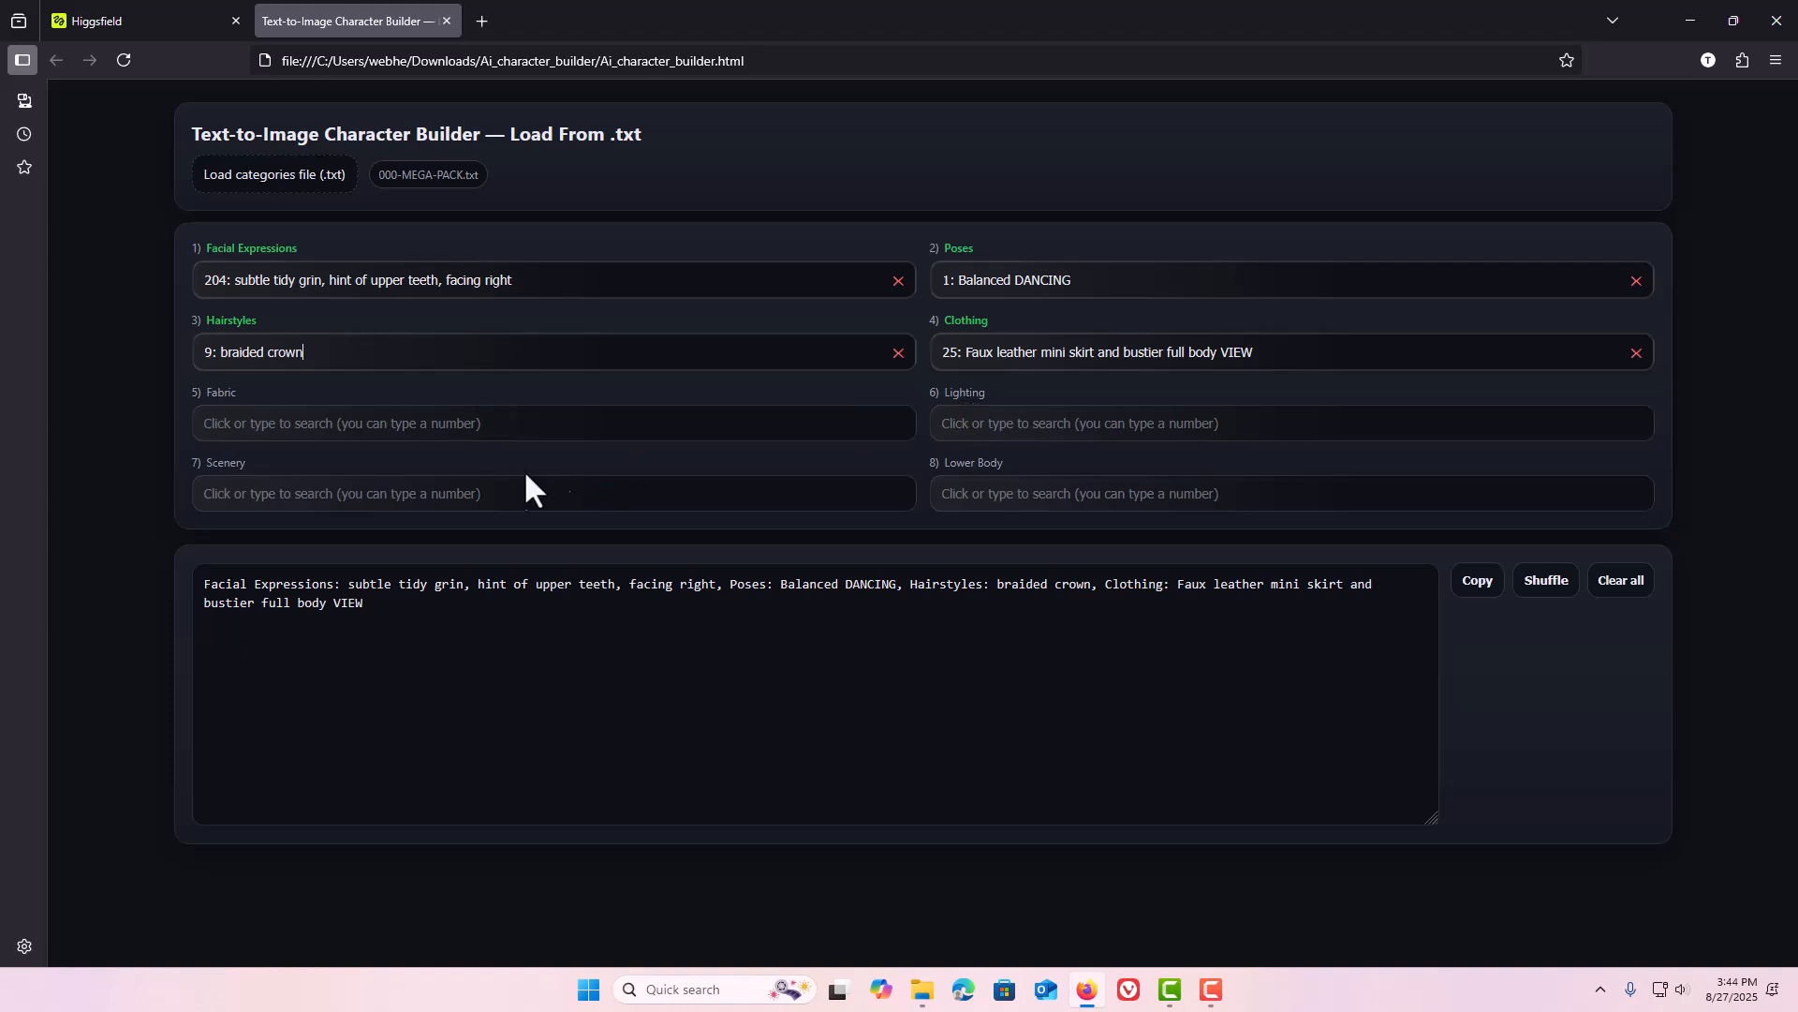
Set Scenery to "city skyline at sunset" and highlight the generated prompt text.
left_click(454, 497)
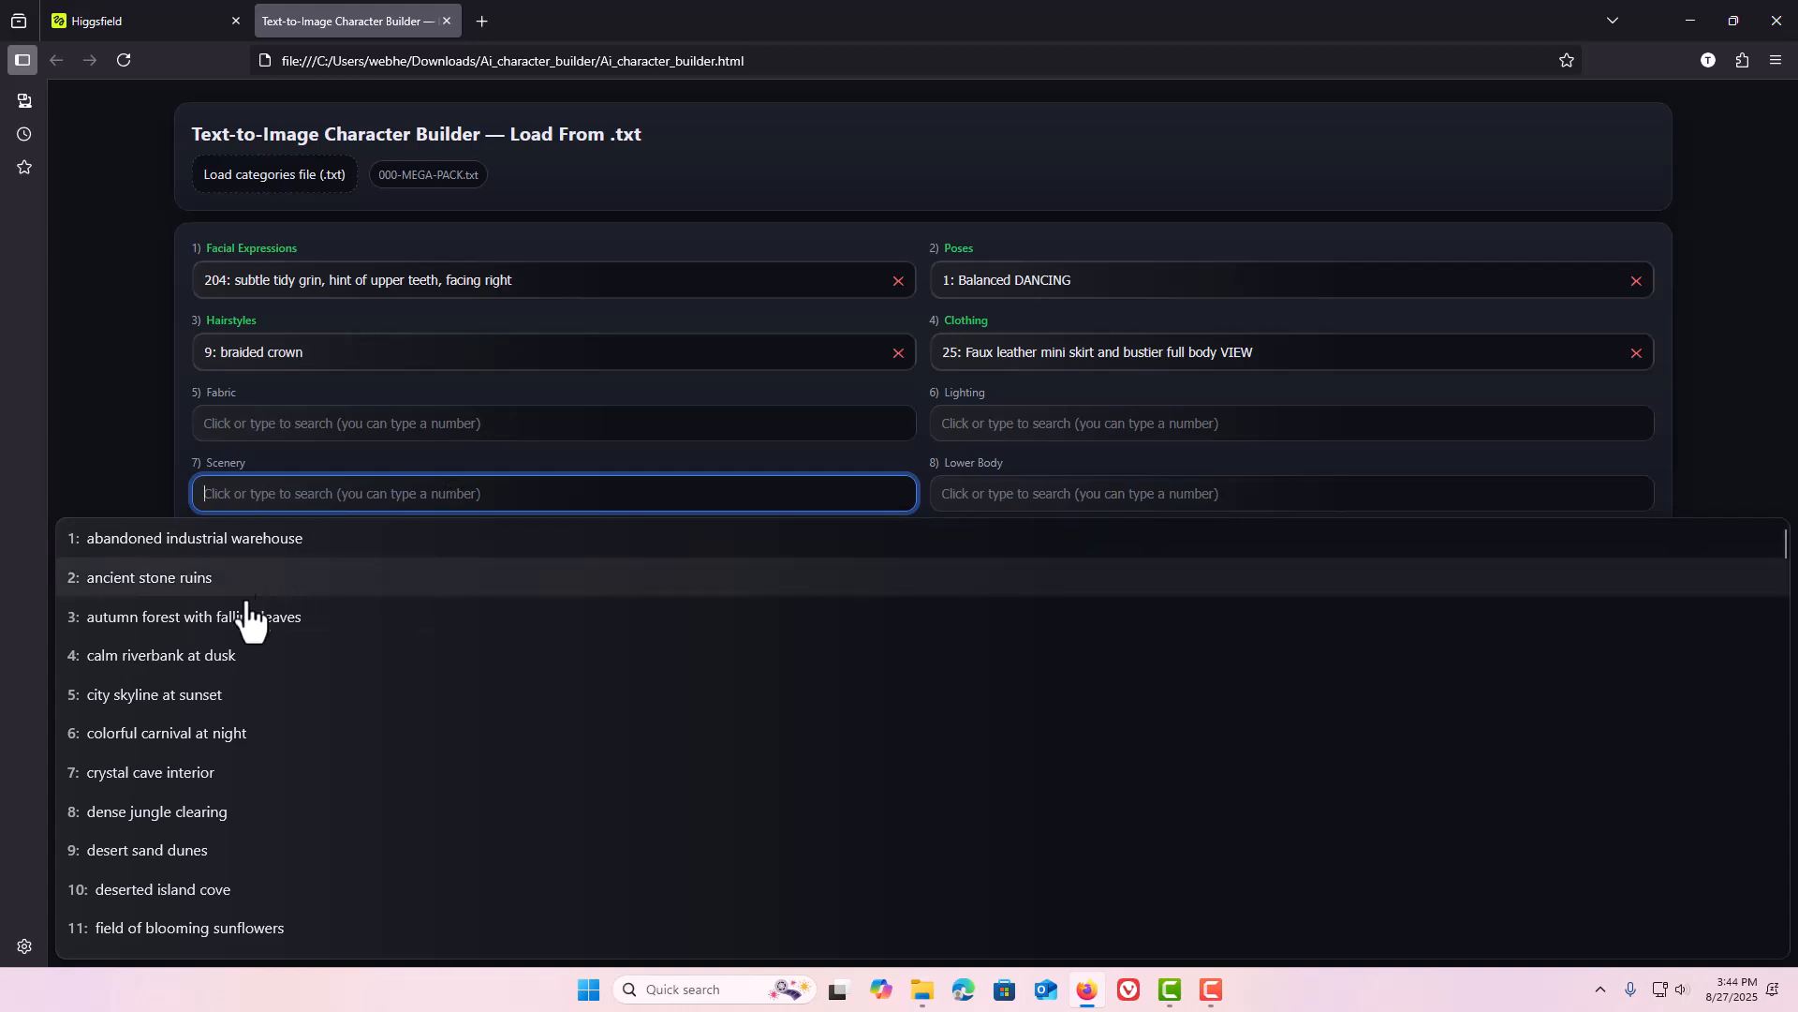
left_click(217, 709)
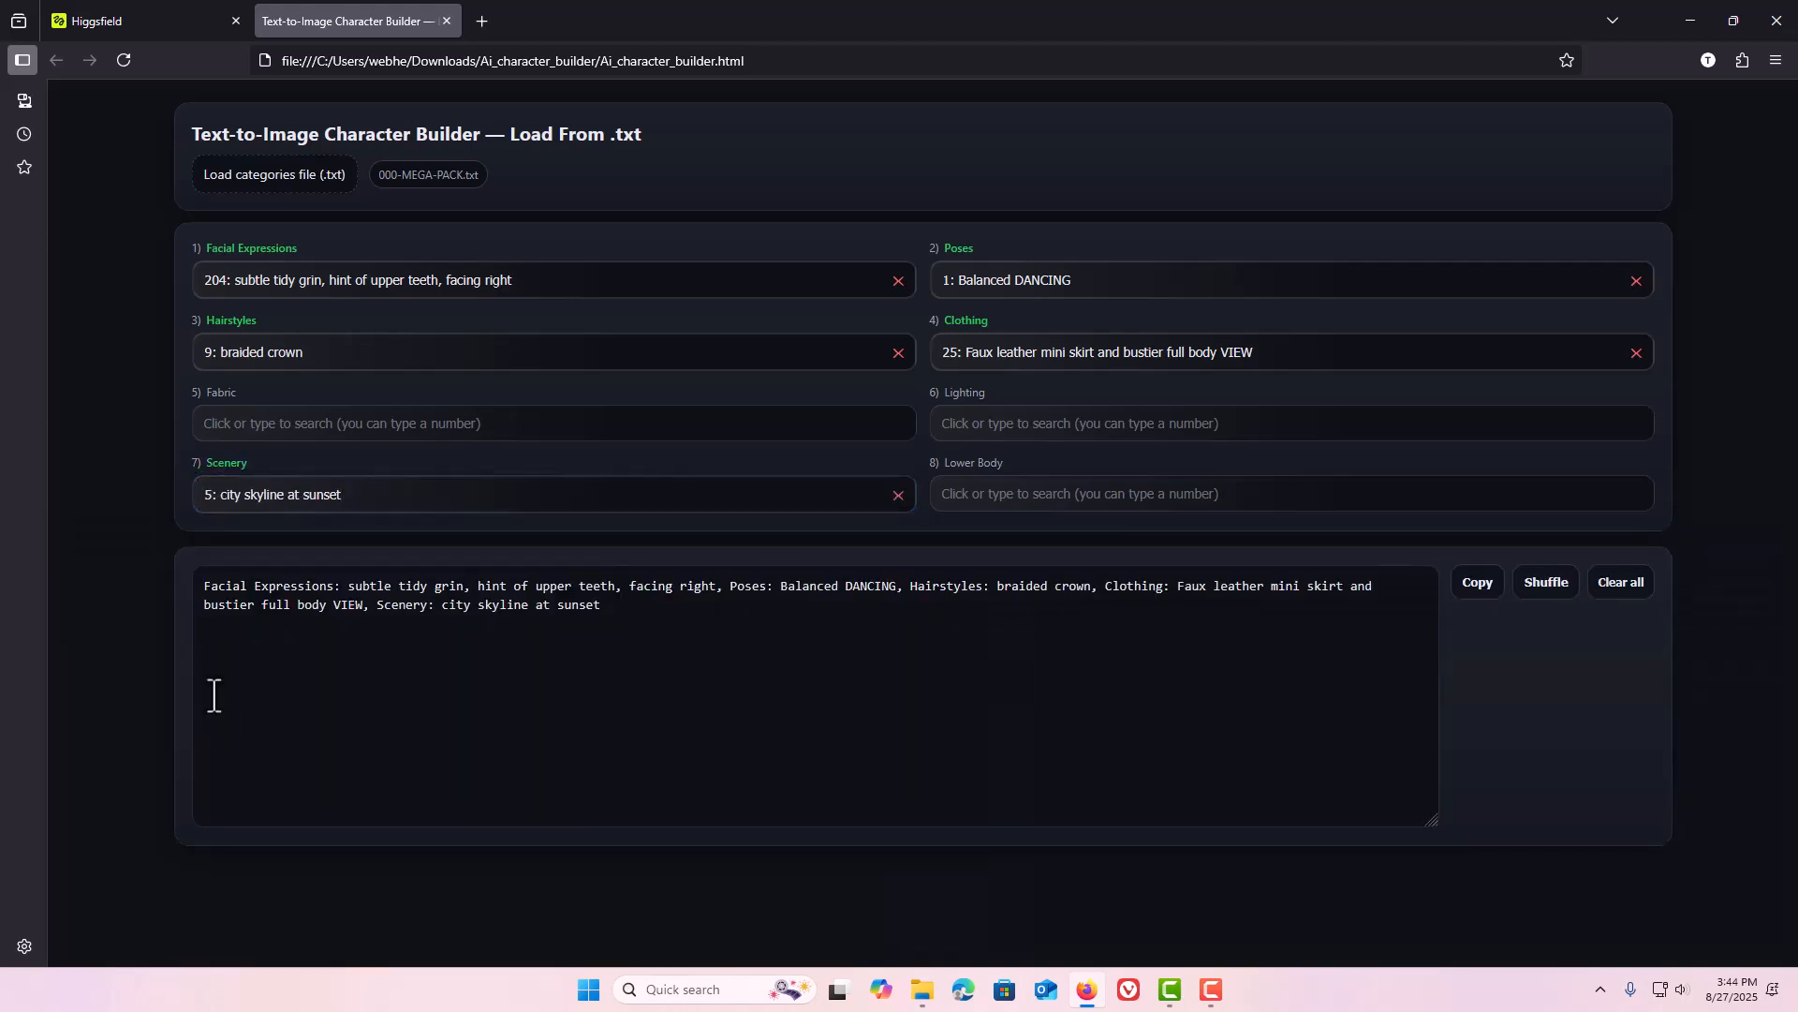
left_click(615, 616)
left_click_drag(614, 617, 201, 583)
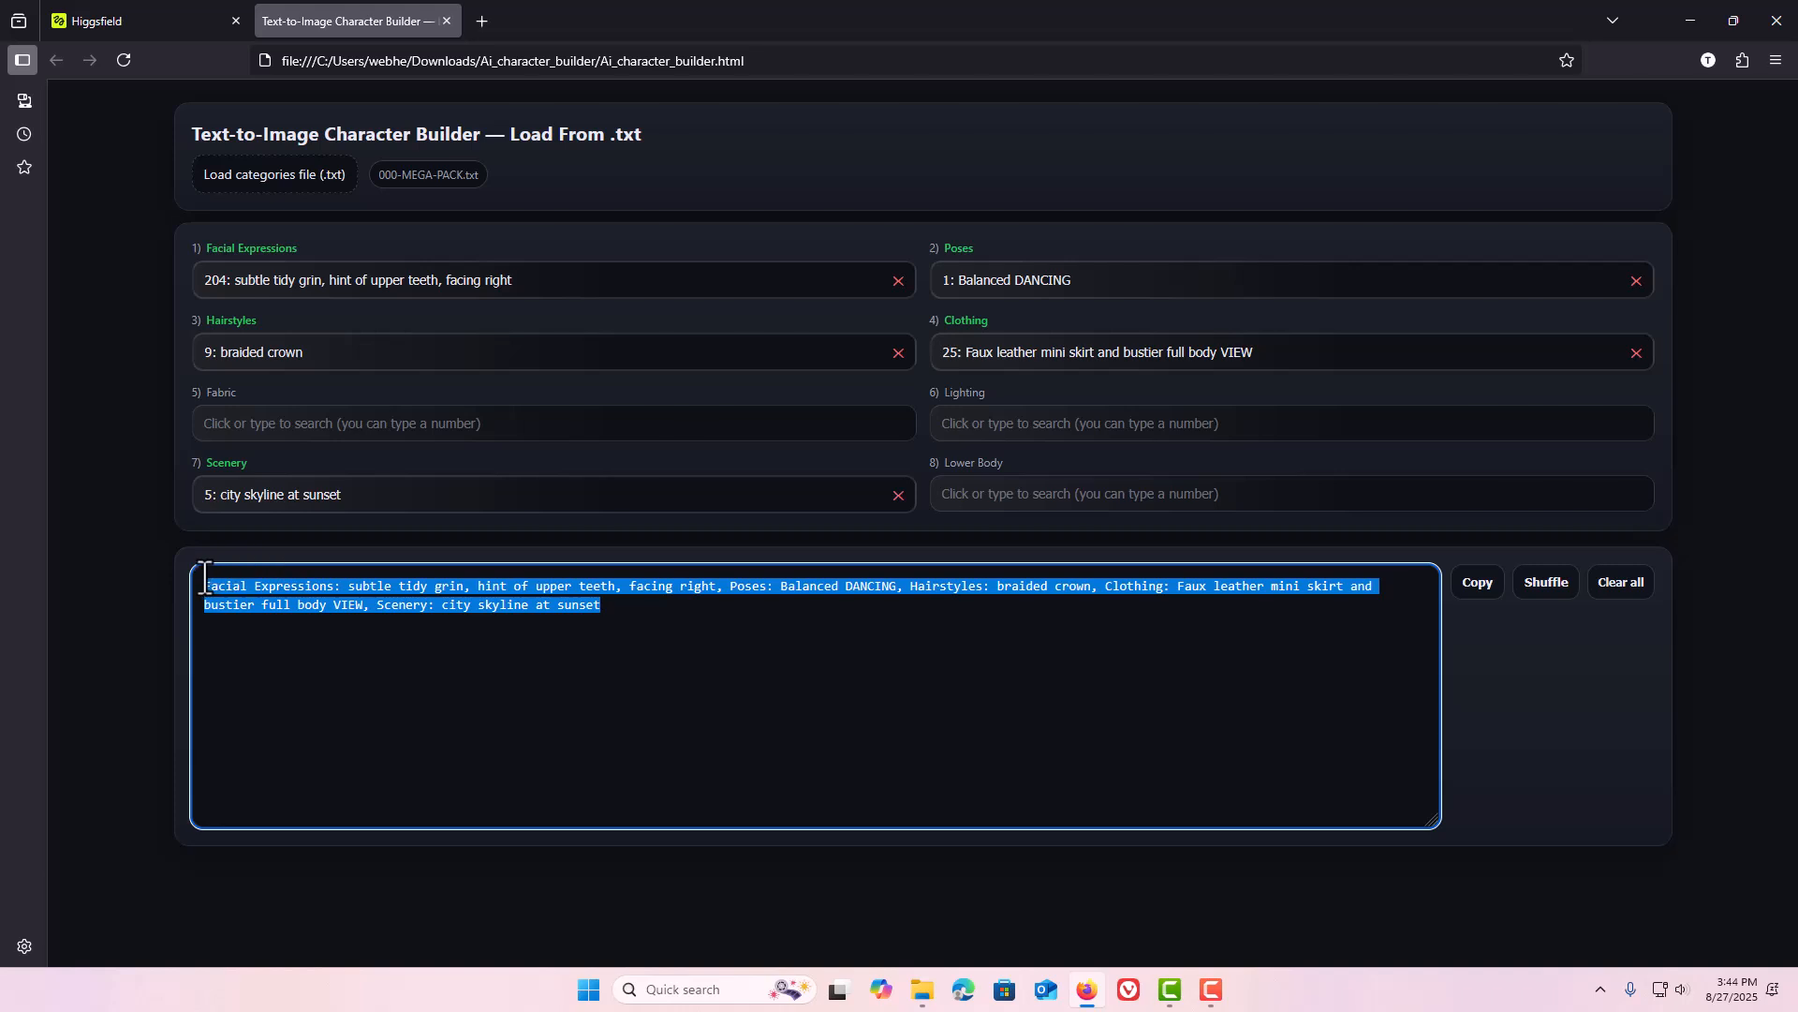
left_click(748, 709)
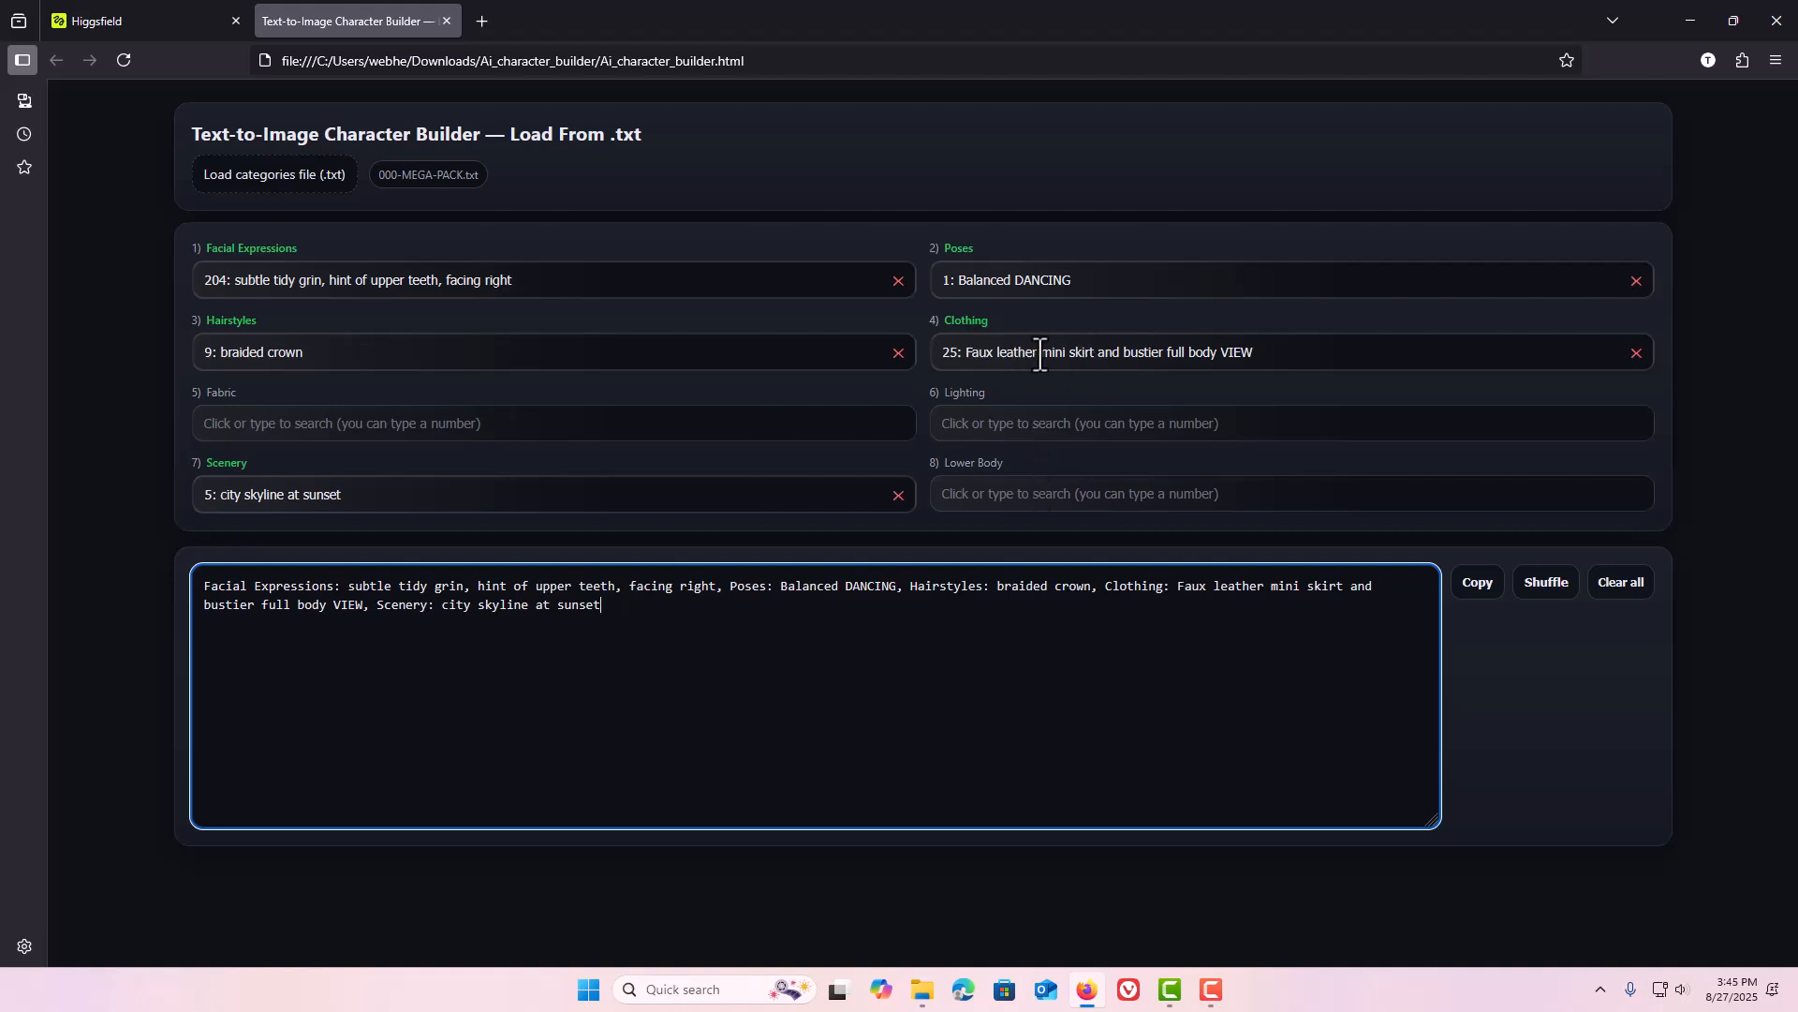
Copy the generated prompt and clear the Windows clipboard history.
left_click(1034, 495)
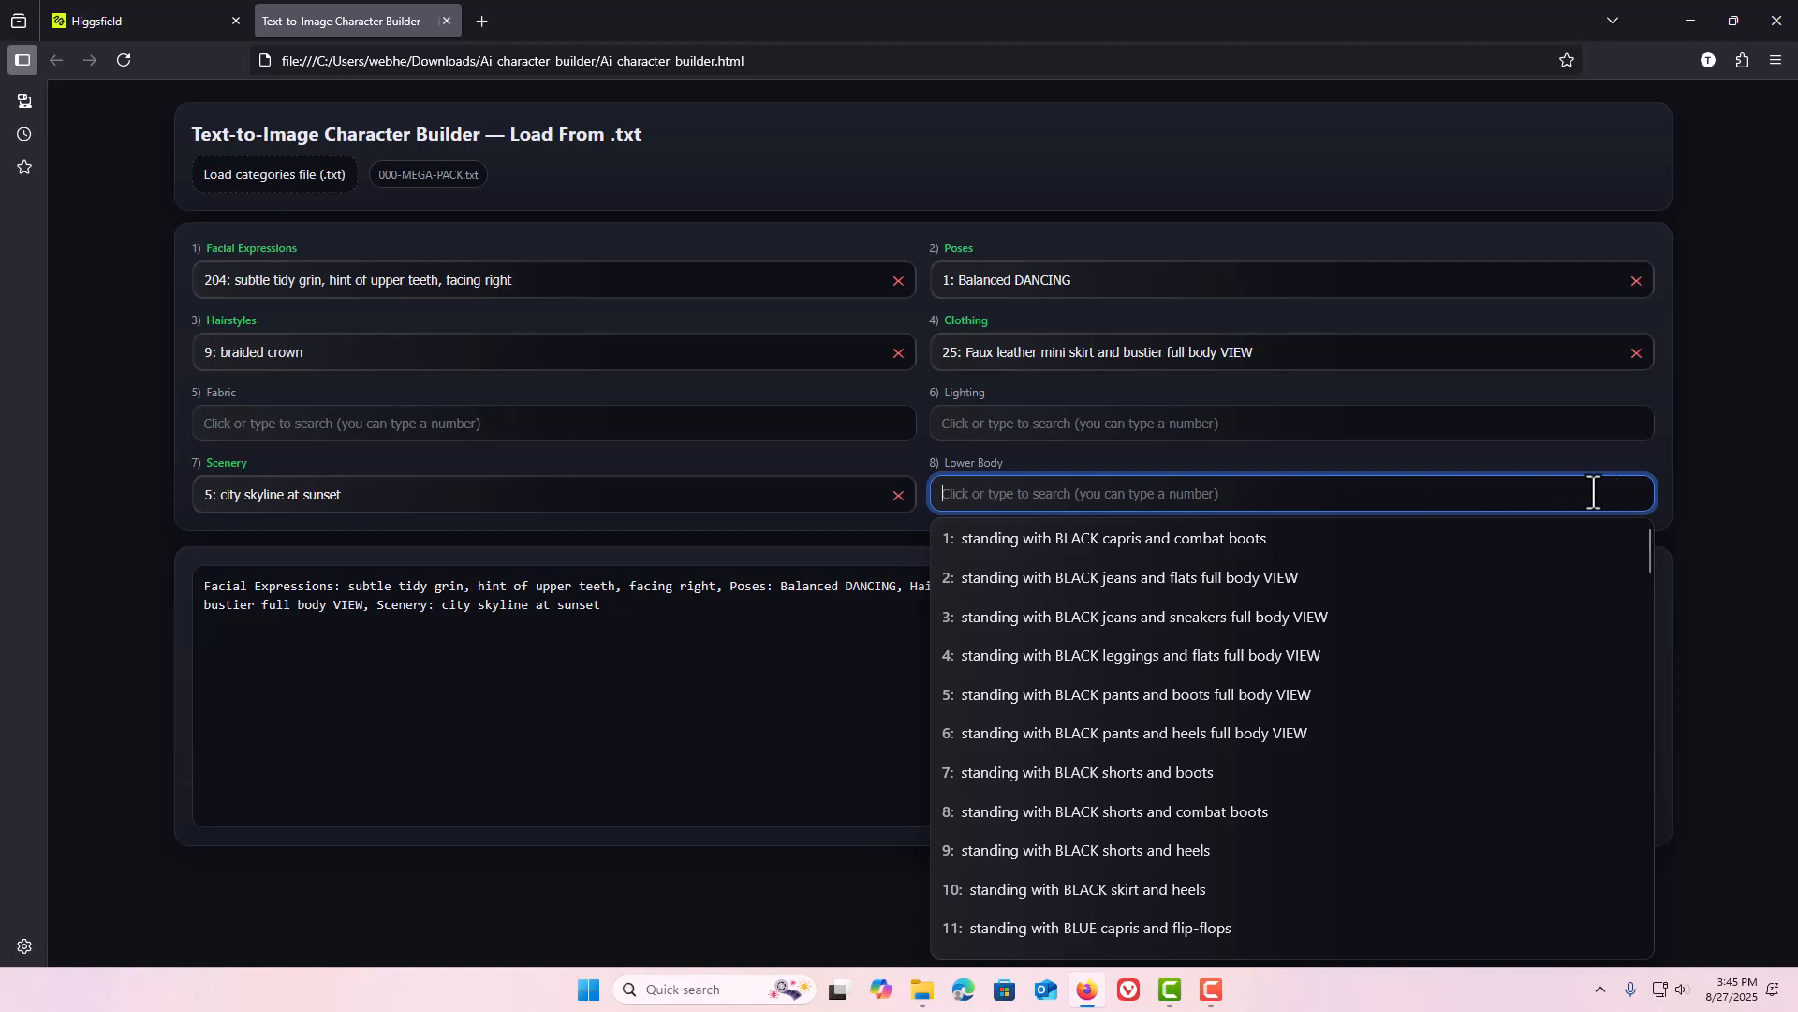
left_click(1689, 494)
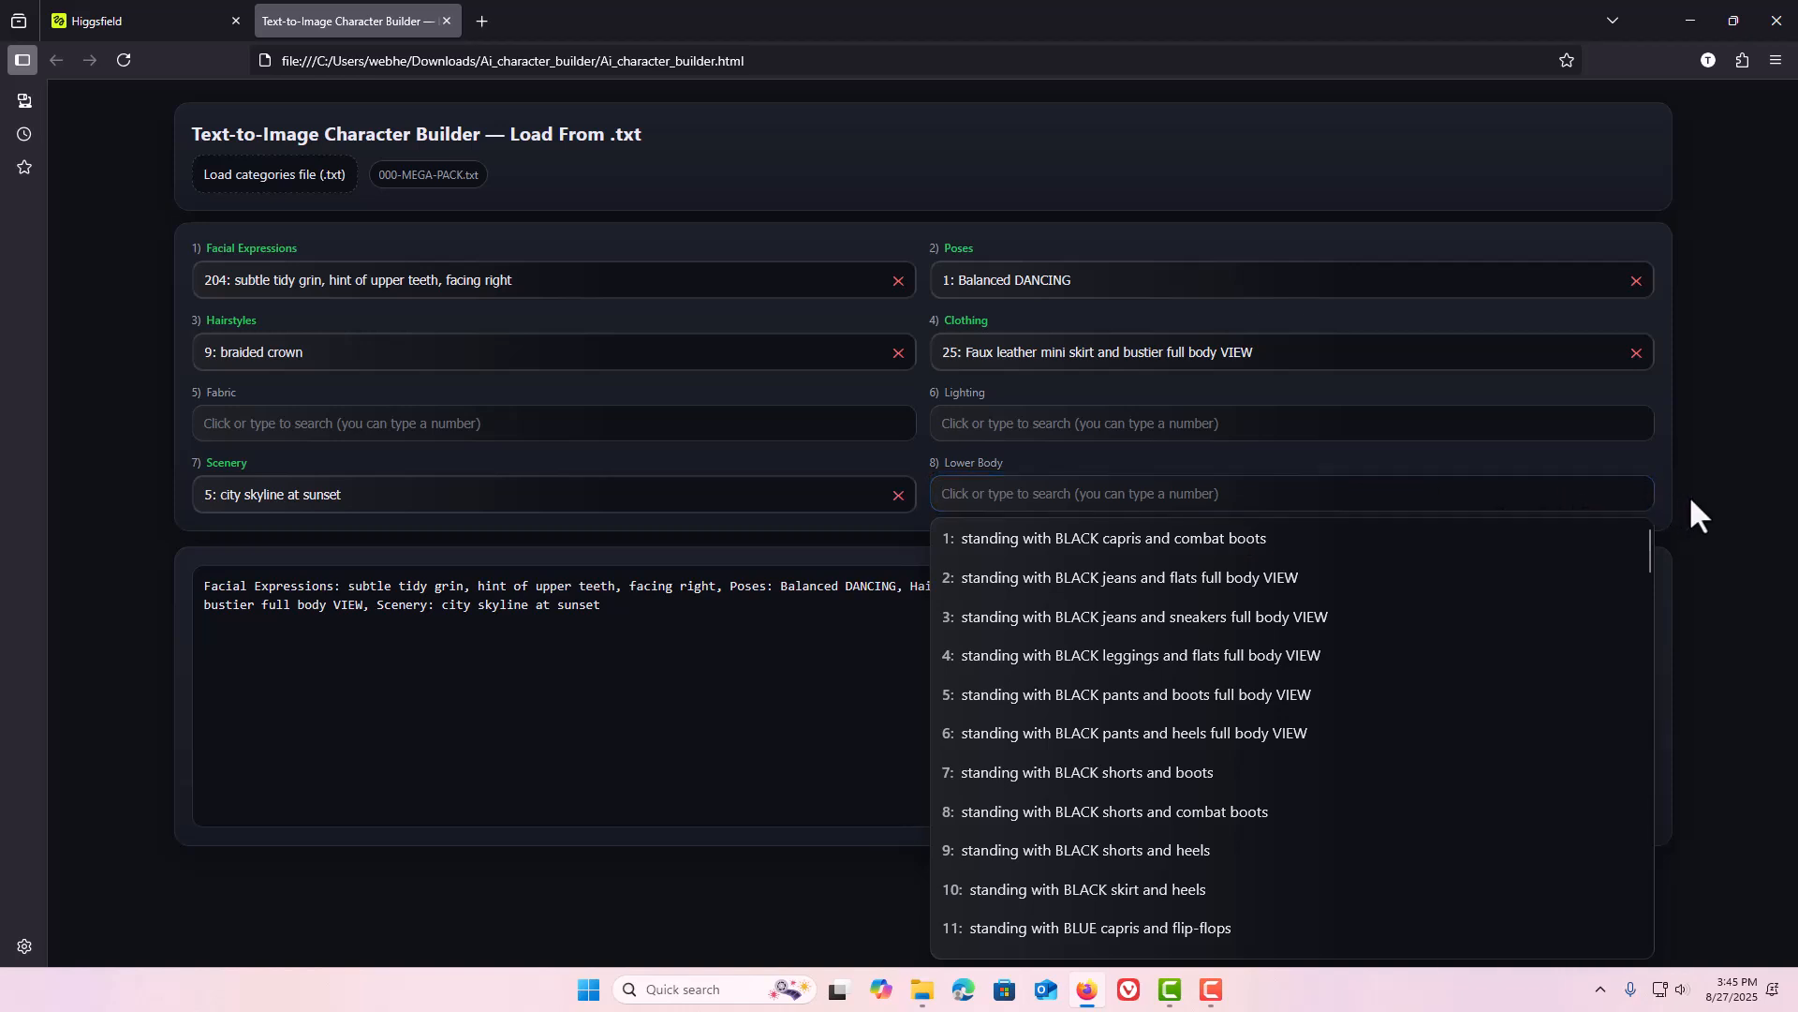
left_click(1475, 586)
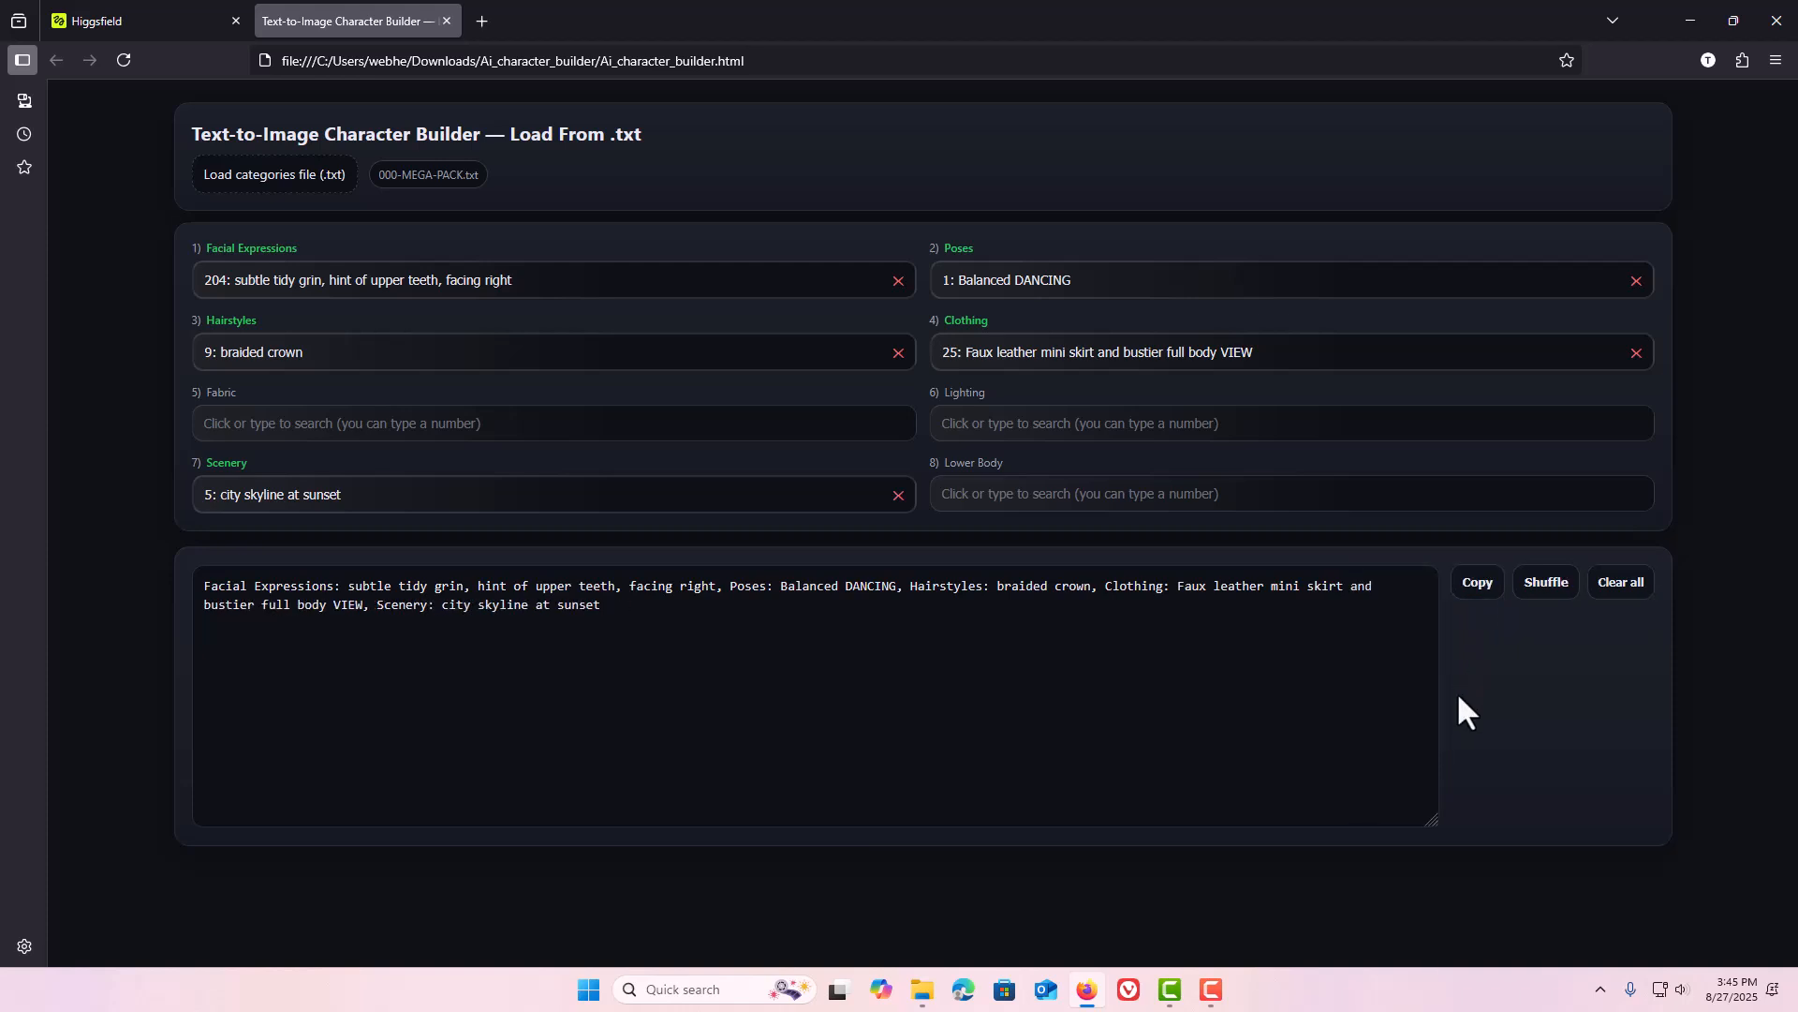
key("super+v")
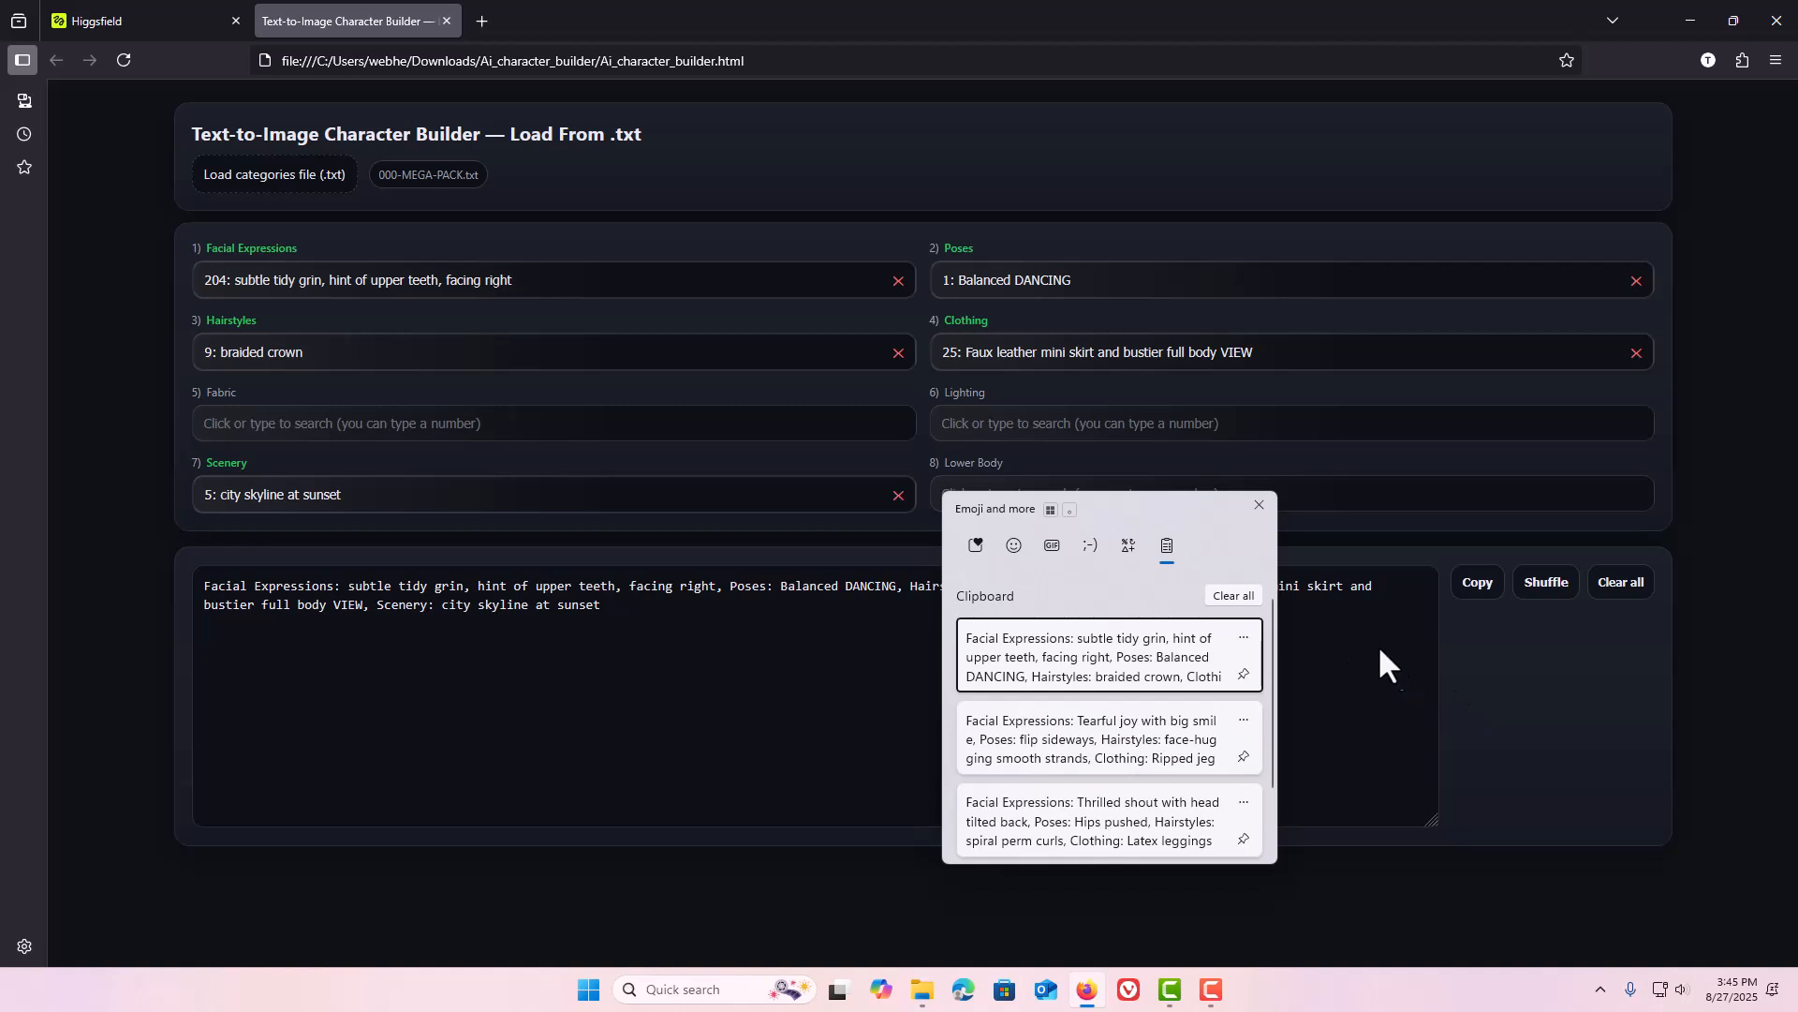
left_click(1238, 596)
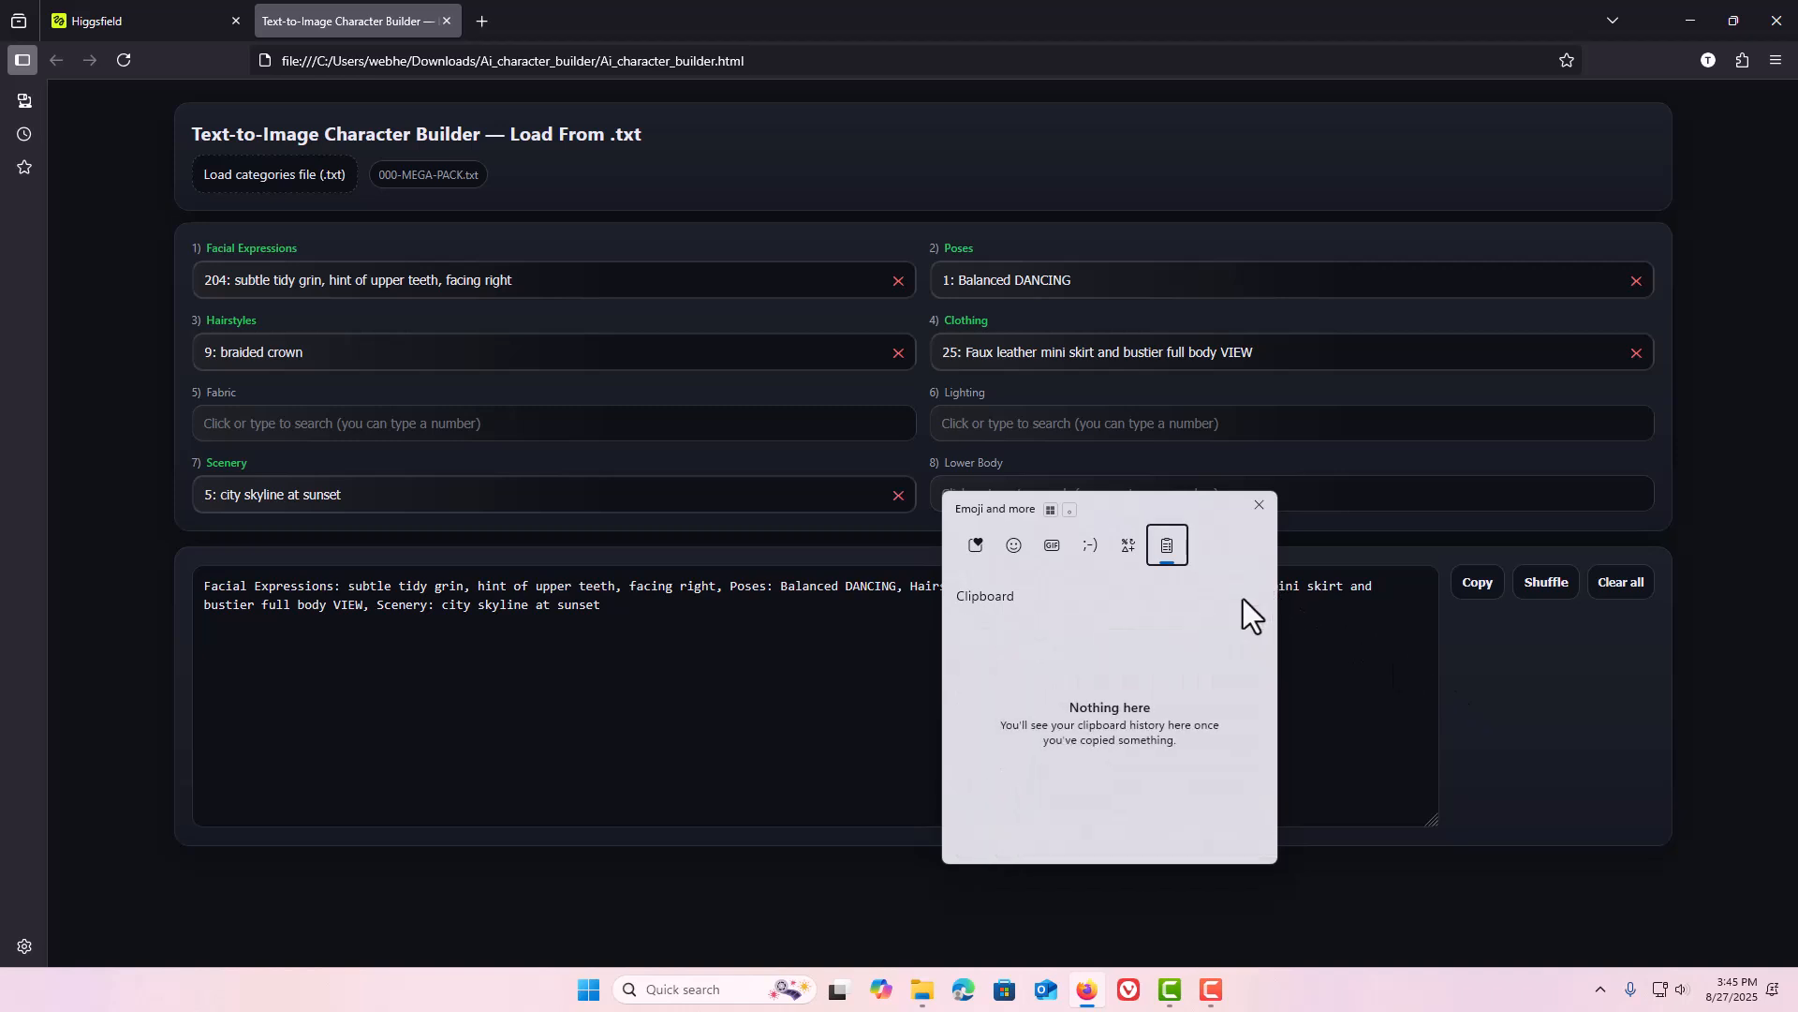
left_click(1256, 503)
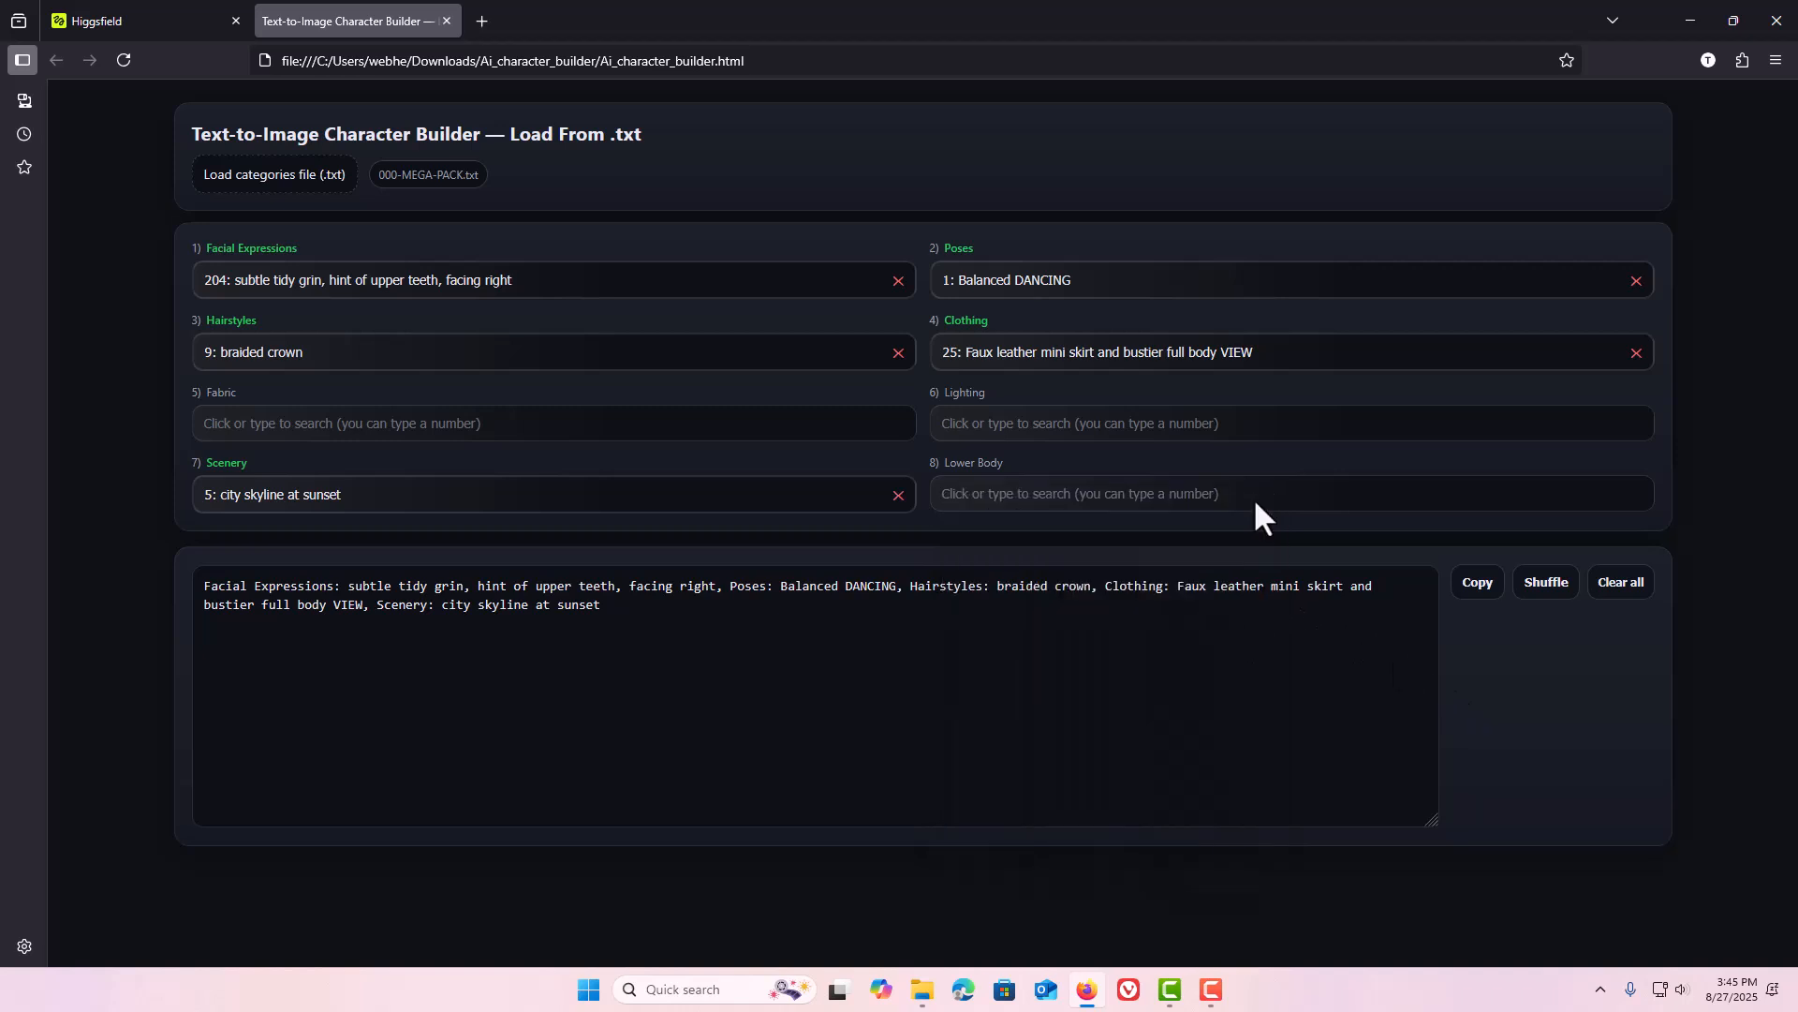
Copy the prompt again and open the clipboard history to check it.
left_click(1467, 591)
key("super+v")
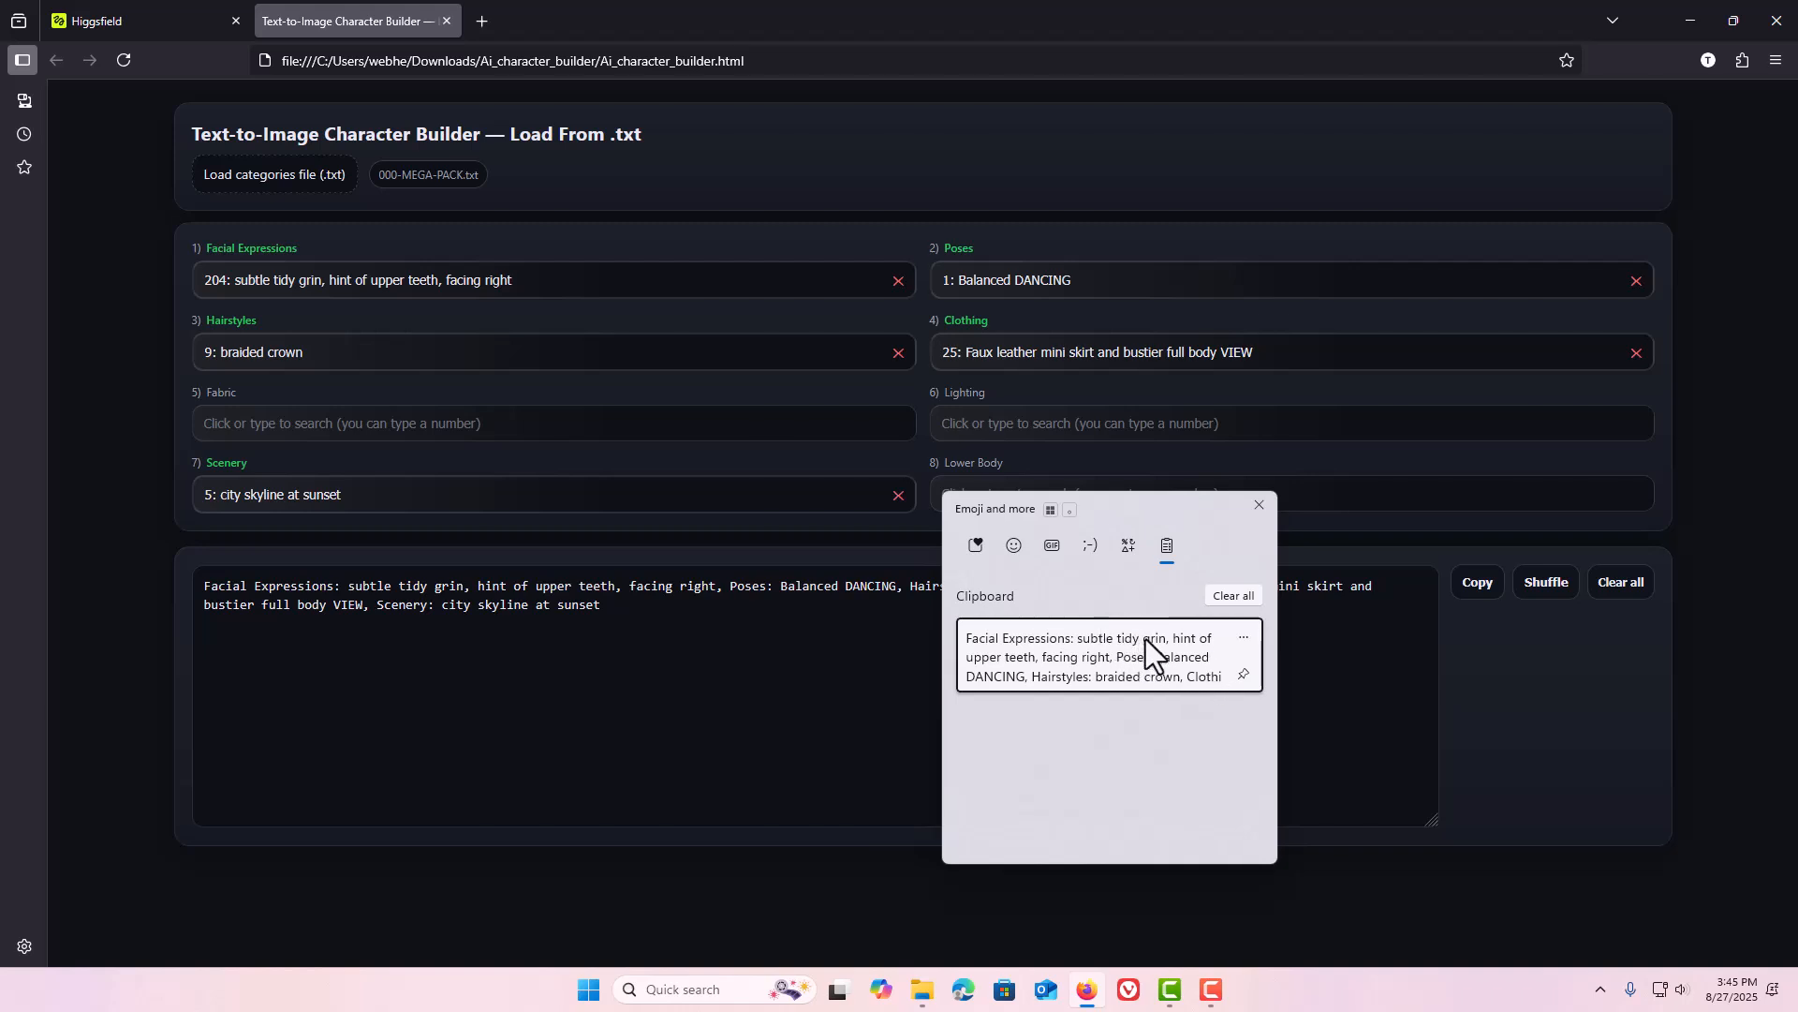
left_click(1358, 665)
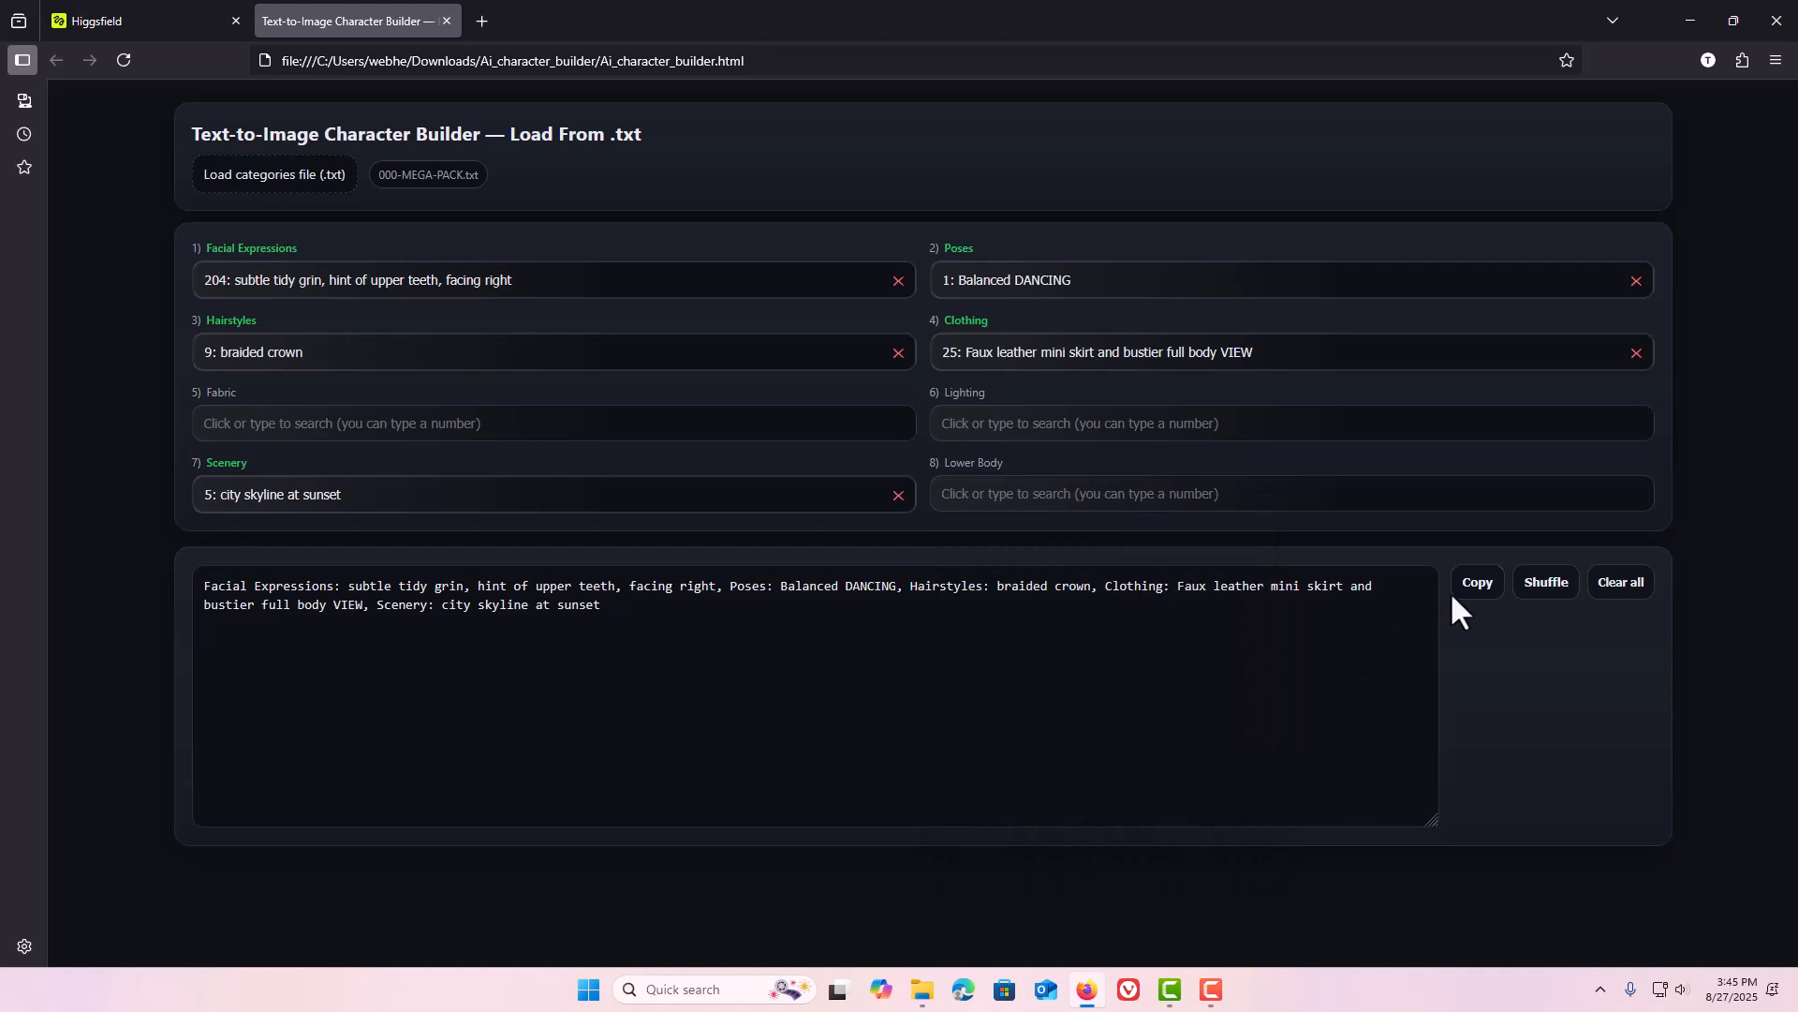
Shuffle all category choices four times.
left_click(1541, 587)
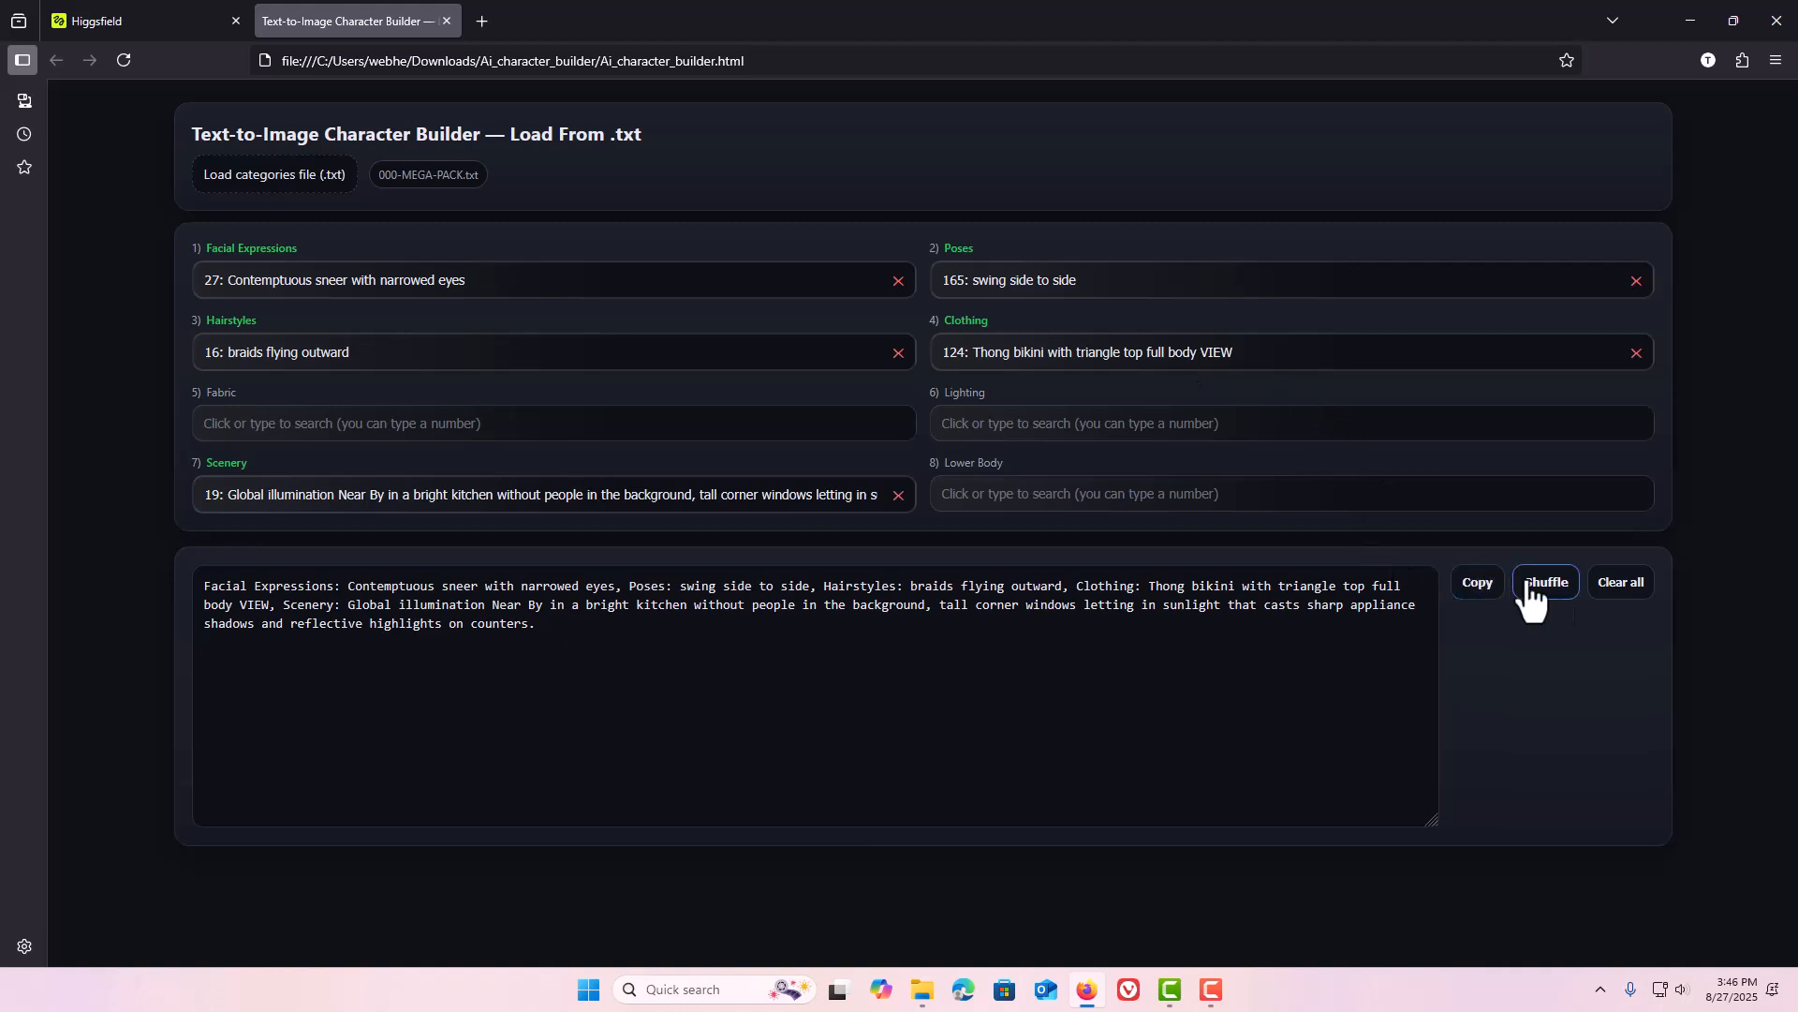
left_click(1557, 590)
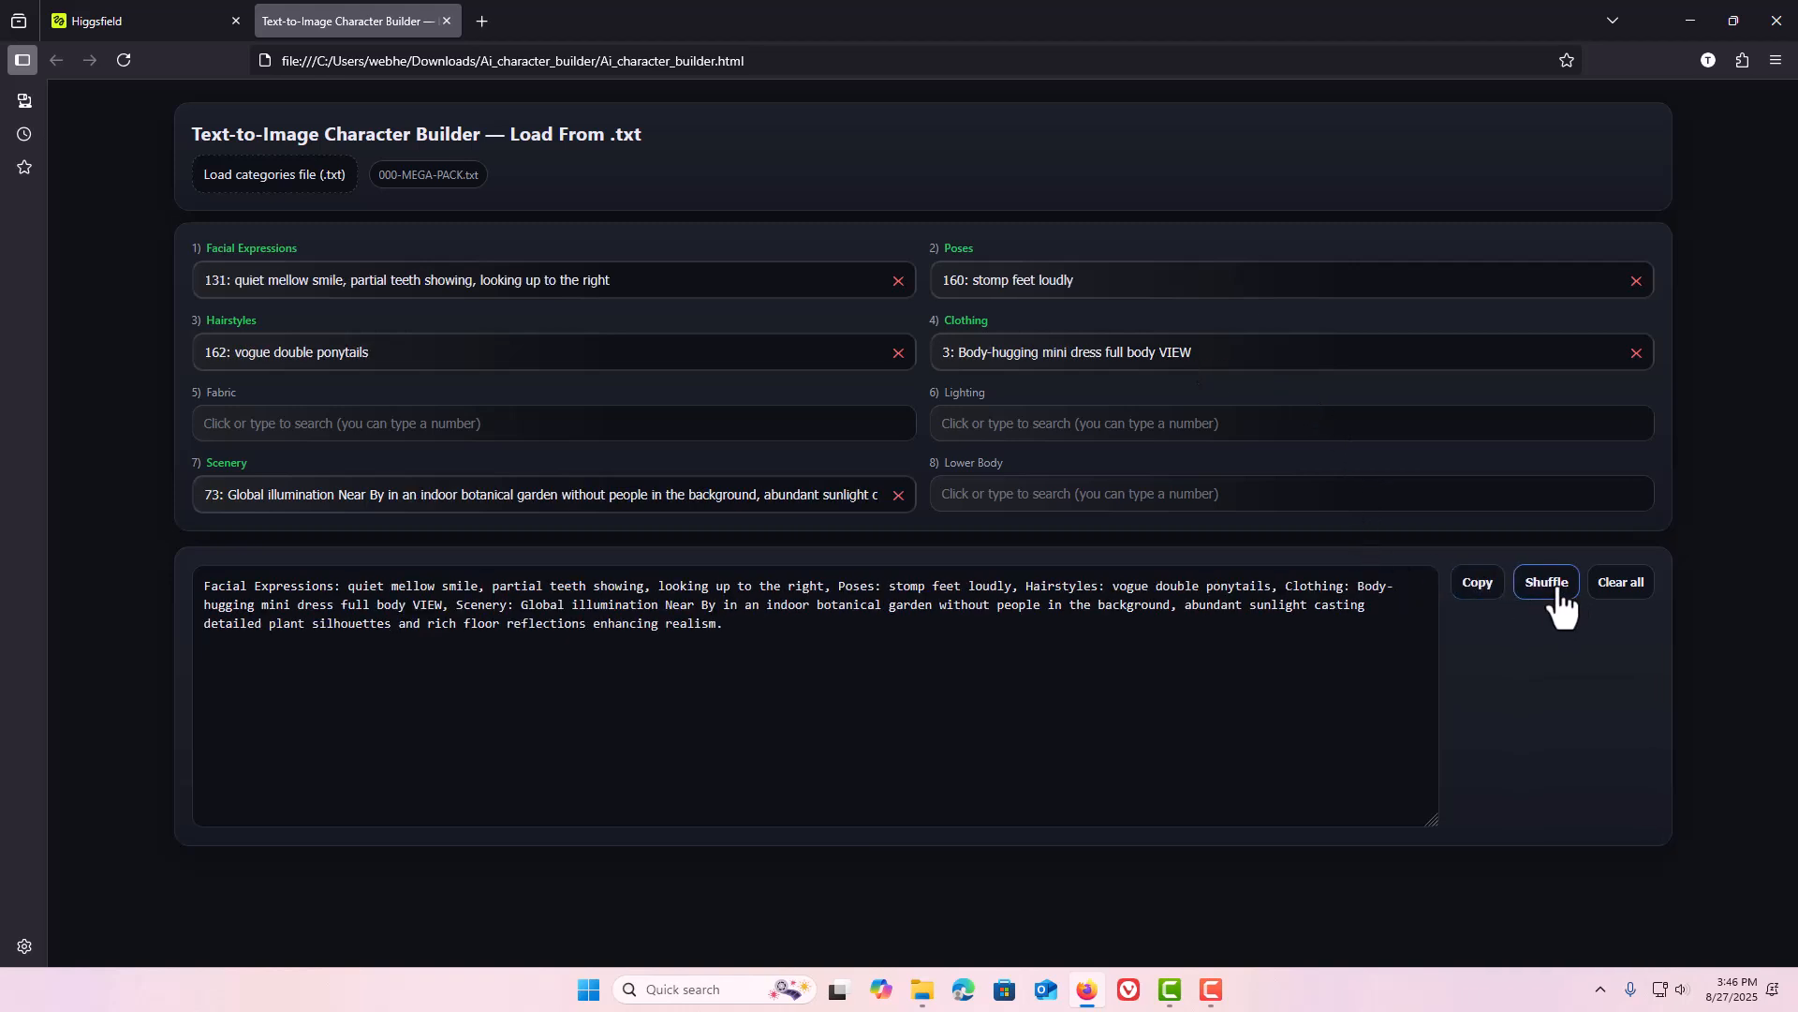
left_click(1557, 592)
left_click(1559, 592)
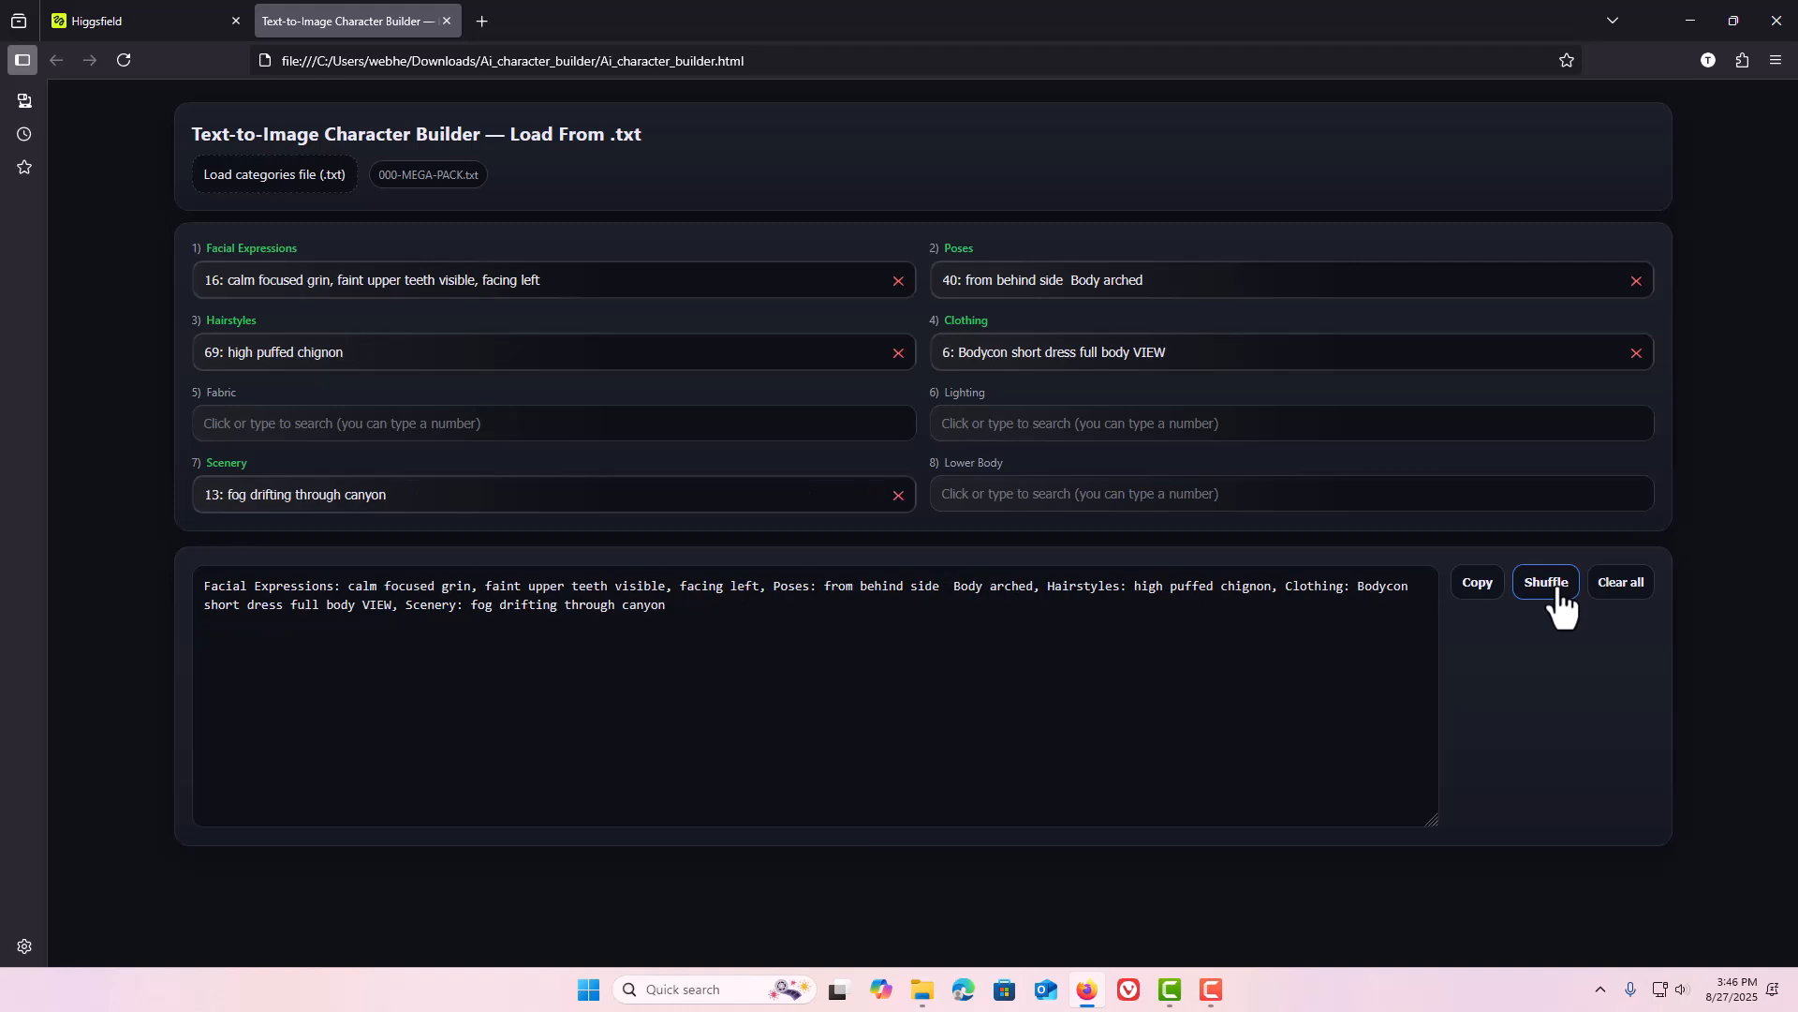
Copy the shuffled prompt, view it in clipboard history, and switch to the Higgsfield tab.
left_click(1466, 582)
left_click(1466, 584)
key("super+v")
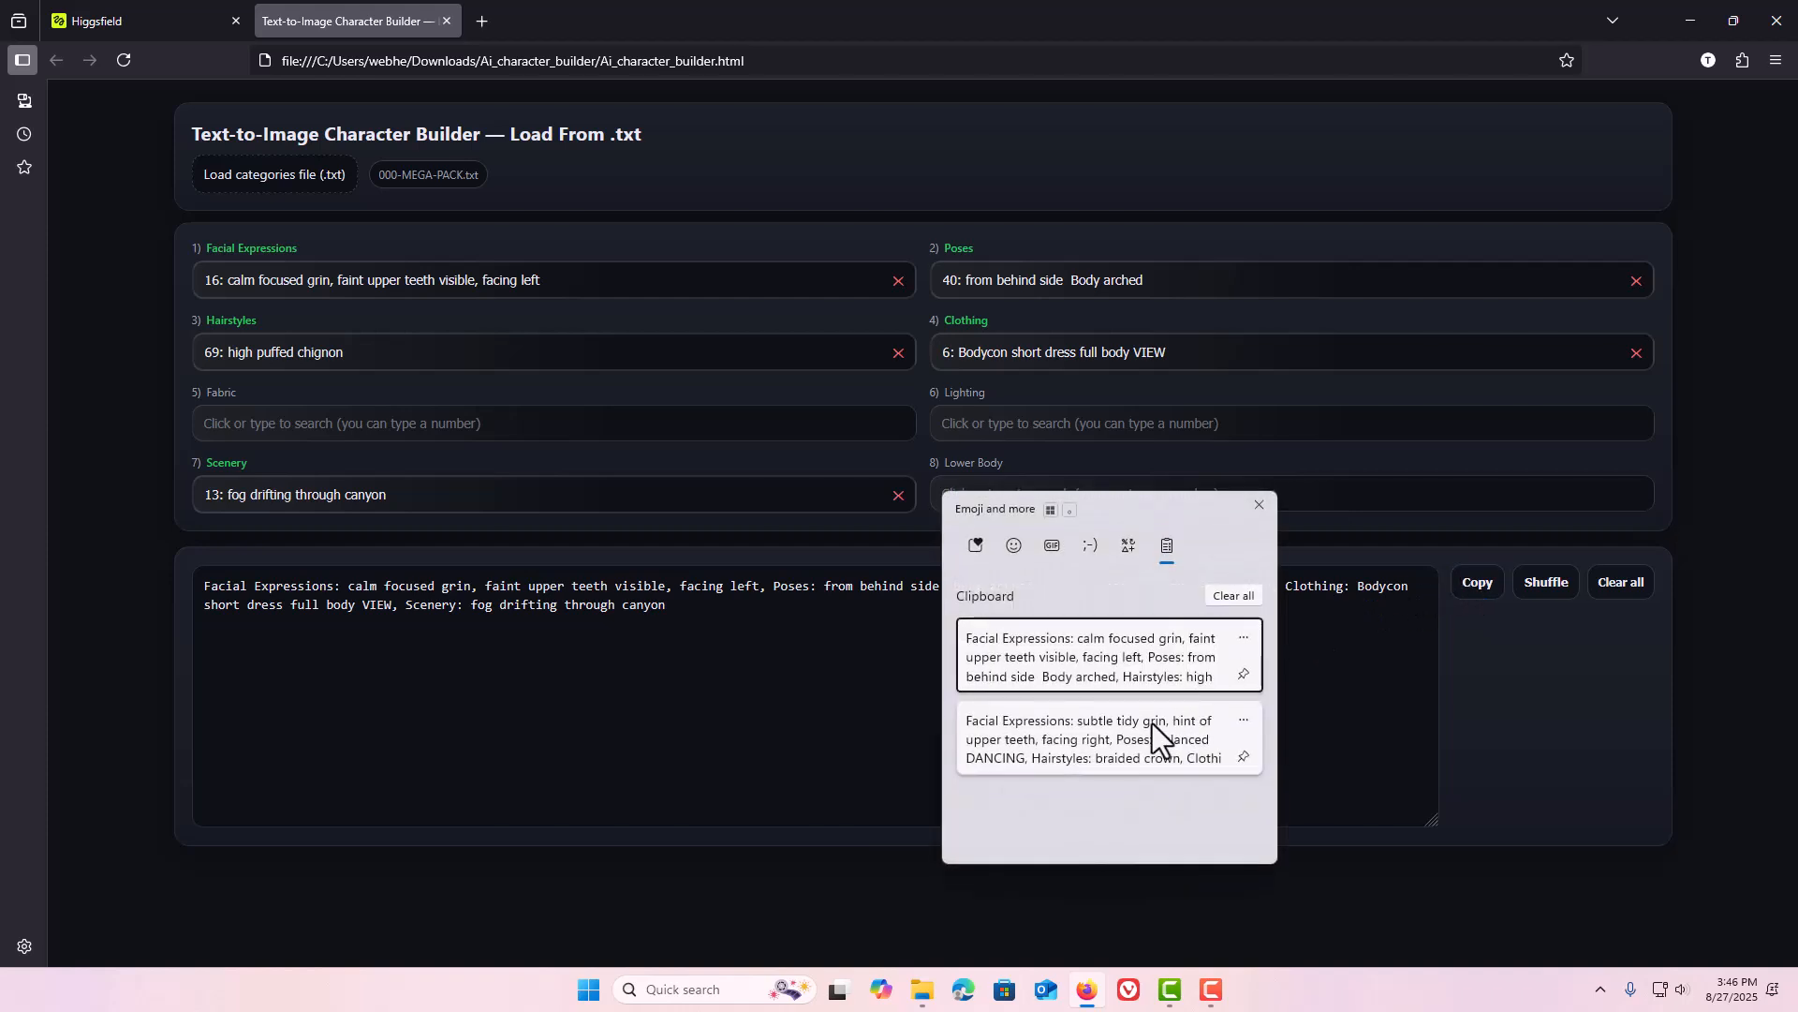
left_click(1259, 504)
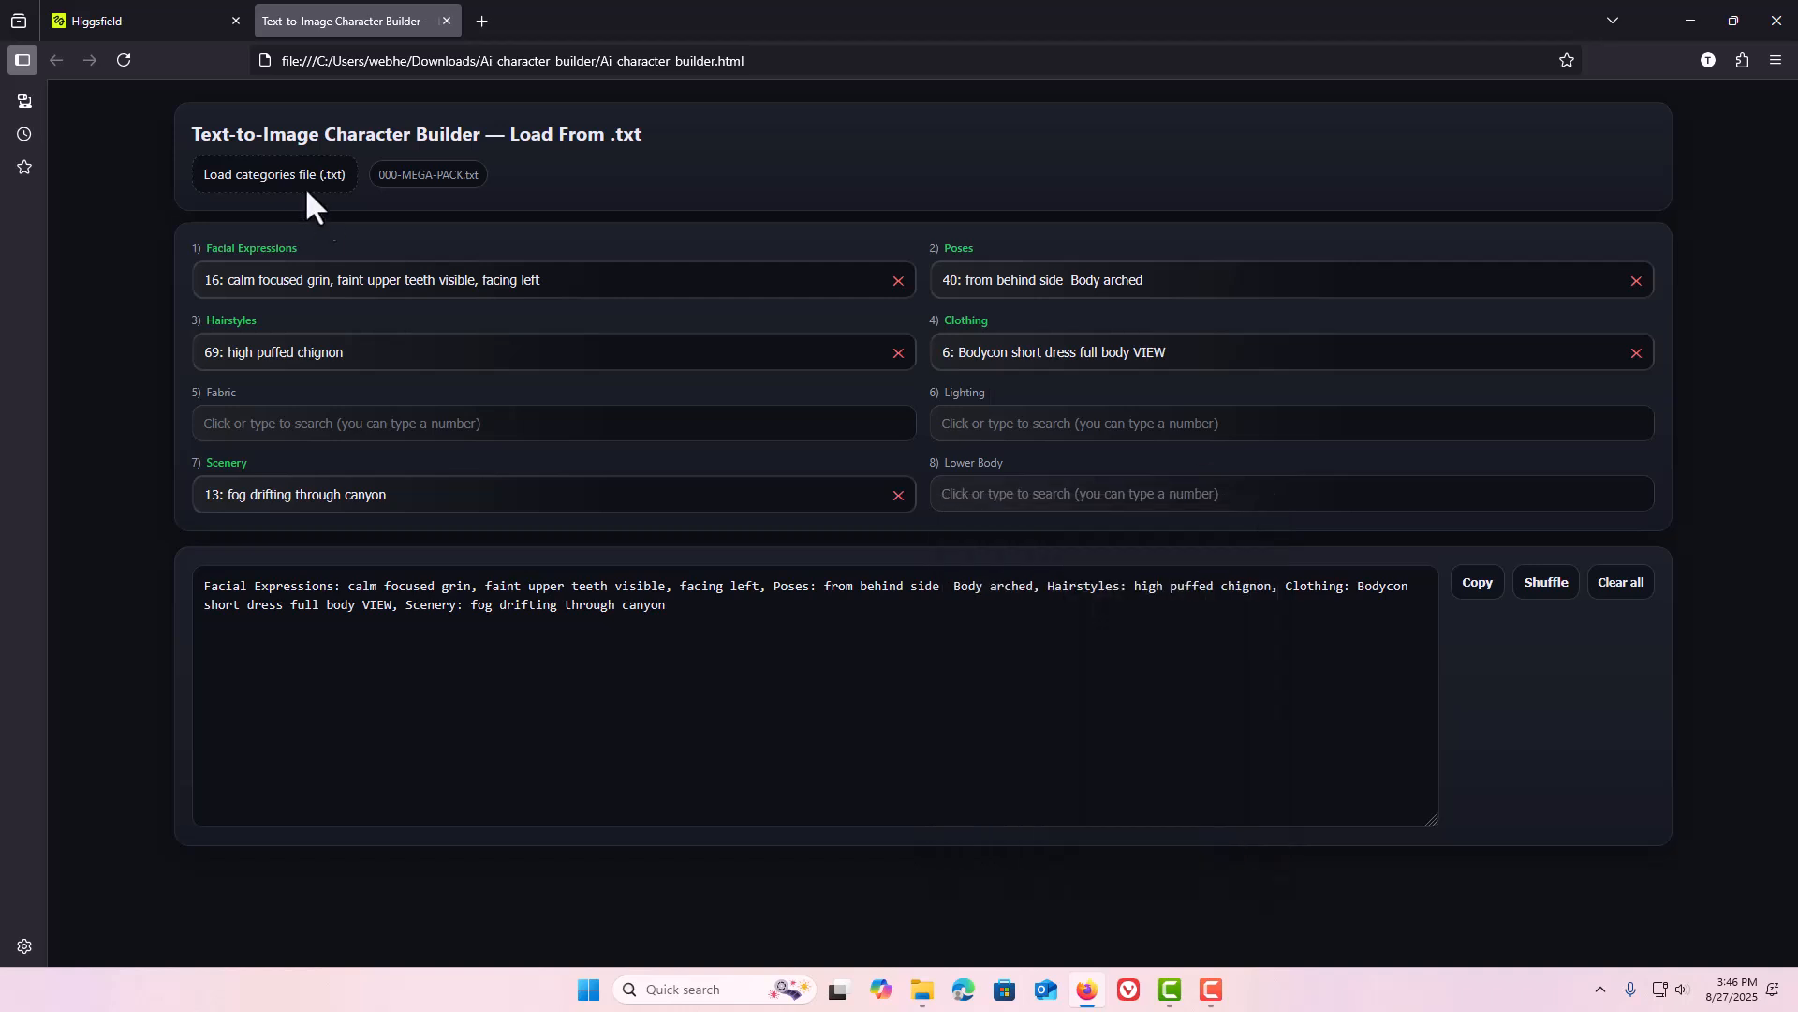
left_click(143, 25)
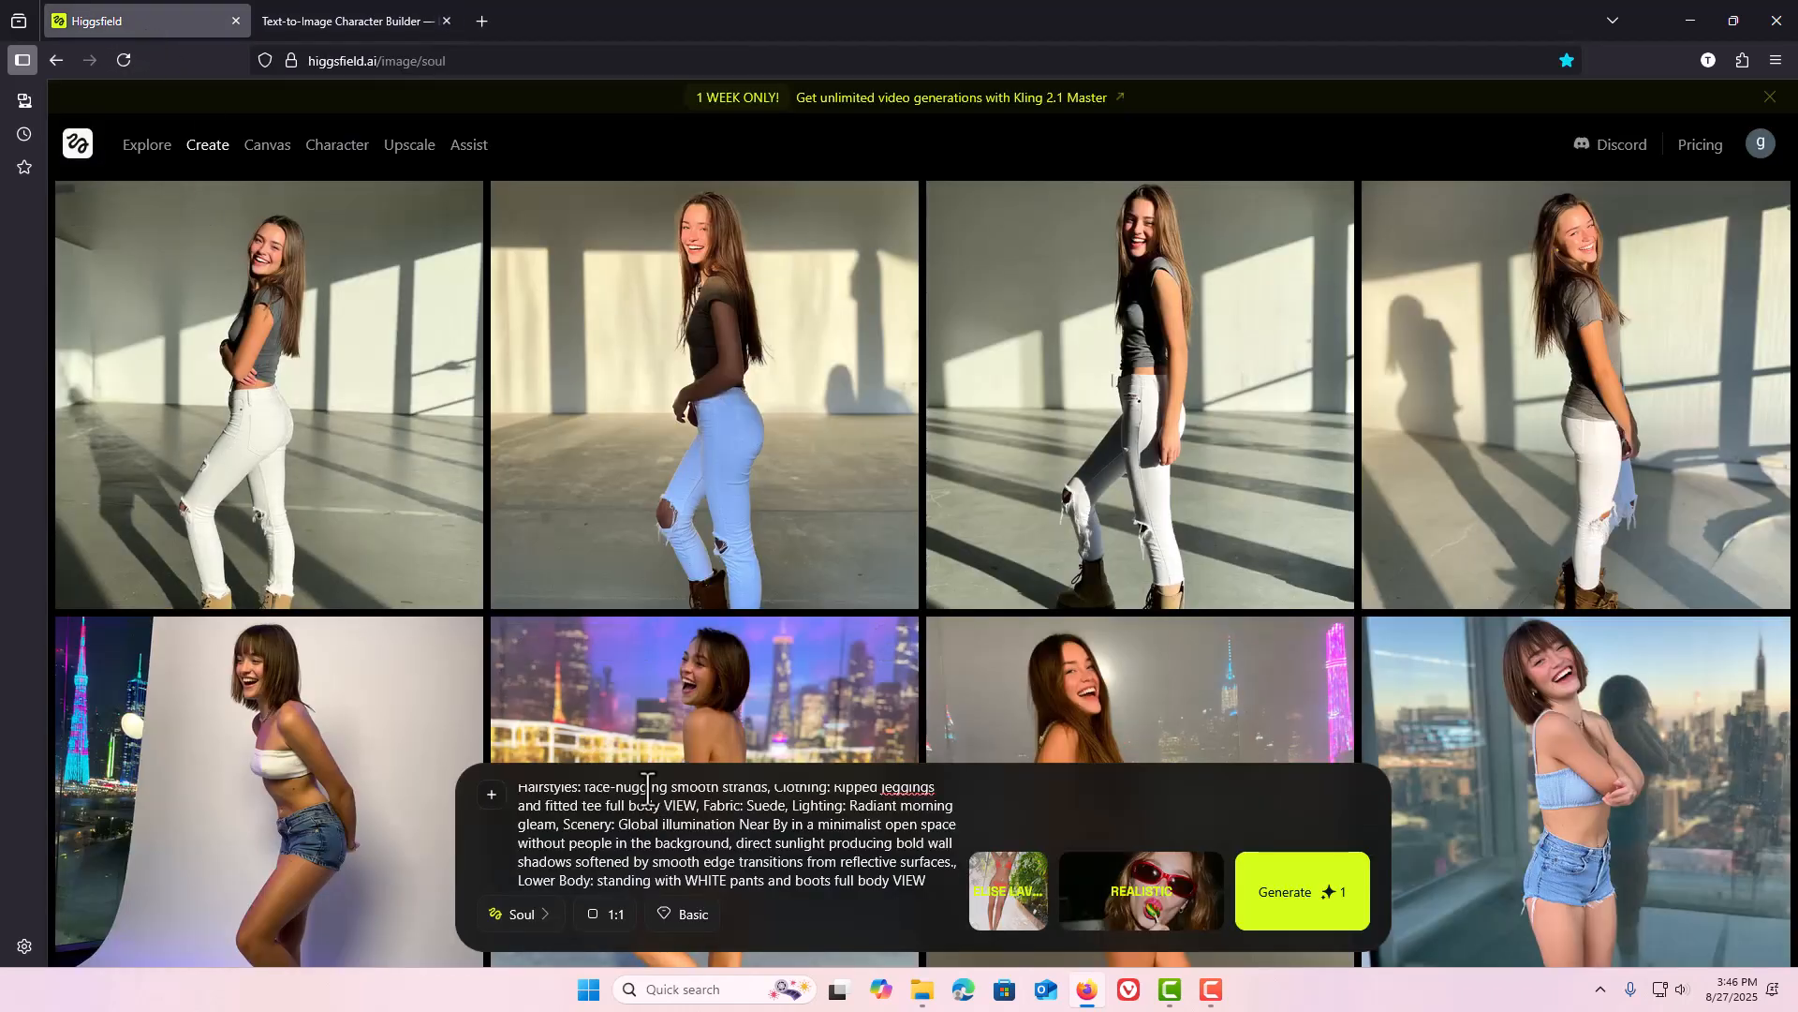
Replace the Higgsfield prompt with "a women" followed by the pasted character prompt.
triple_click(681, 845)
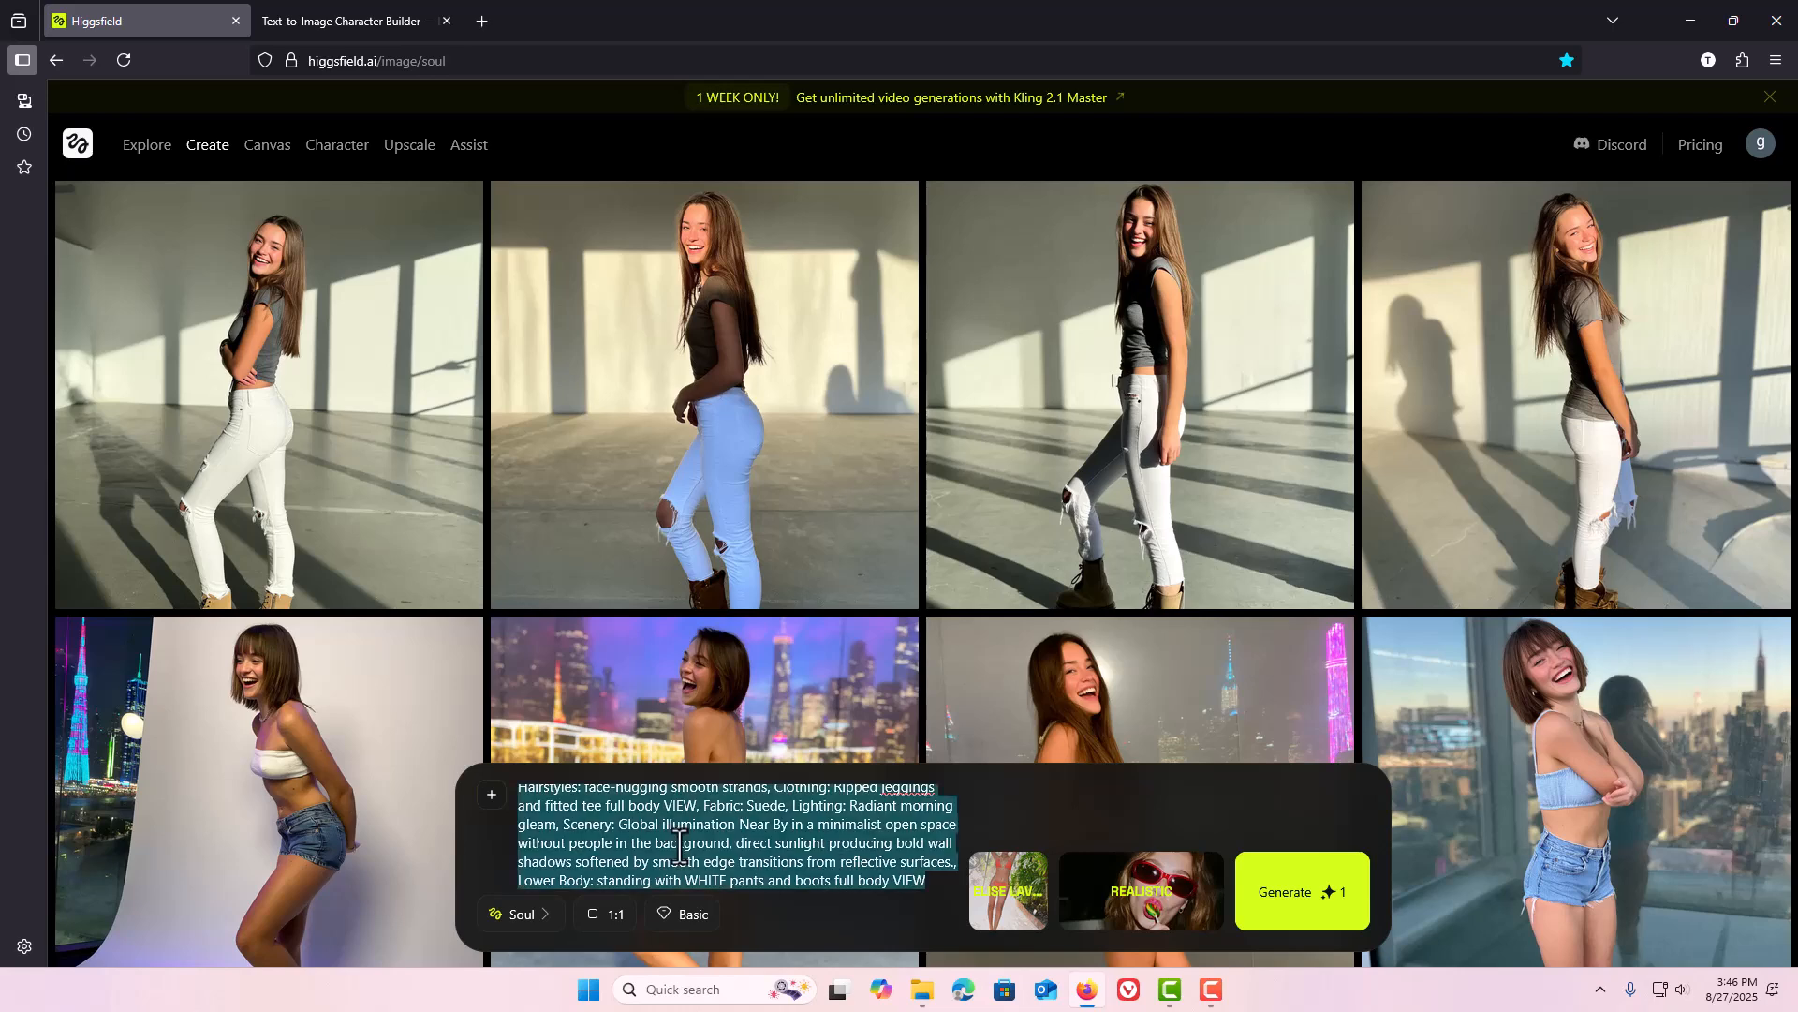
type("a w")
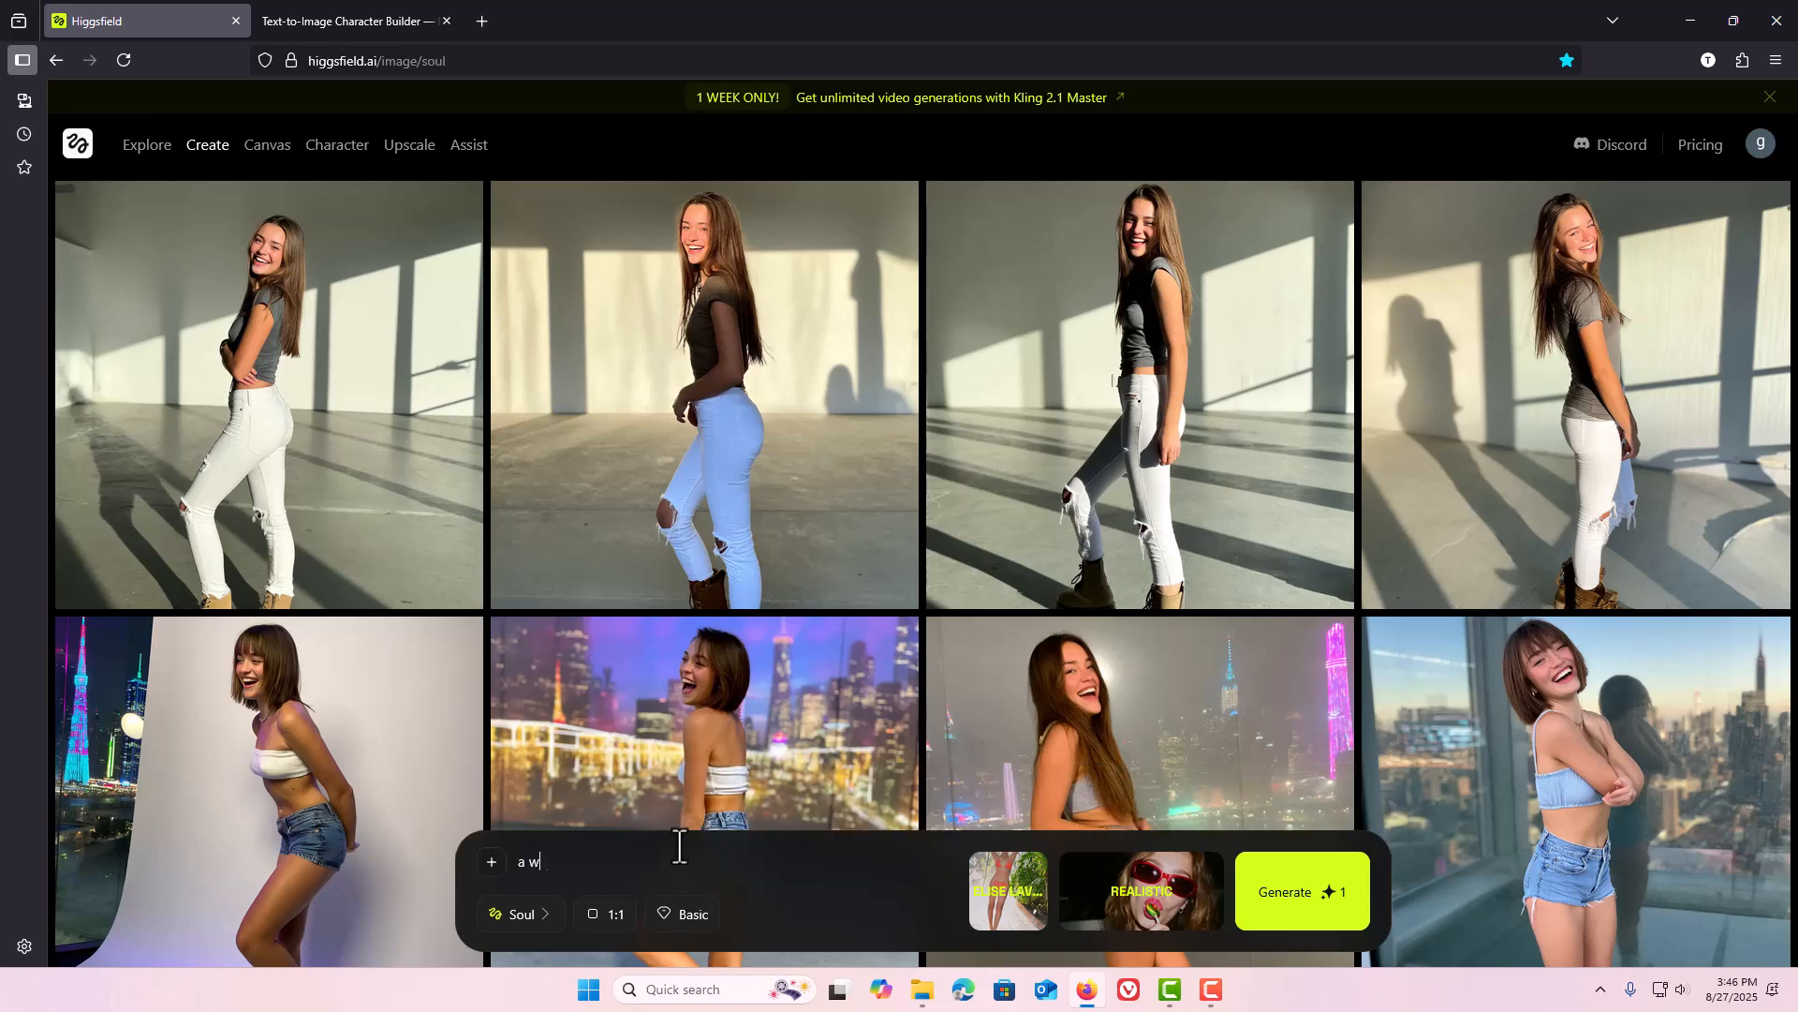
type("omen")
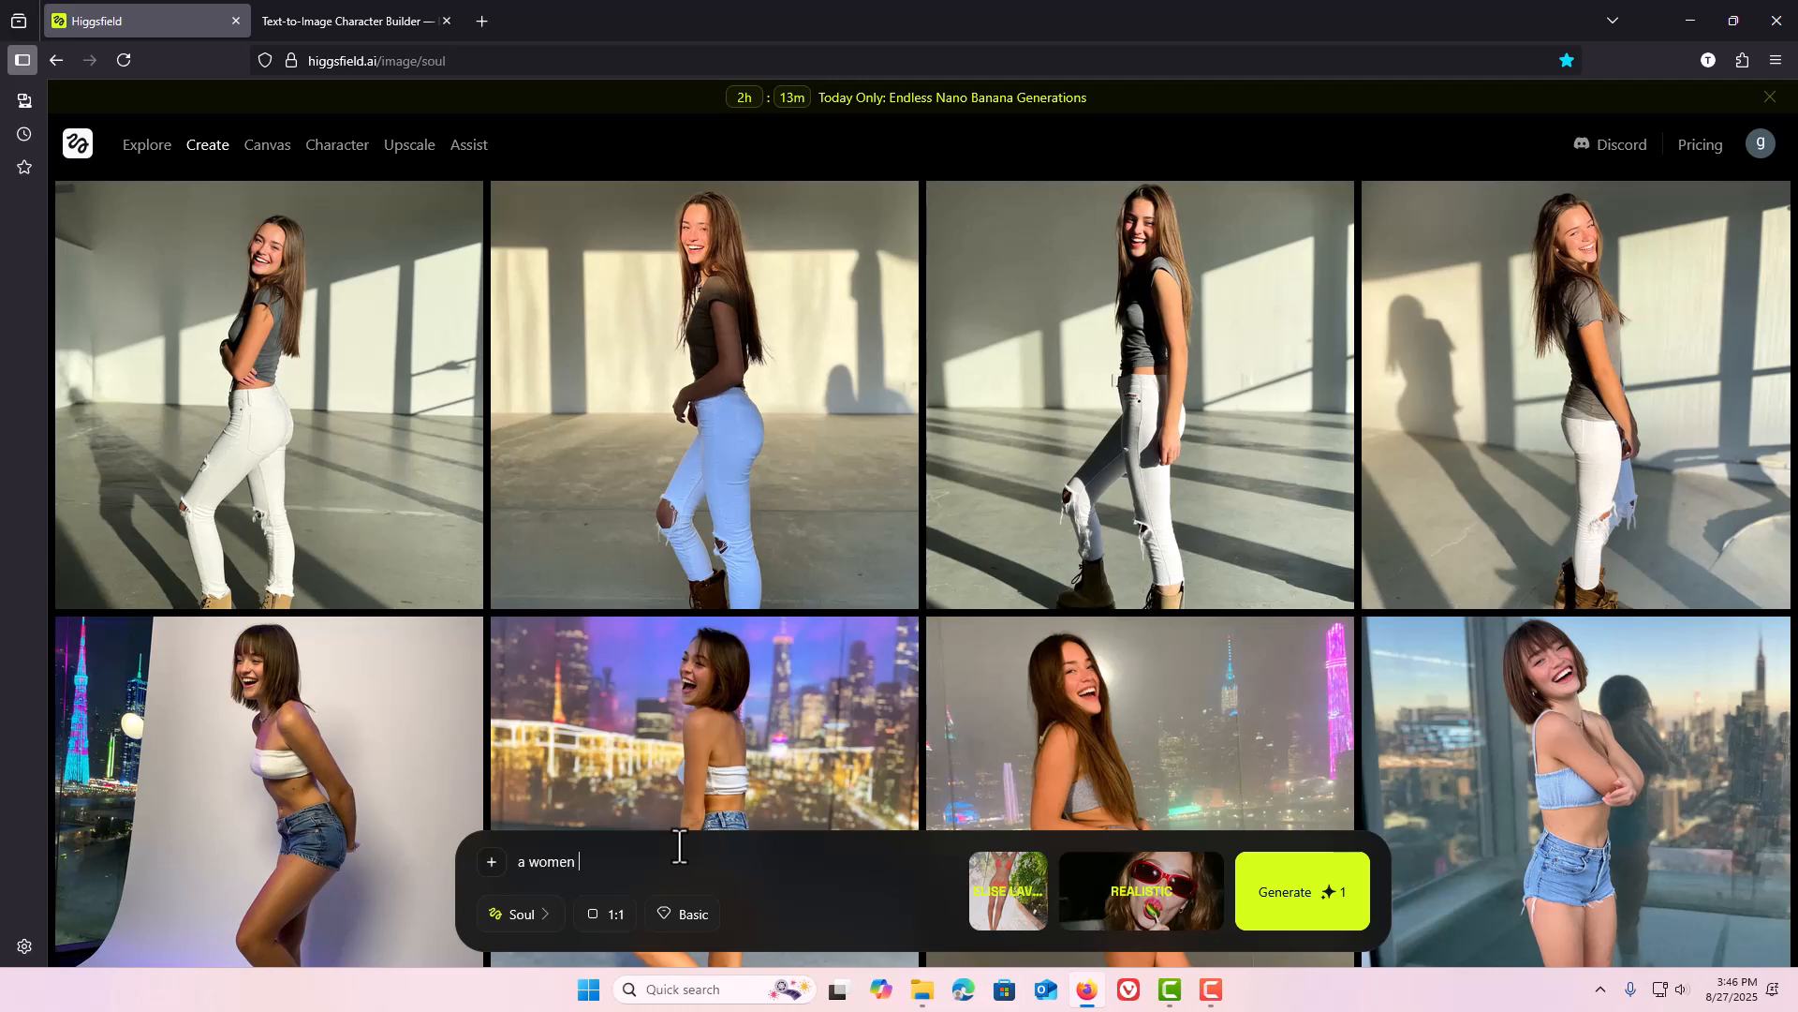
key("ctrl+v")
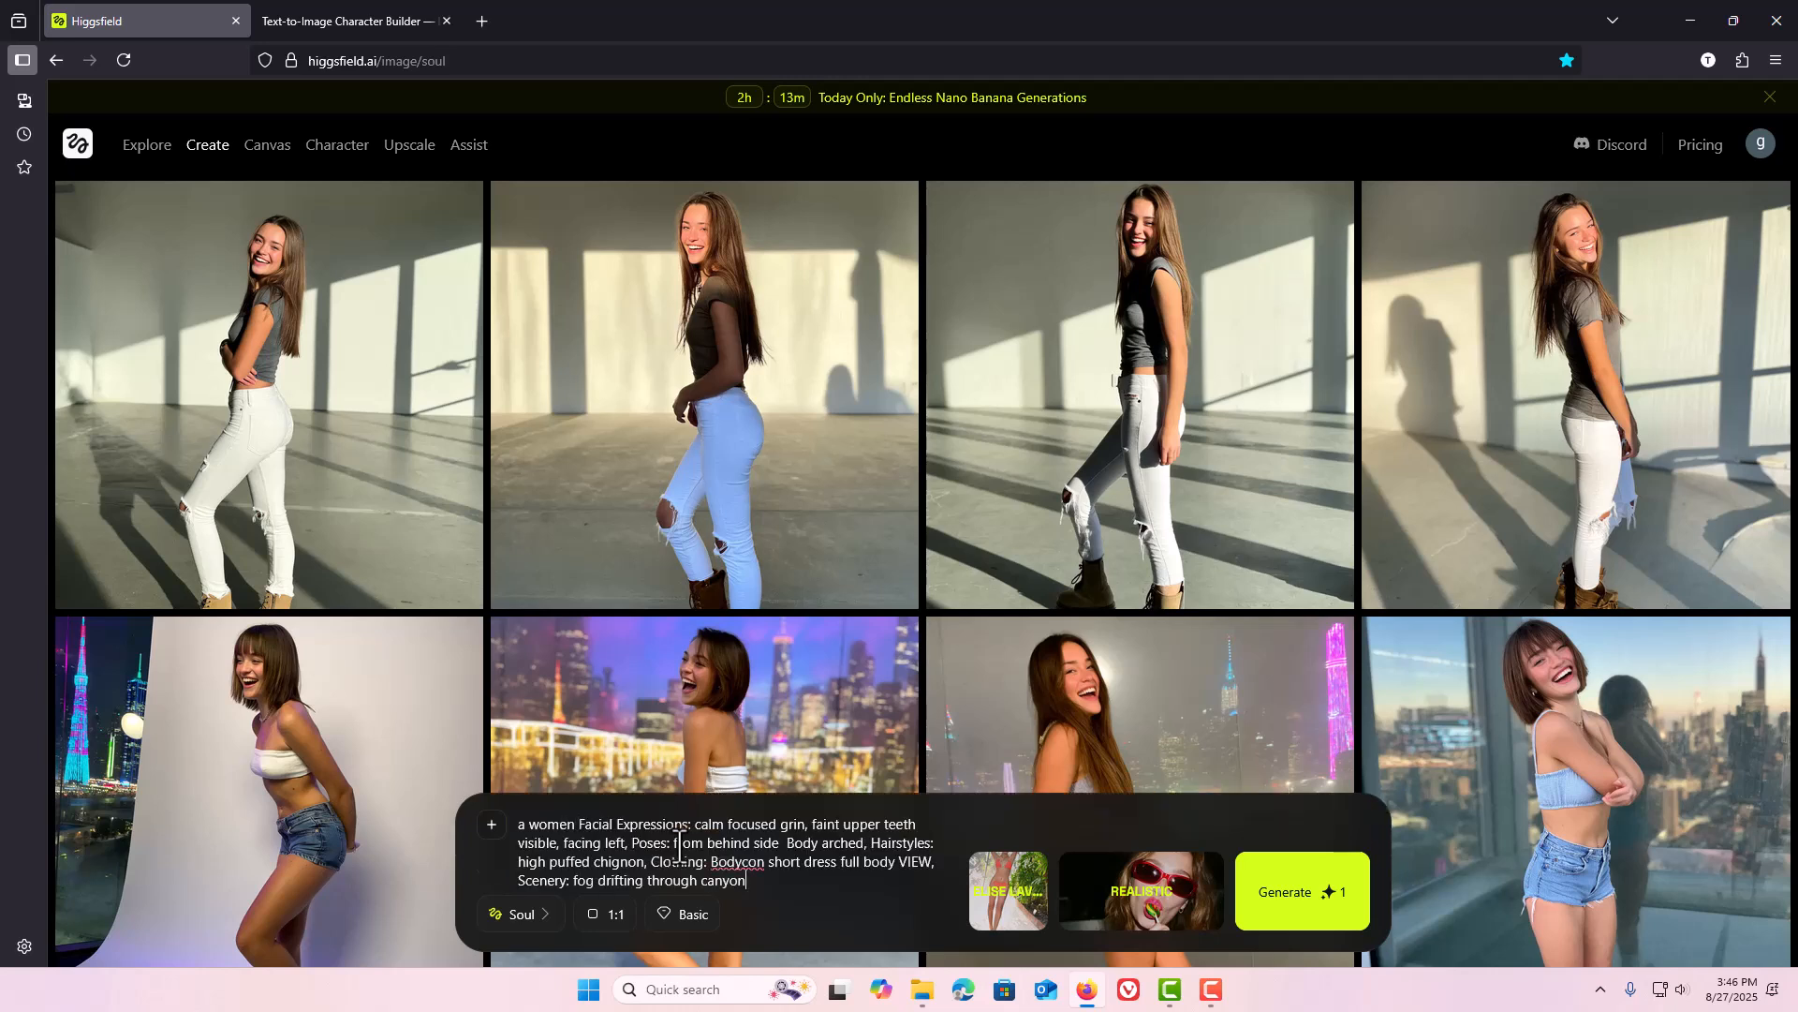
Replace the entire Higgsfield prompt with just the pasted character prompt.
mouse_move(991, 899)
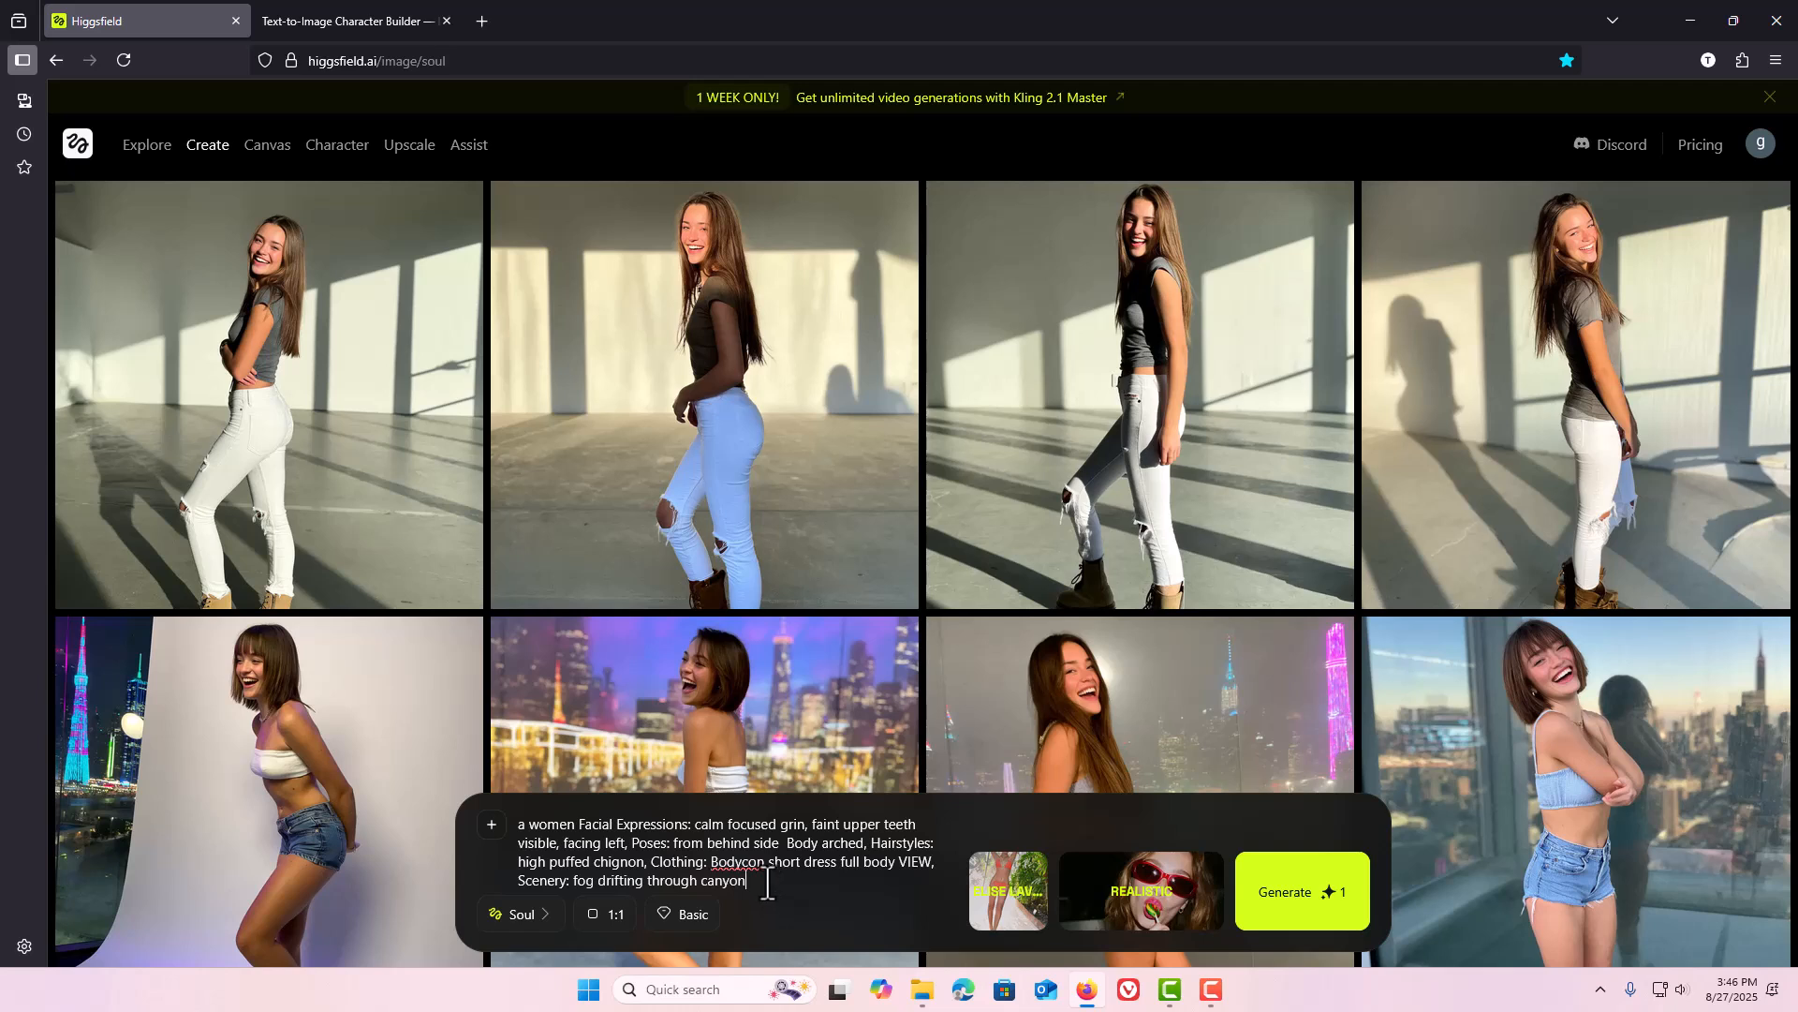
key("ctrl+a")
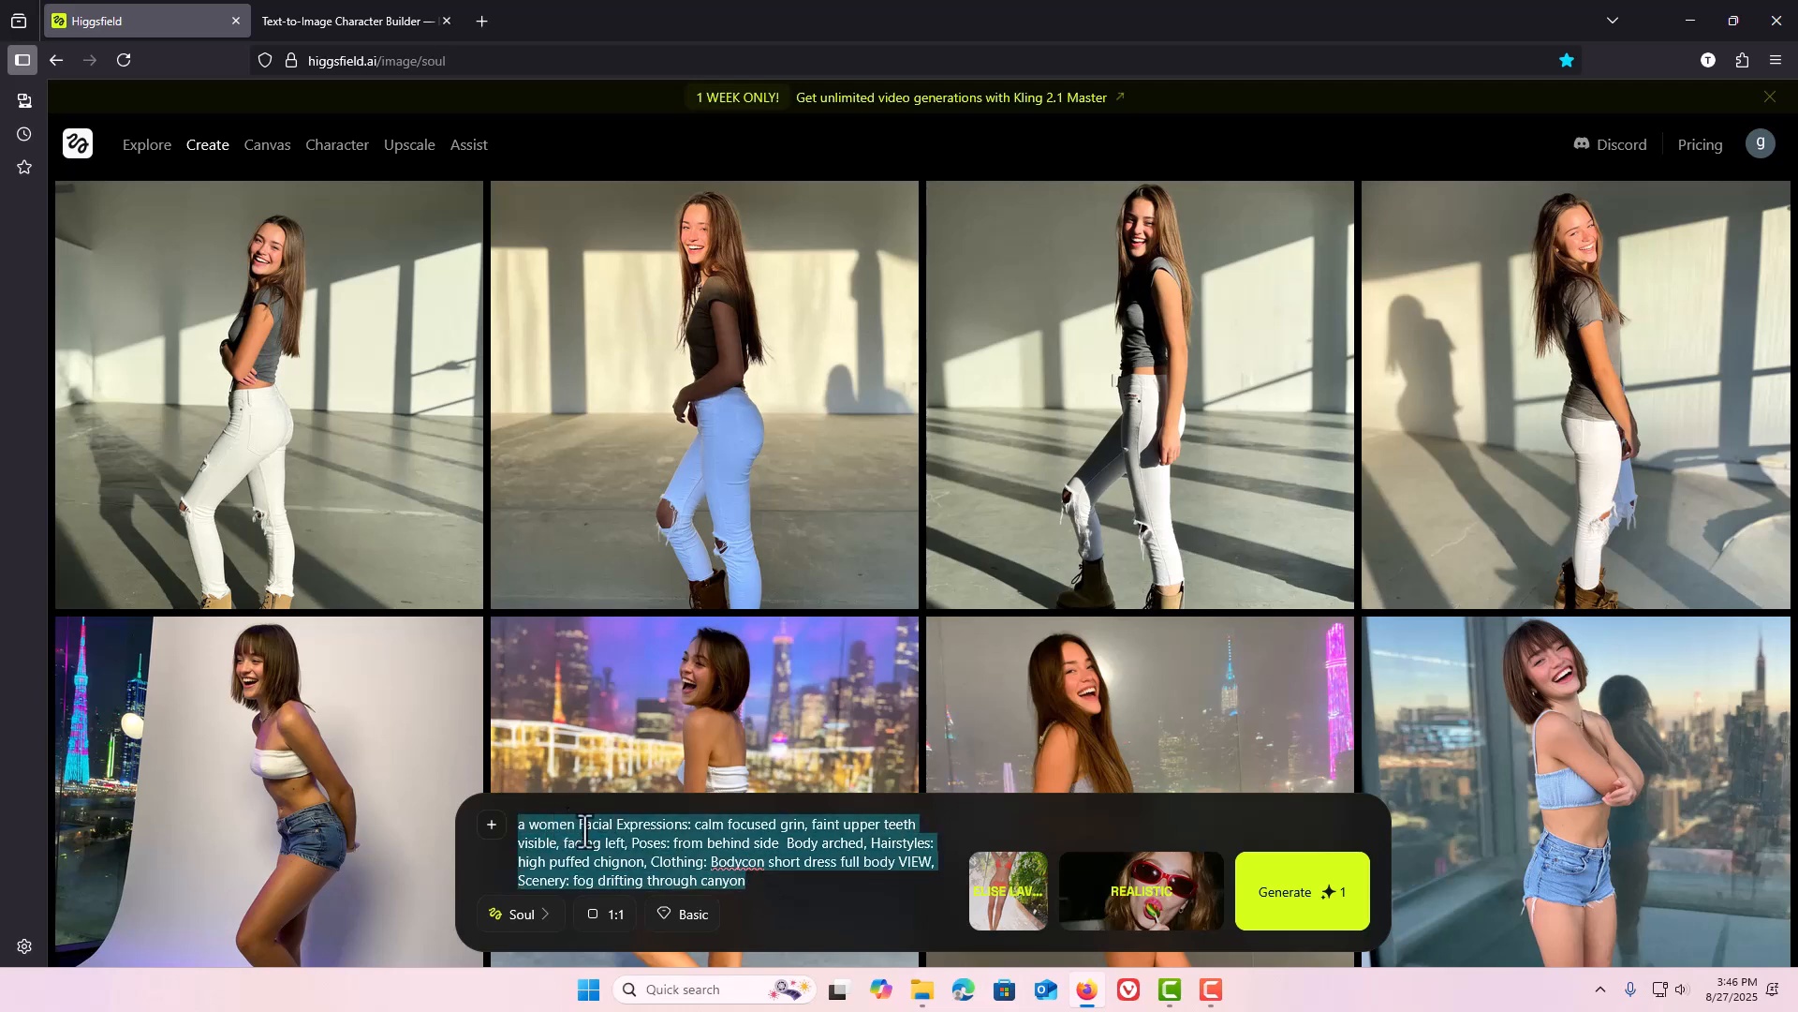
key("ctrl+v")
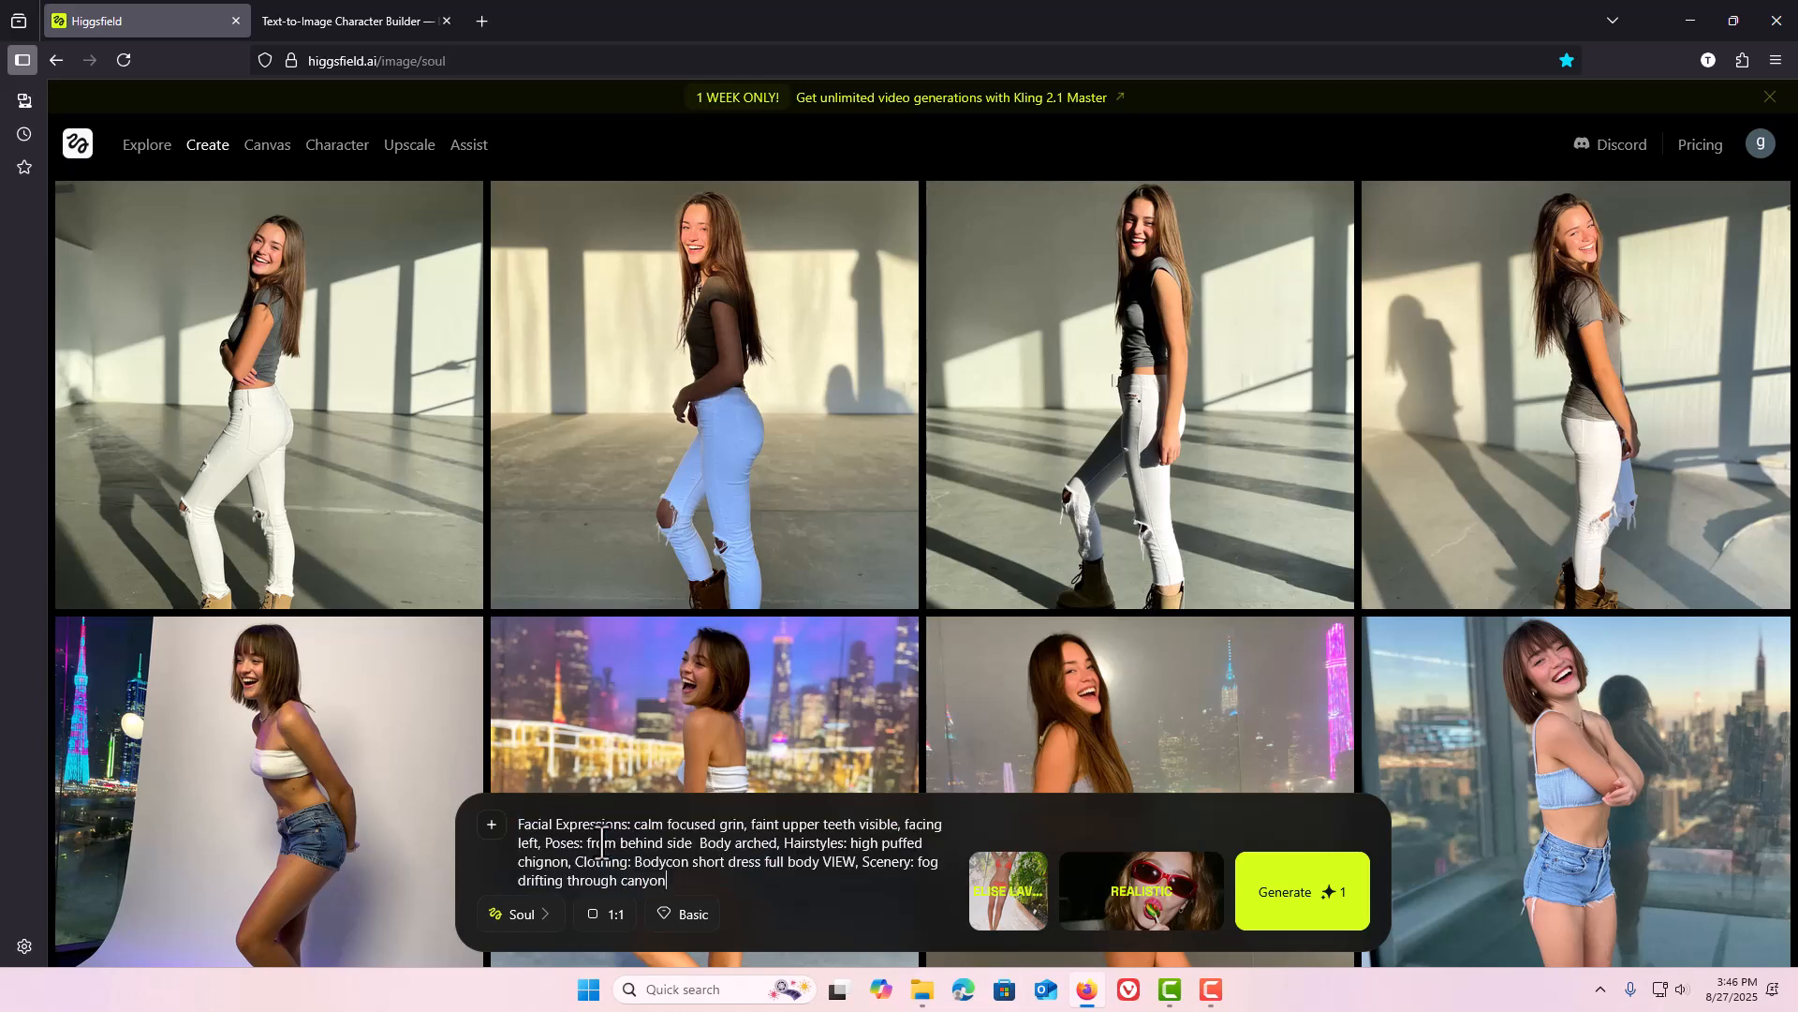
Return to the character builder and change Facial Expressions to "1: Angry shout with flared nostrils".
mouse_move(207, 150)
left_click(328, 14)
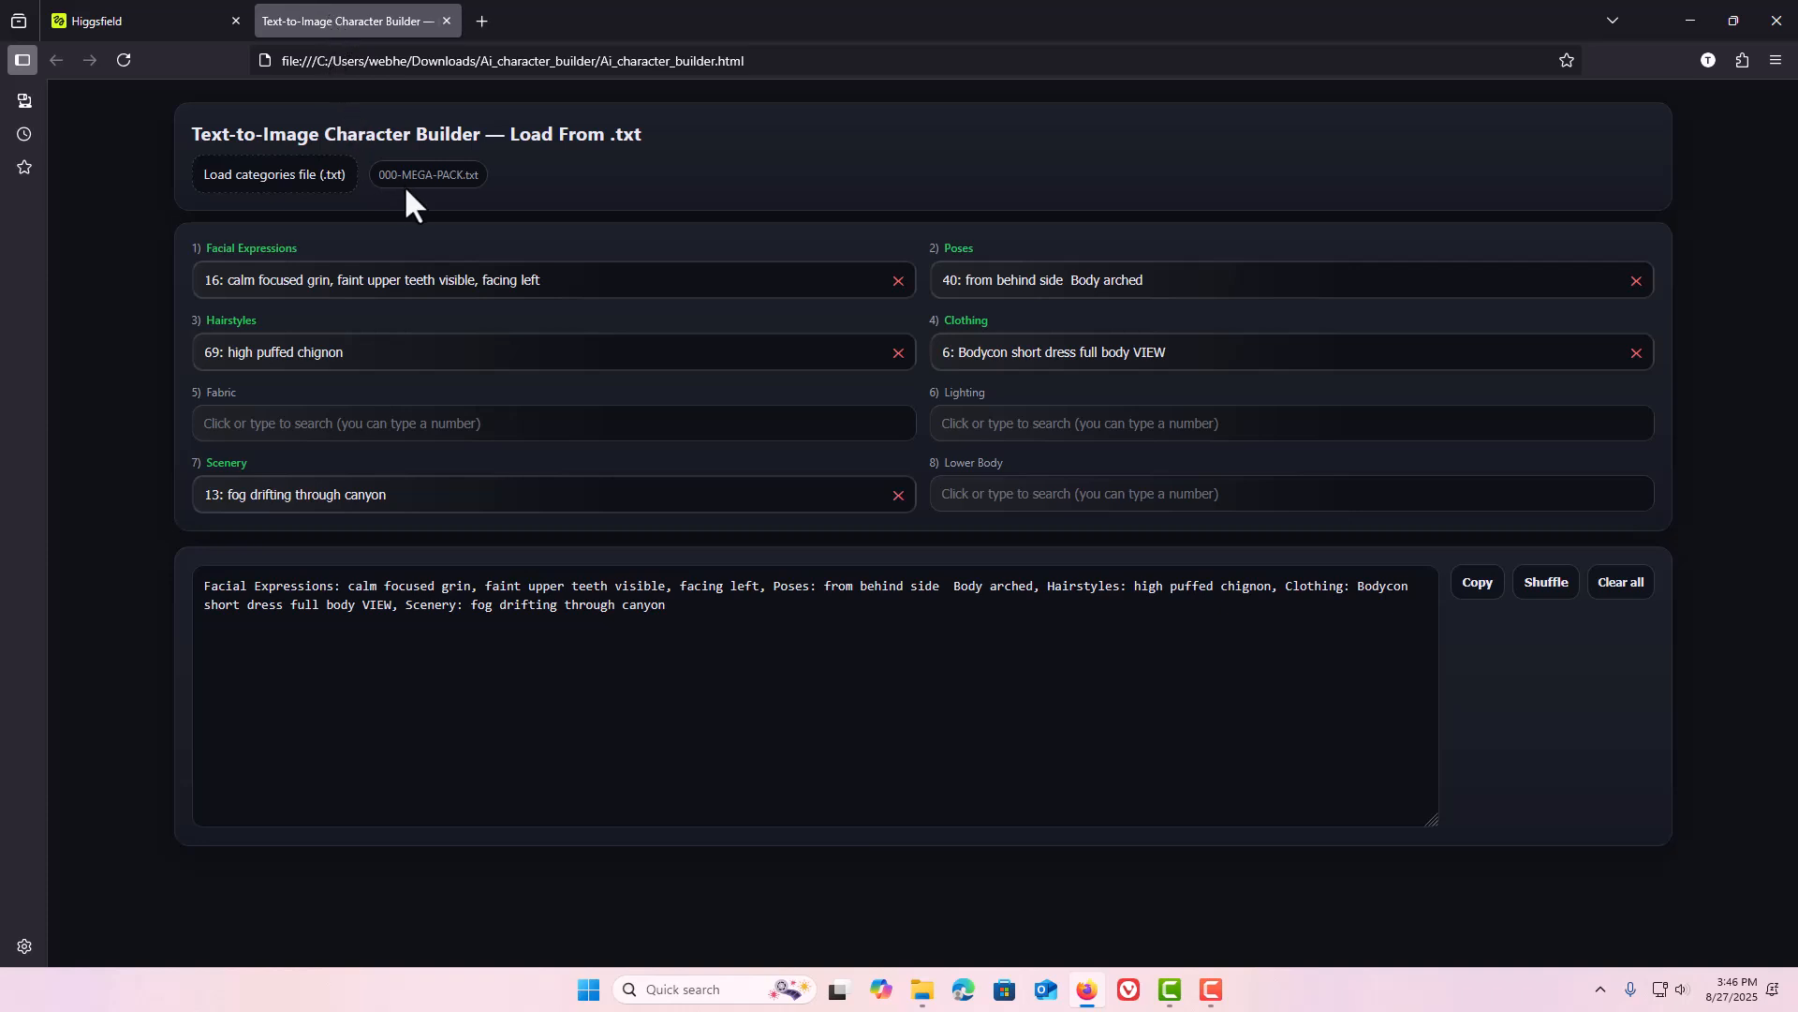
left_click(897, 281)
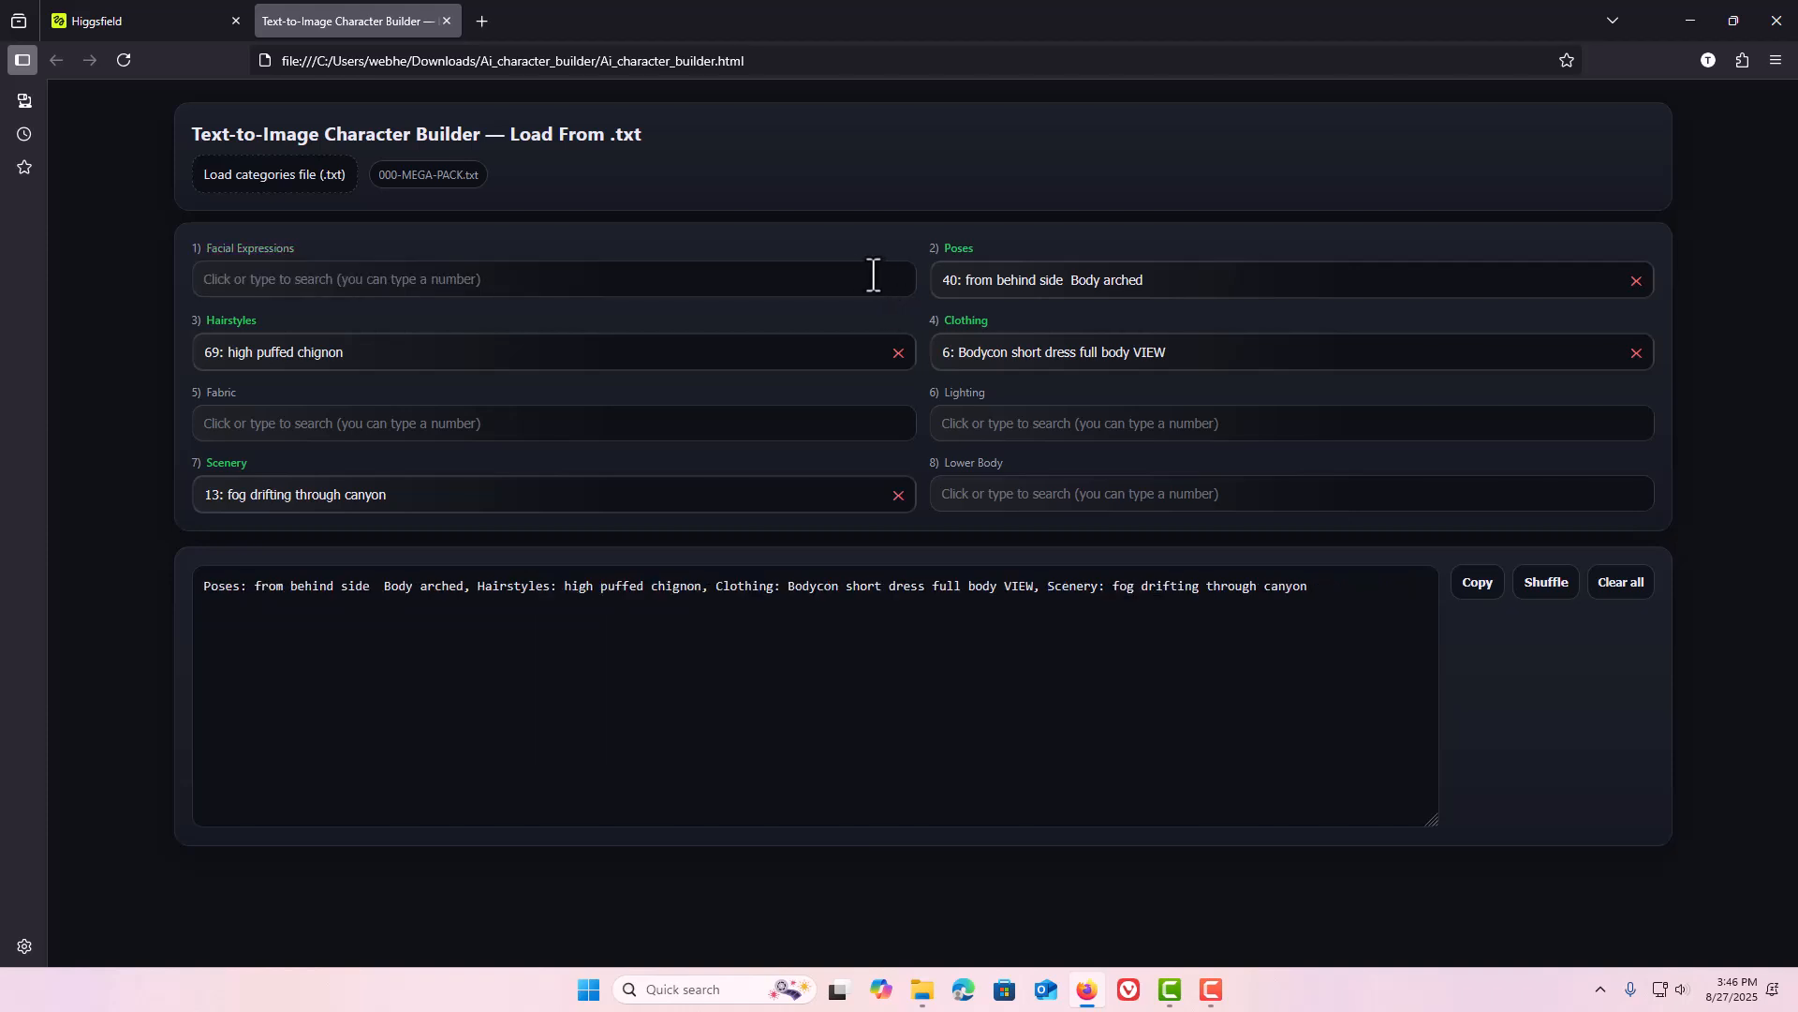
left_click(789, 279)
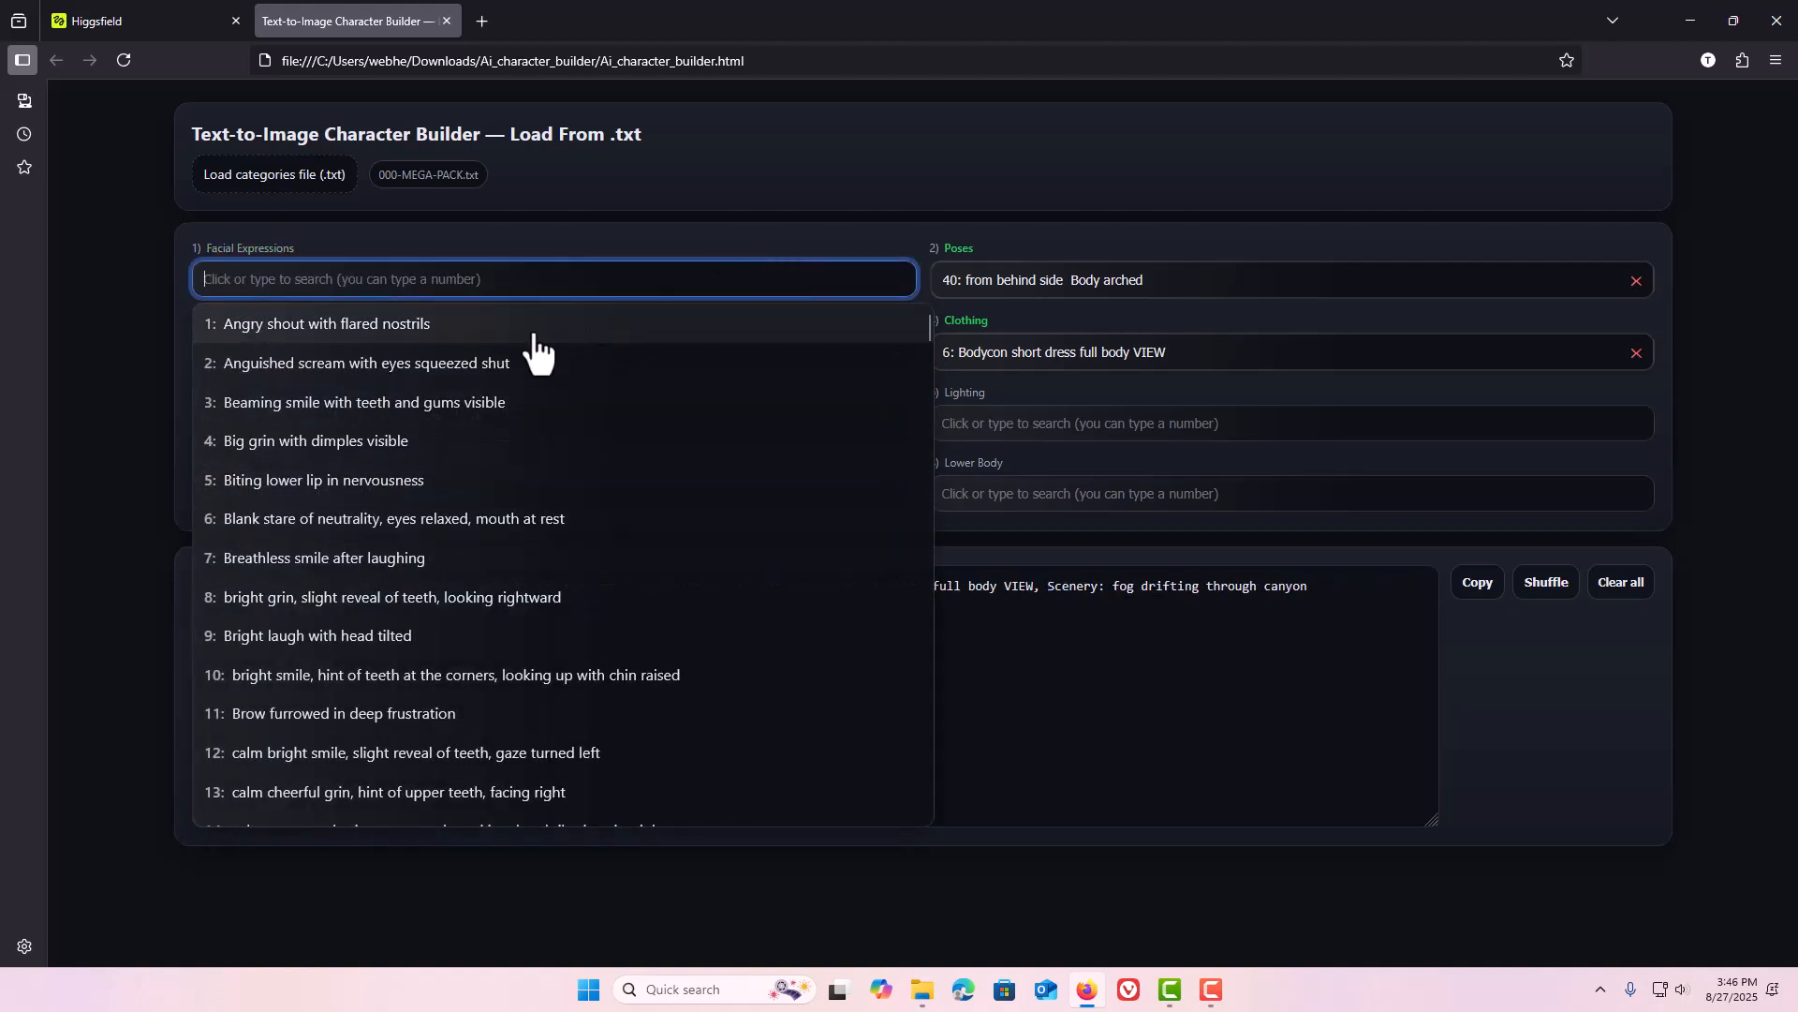
left_click(415, 328)
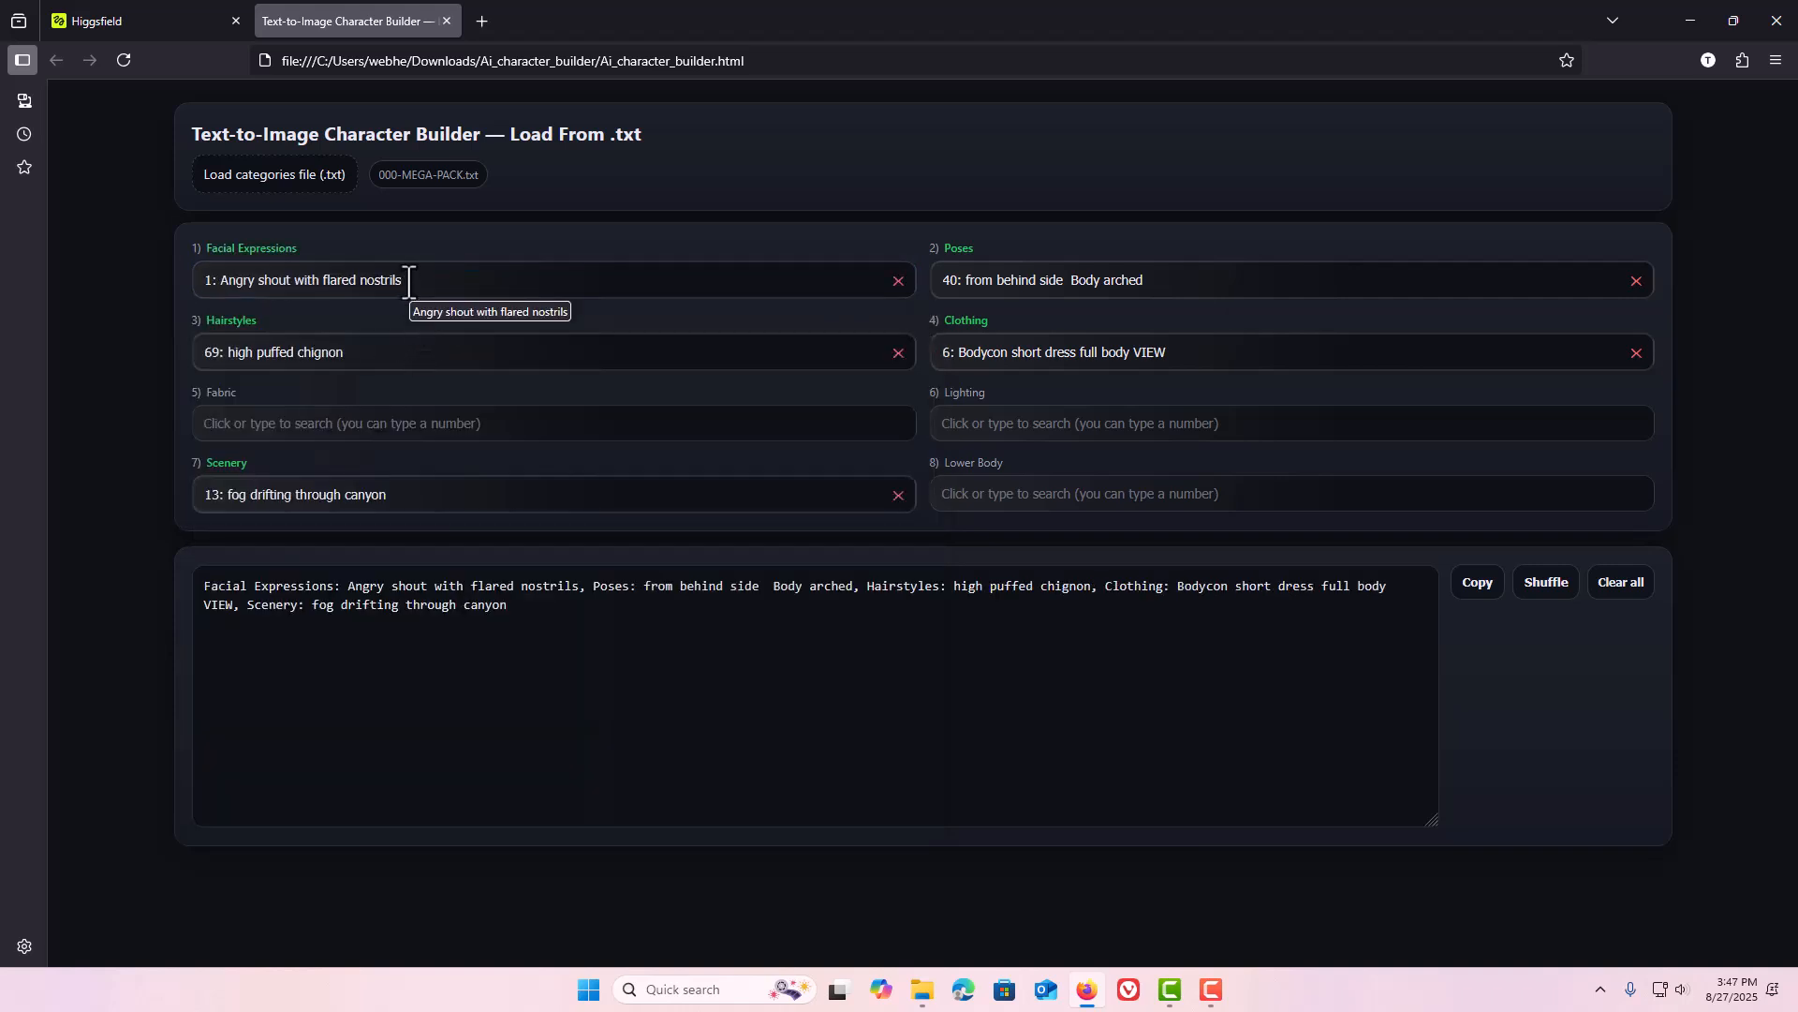
Load the Background-Random-variety.txt categories file.
left_click(300, 180)
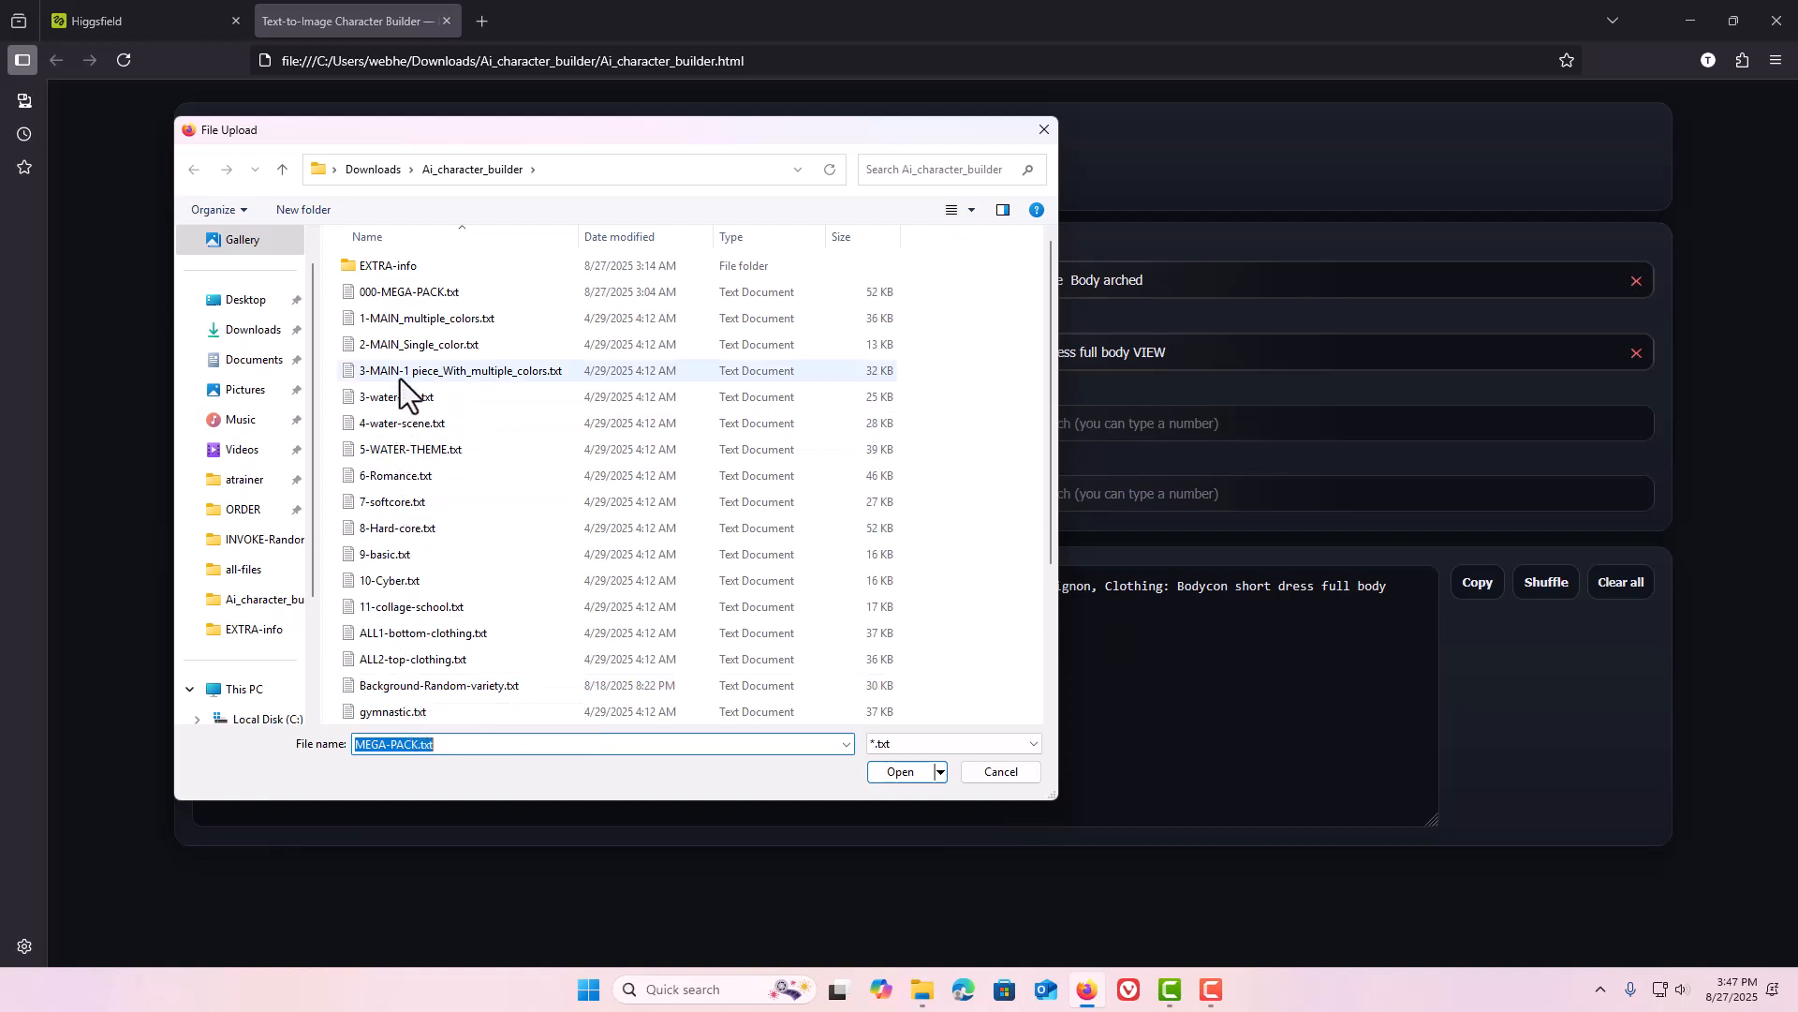
left_click(435, 683)
left_click(895, 771)
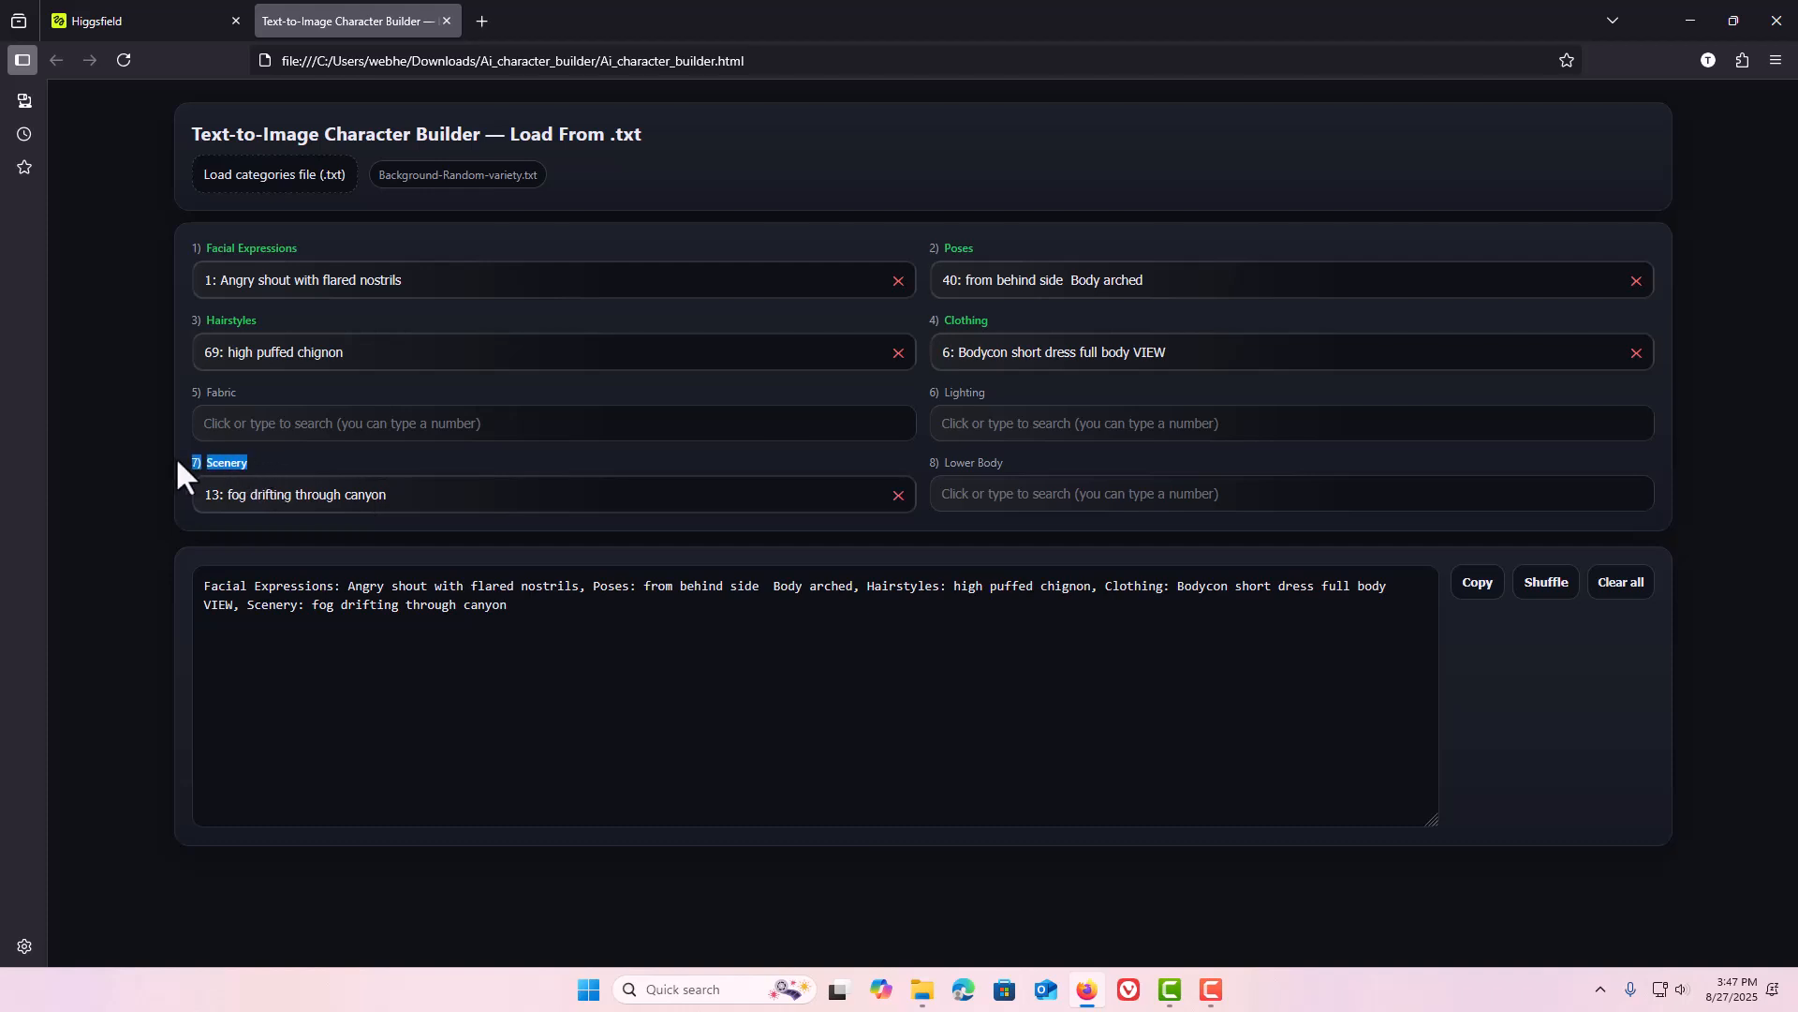
Set Scenery to "21: Coneflower cluster" from the newly loaded list.
left_click(414, 494)
scroll(445, 654, "down", 3)
scroll(450, 654, "down", 4)
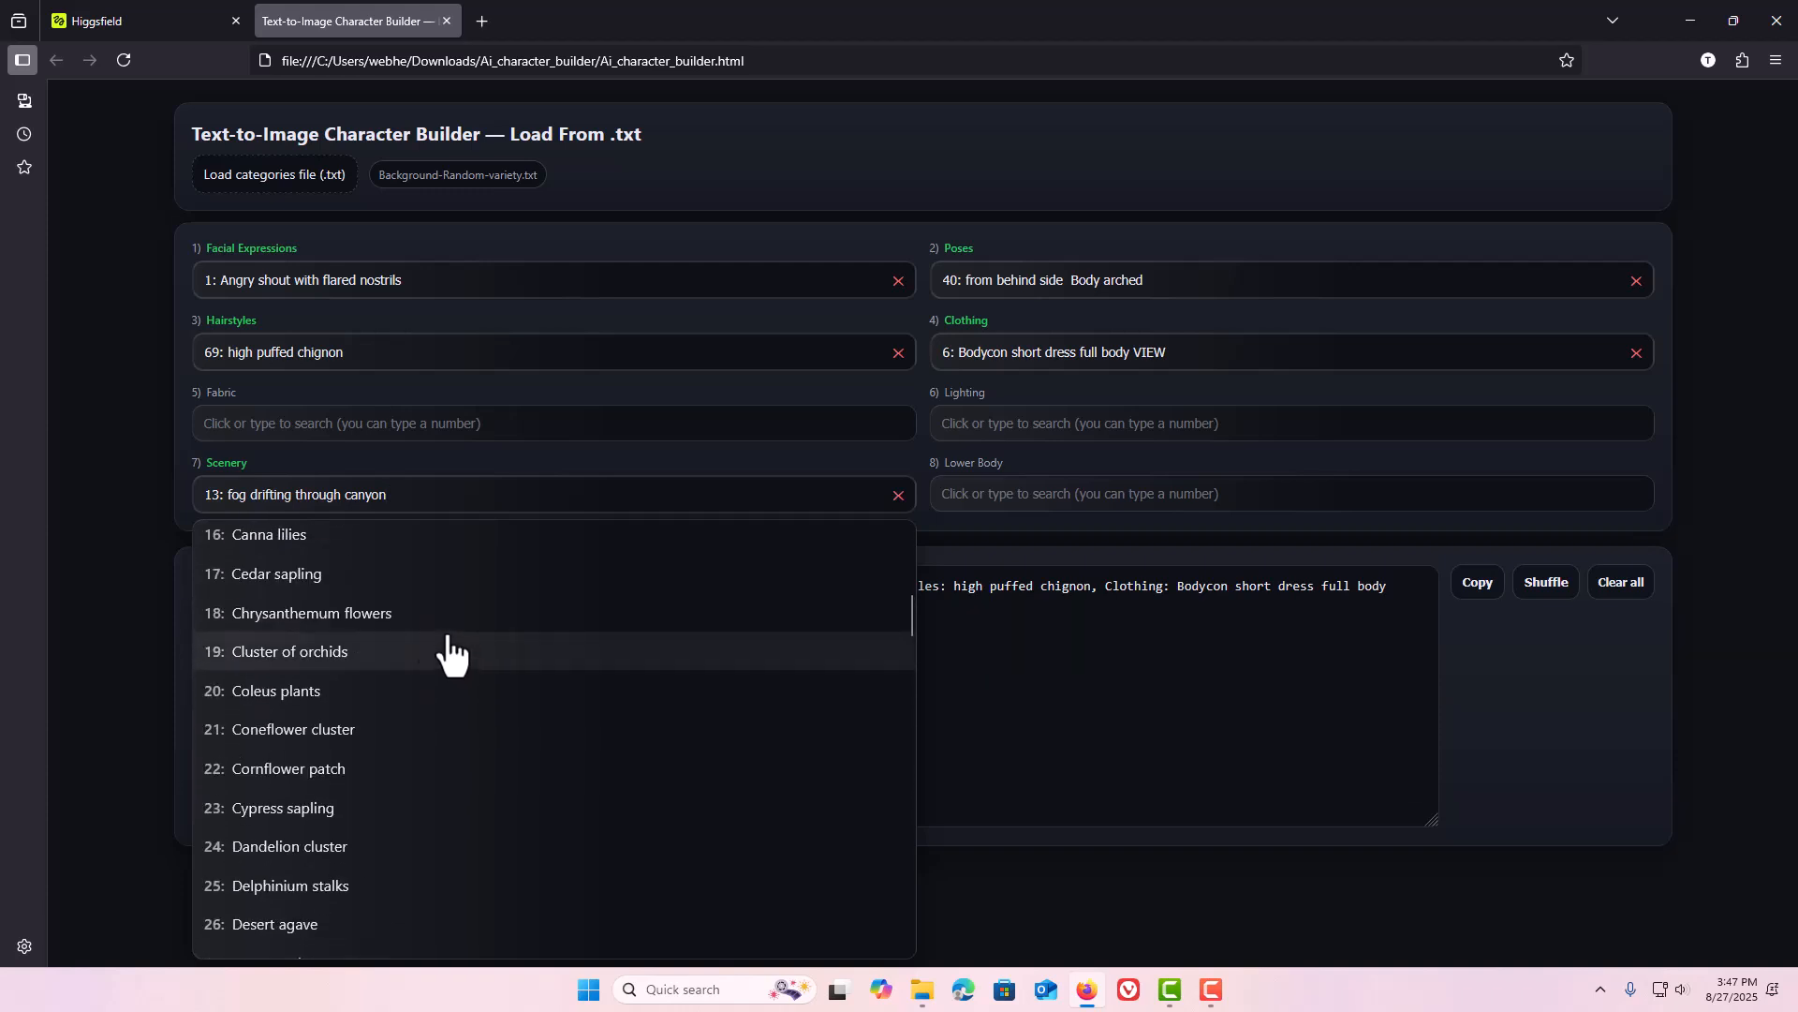
left_click(364, 736)
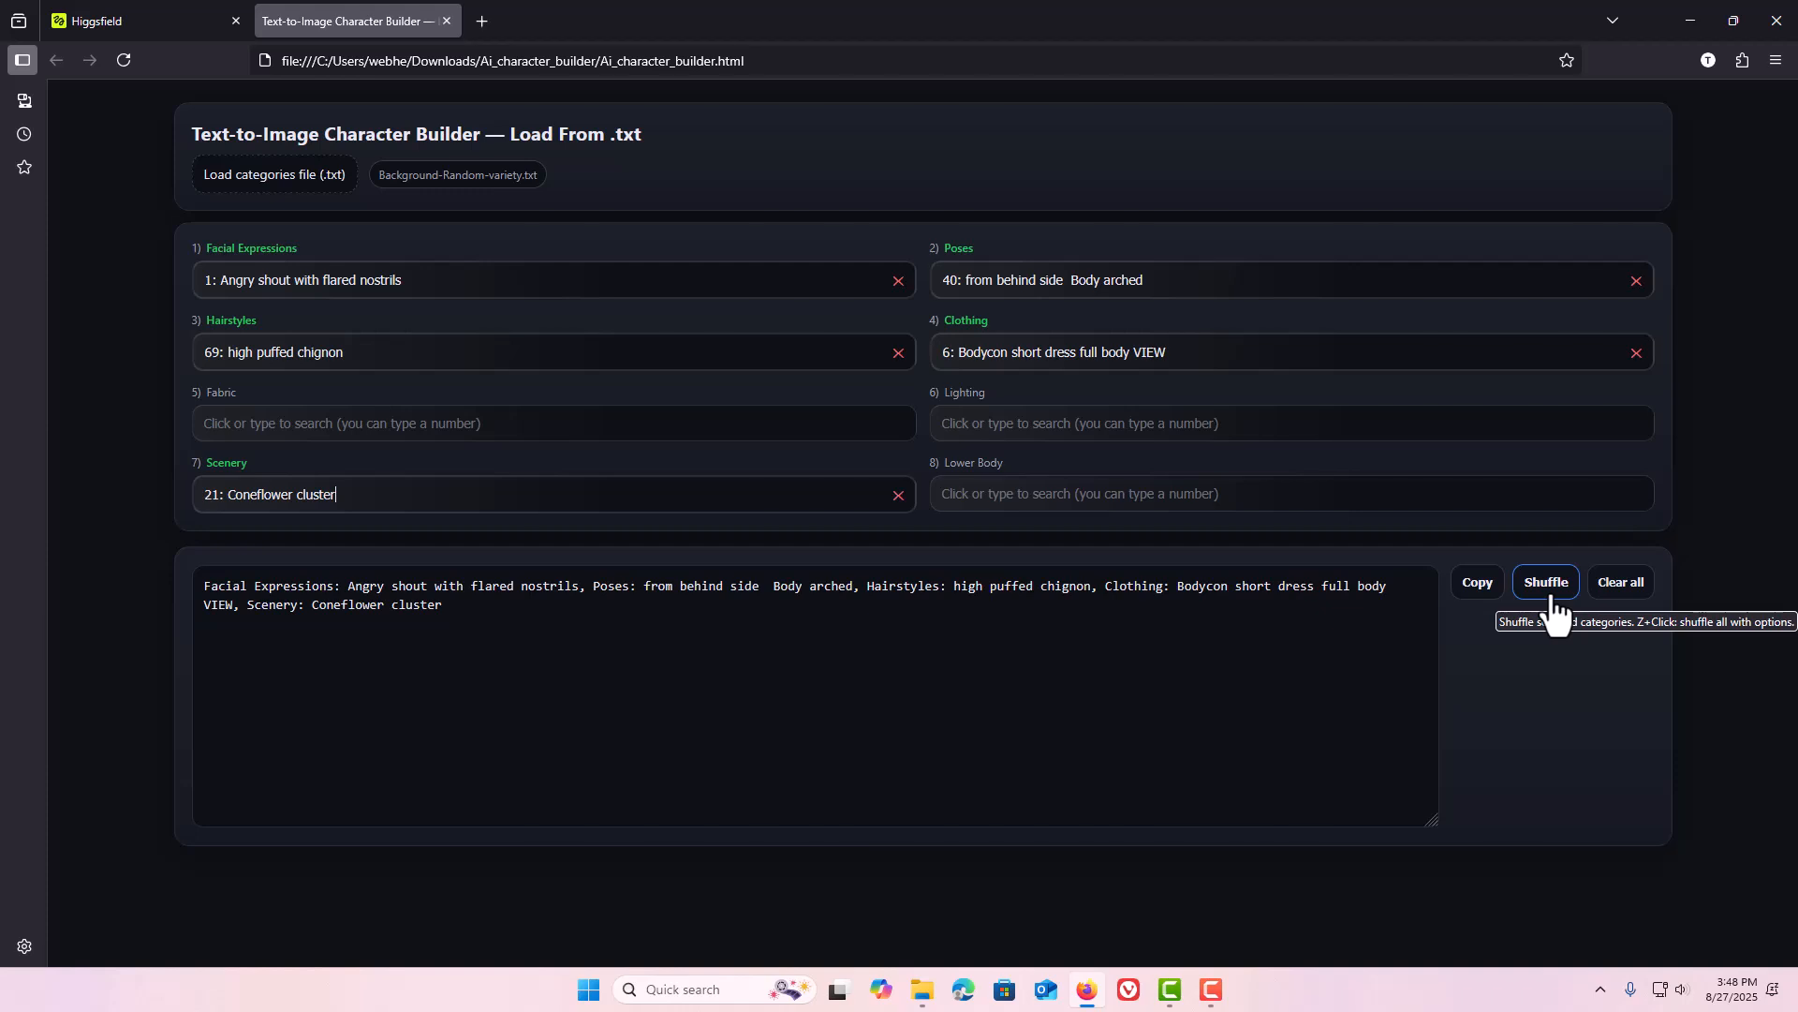
Shuffle all eight categories, including the empty ones, several times using the Z-held shuffle.
type("zzzzzzzzzzzzzzzzzzzz")
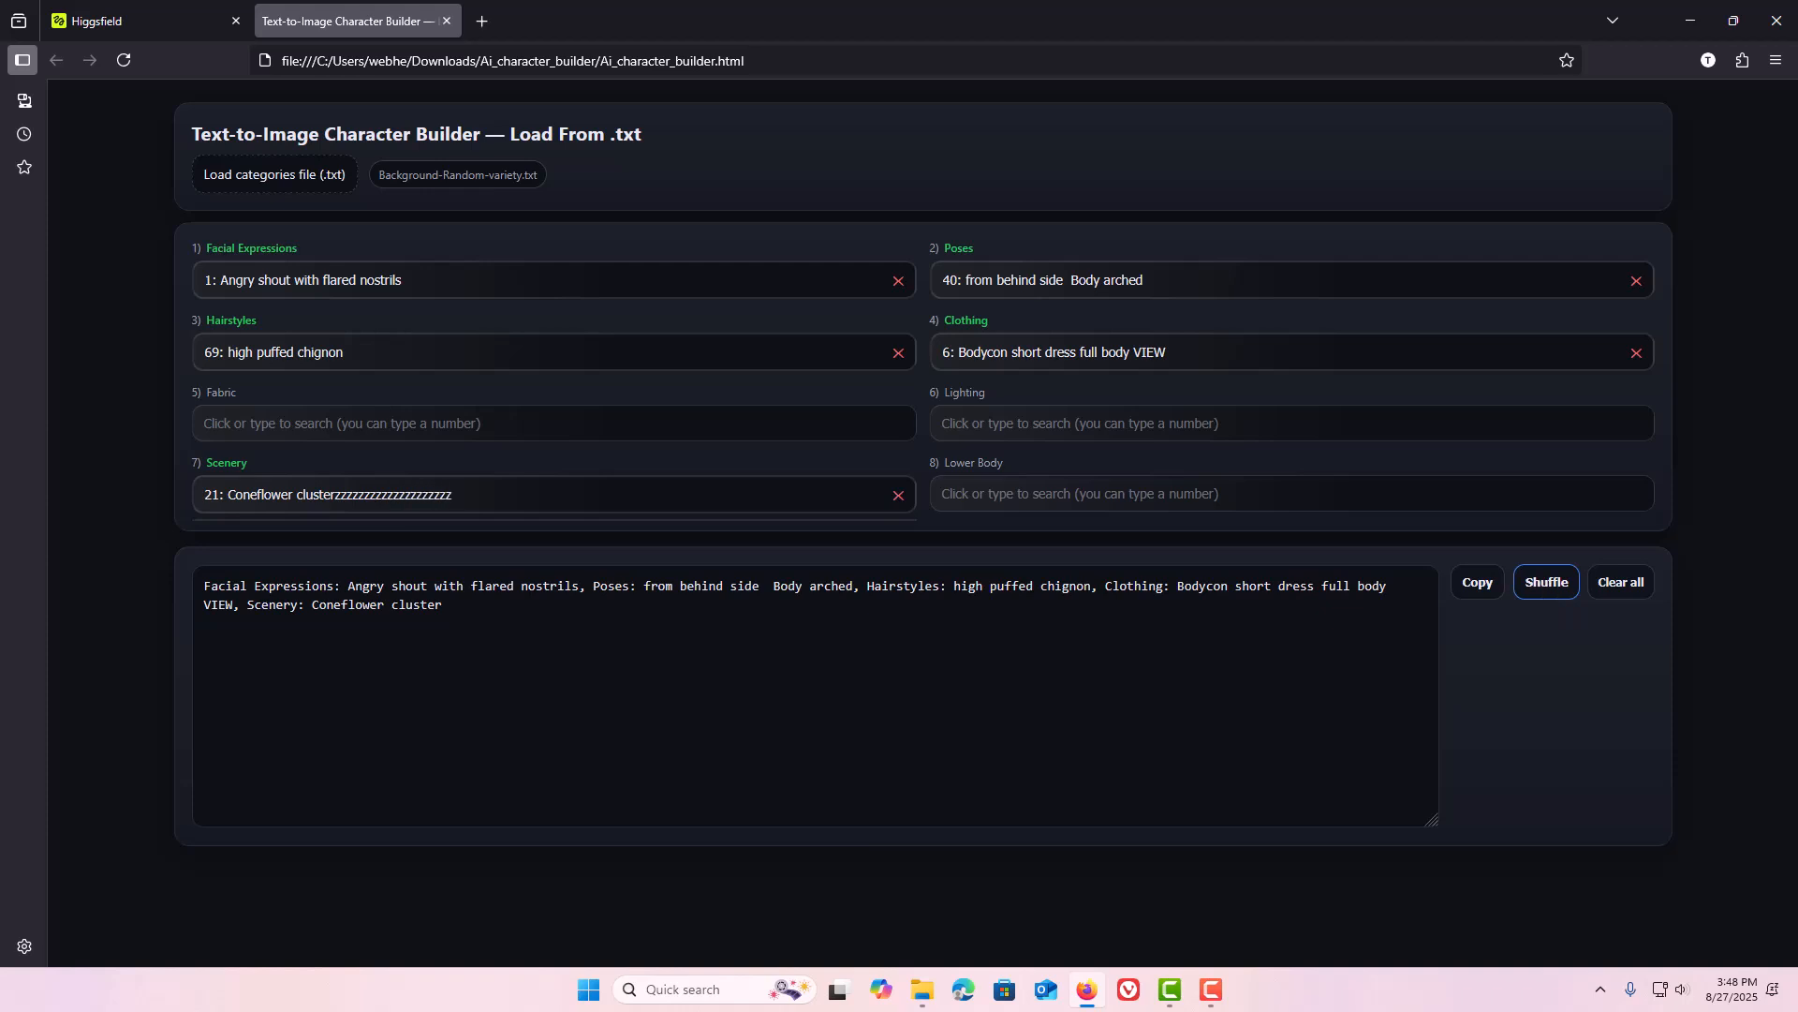
left_click(1547, 590)
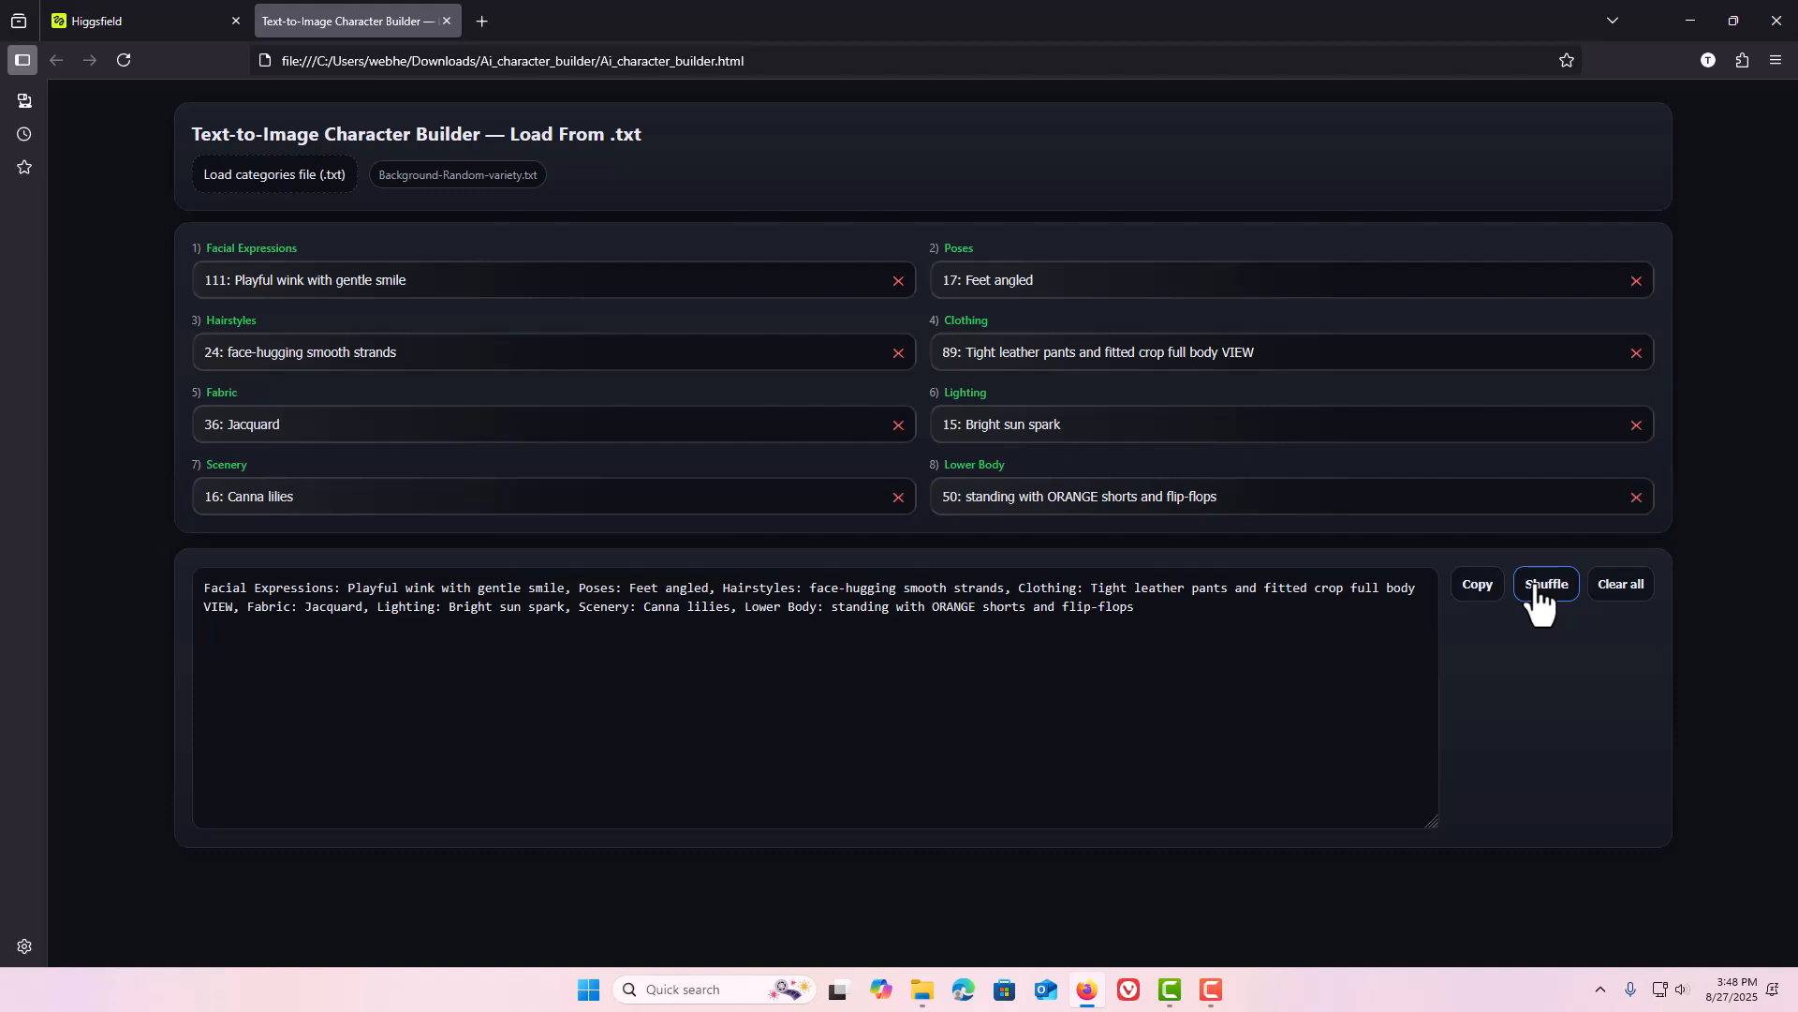
left_click(1539, 605)
left_click(1537, 592)
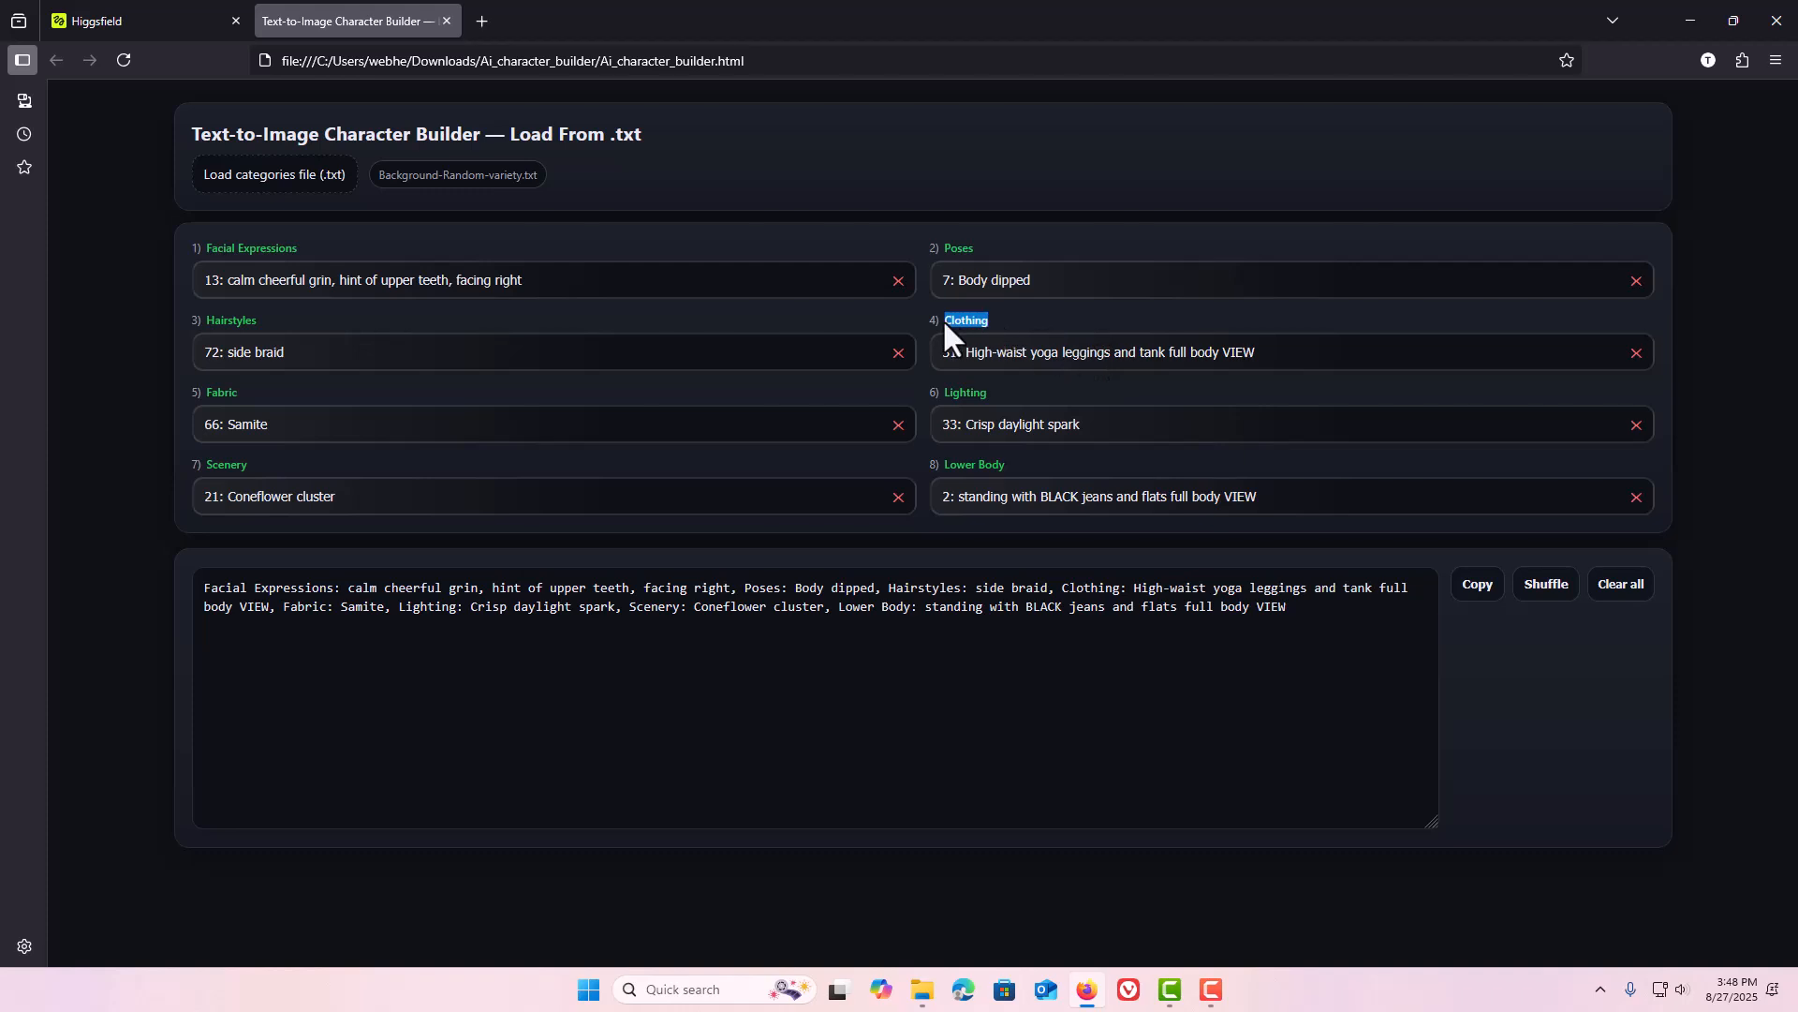
left_click(1547, 603)
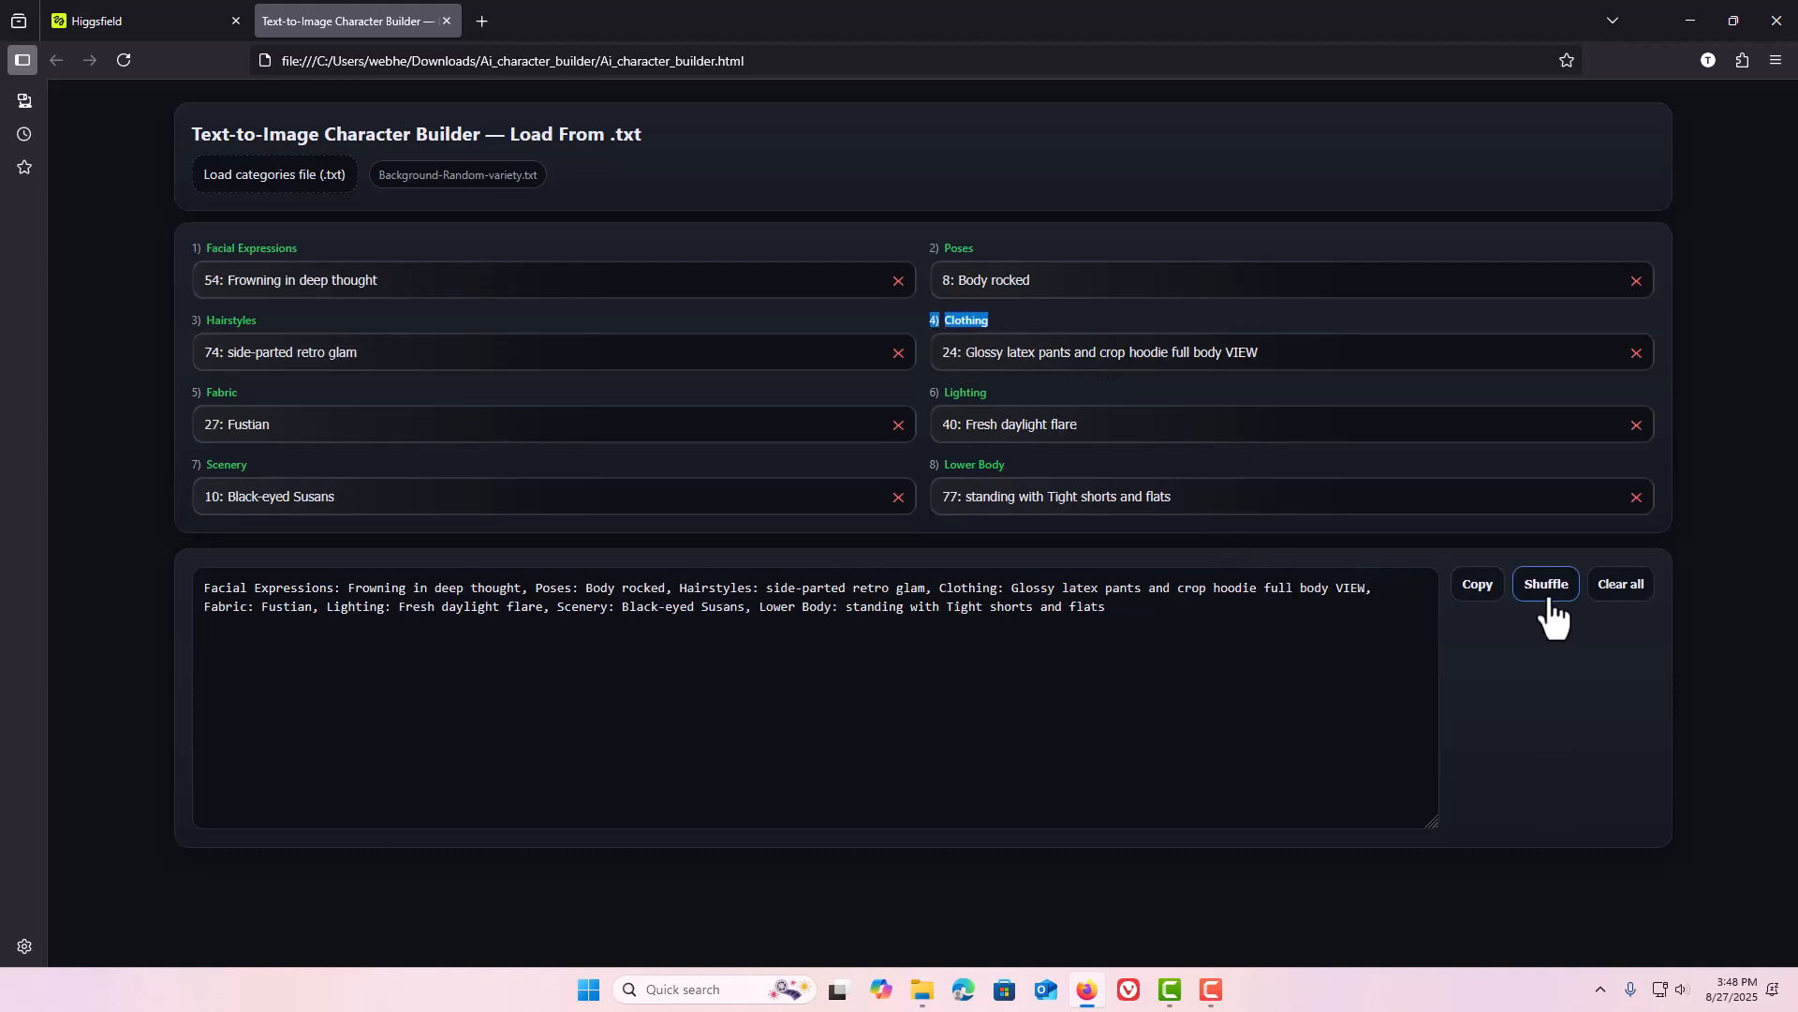
Clear the Lower Body and Fabric choices, then shuffle only the selected categories three times.
left_click(1637, 497)
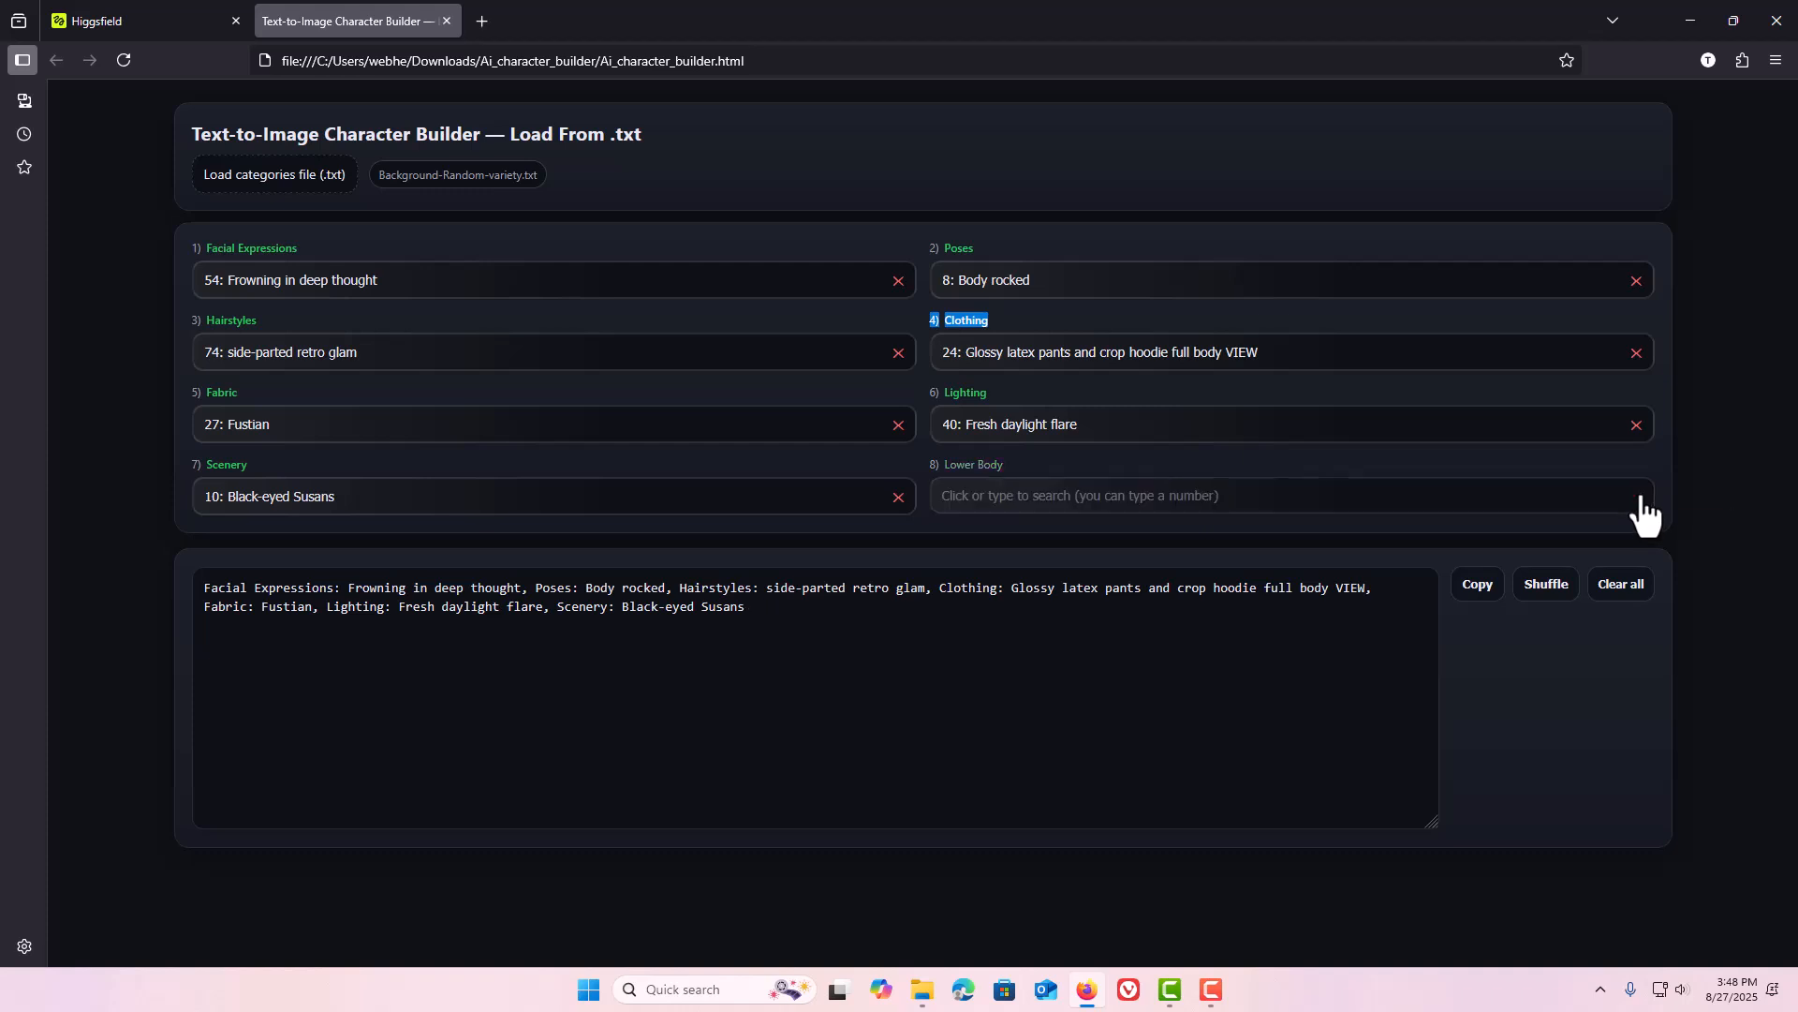
left_click(899, 426)
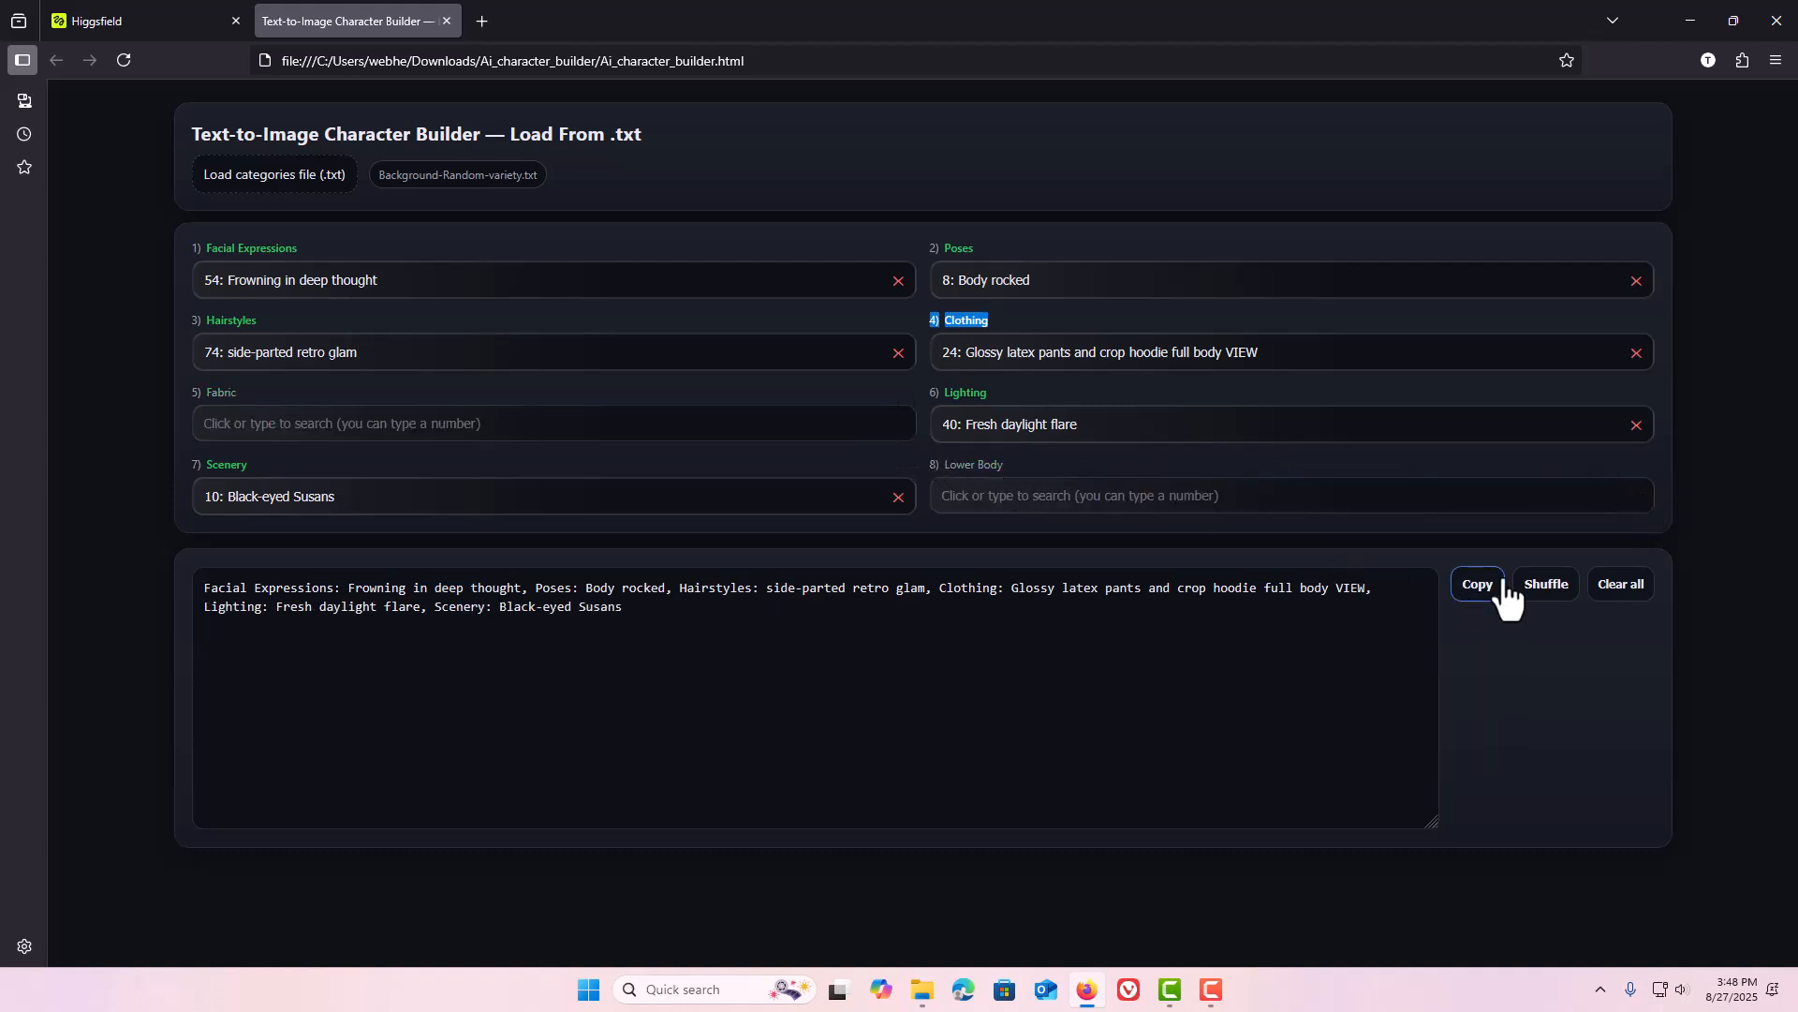
left_click(1538, 598)
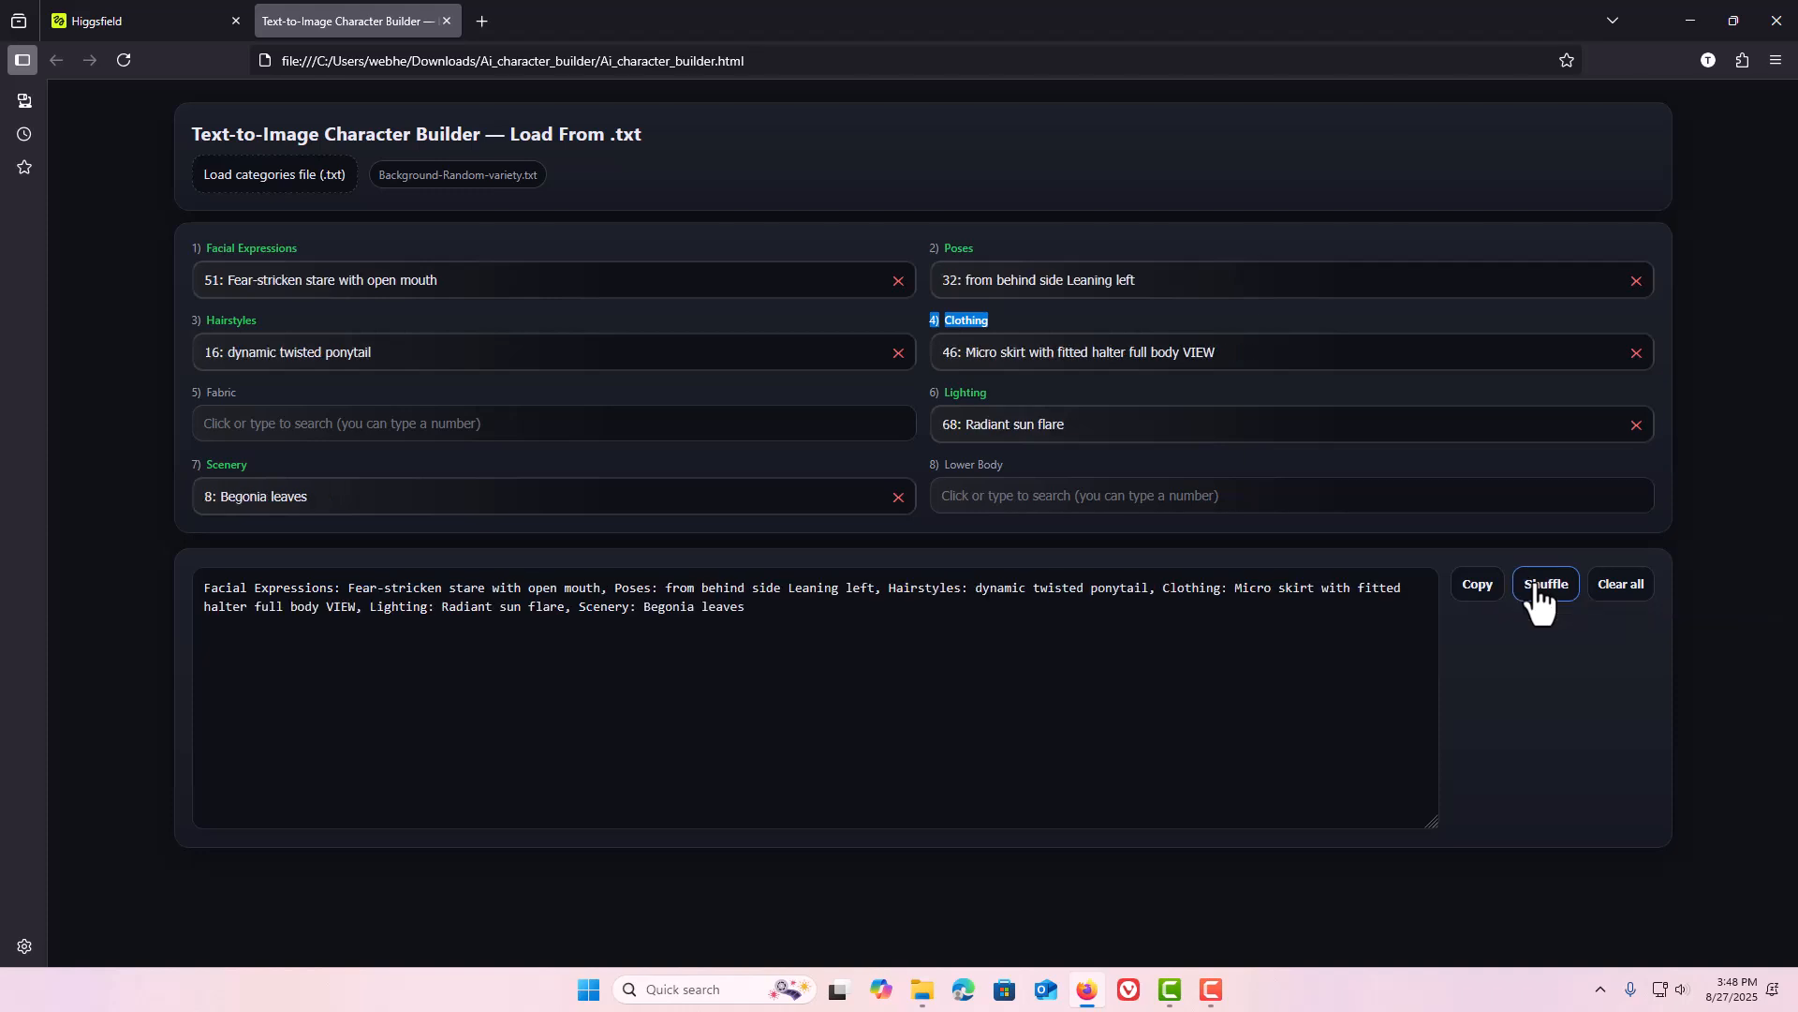
left_click(1538, 598)
left_click(1538, 597)
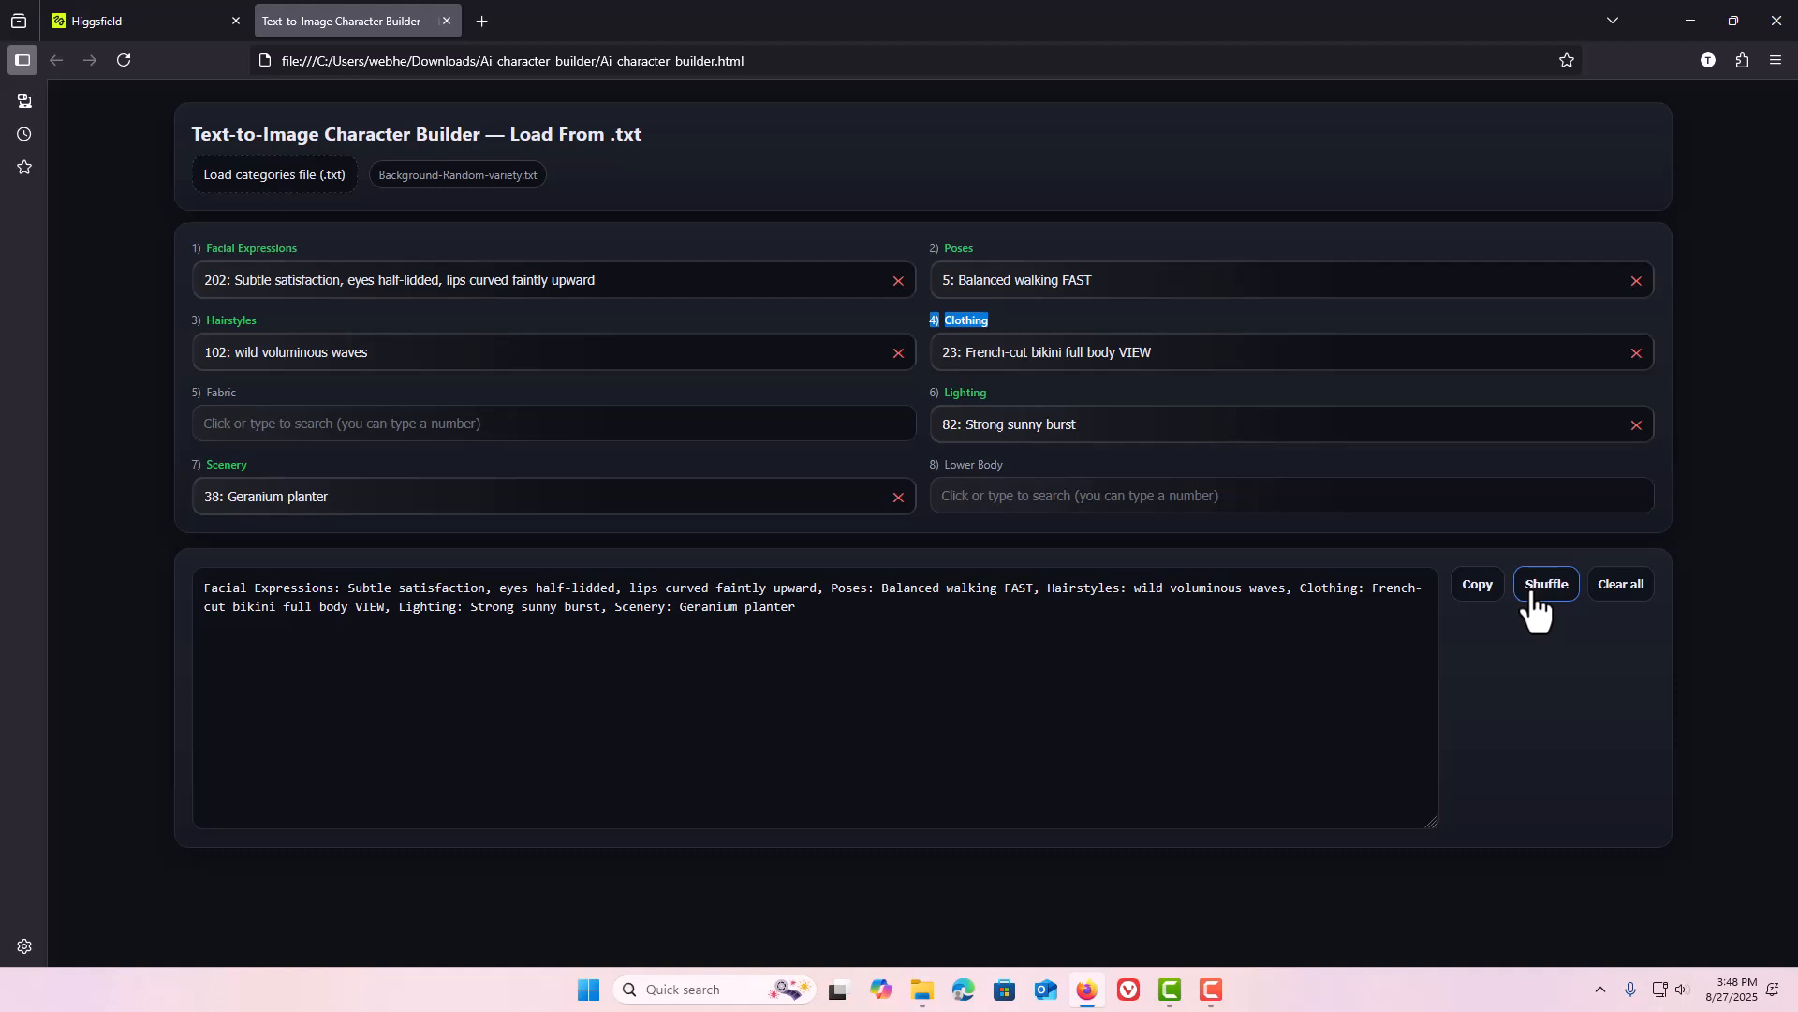
Shuffle all categories three more times and copy the resulting prompt.
left_click(1535, 612)
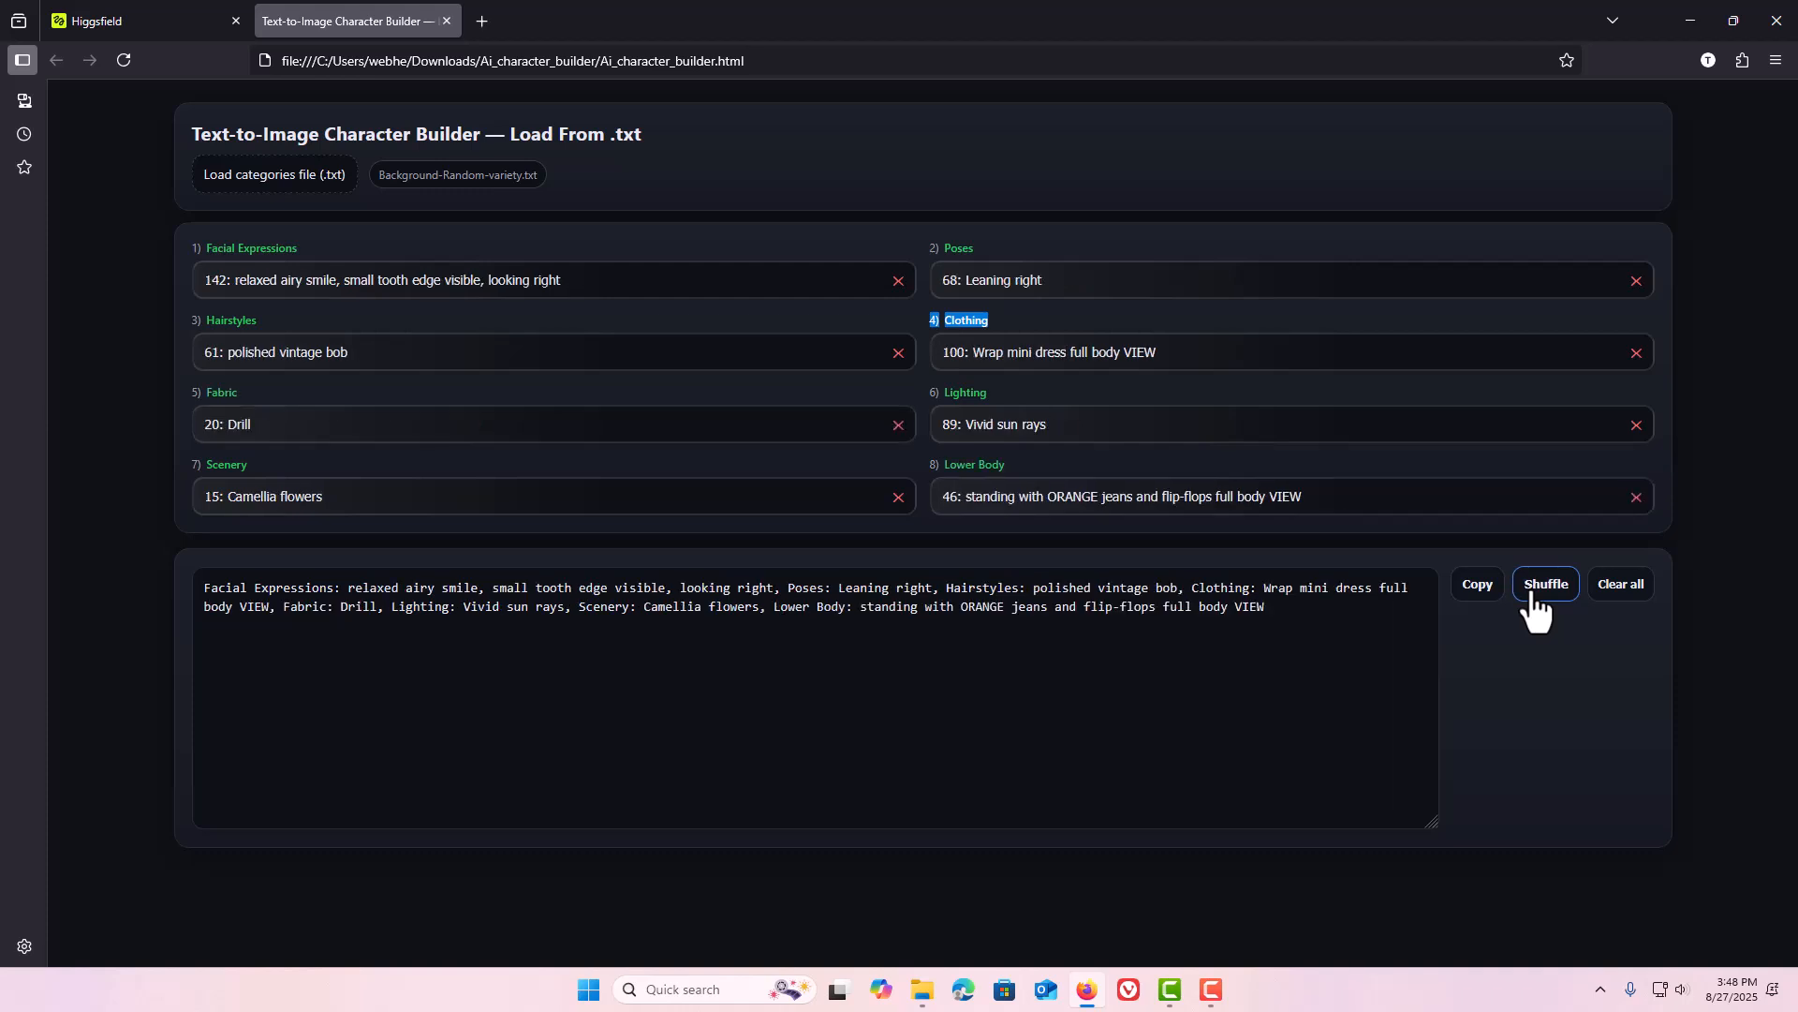
left_click(1533, 595)
left_click(1532, 595)
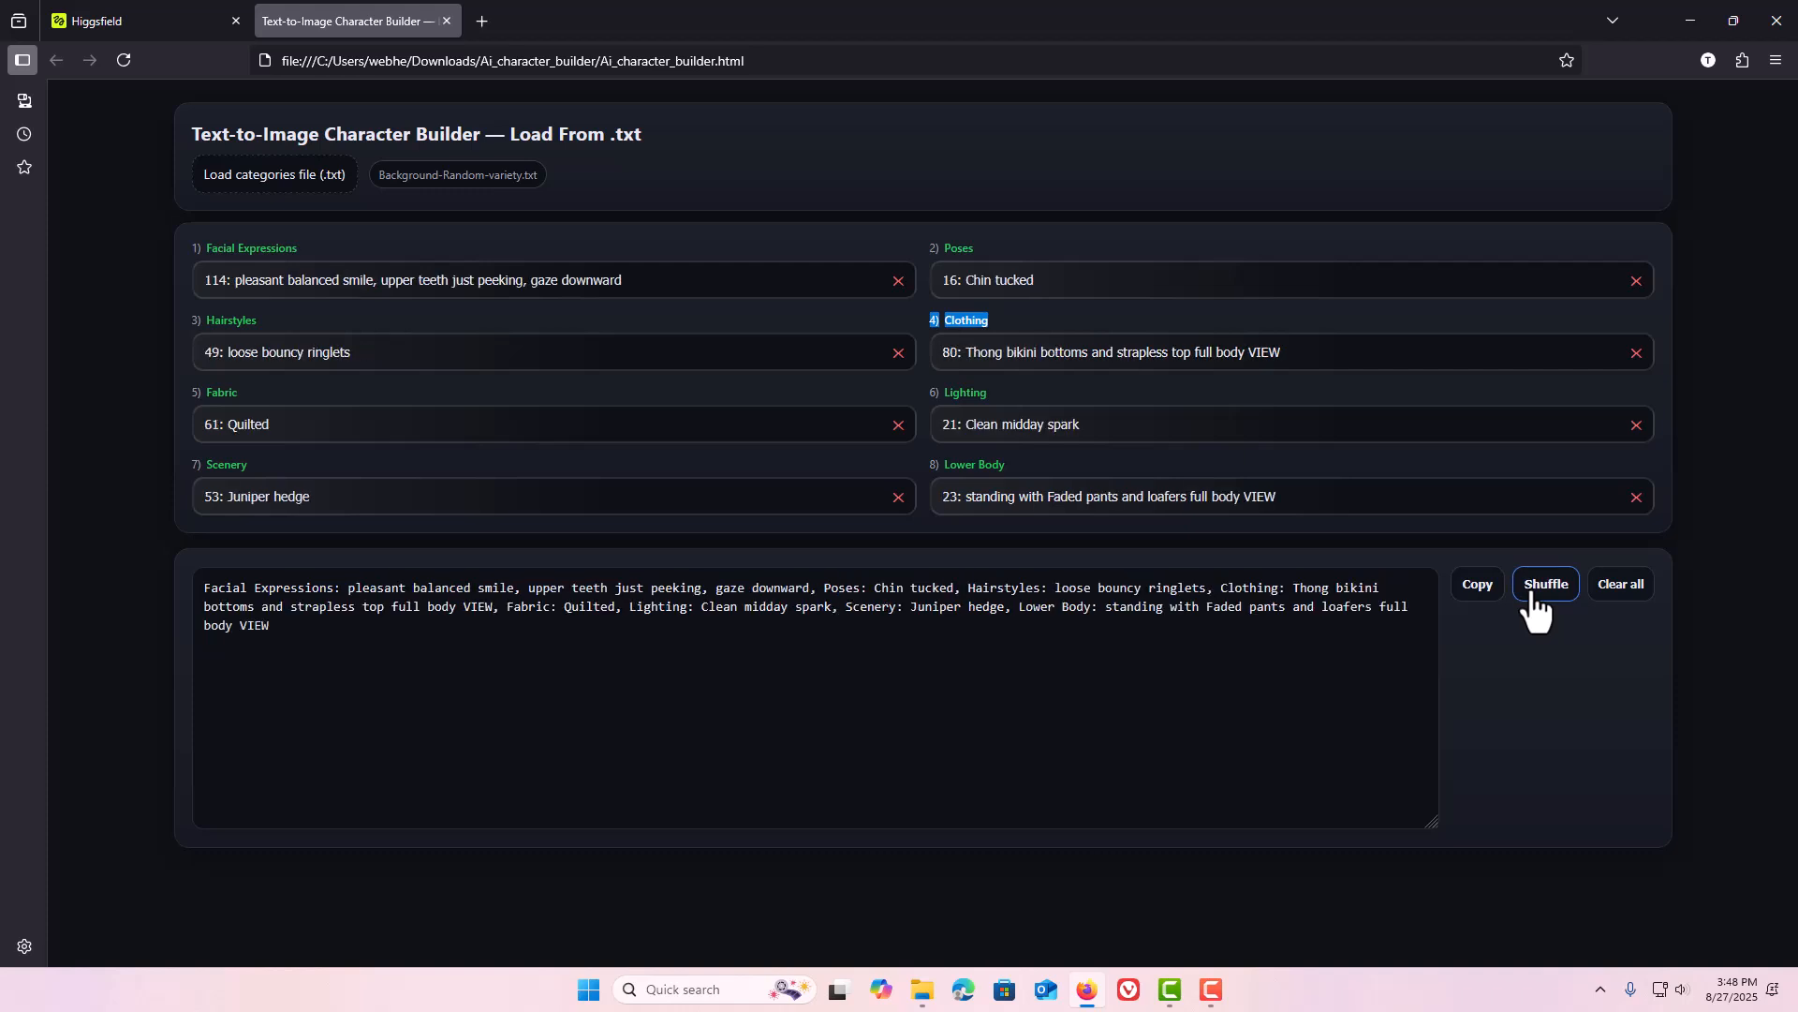
left_click(1464, 597)
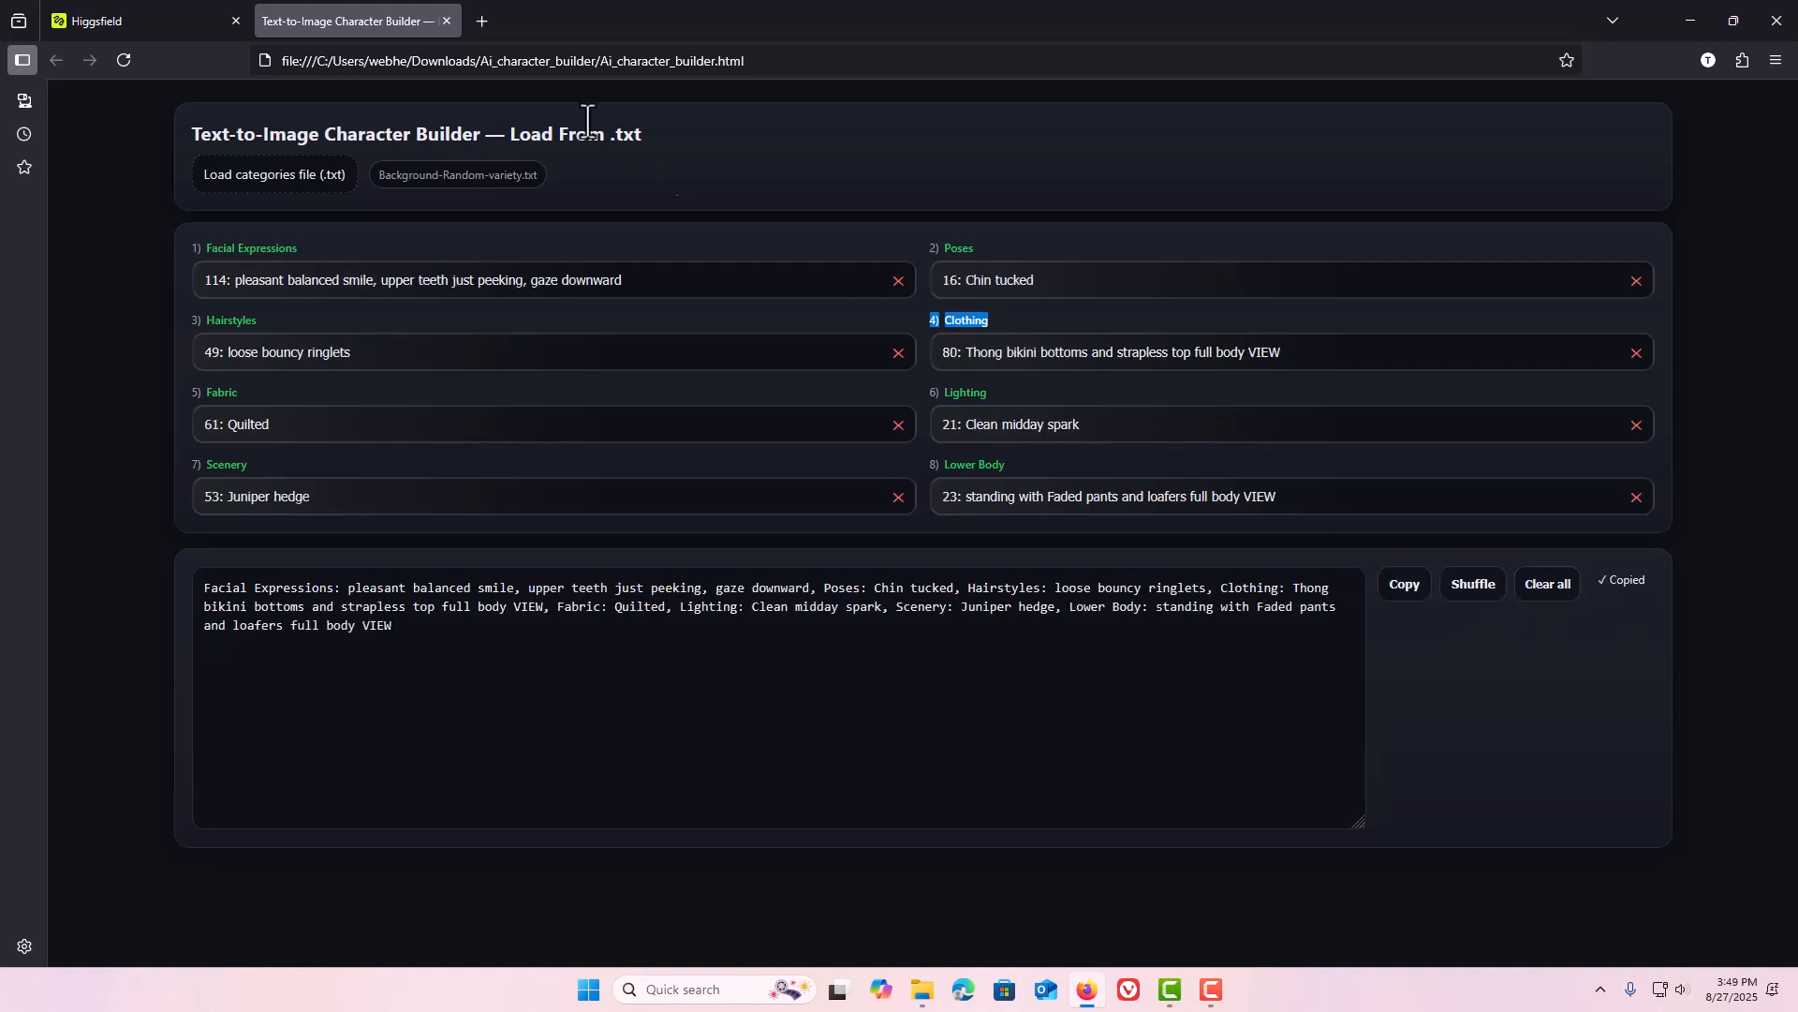
Replace the Higgsfield prompt with the copied shuffled prompt and check it in the clipboard history.
left_click(170, 26)
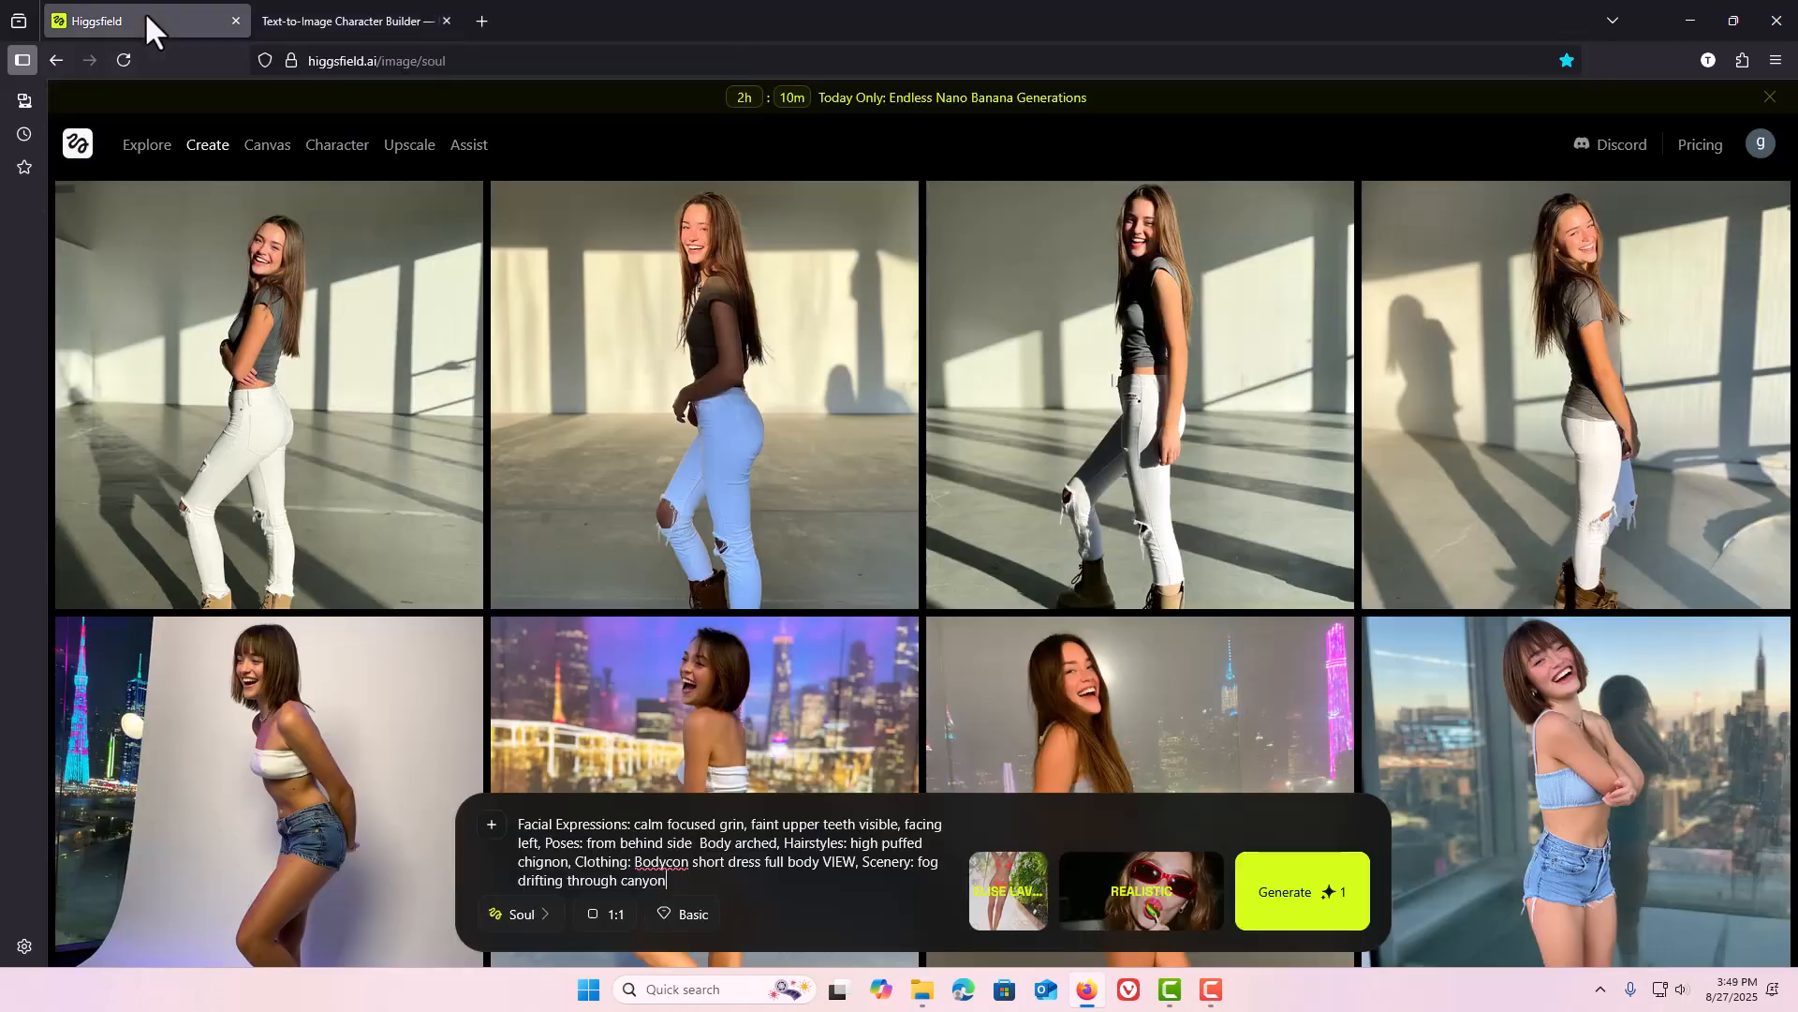
left_click(659, 867)
key("ctrl+a")
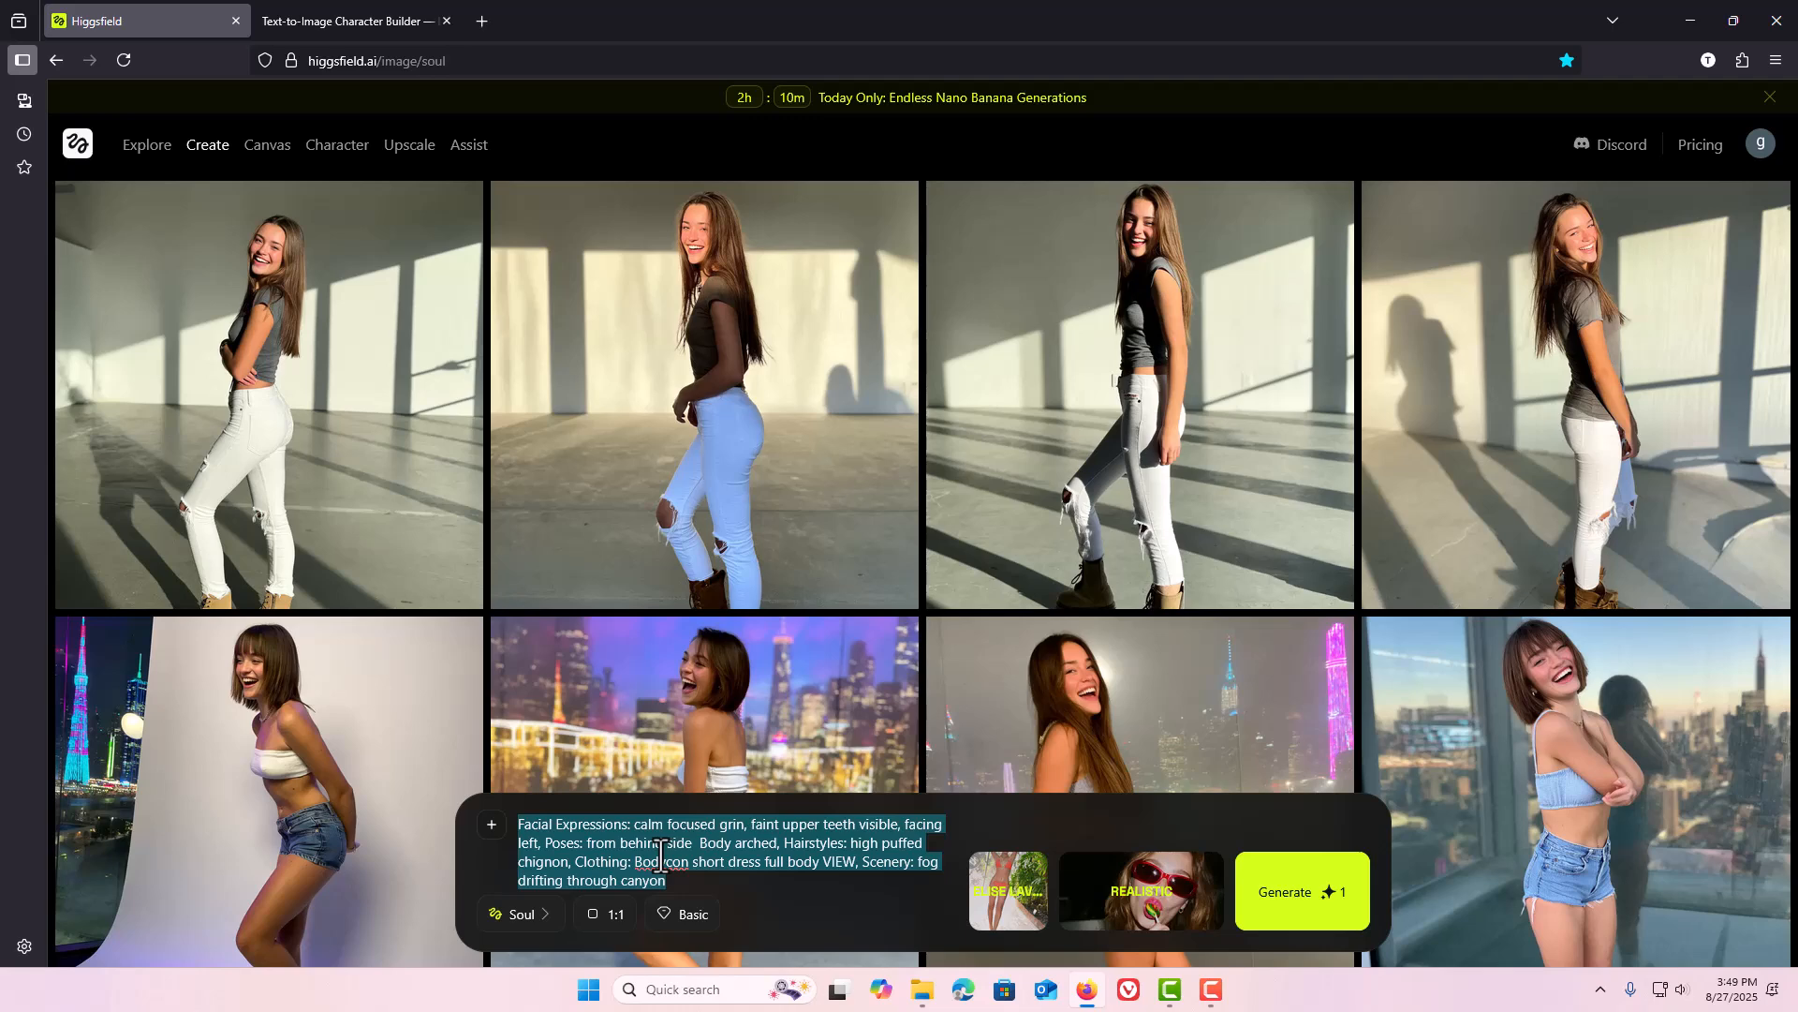
key("BackSpace")
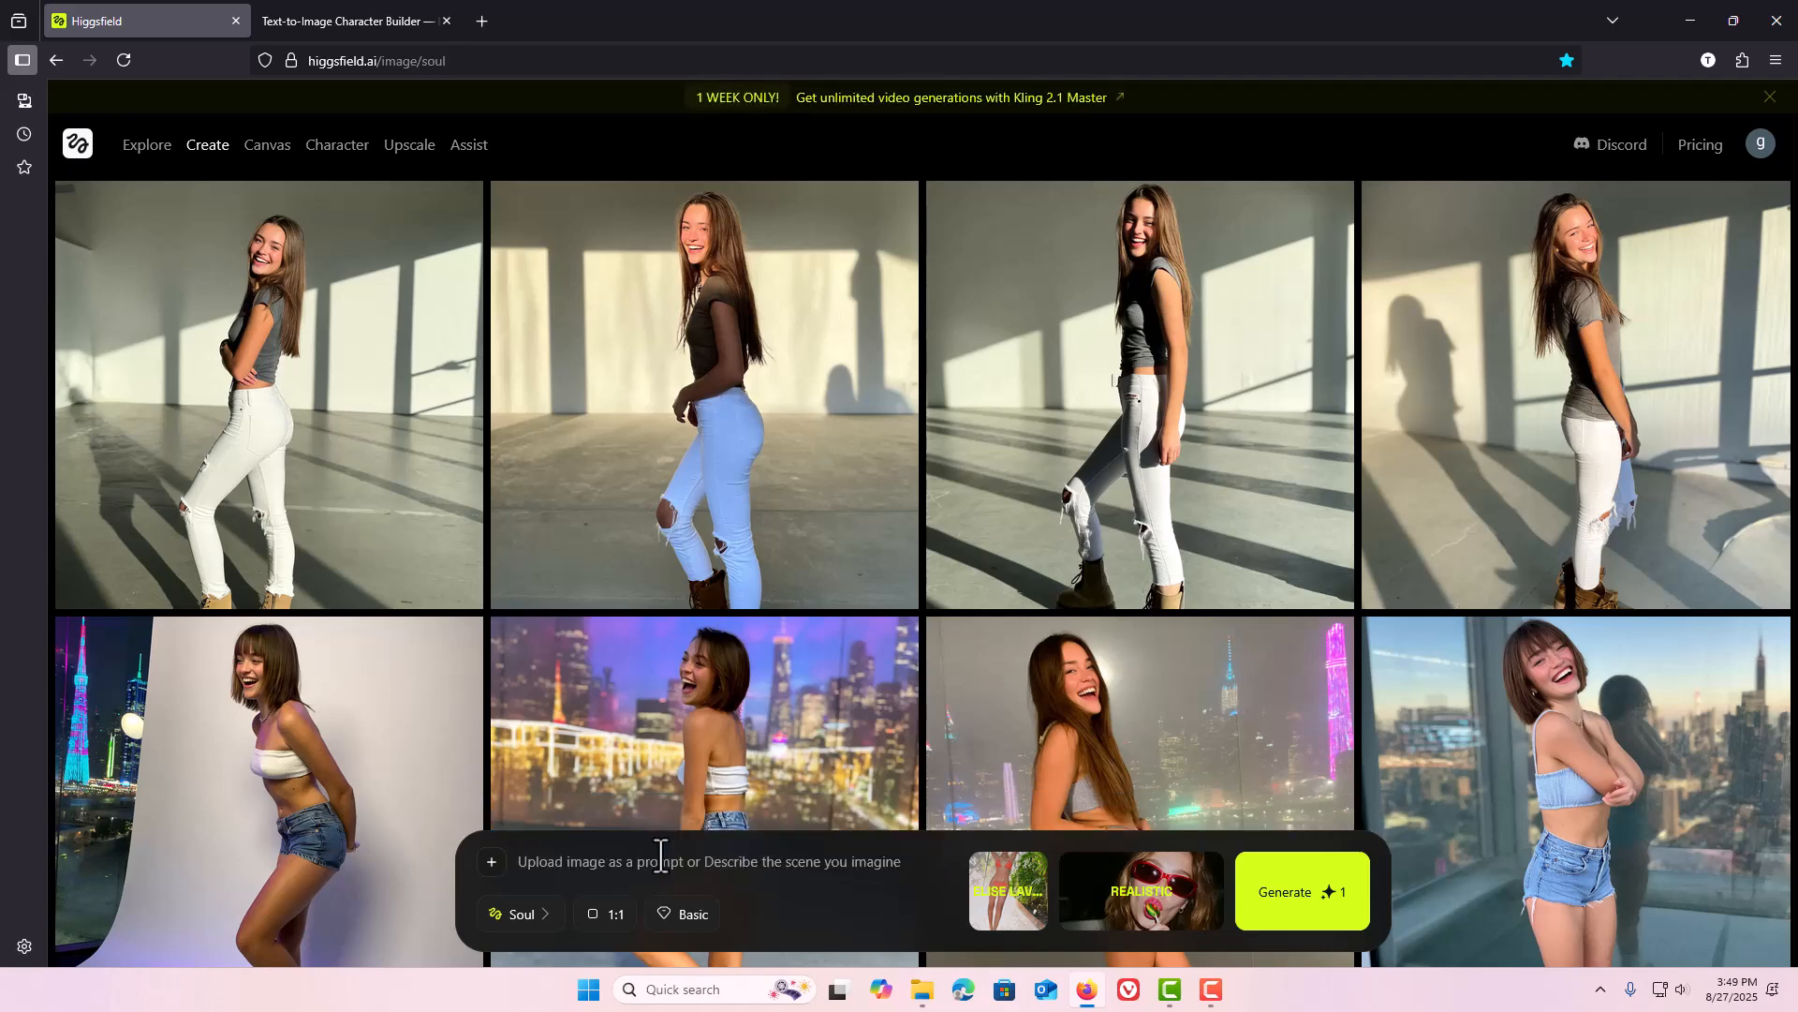
key("ctrl+v")
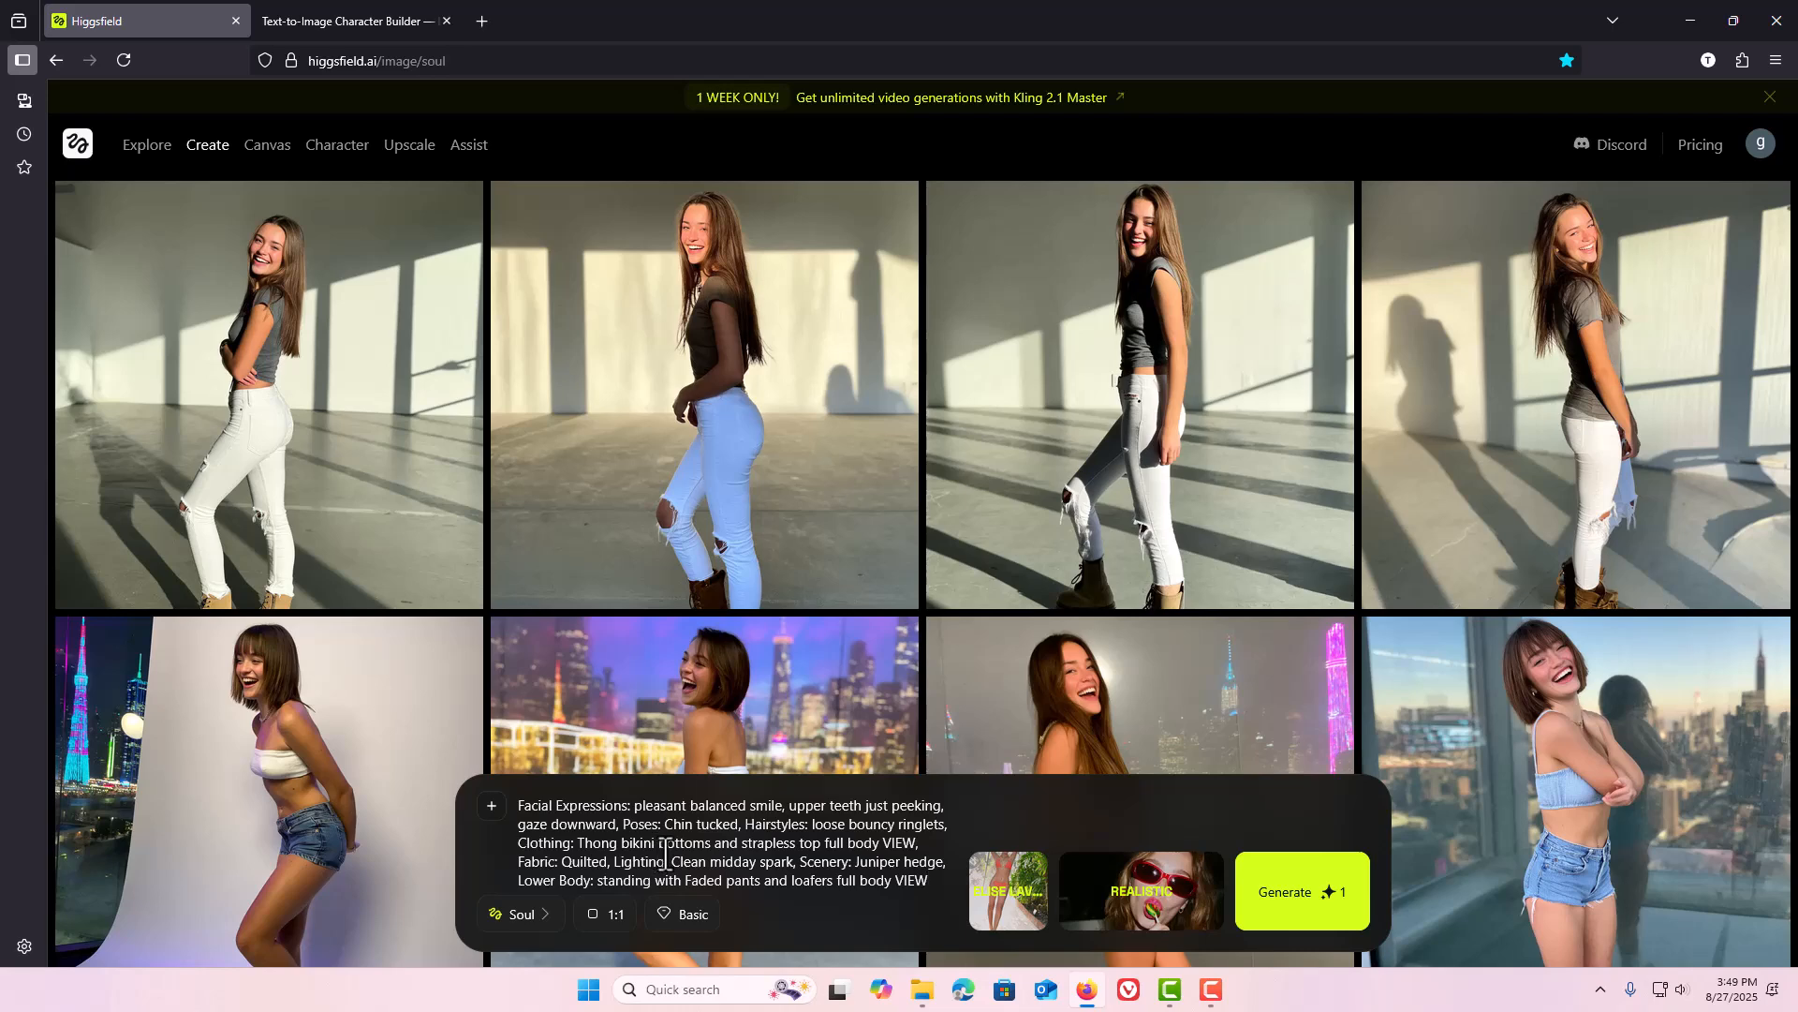
key("super+v")
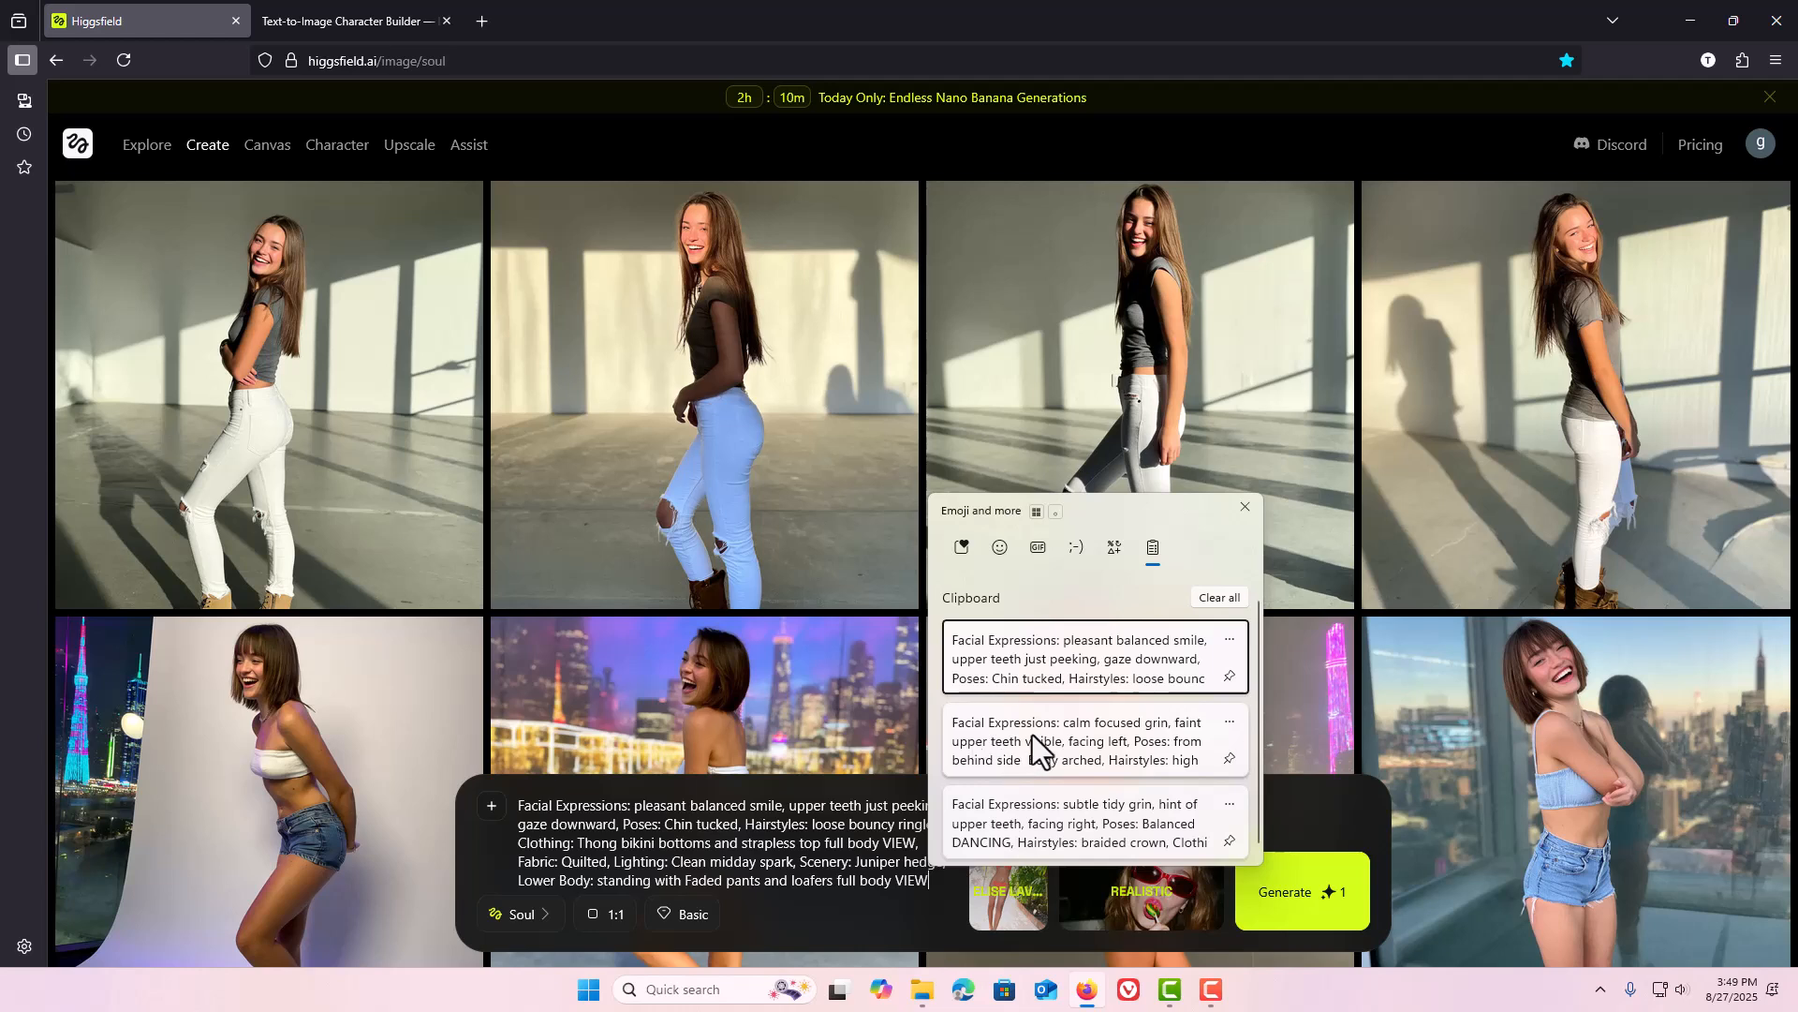
scroll(1033, 736, "down", 1)
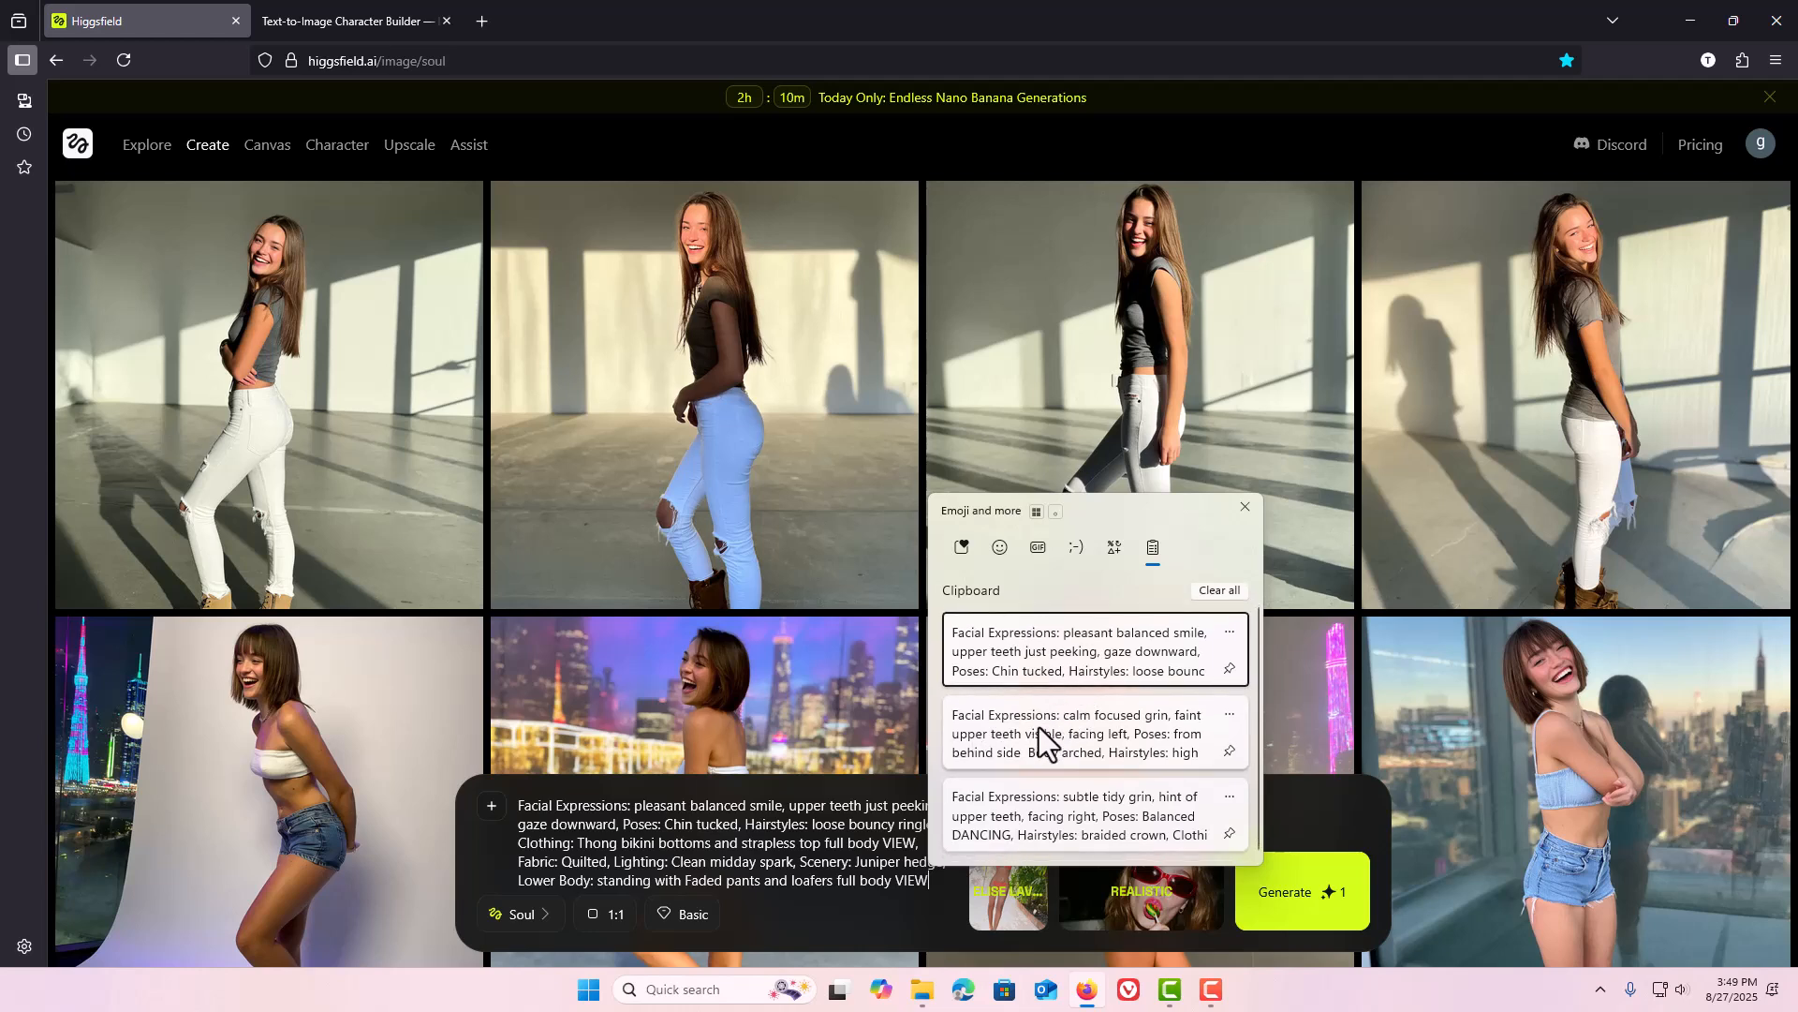
Return to the character builder and clear all category choices and the prompt.
left_click(351, 15)
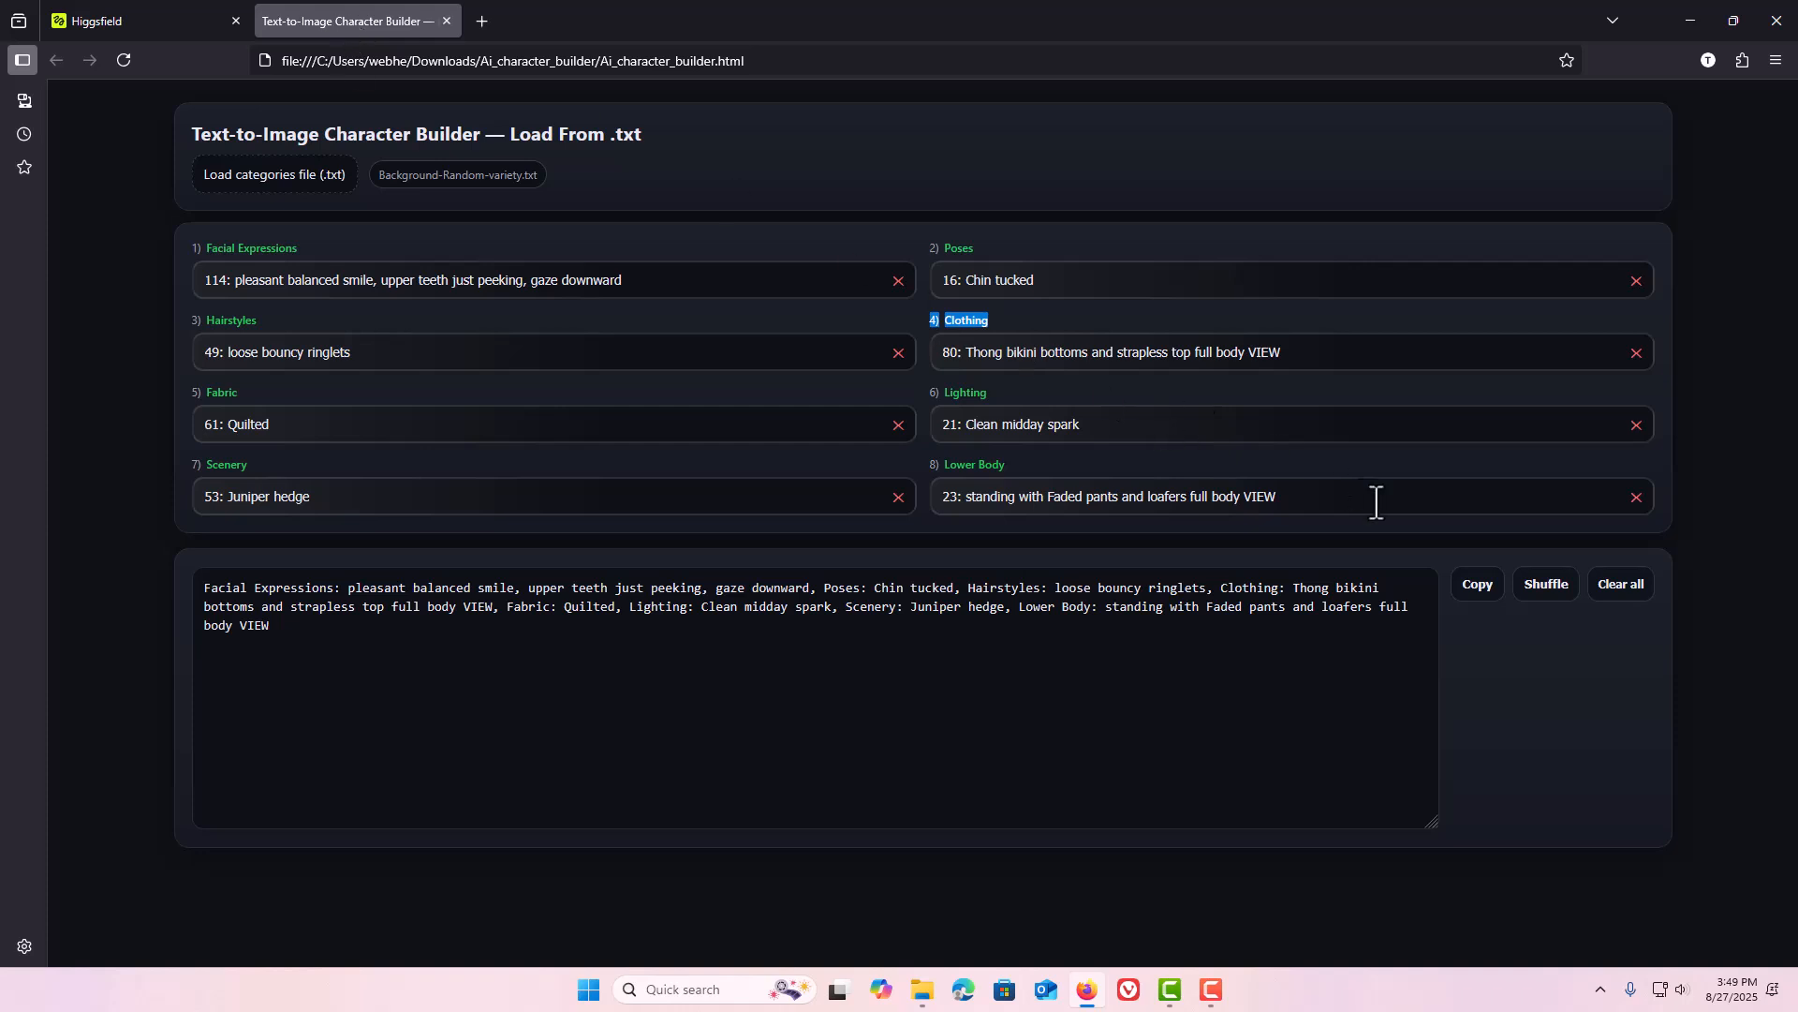
left_click(1615, 590)
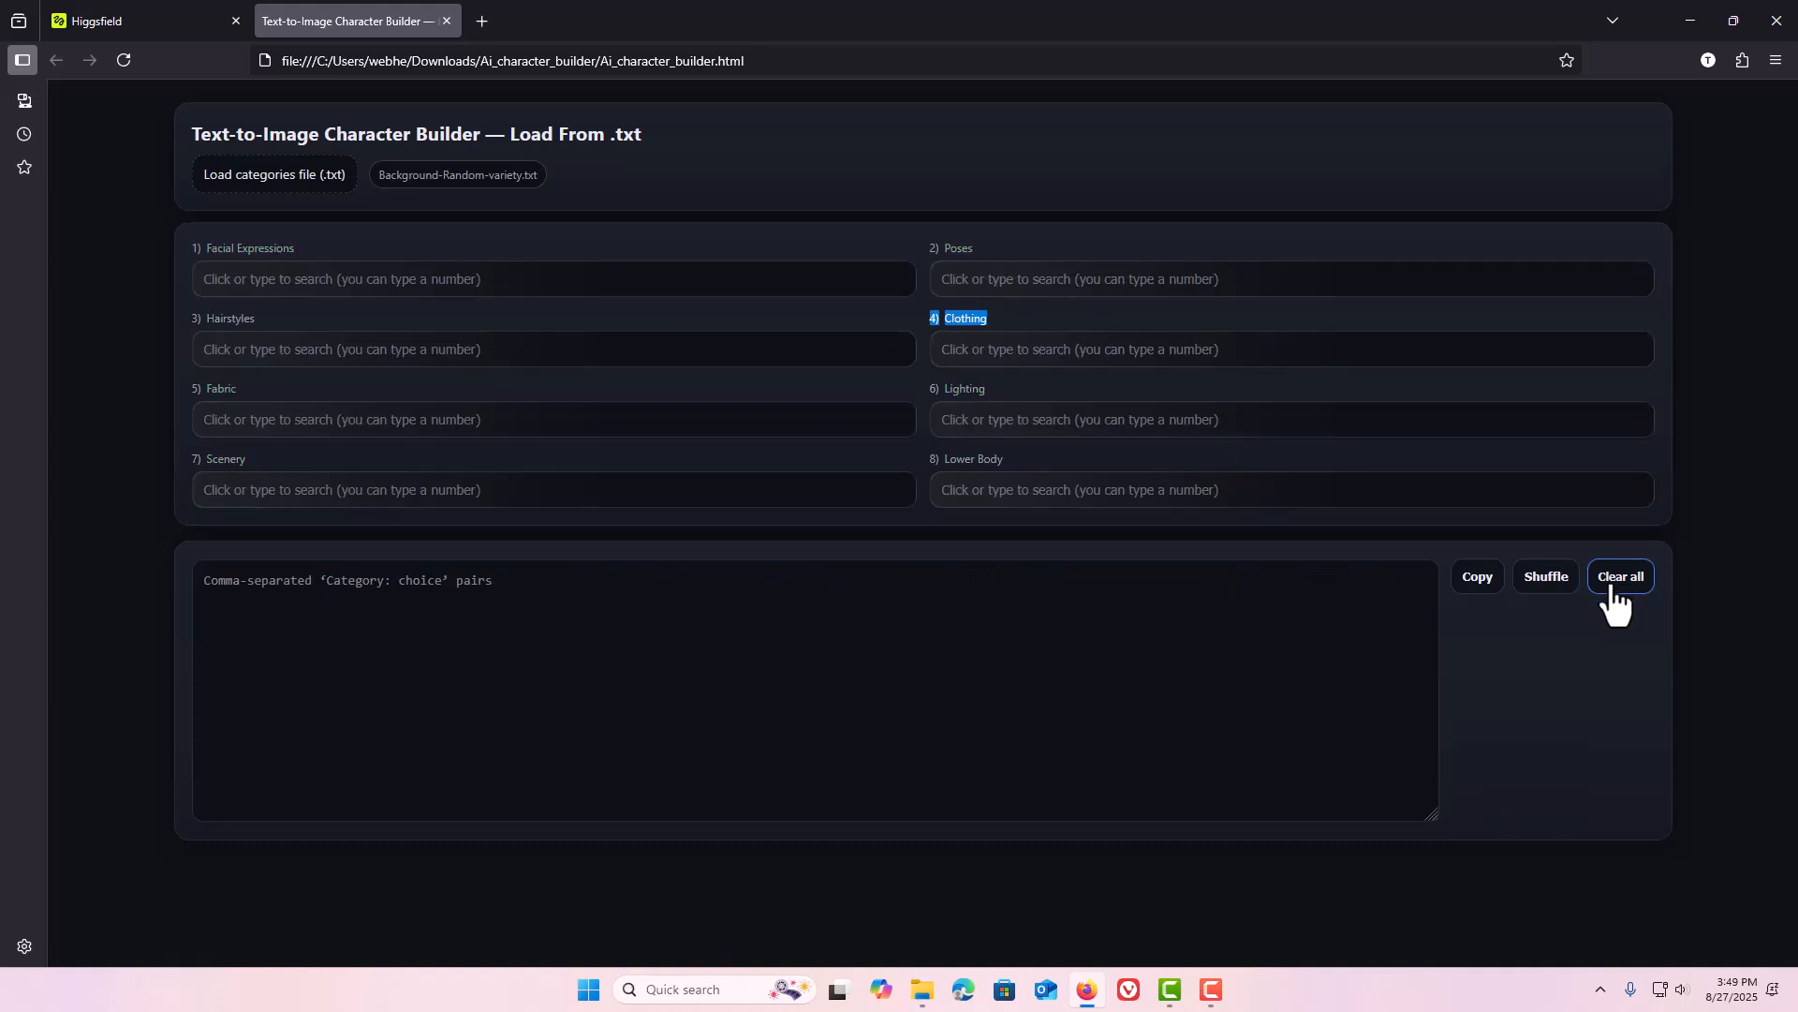
left_click(874, 574)
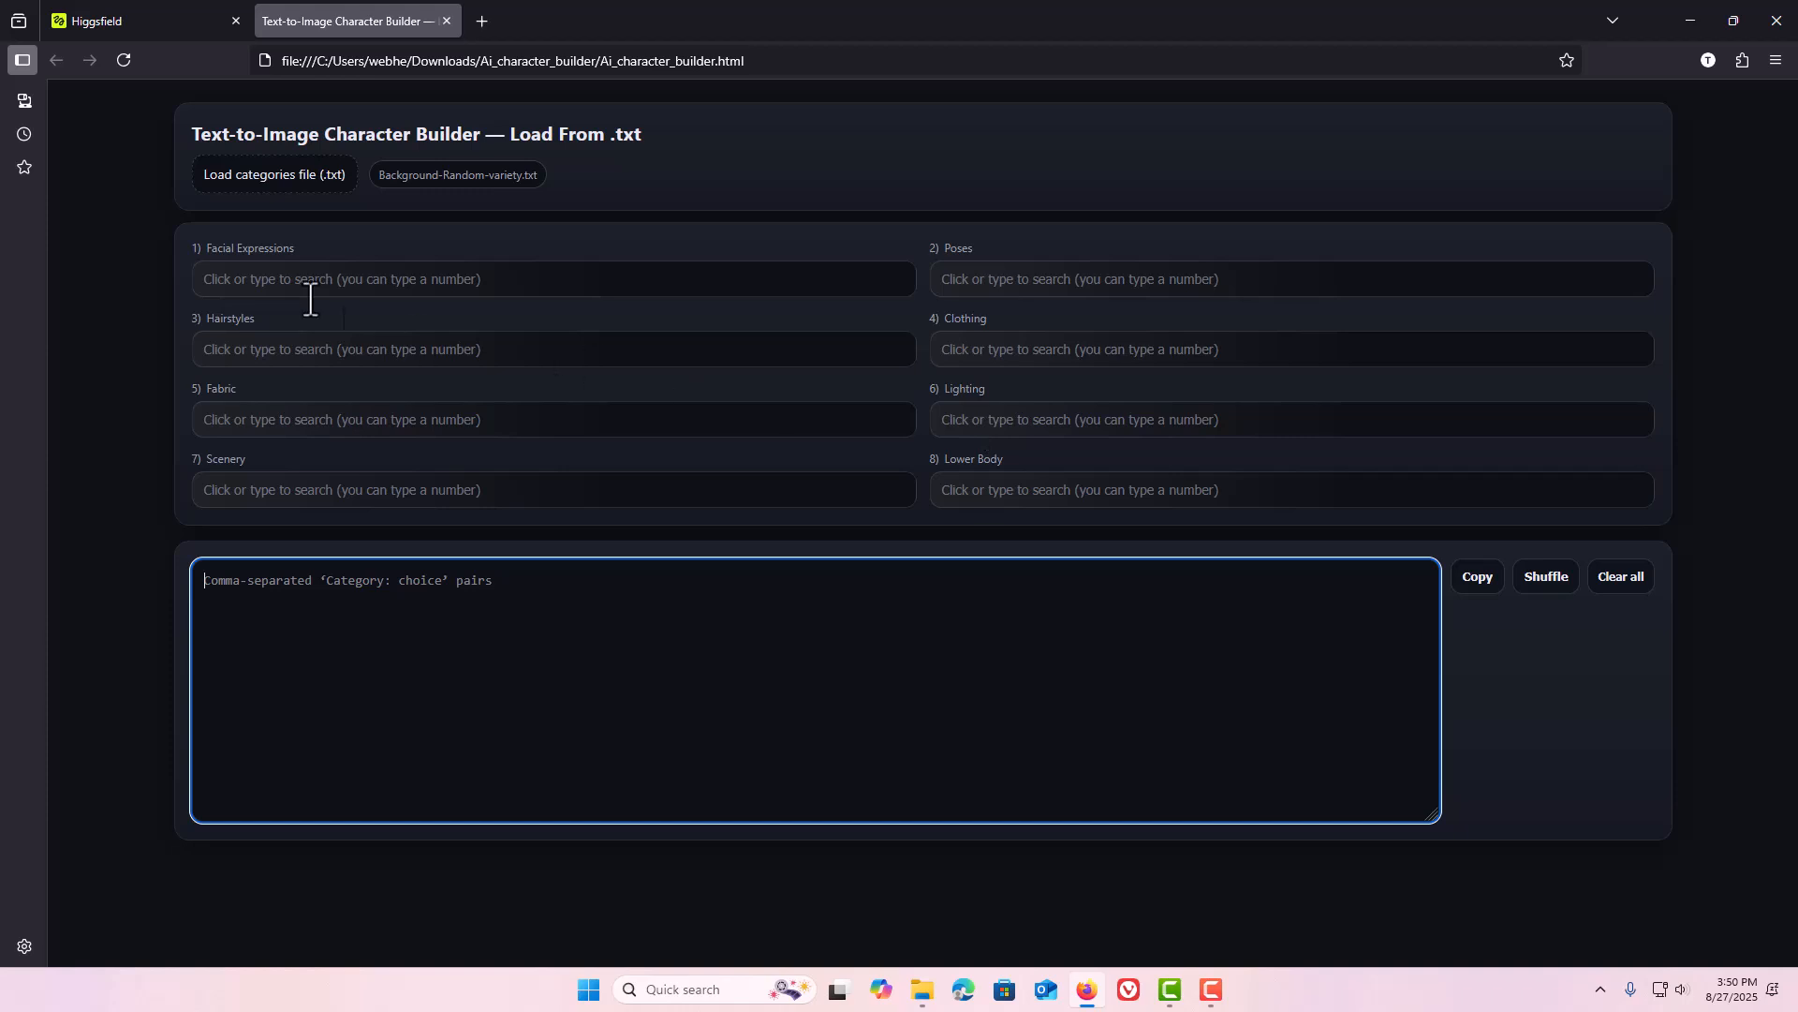
Highlight the Facial Expressions and Poses category labels on the builder page.
left_click(298, 251)
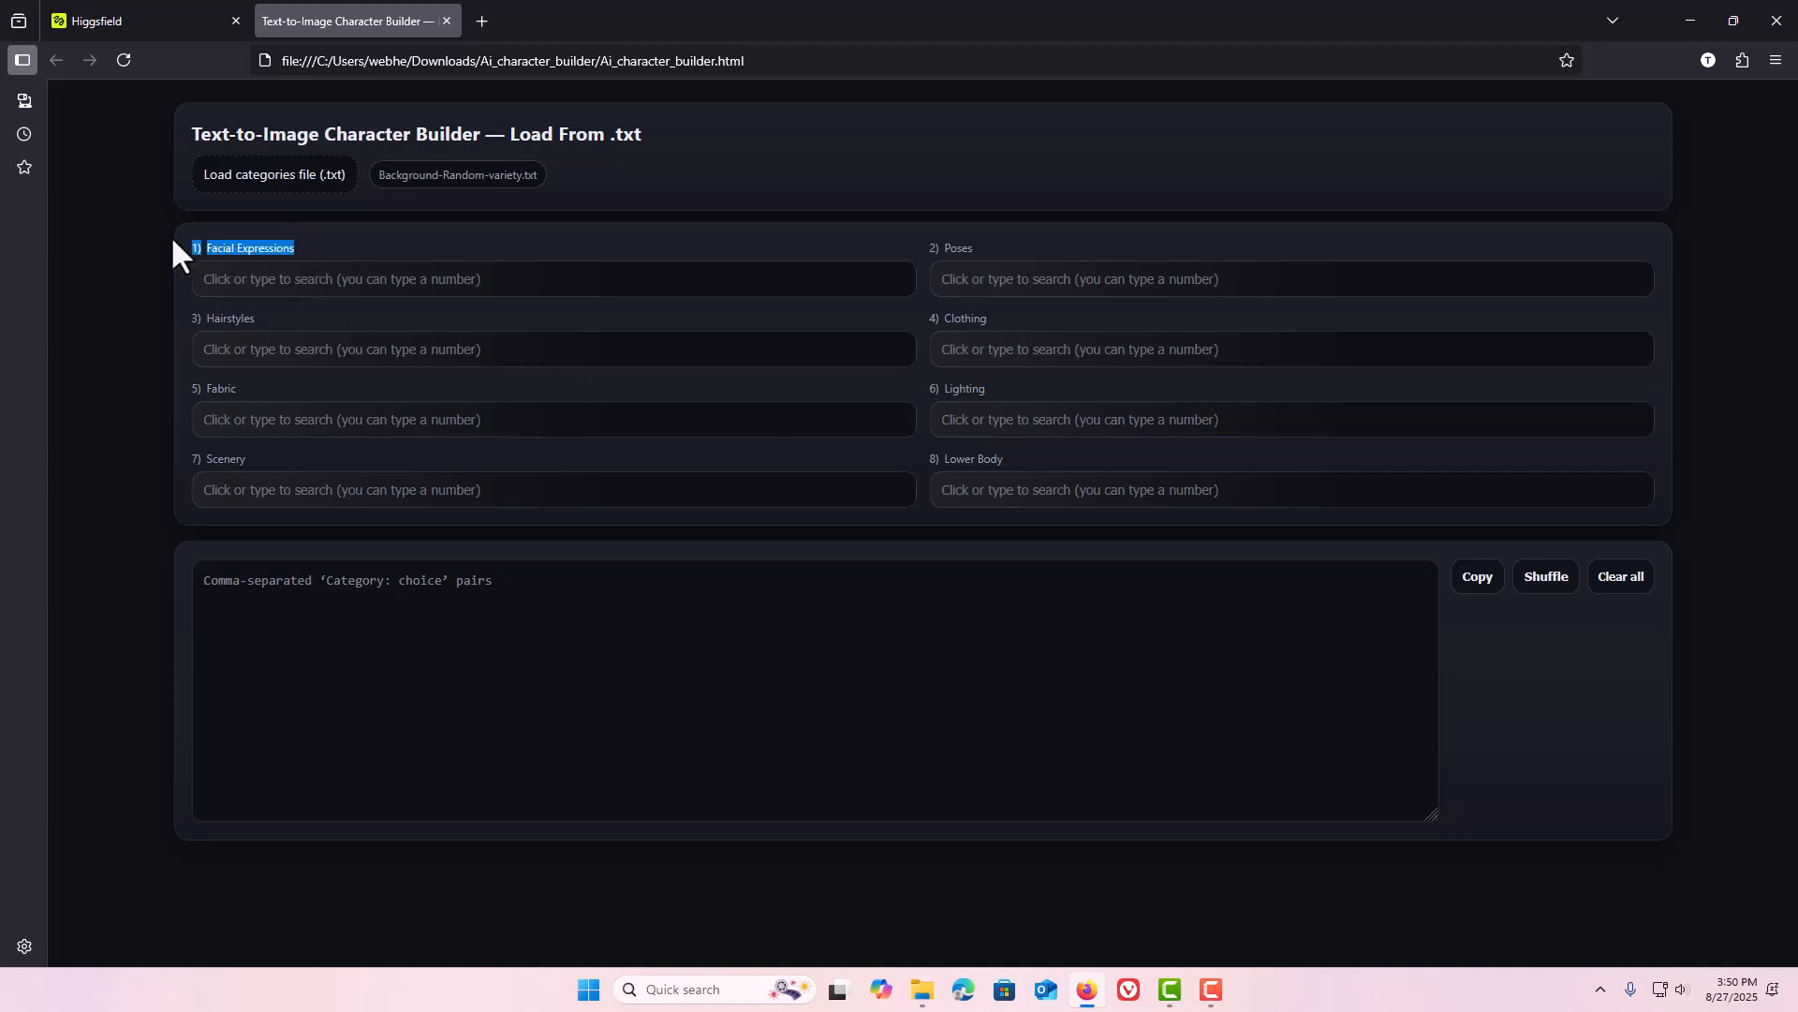
left_click_drag(999, 248, 936, 246)
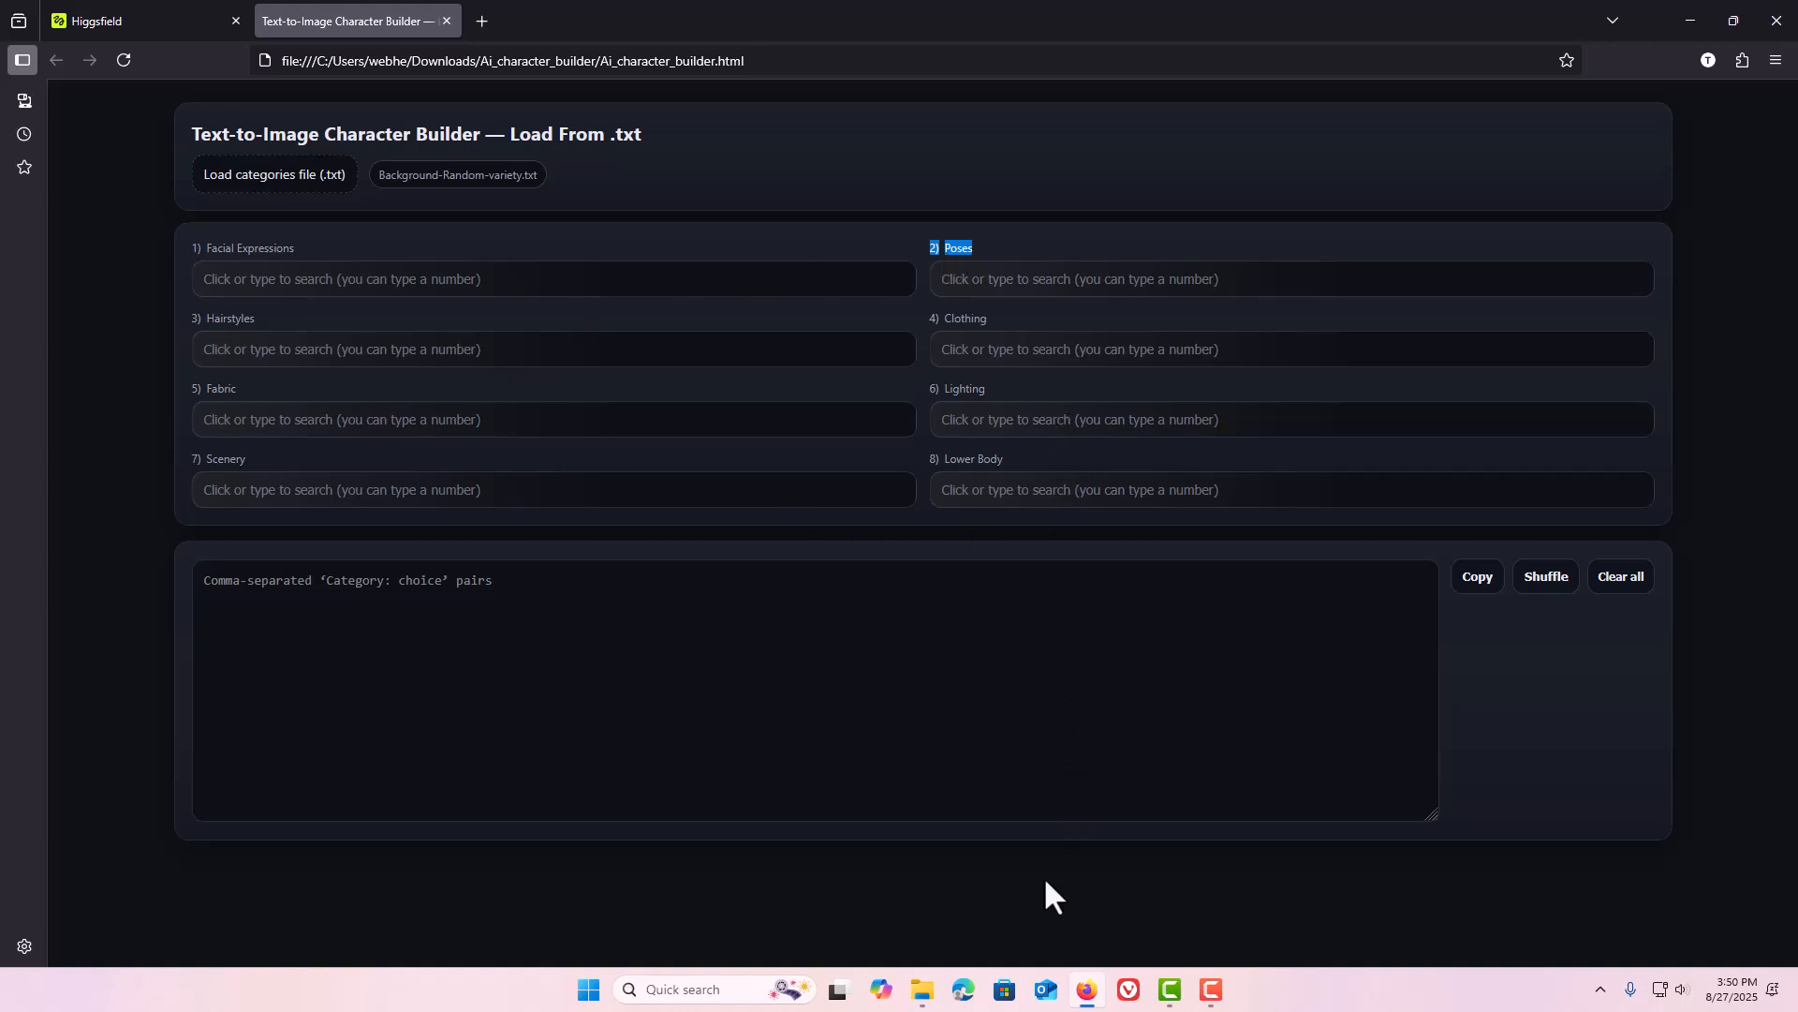
Open 3-water-fun.txt from the Ai_character_builder folder and examine its Facial Expressions header and entries.
left_click(922, 989)
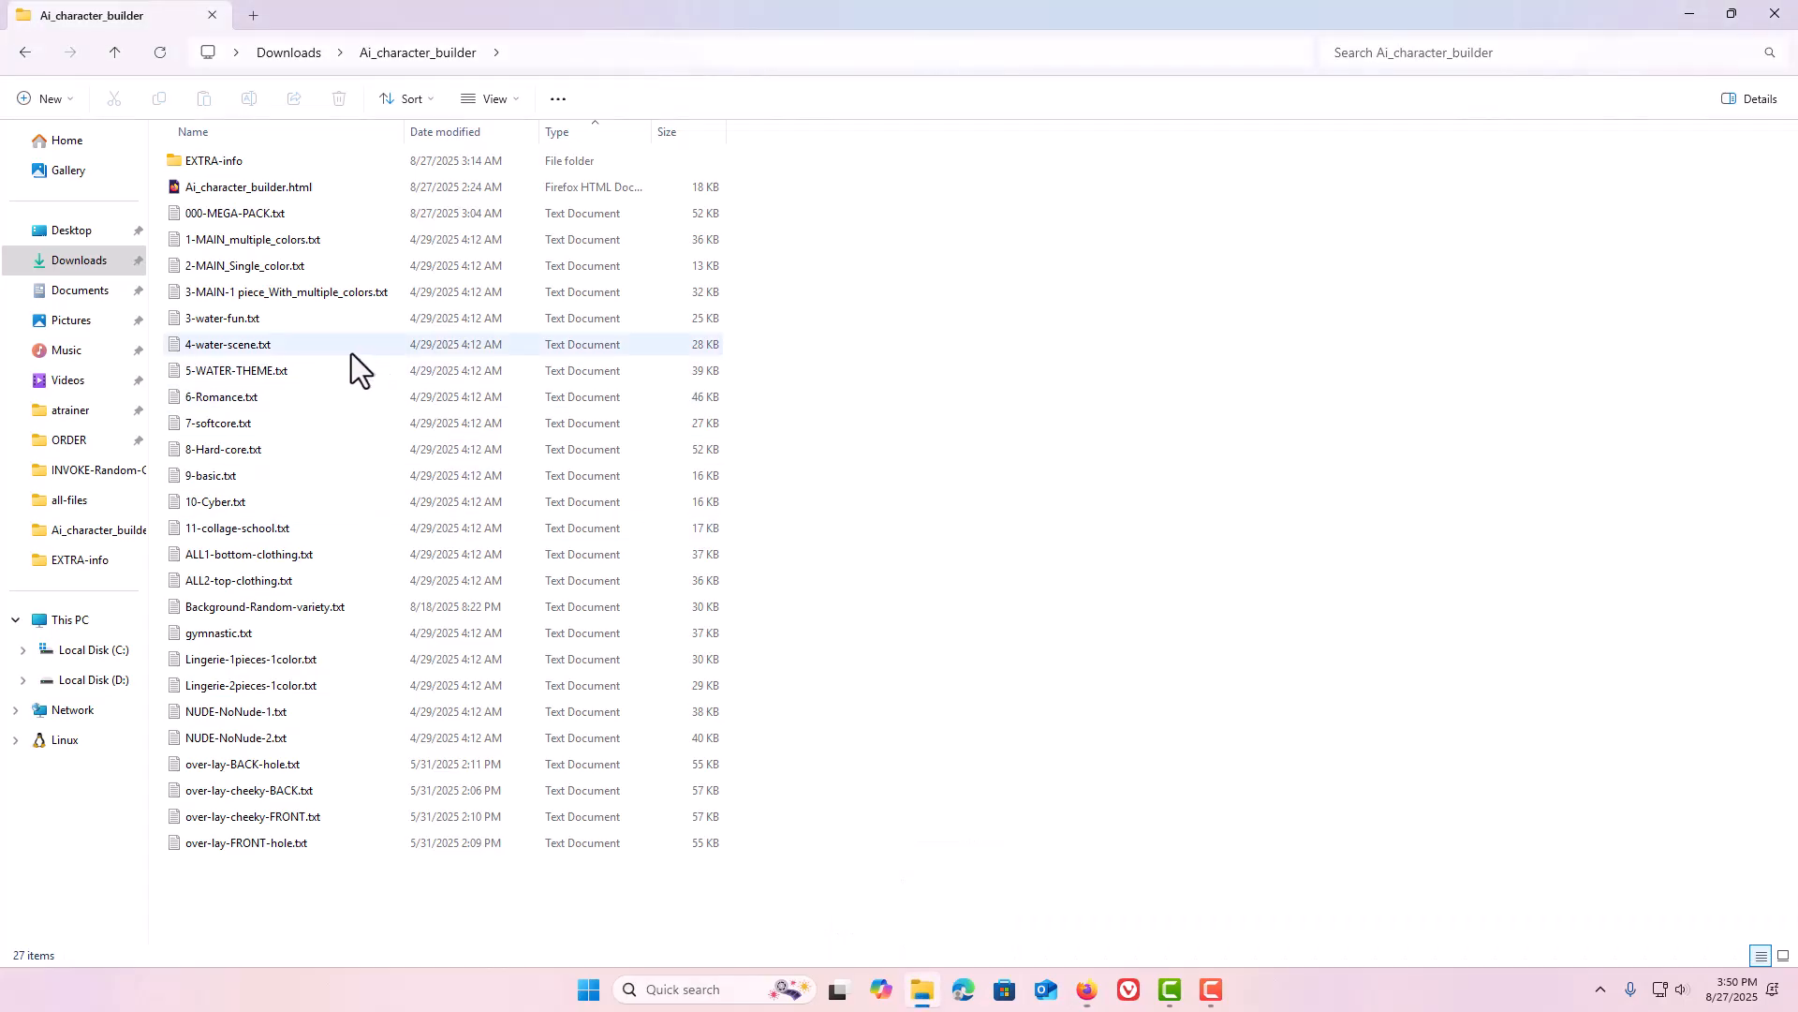
double_click(245, 322)
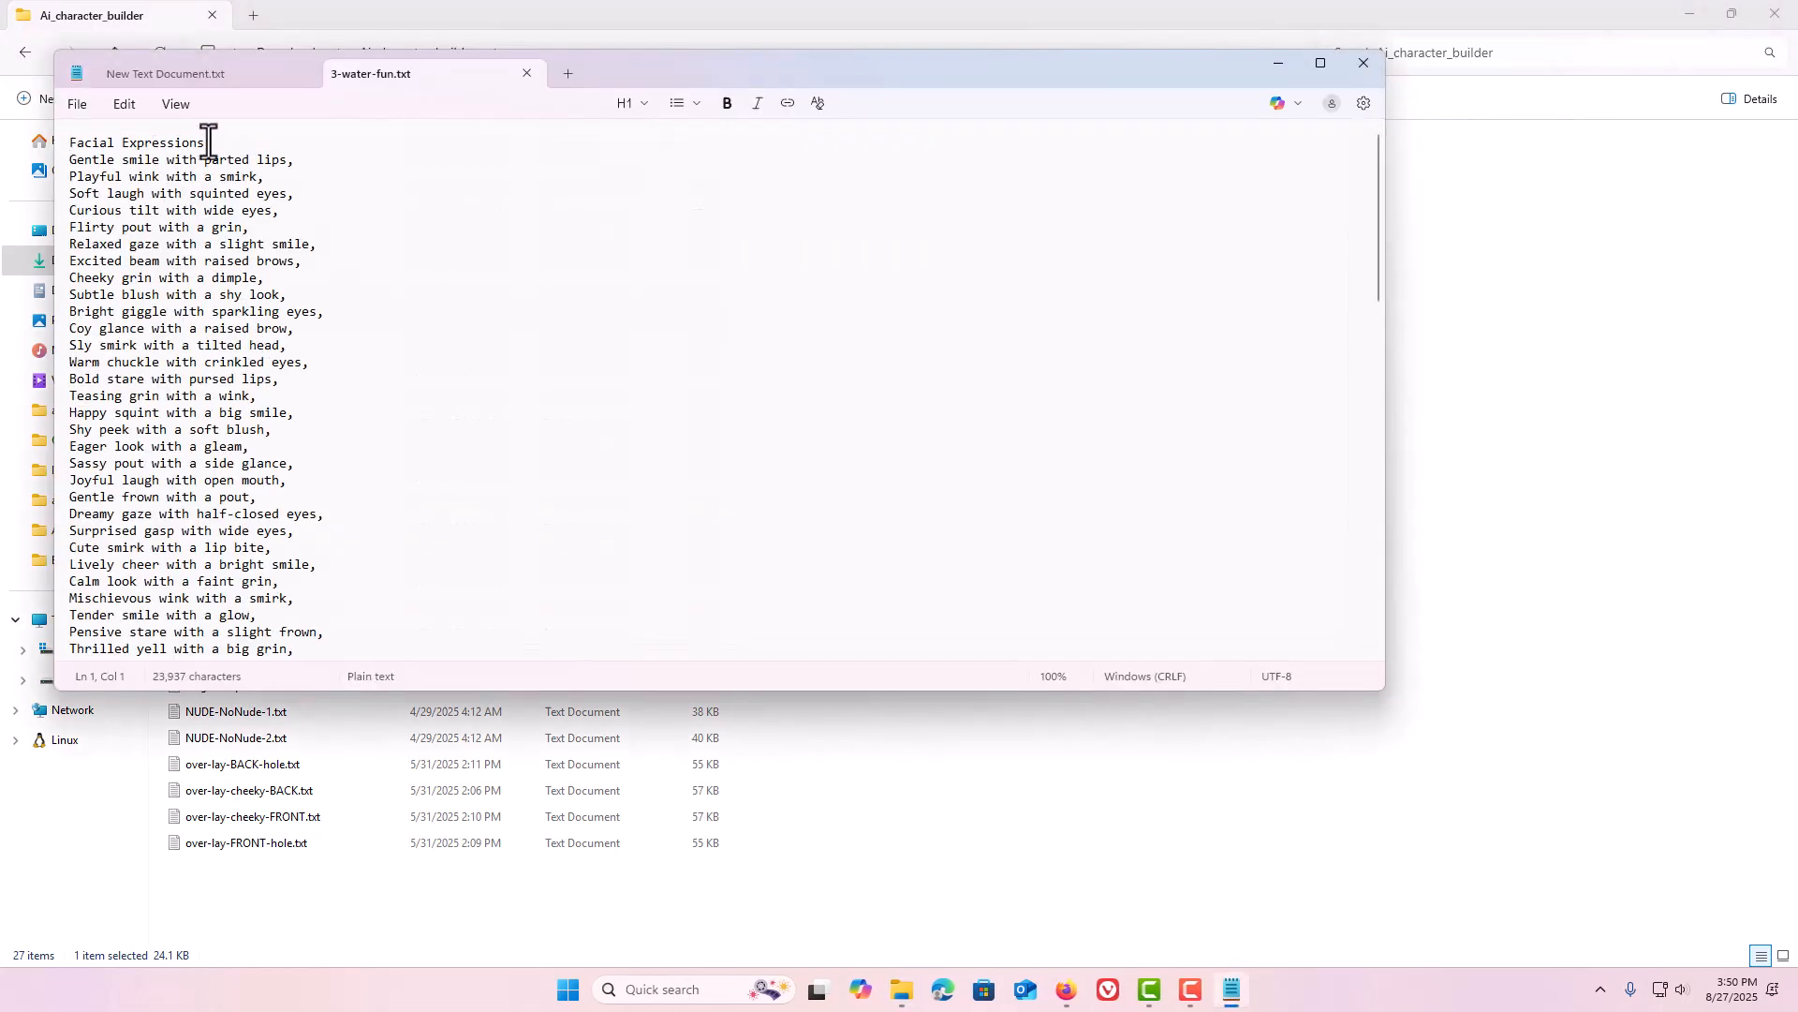
left_click_drag(211, 143, 67, 137)
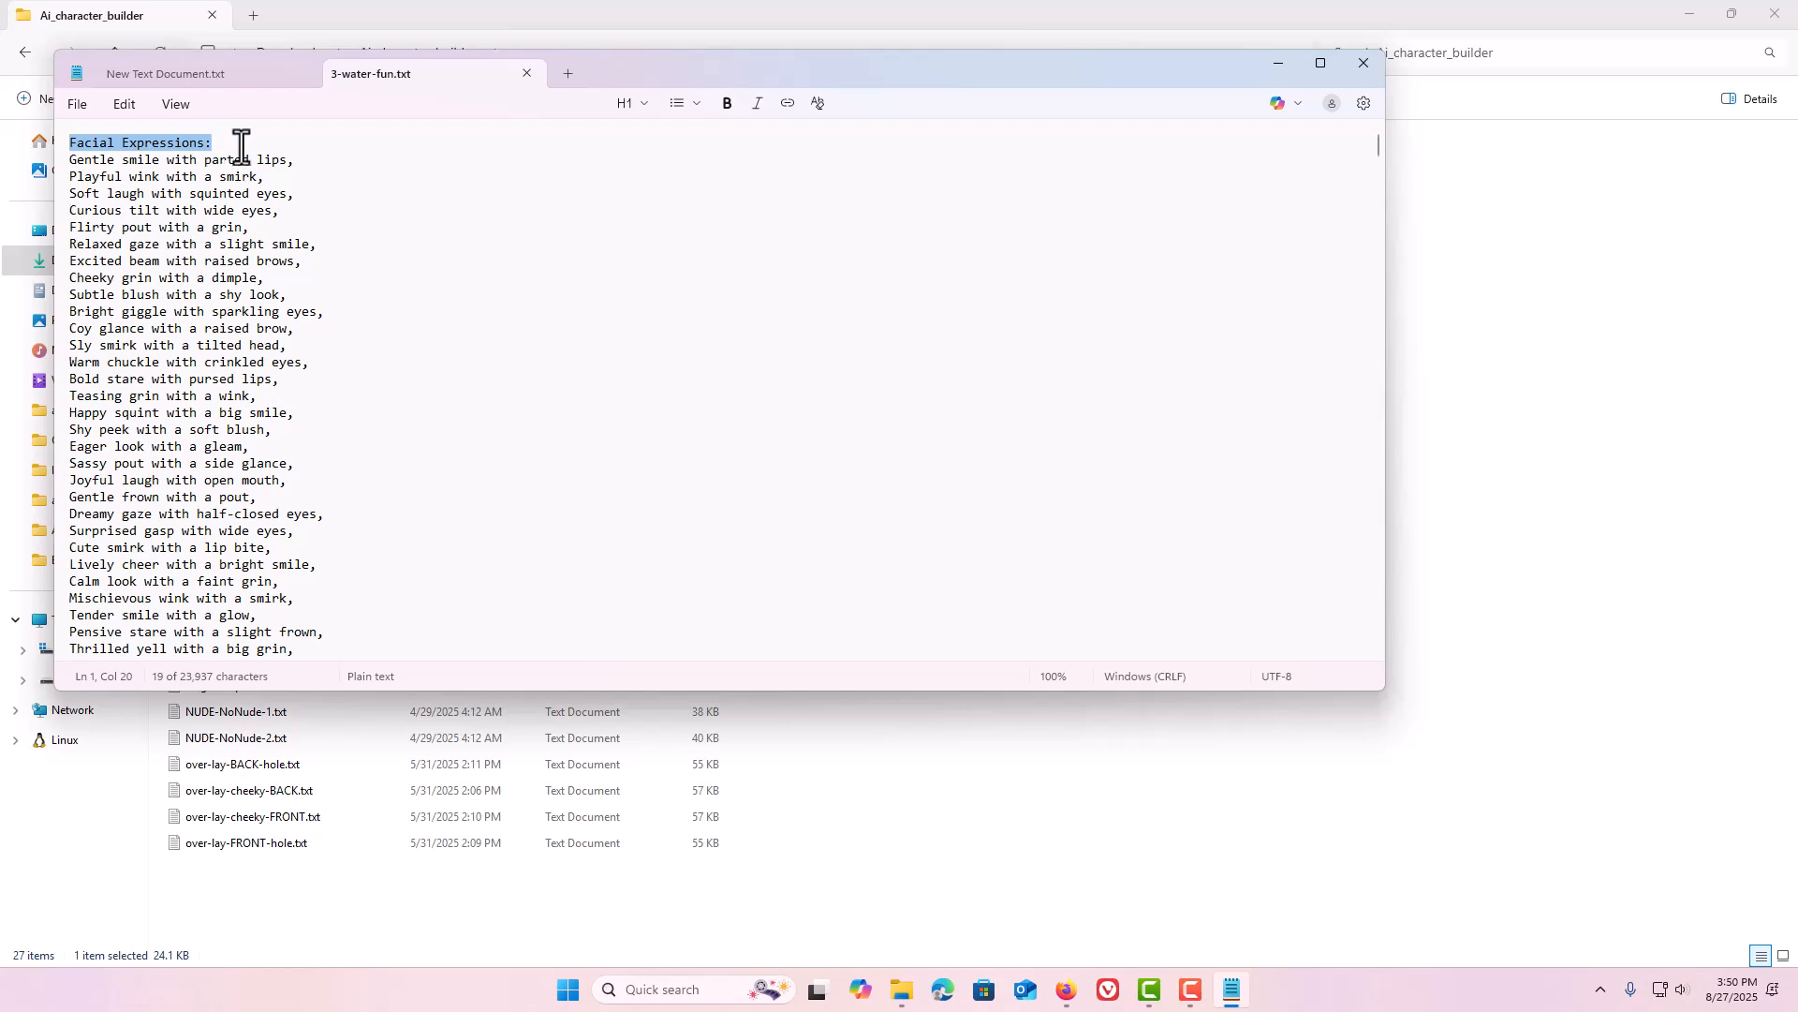
left_click(303, 161)
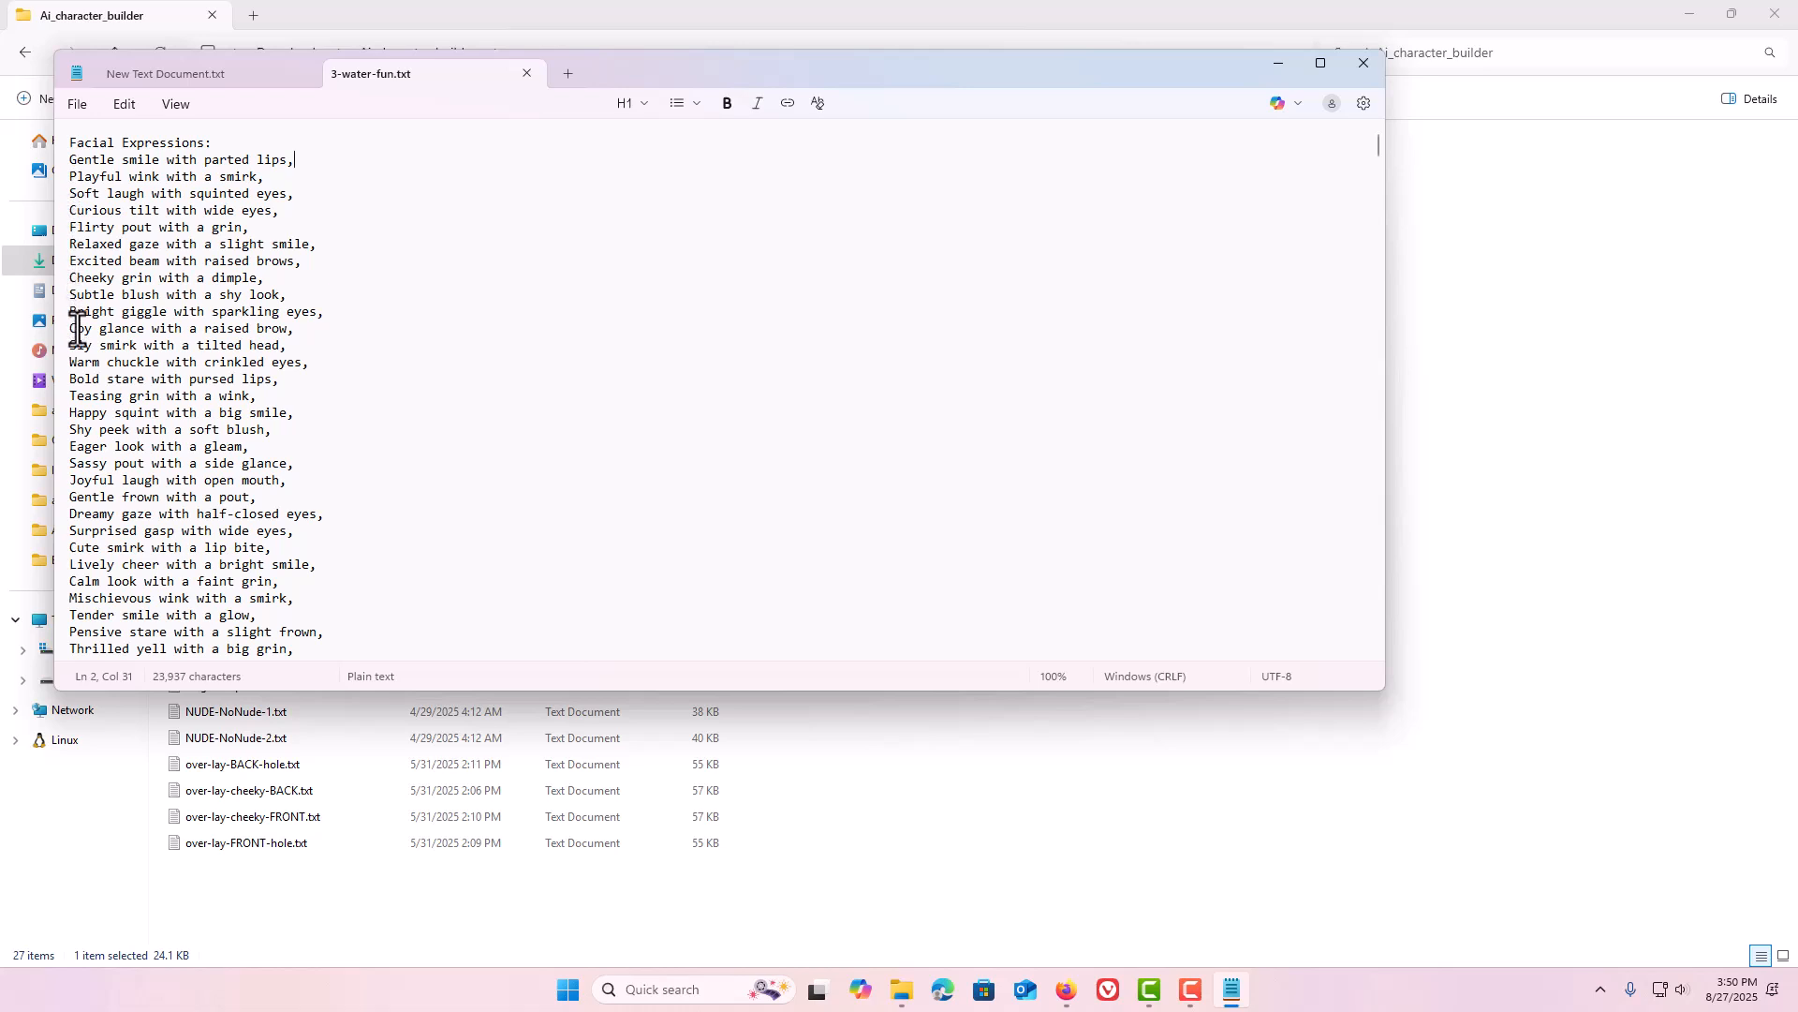
scroll(125, 346, "down", 1)
scroll(126, 347, "down", 1)
scroll(129, 344, "down", 7)
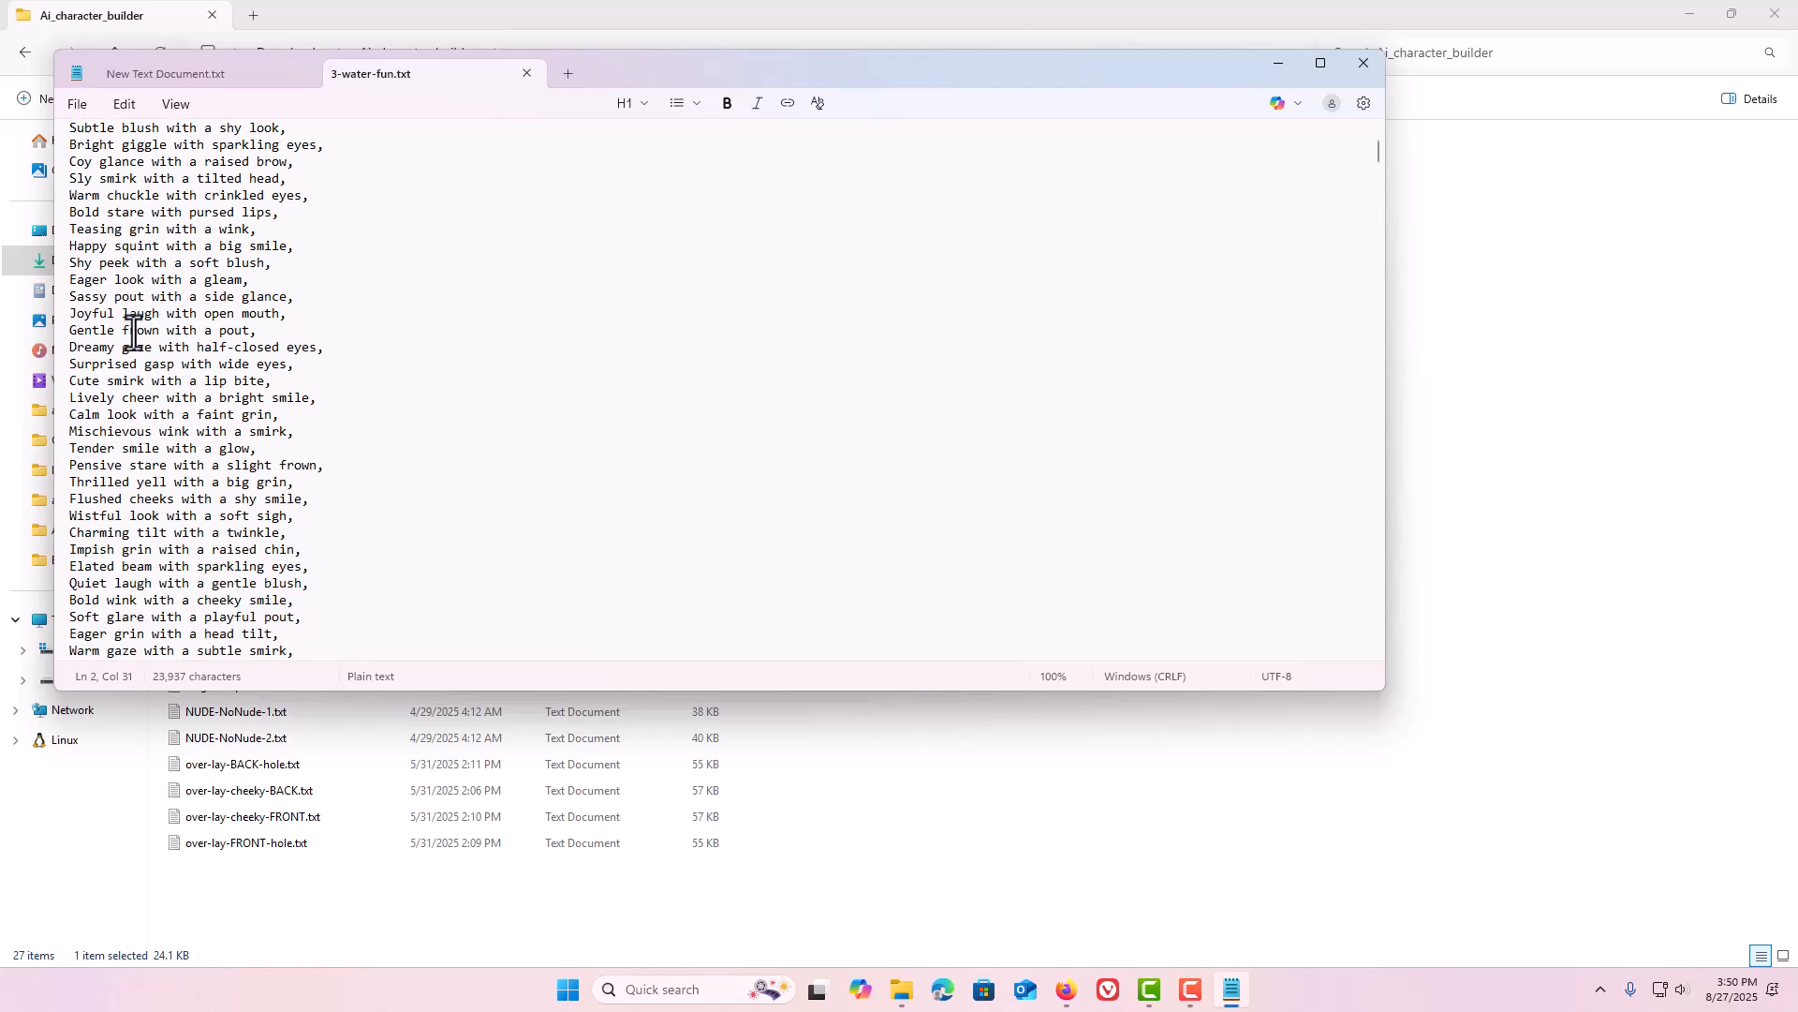
scroll(136, 329, "down", 11)
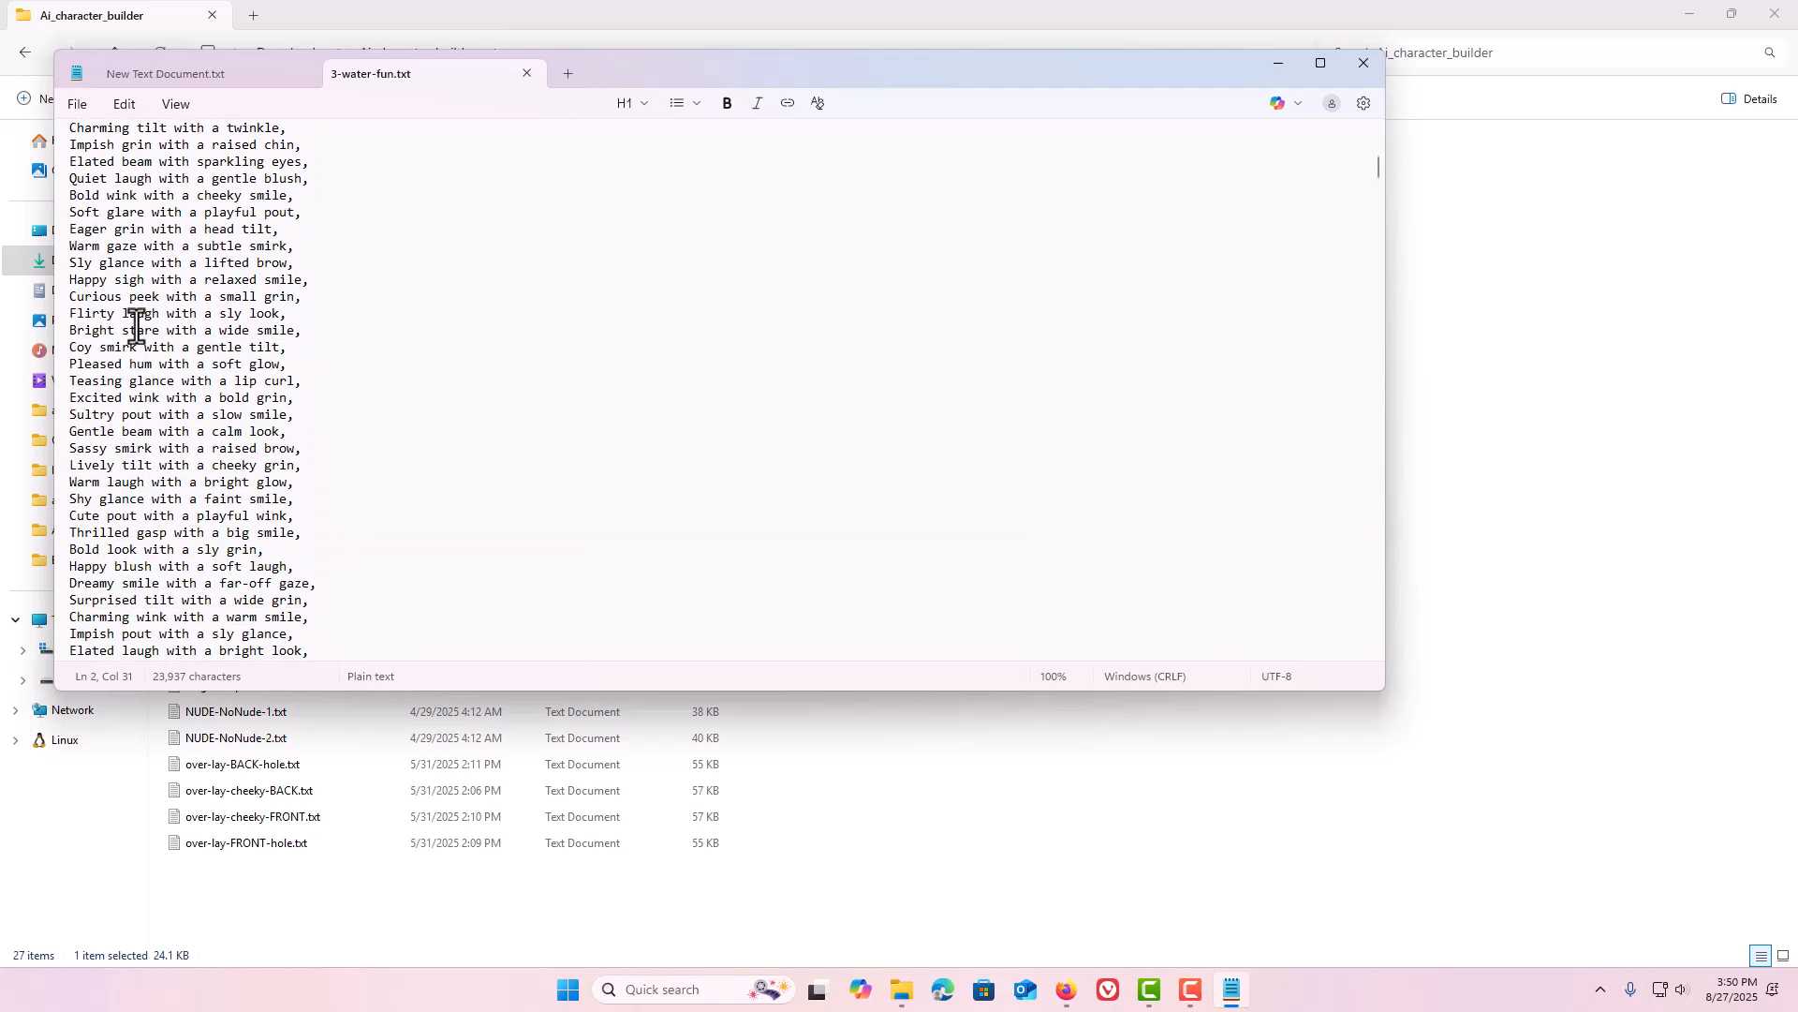
scroll(138, 325, "down", 6)
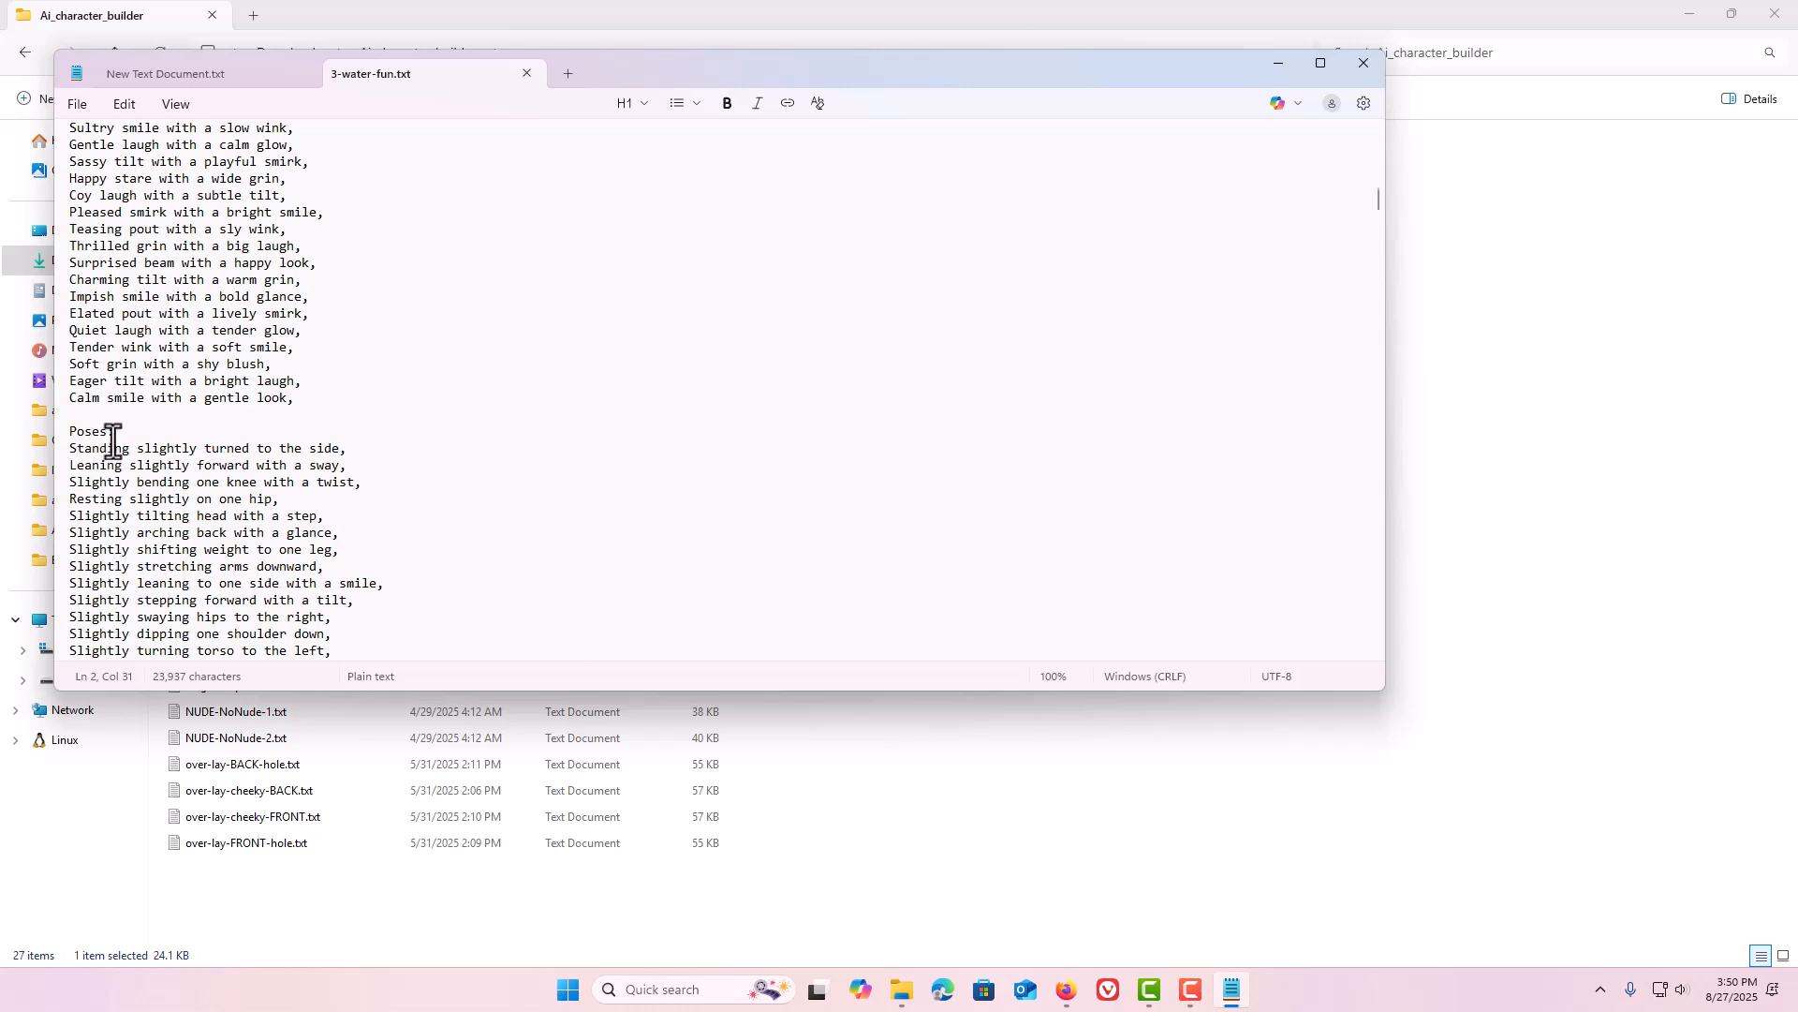
Highlight the Poses: header in the text file and scroll through the pose entries down to Hairstyles.
left_click_drag(118, 433, 66, 436)
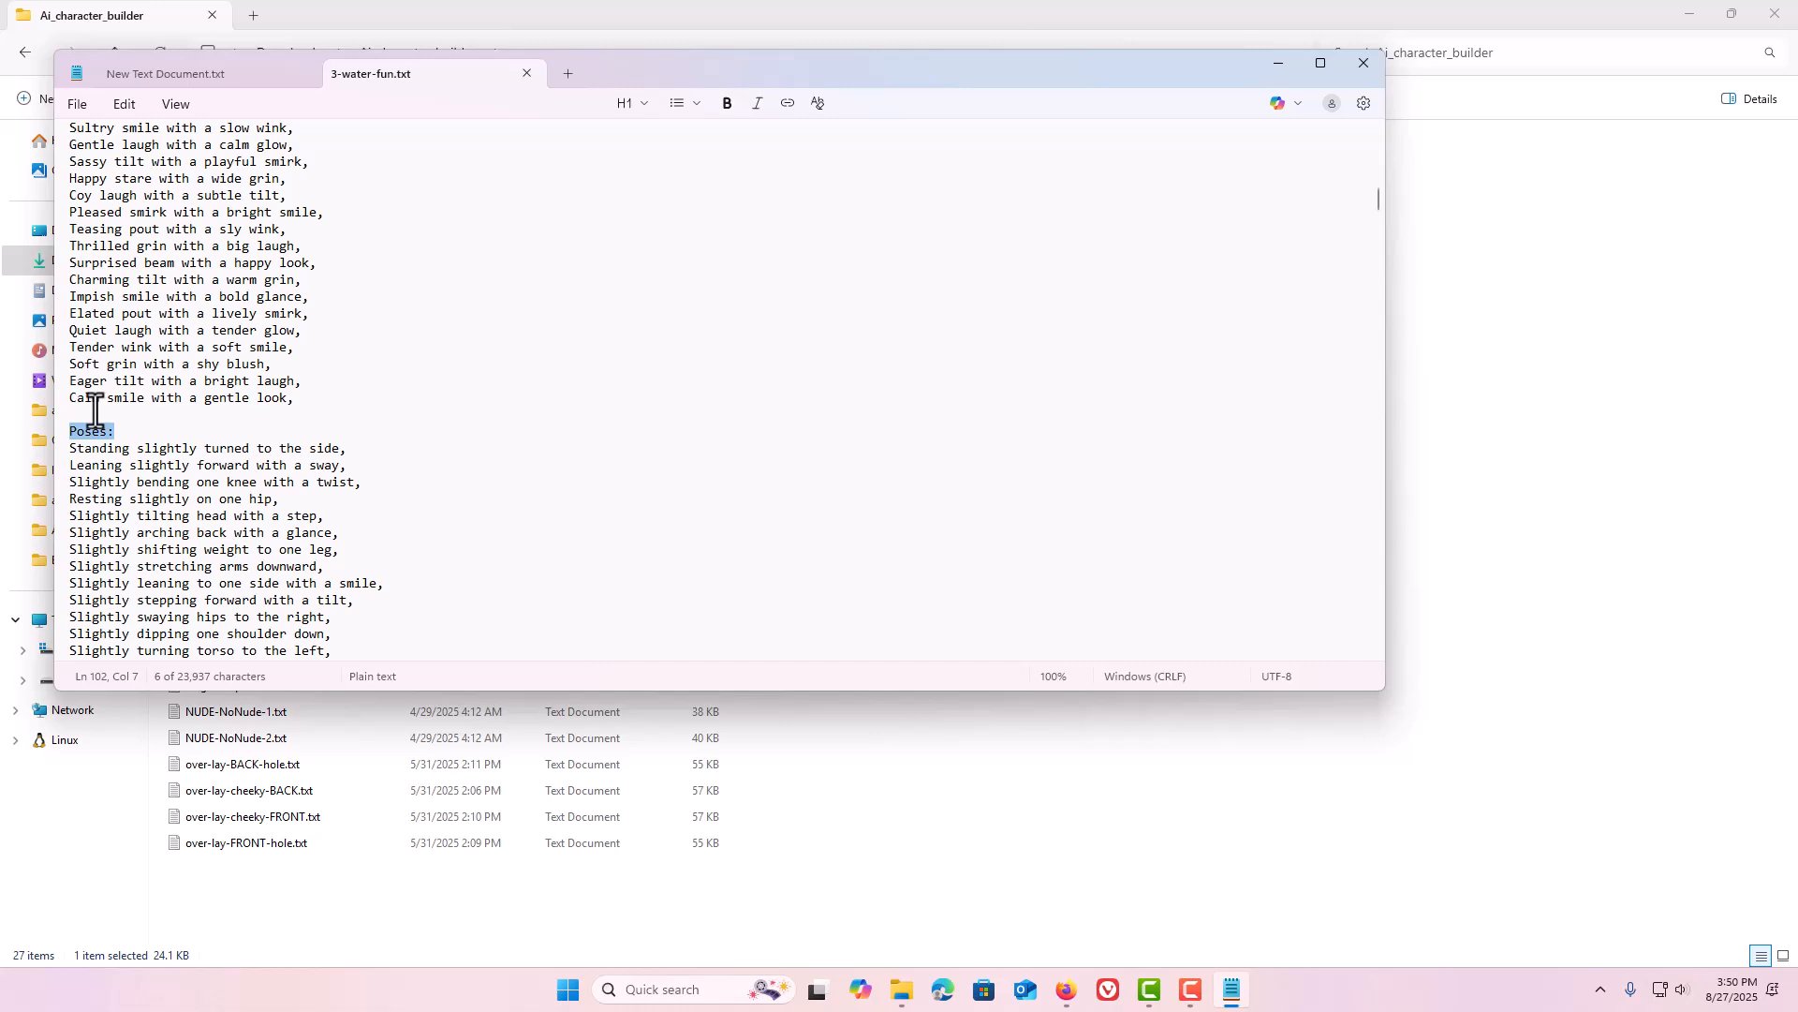
left_click(56, 415)
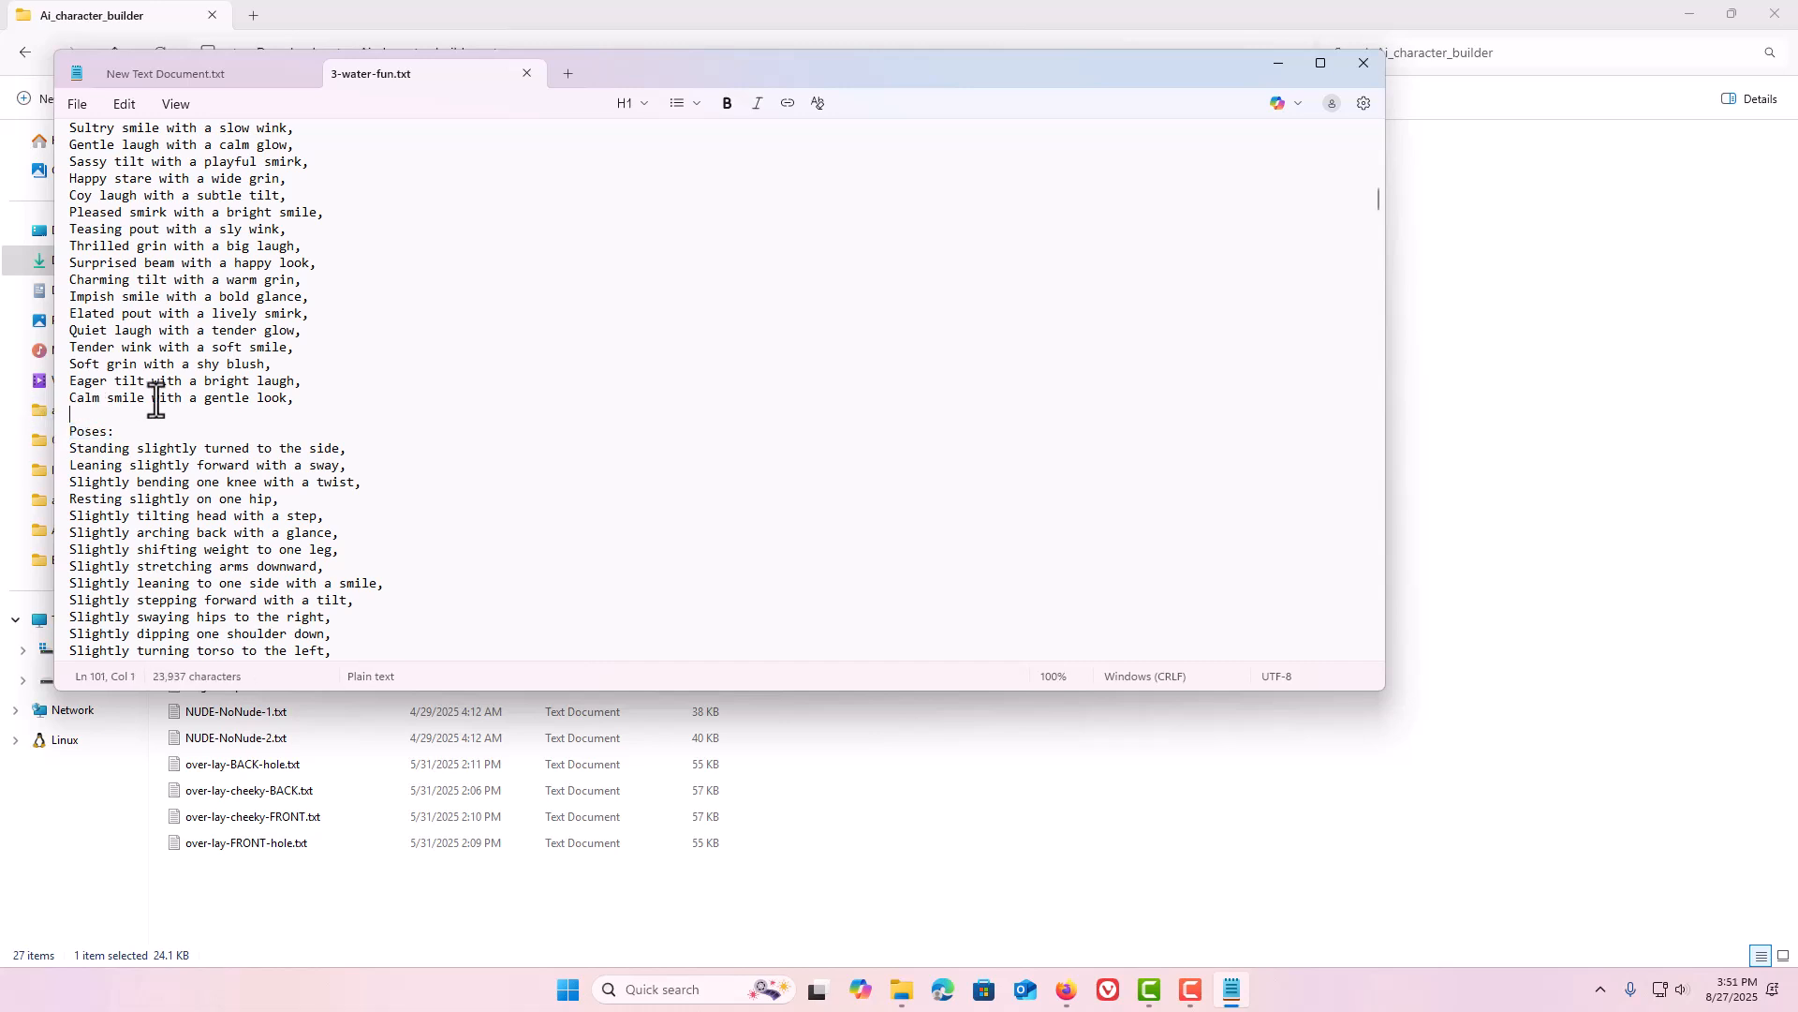
scroll(241, 412, "down", 7)
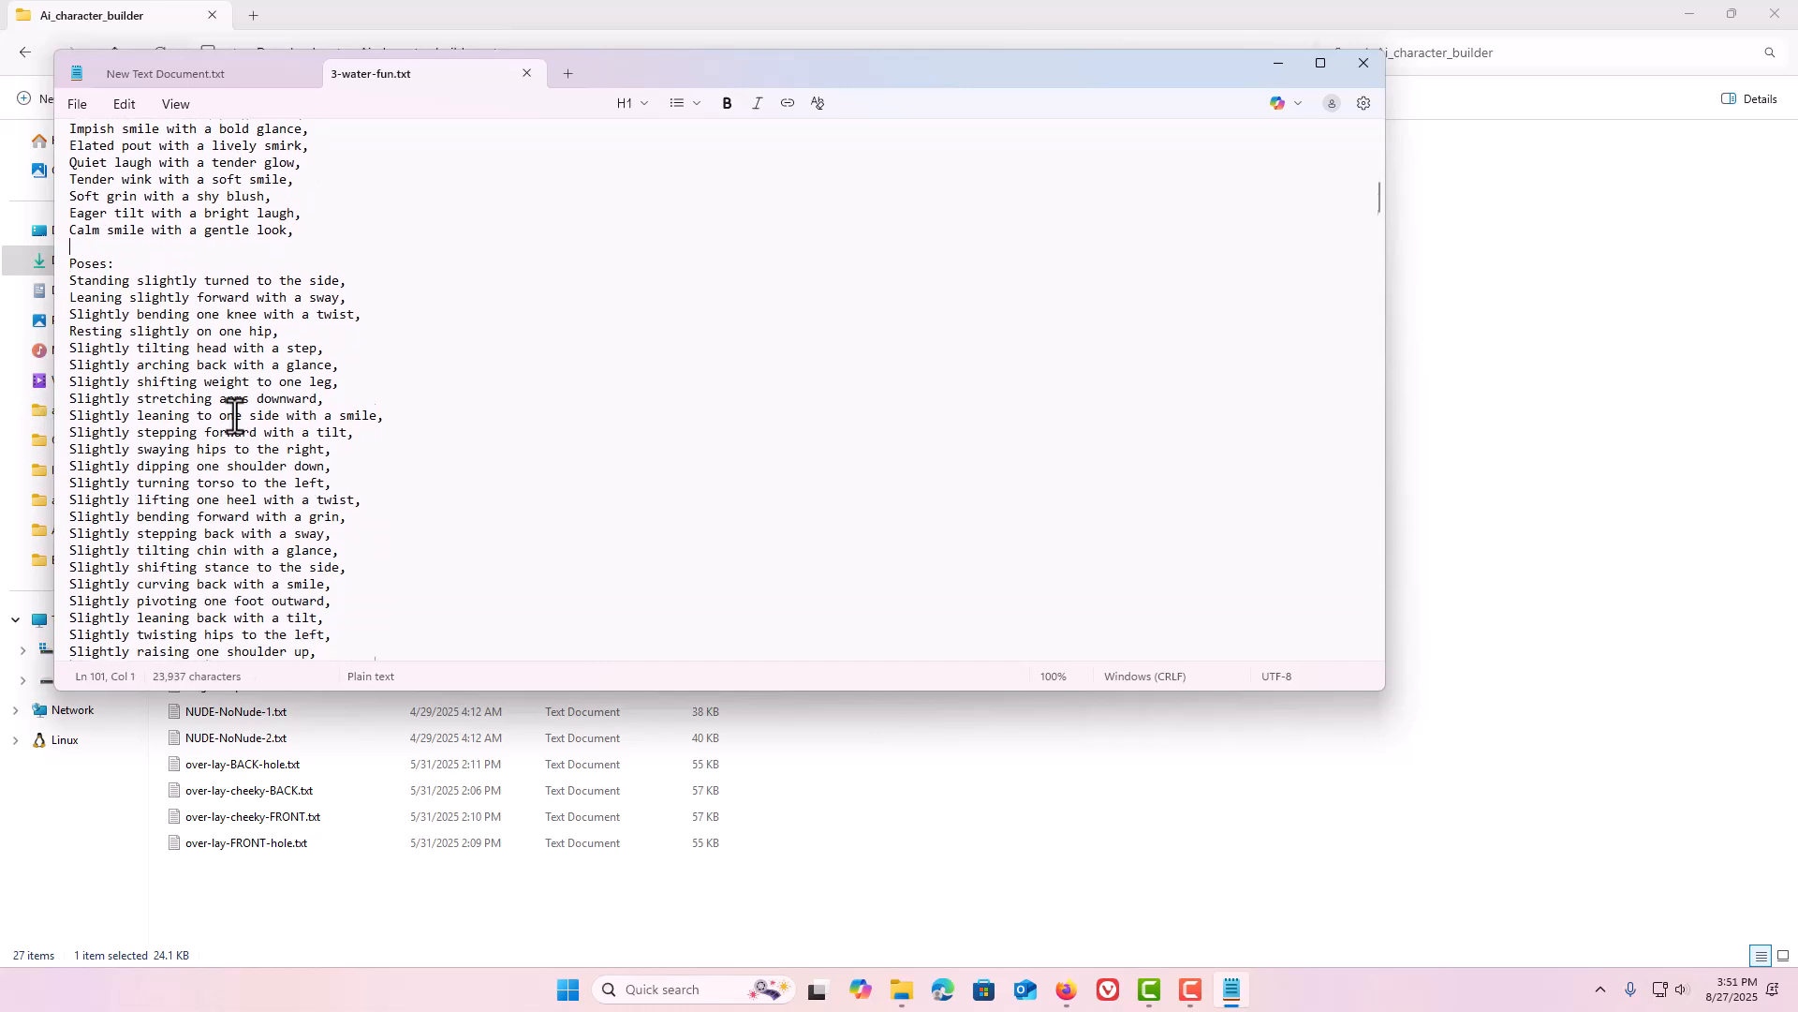
scroll(241, 402, "down", 15)
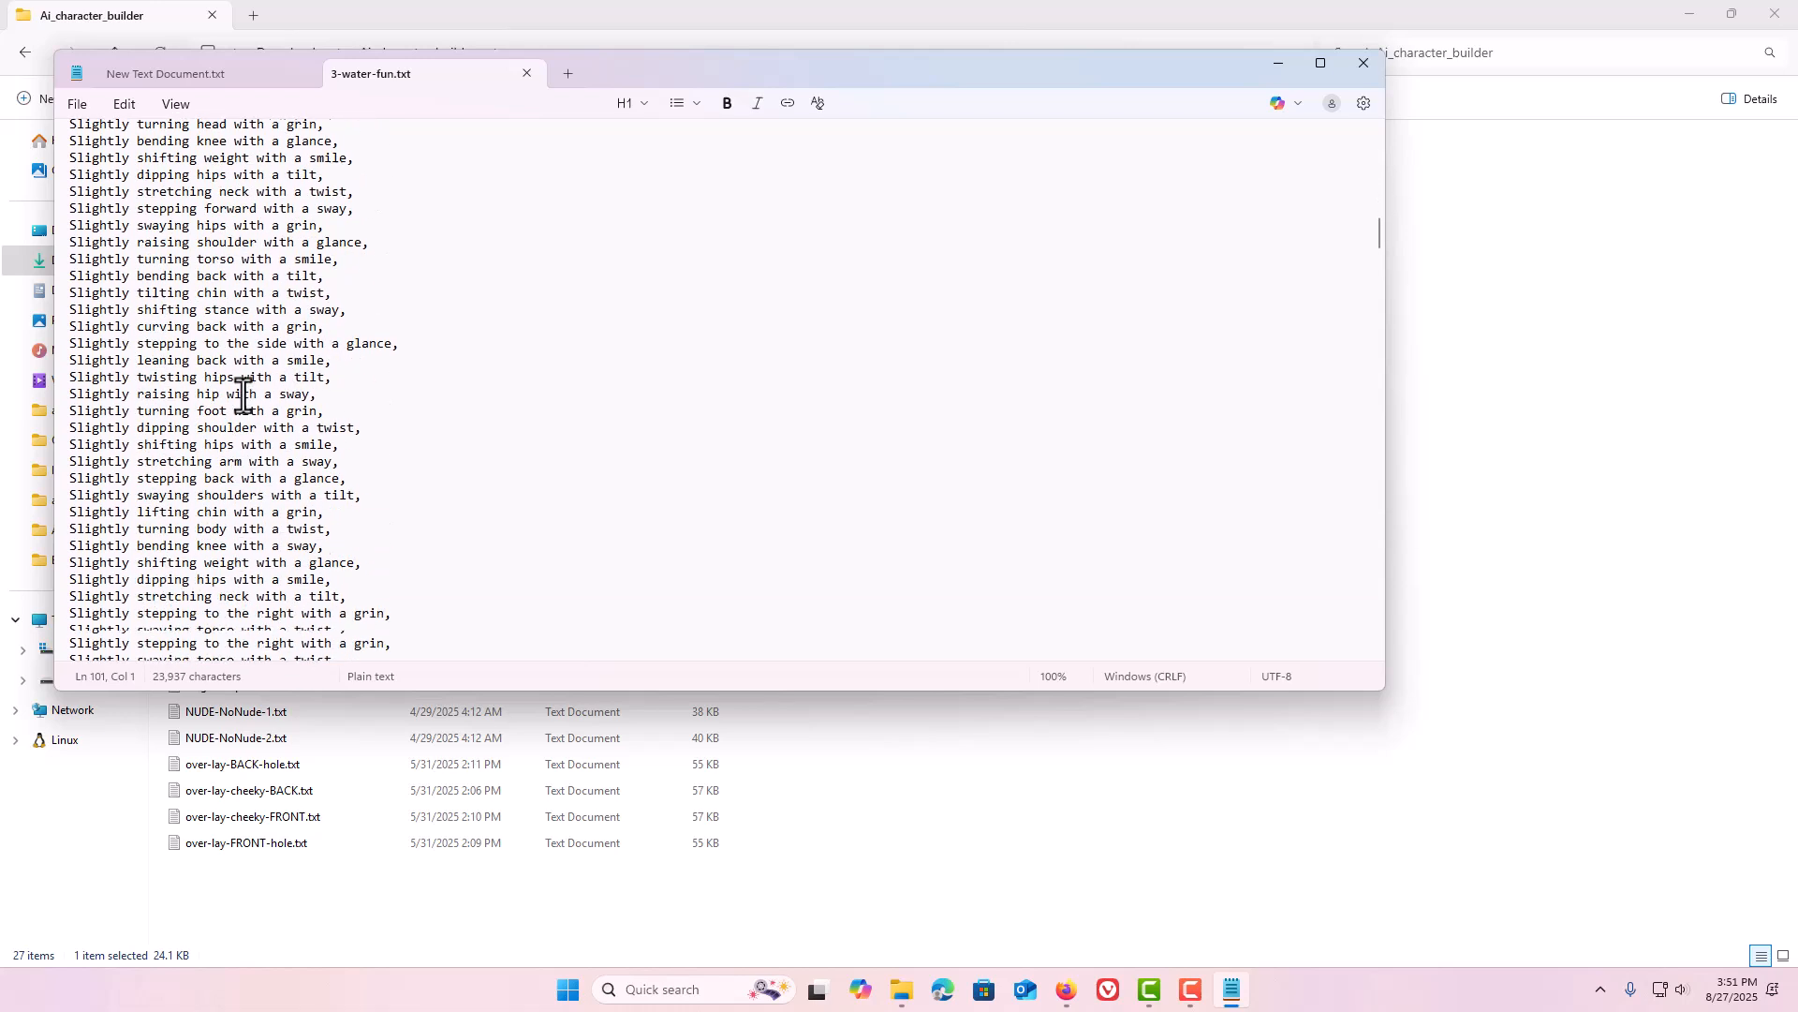
scroll(243, 396, "down", 7)
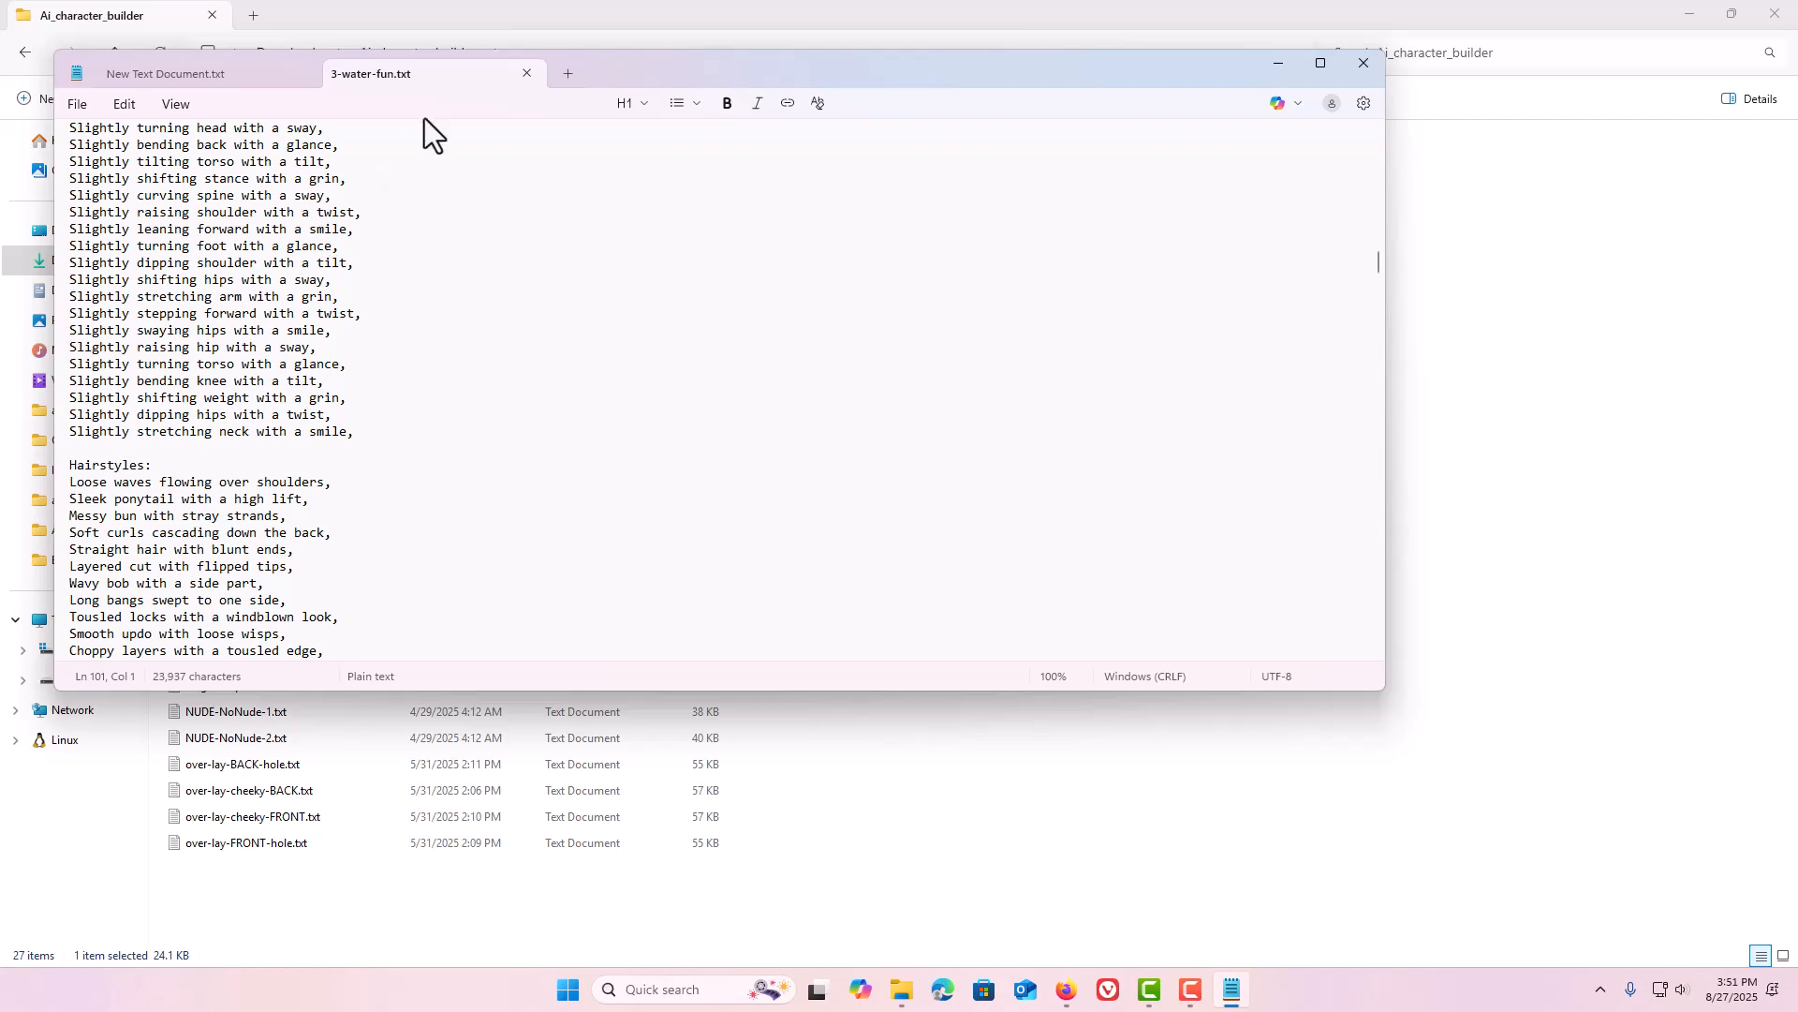
Close both text editor tabs and return to the character builder in the browser.
left_click(302, 74)
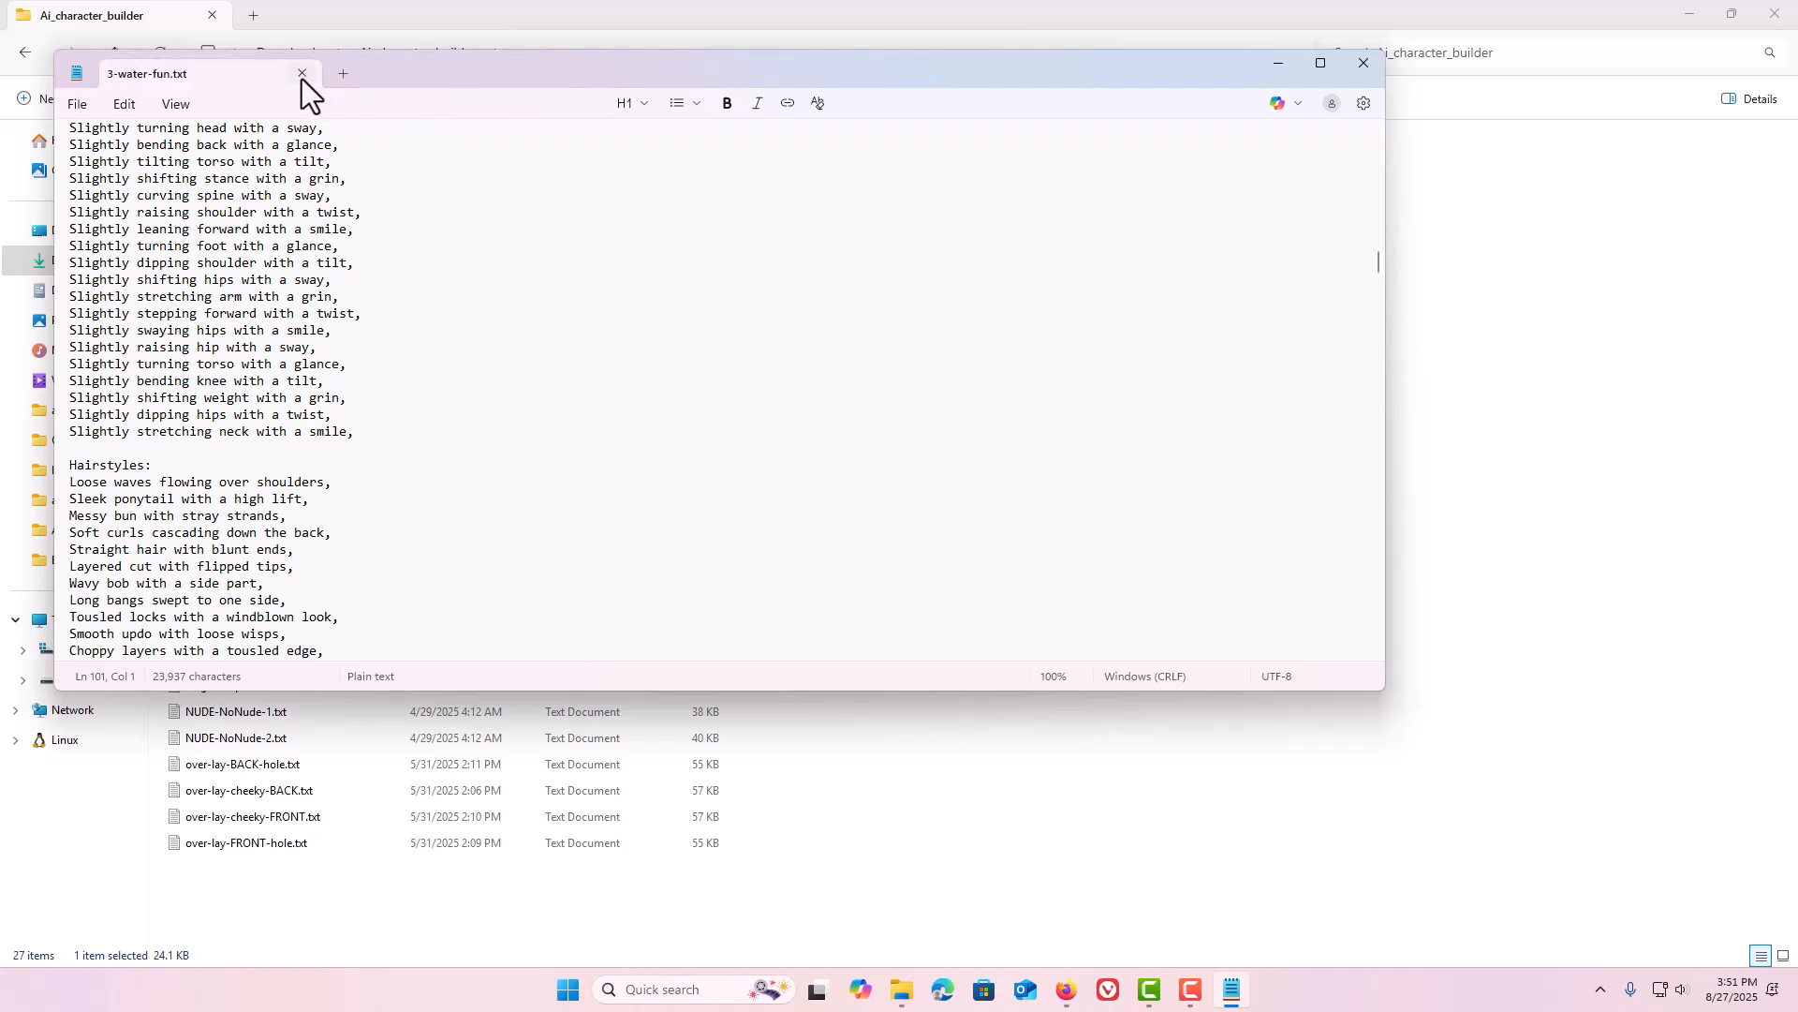
left_click(302, 74)
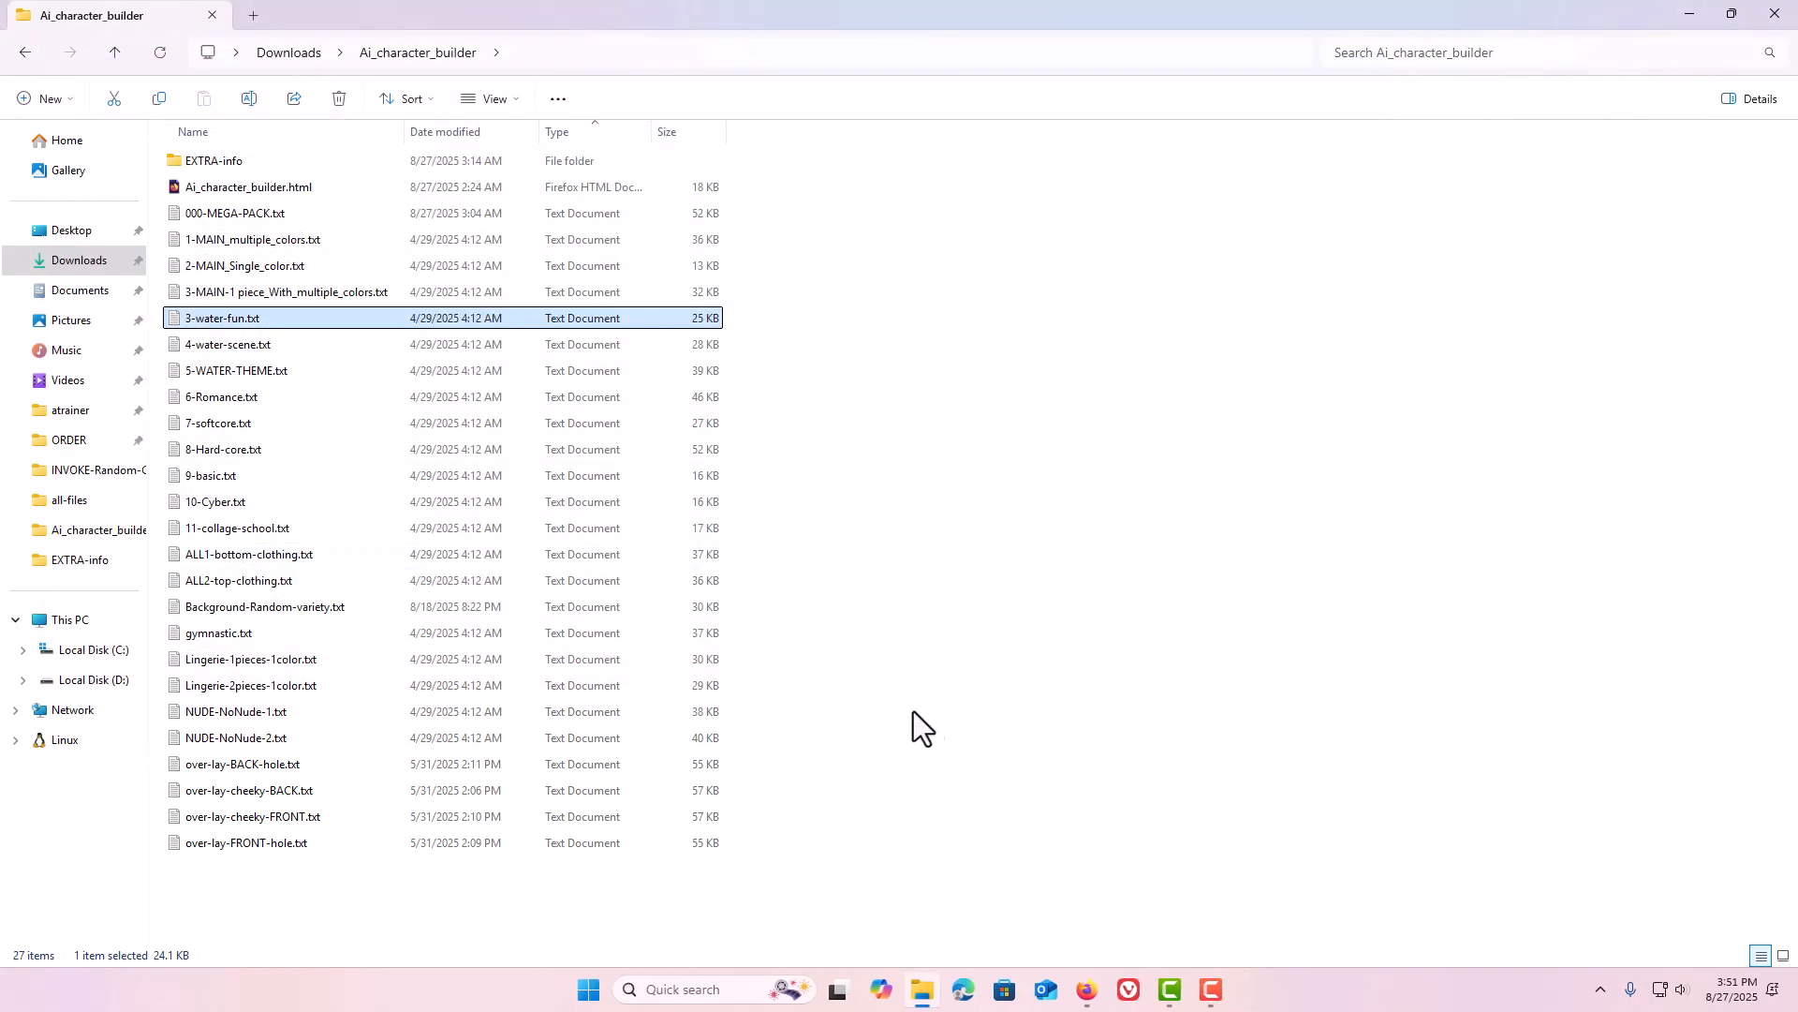
left_click(1086, 991)
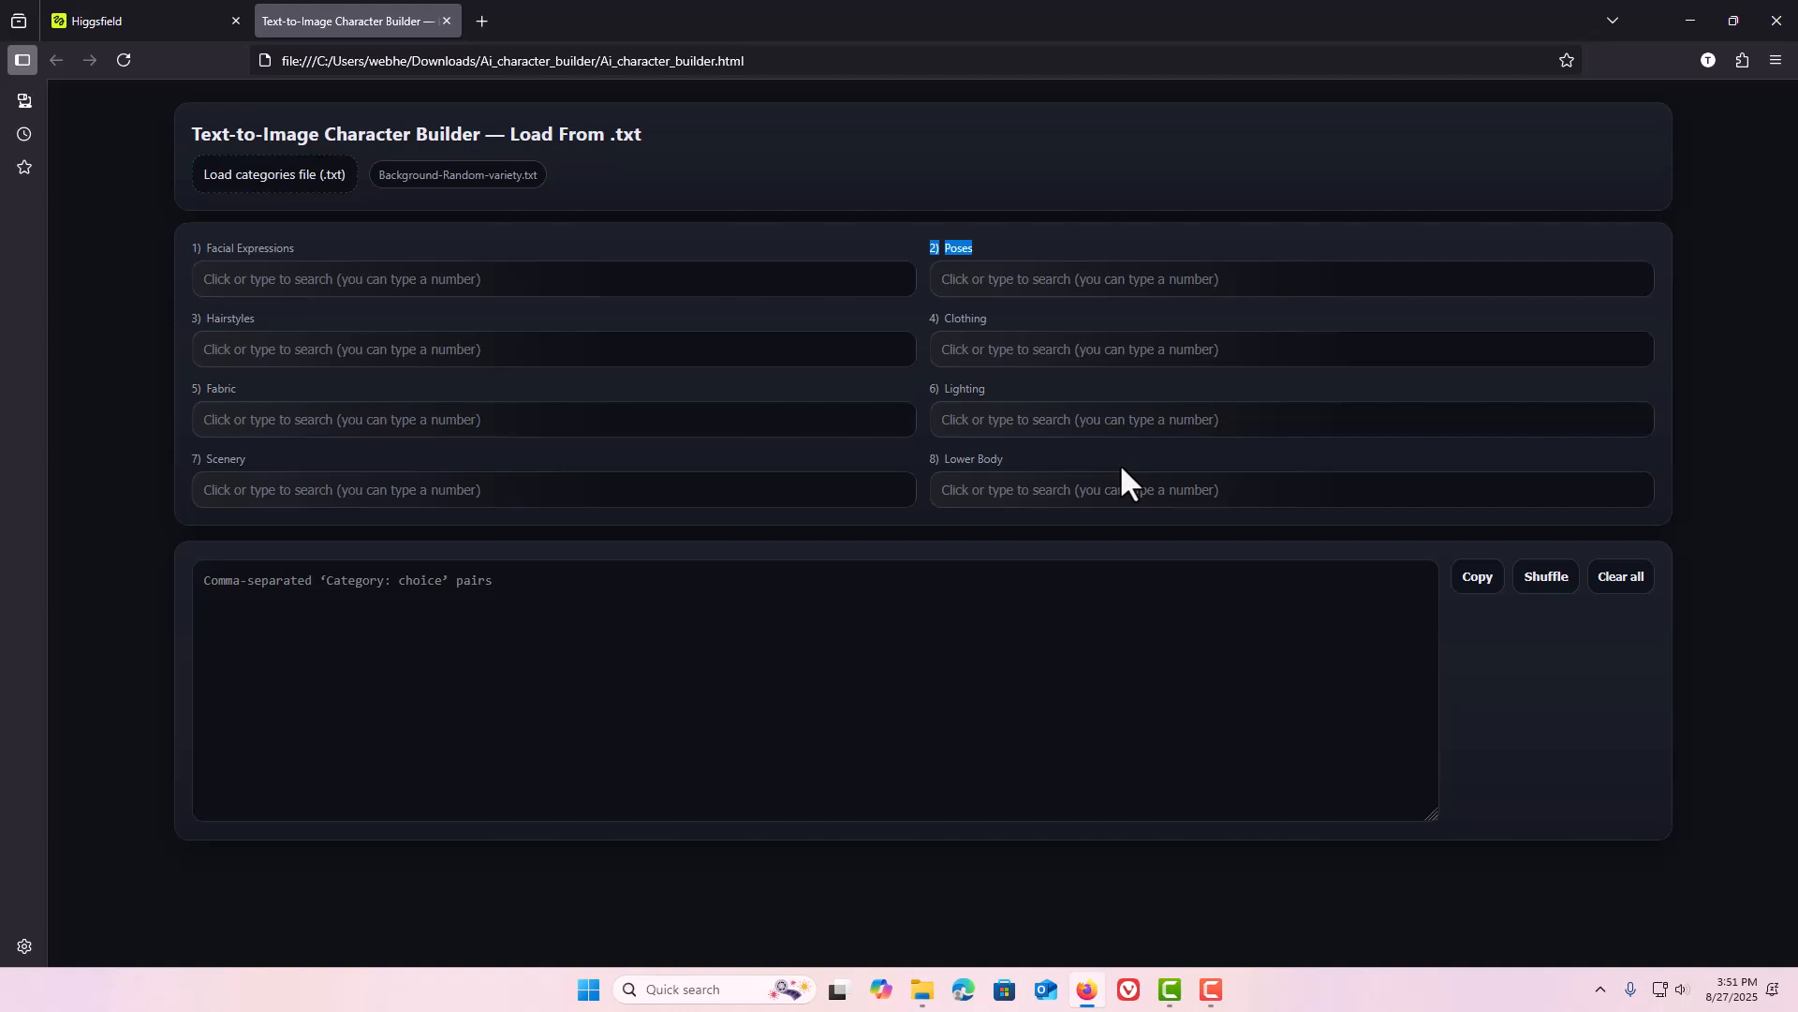
Pick Angry shout with flared nostrils for Facial Expressions and Balanced DANCING for Poses.
left_click(1095, 633)
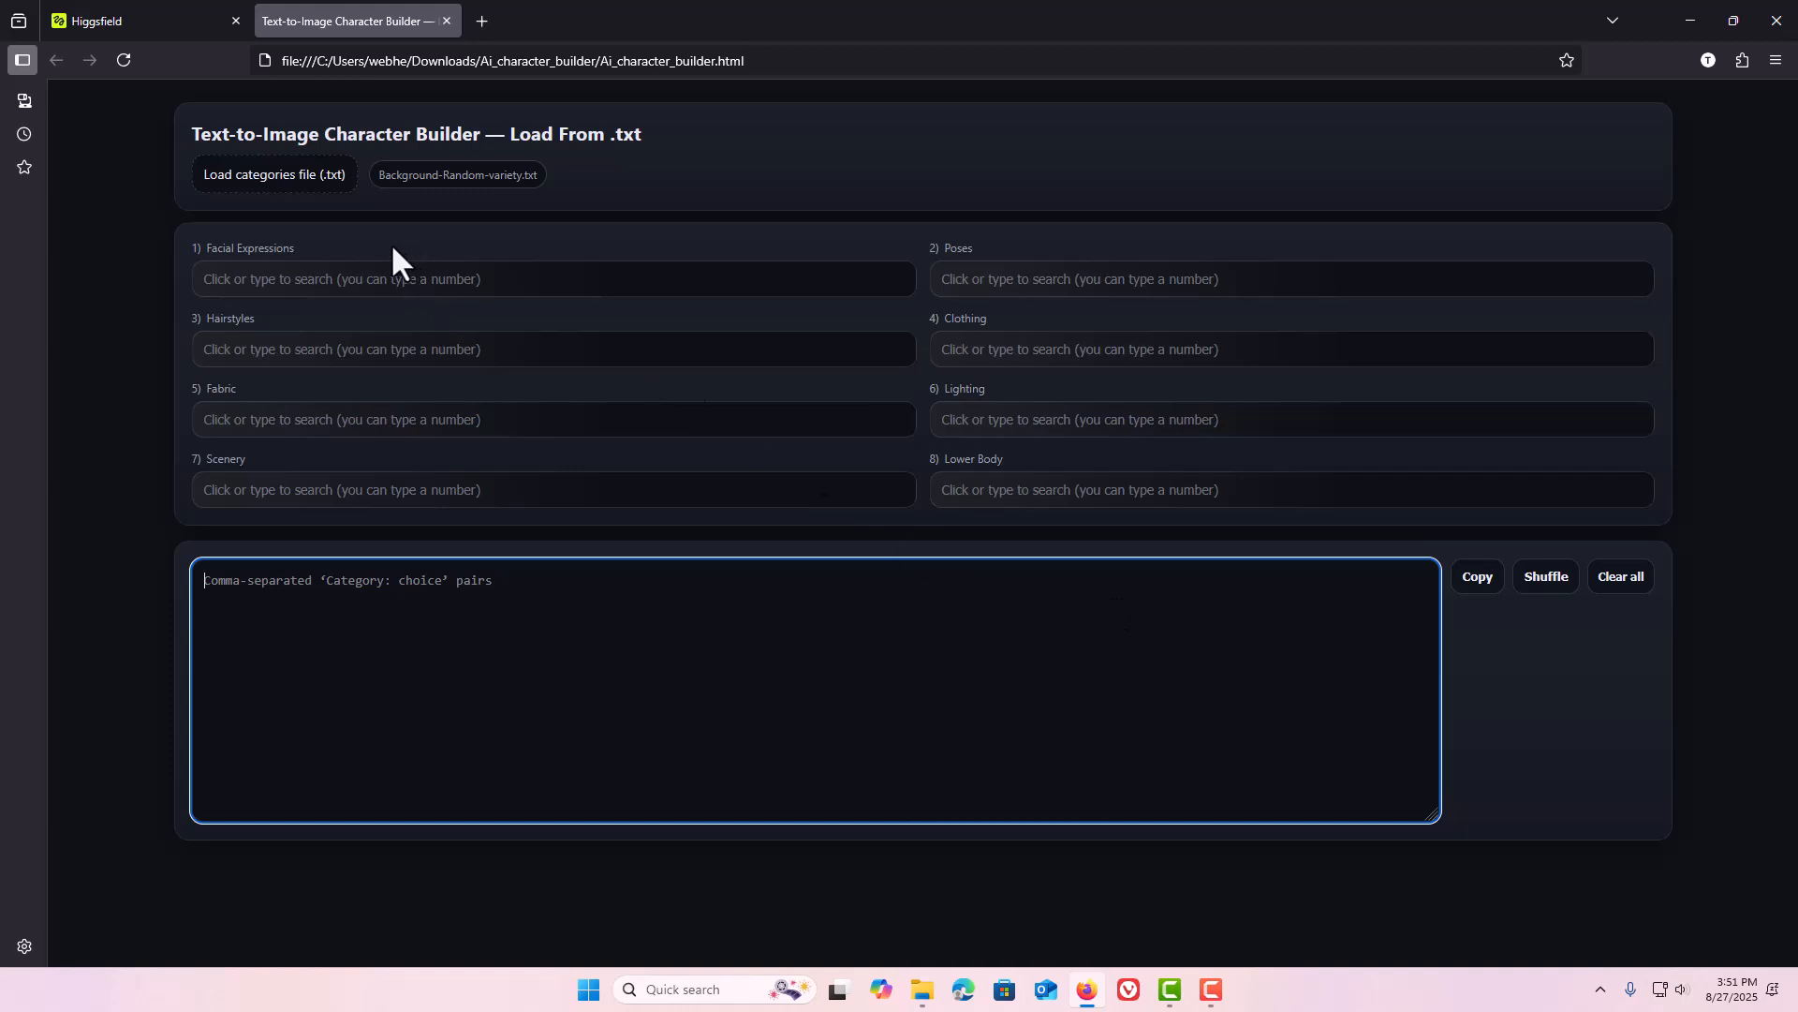
left_click(368, 280)
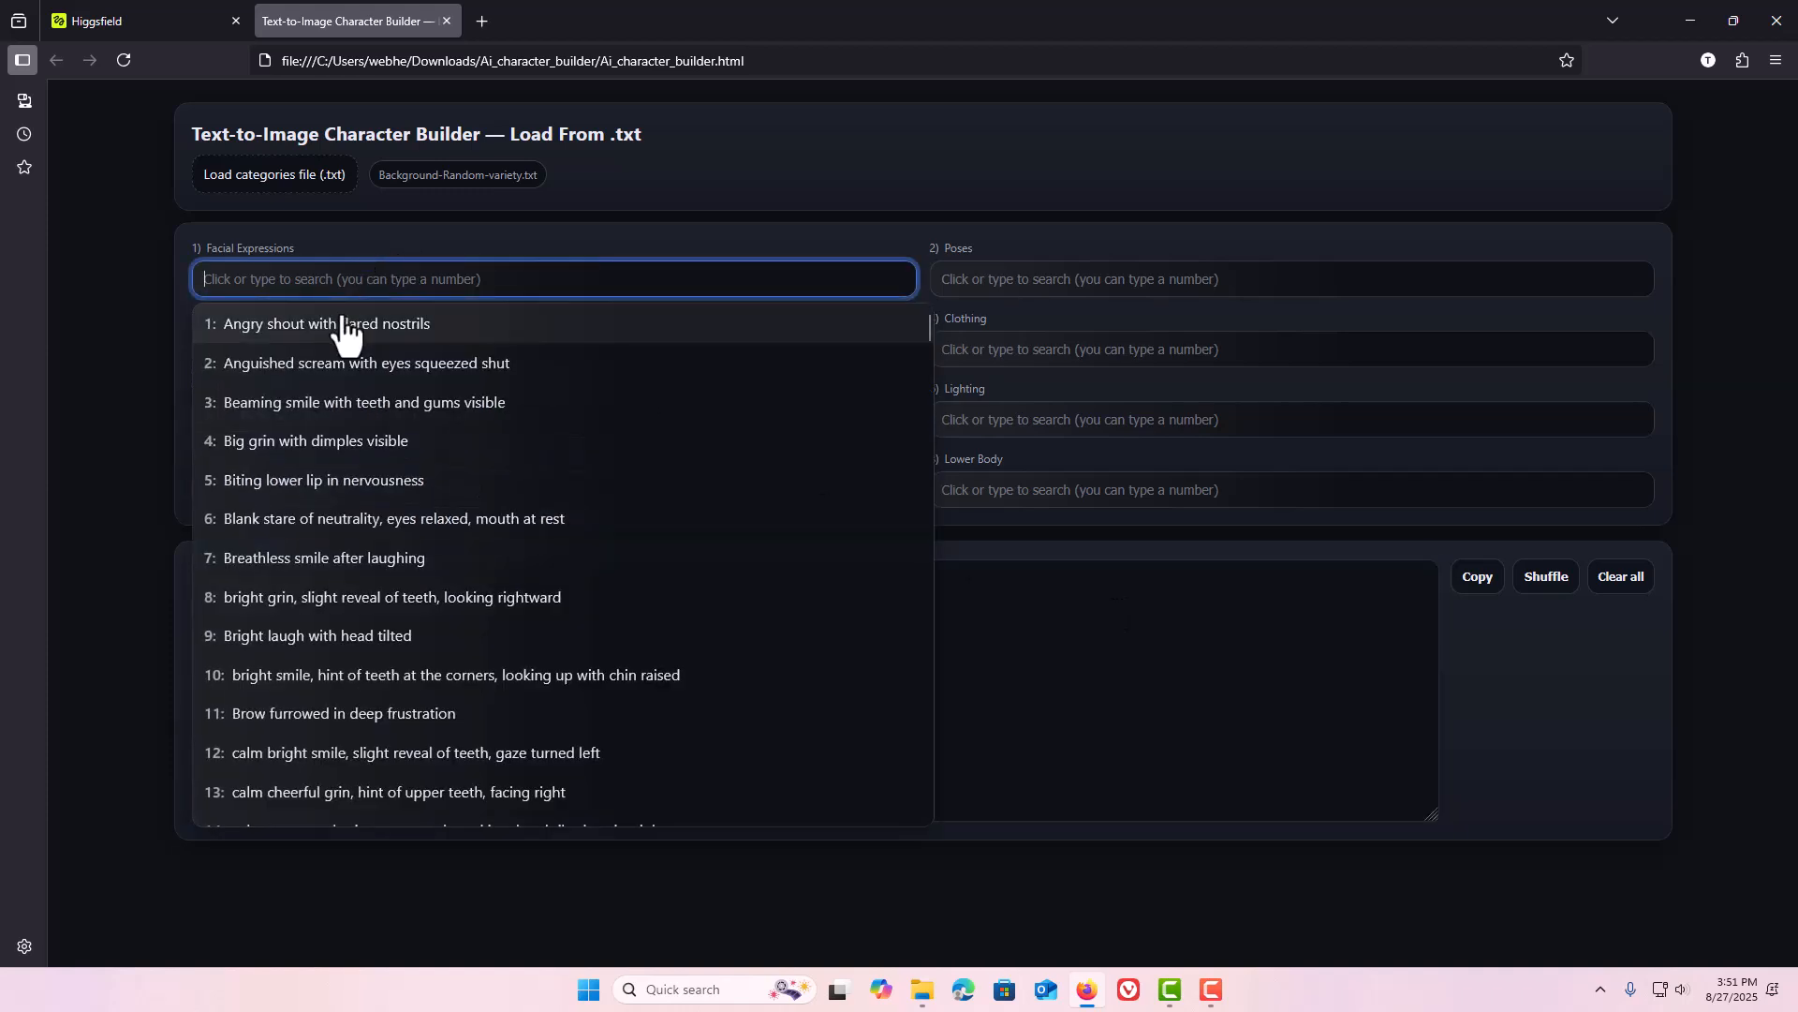
left_click(345, 325)
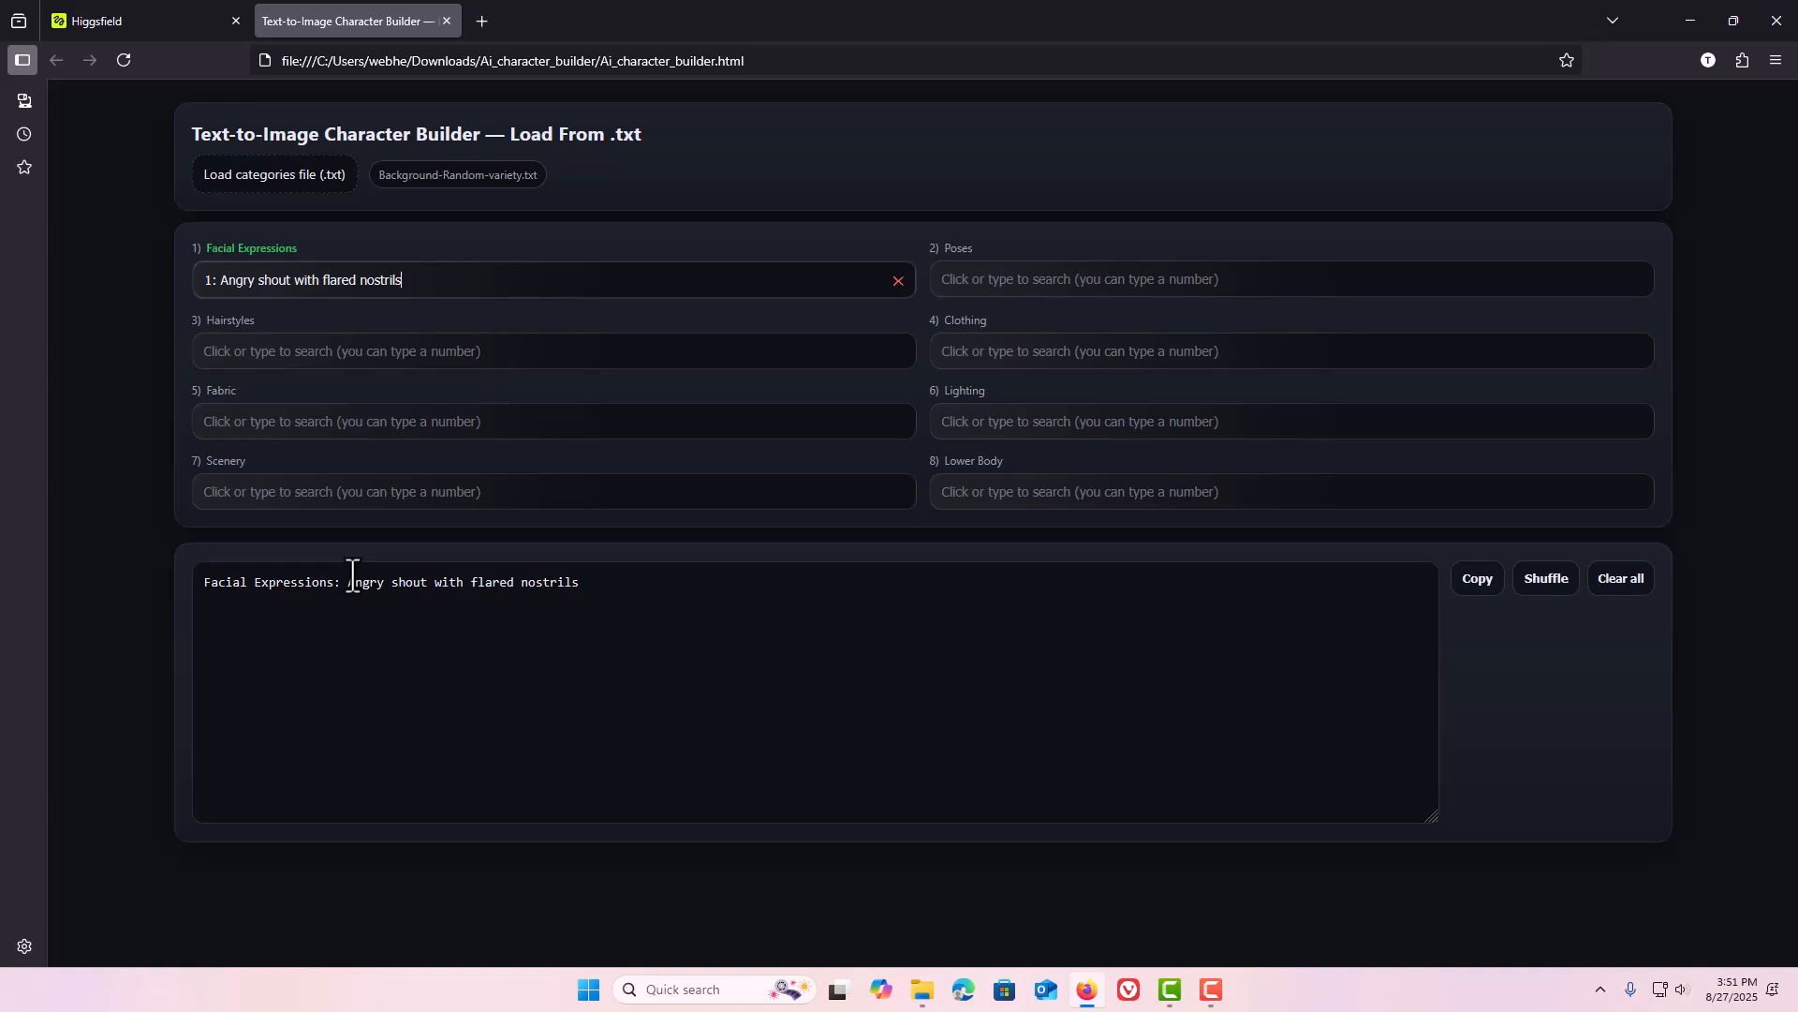
left_click(991, 285)
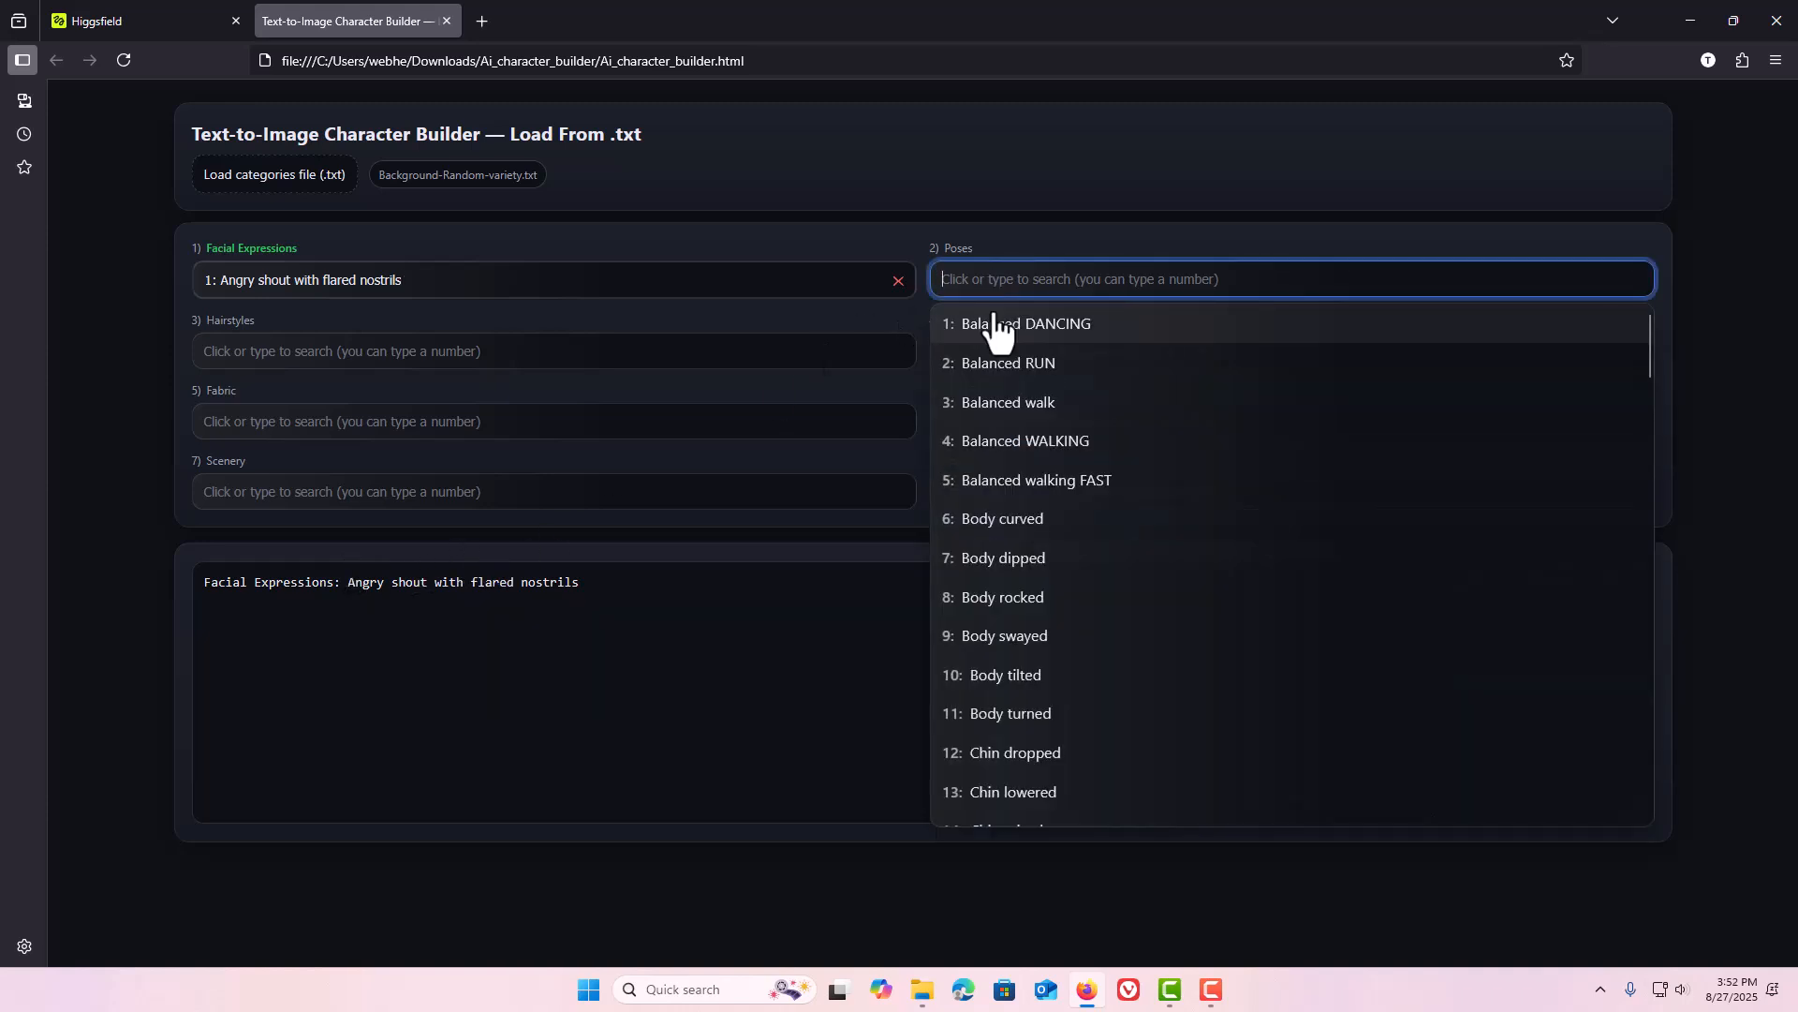
left_click(994, 321)
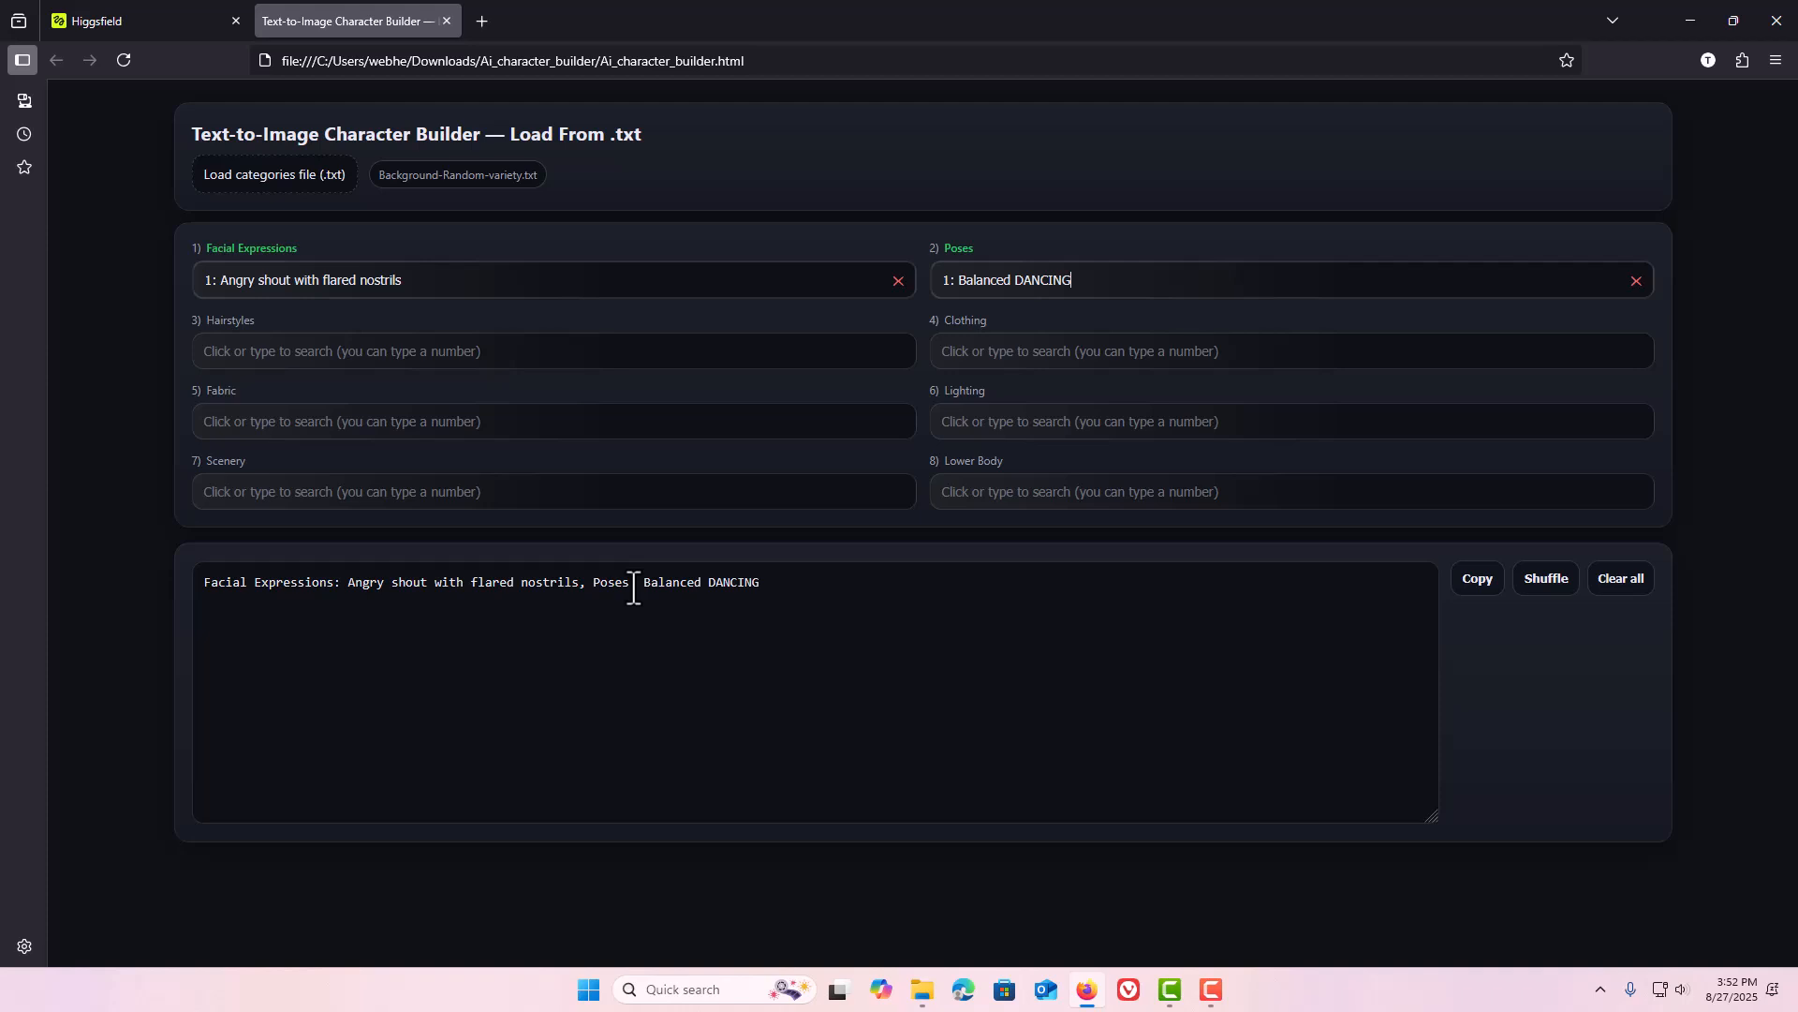
Clear the Facial Expressions choice, then clear all remaining choices and the prompt.
left_click(898, 283)
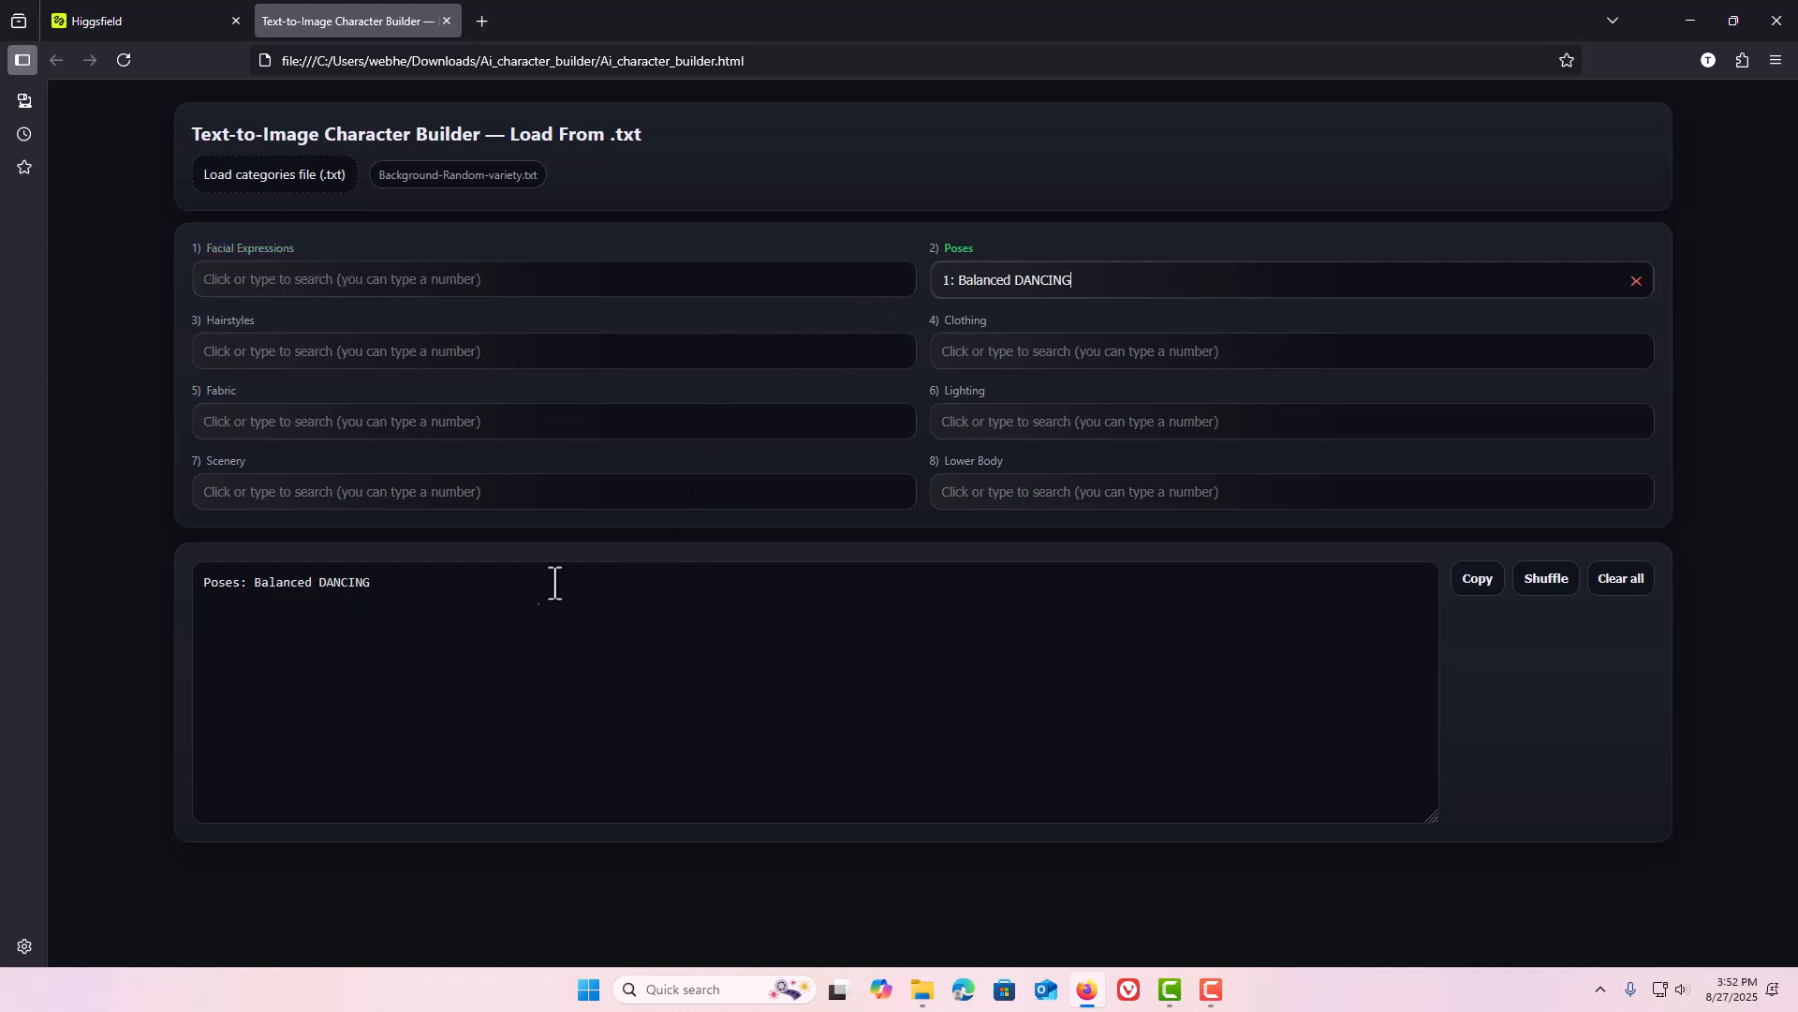
left_click(1640, 589)
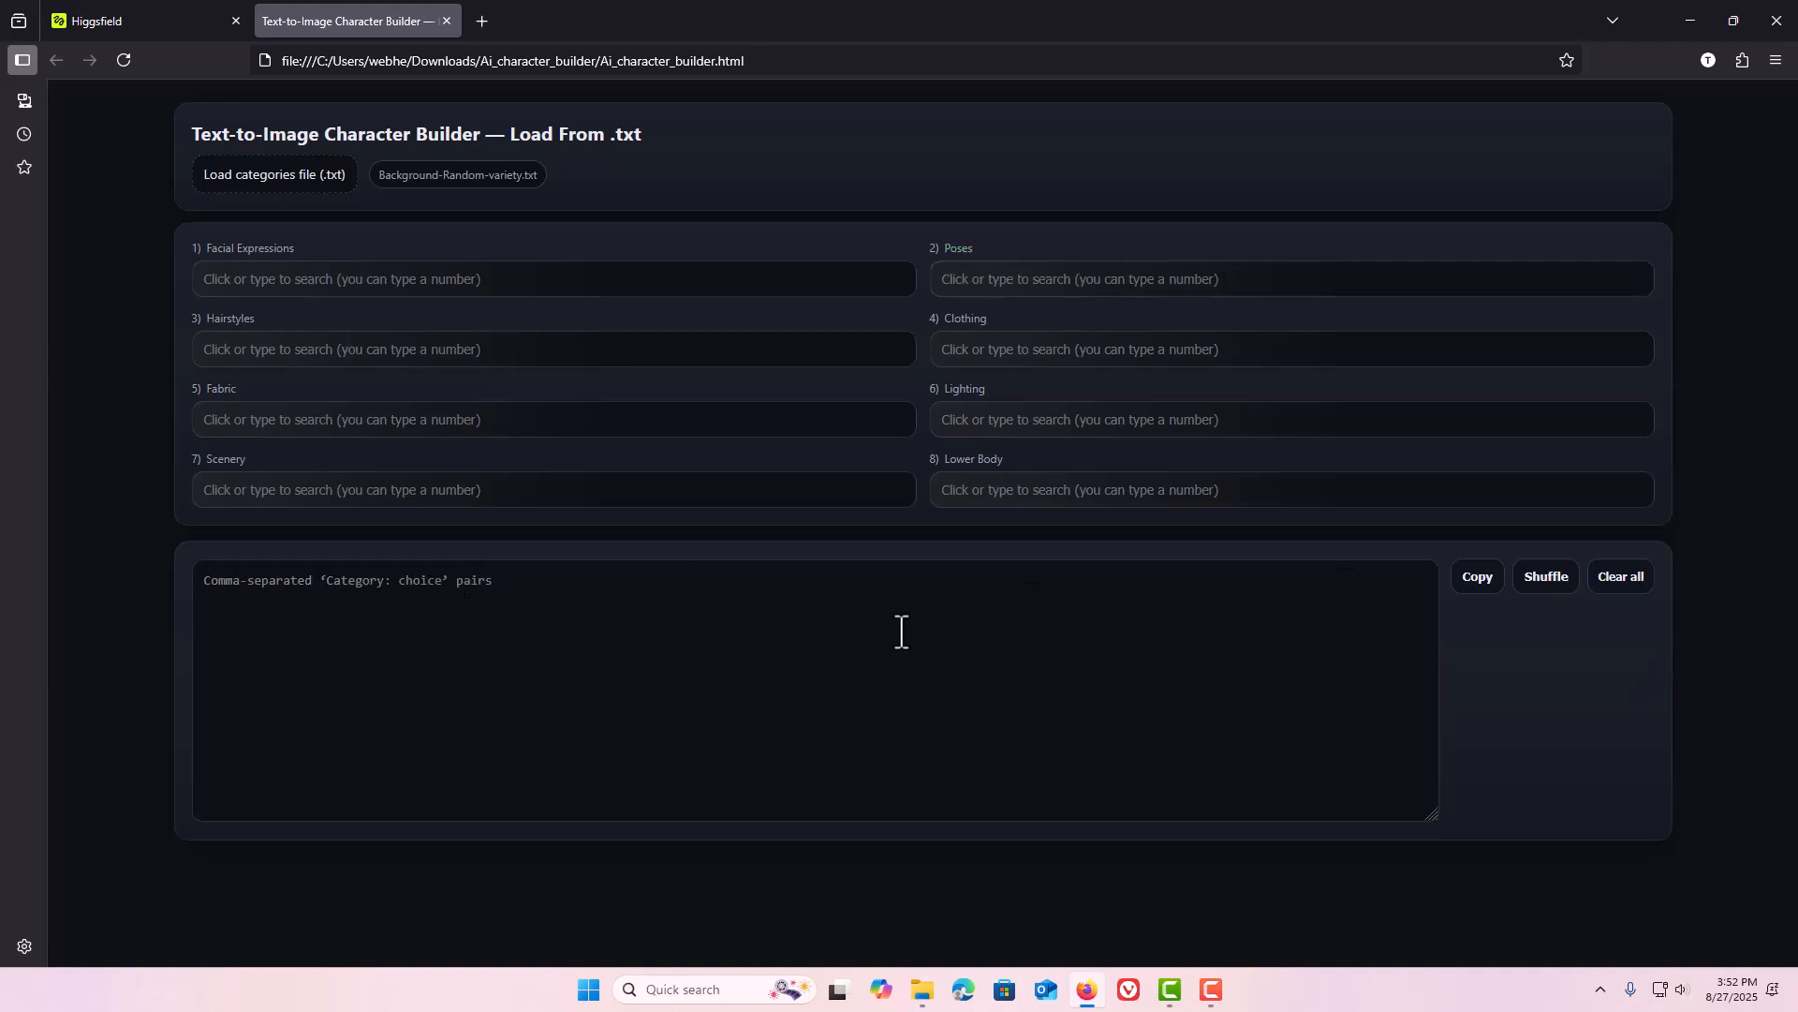